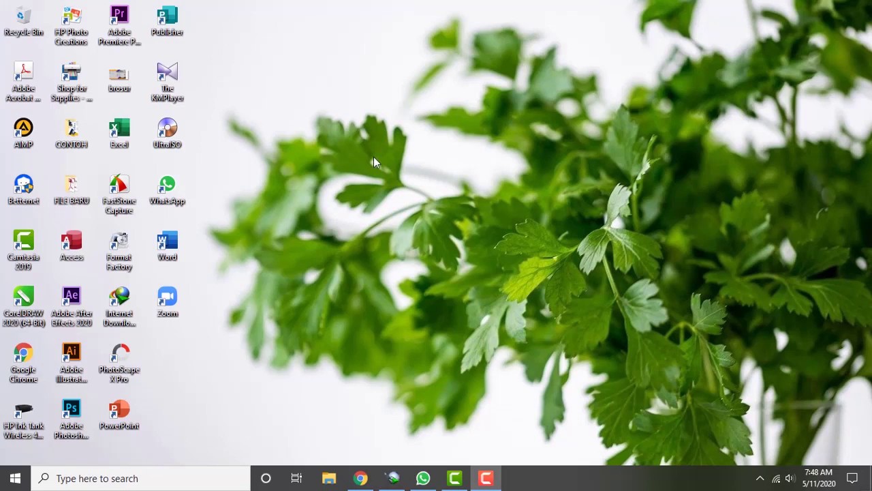
Start CorelDRAW 2020 and create a new blank 1280 × 720 px document
double_click(26, 308)
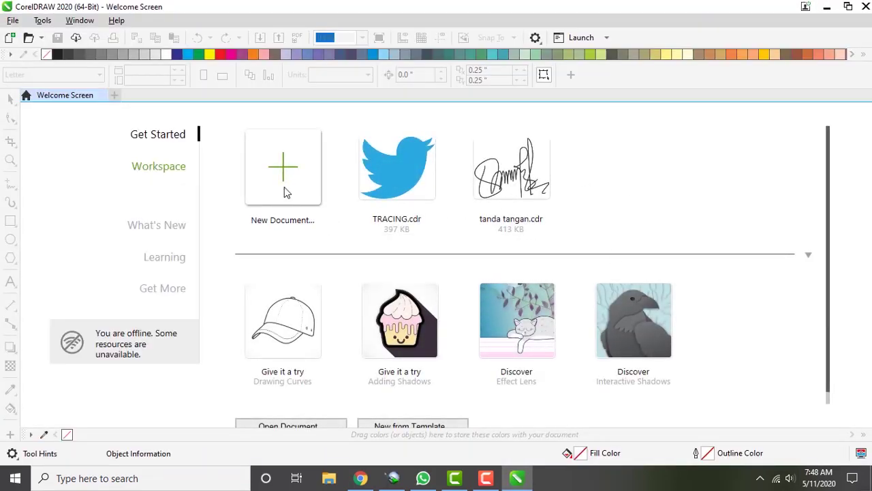
left_click(286, 193)
left_click(483, 355)
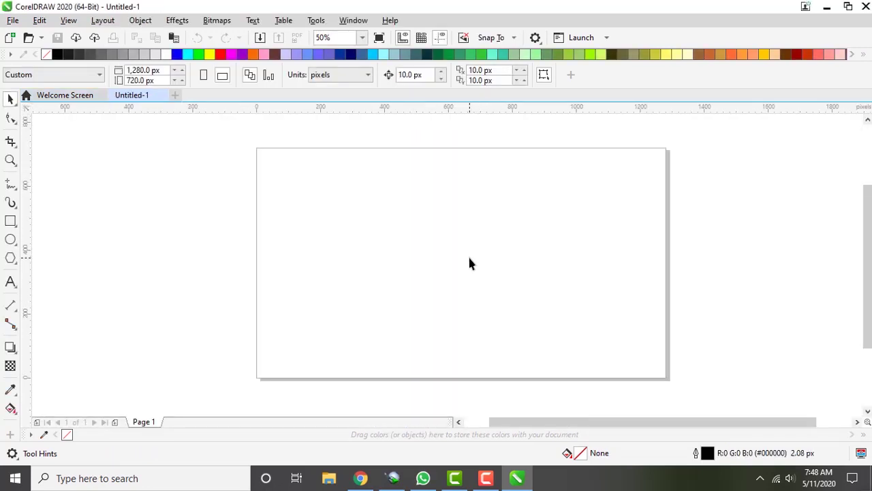
scroll(477, 252, "down", 2)
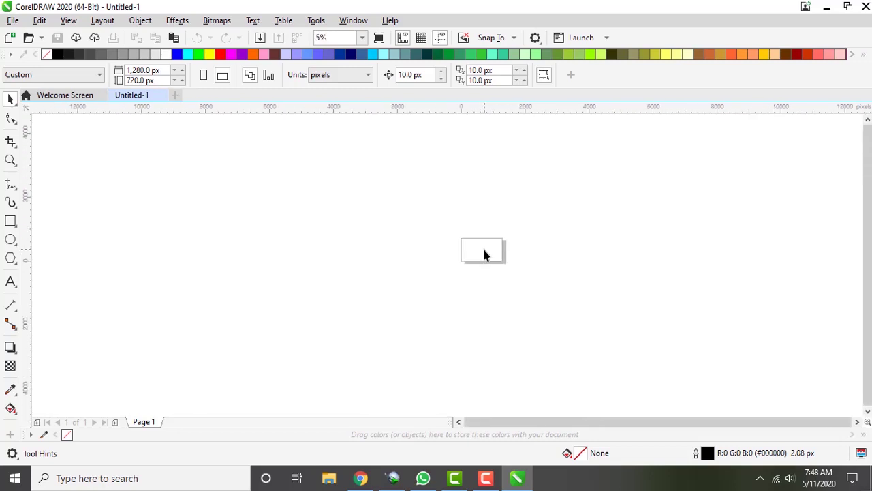
scroll(484, 253, "up", 2)
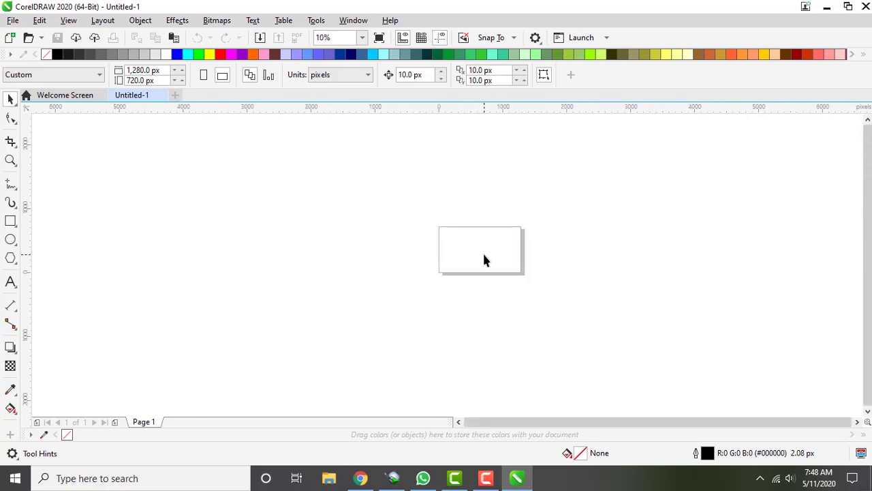
scroll(485, 258, "down", 3)
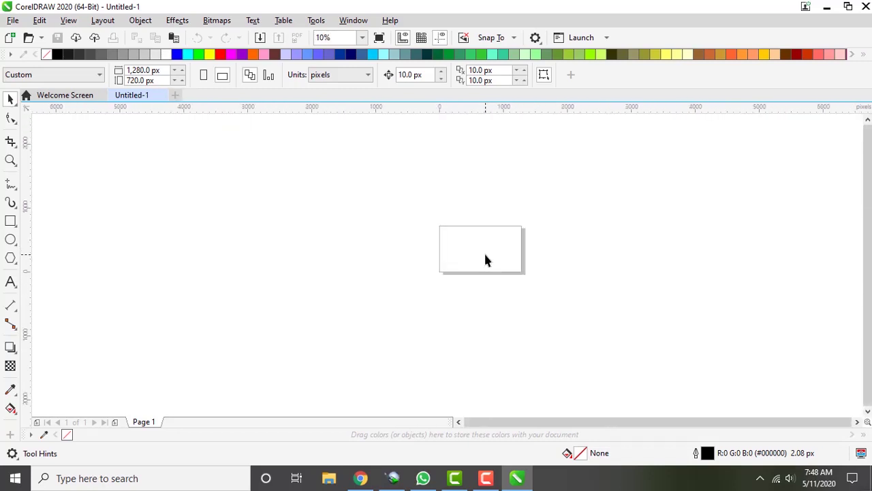
scroll(485, 259, "up", 2)
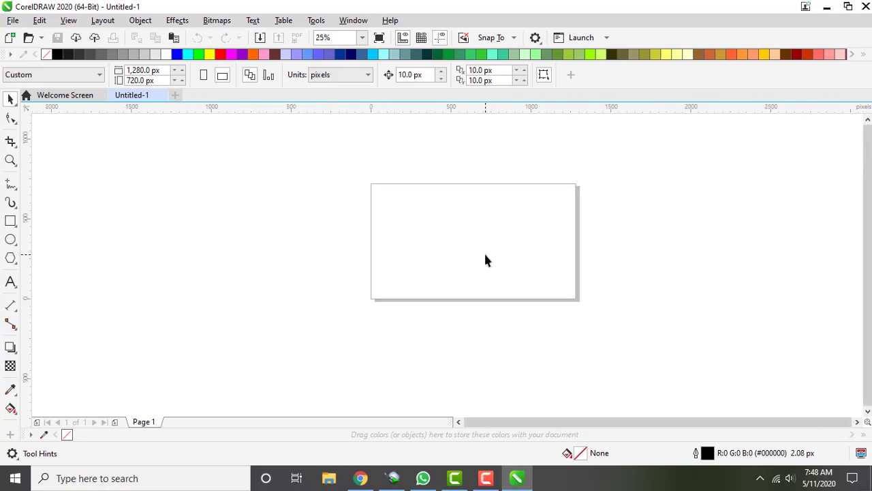
scroll(486, 259, "down", 2)
scroll(486, 257, "up", 3)
scroll(486, 250, "down", 1)
scroll(485, 250, "up", 1)
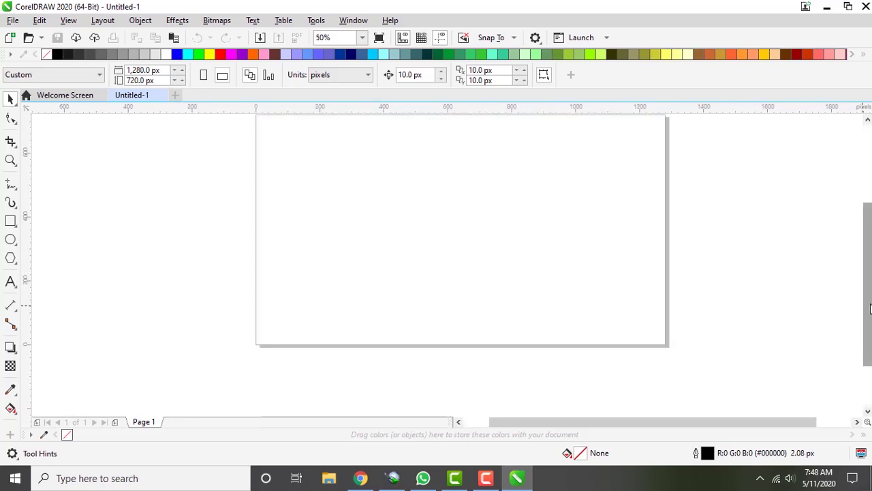
scroll(867, 310, "up", 1)
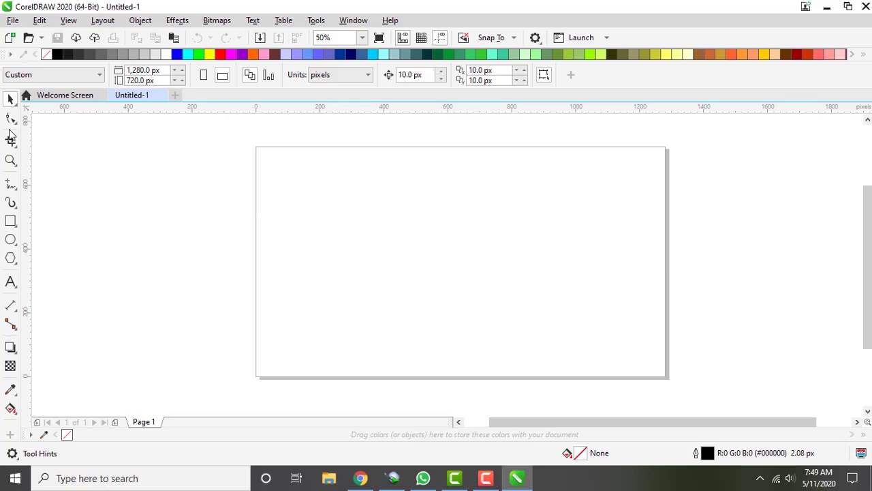
Draw a rectangle about 766 × 188 px in the page's upper part and scale it proportionally to about 716 × 176 px
left_click(11, 221)
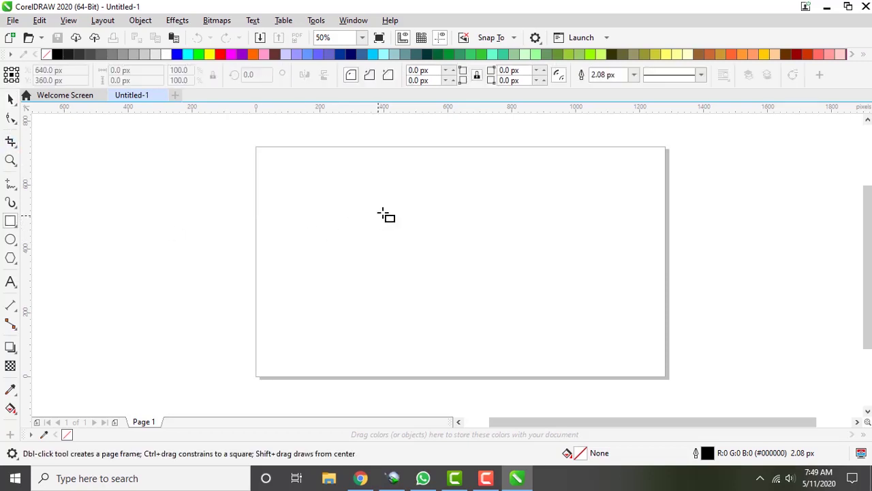
left_click_drag(387, 197, 633, 259)
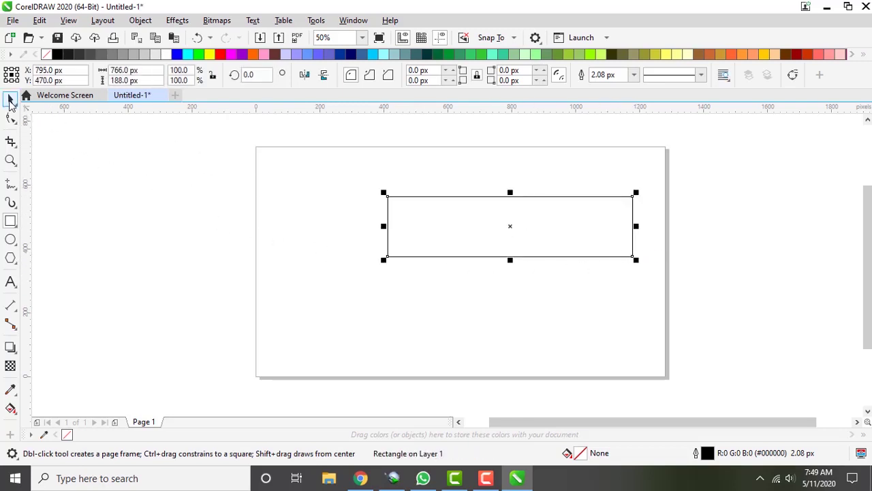
left_click(10, 100)
left_click_drag(635, 194, 537, 239)
left_click_drag(453, 239, 620, 162)
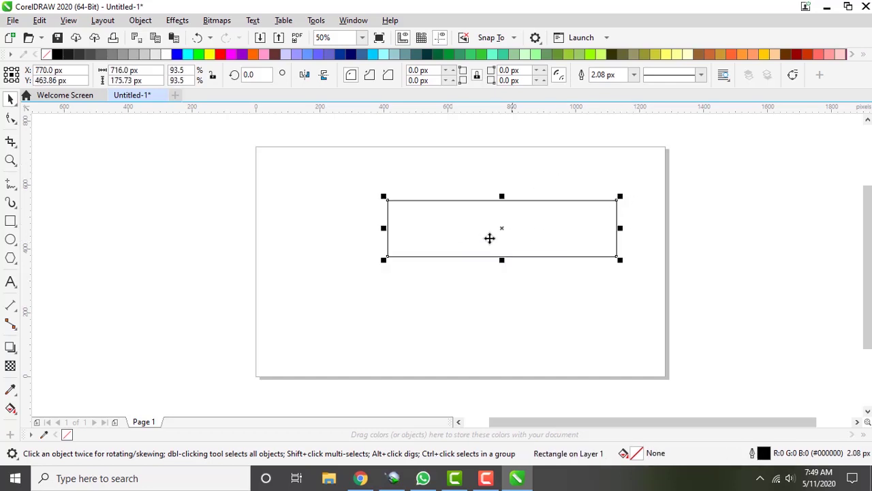
Rotate the rectangle slightly and move its rotation centre to its upper-left corner to turn it about that point
left_click(549, 231)
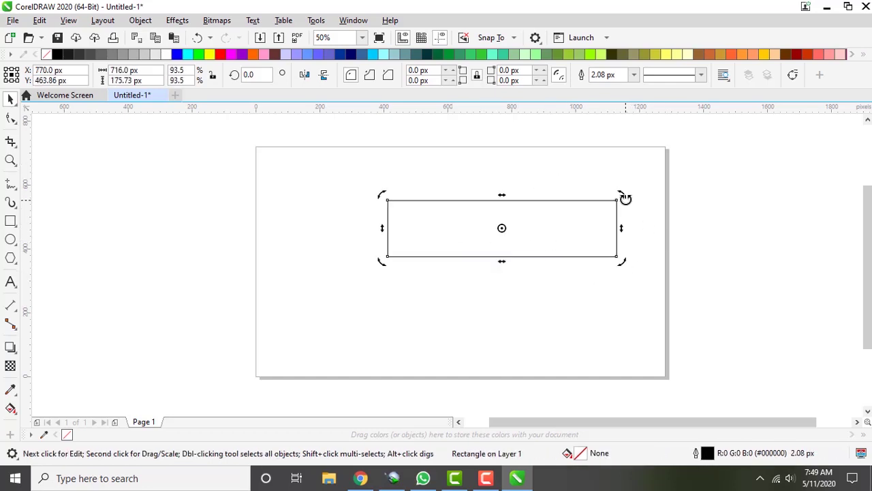
left_click_drag(620, 195, 585, 206)
left_click(521, 293)
left_click(507, 241)
left_click(510, 231)
left_click_drag(501, 228, 387, 200)
left_click_drag(619, 263, 603, 256)
left_click(287, 287)
left_click(527, 237)
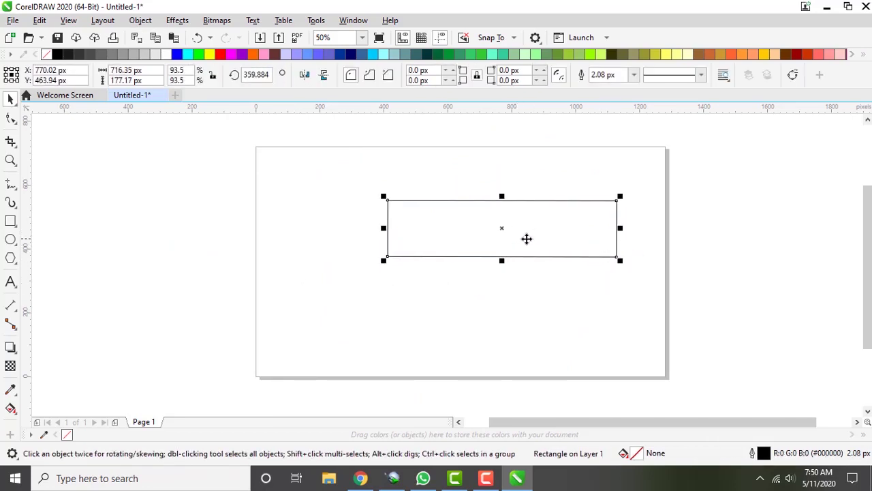
Skew the rectangle horizontally into a slanted parallelogram and skew its right side slightly downward
left_click(504, 202)
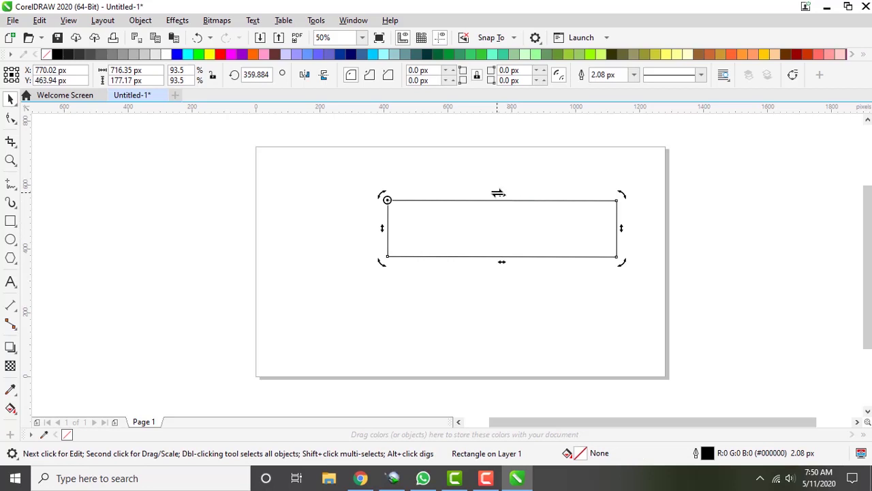
left_click_drag(502, 193, 637, 197)
left_click_drag(562, 195, 320, 214)
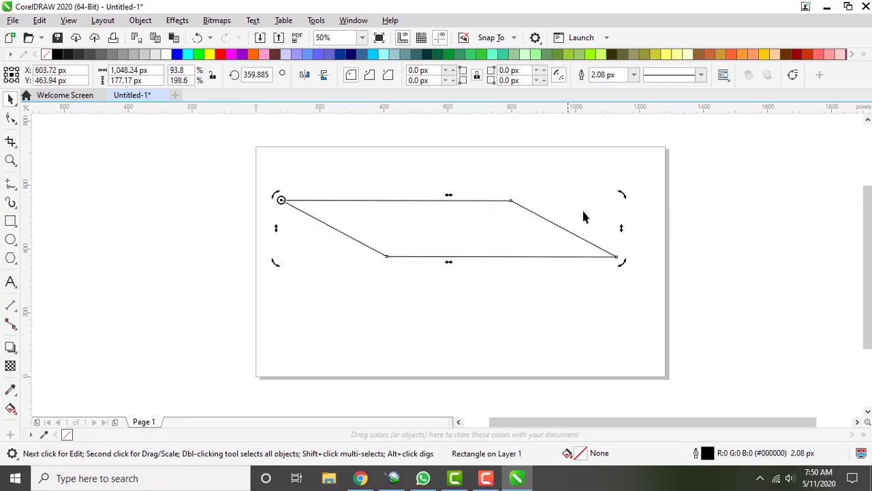
left_click_drag(621, 225, 627, 253)
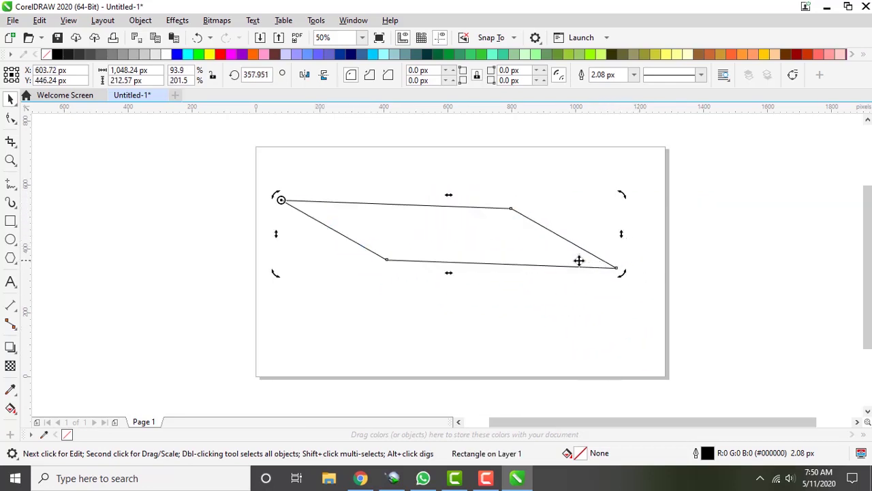
Delete the skewed shape and draw a new horizontal rectangle in the upper middle of the page
key("Delete")
left_click(10, 221)
left_click_drag(355, 202, 566, 261)
left_click(244, 224)
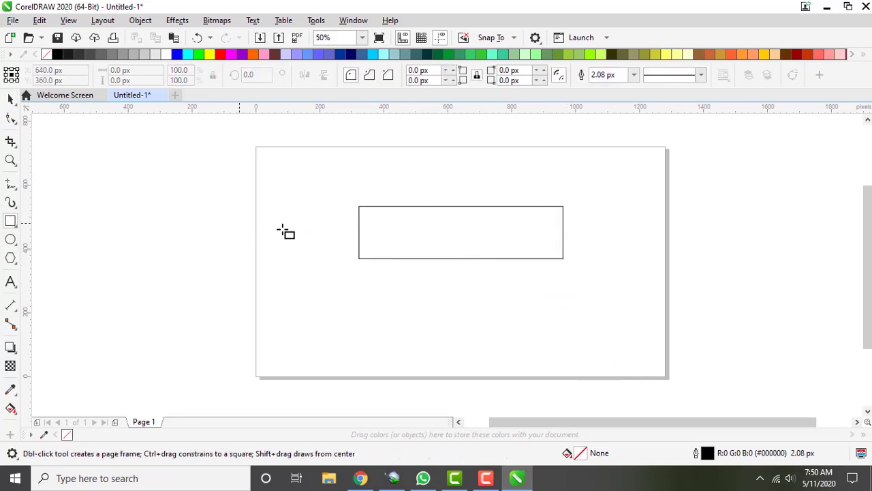
Select the rectangle with the Pick tool and delete it
left_click(11, 100)
left_click_drag(455, 278, 695, 314)
key("Delete")
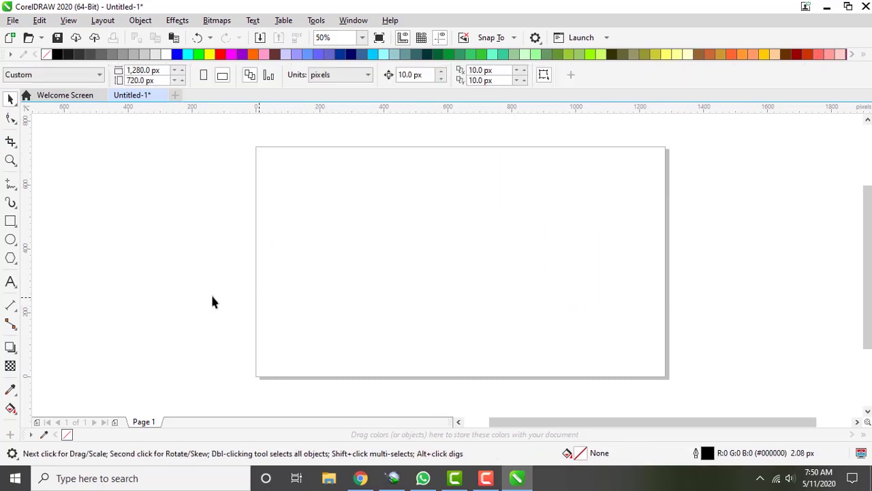
Draw a rectangle about 790 × 264 px and select it with a freehand loop using the Freehand Pick tool
left_click(17, 106)
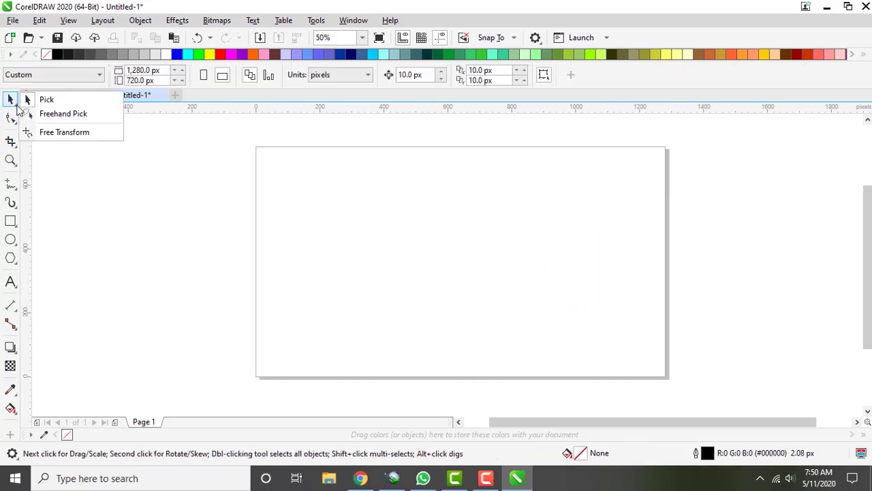
left_click(47, 116)
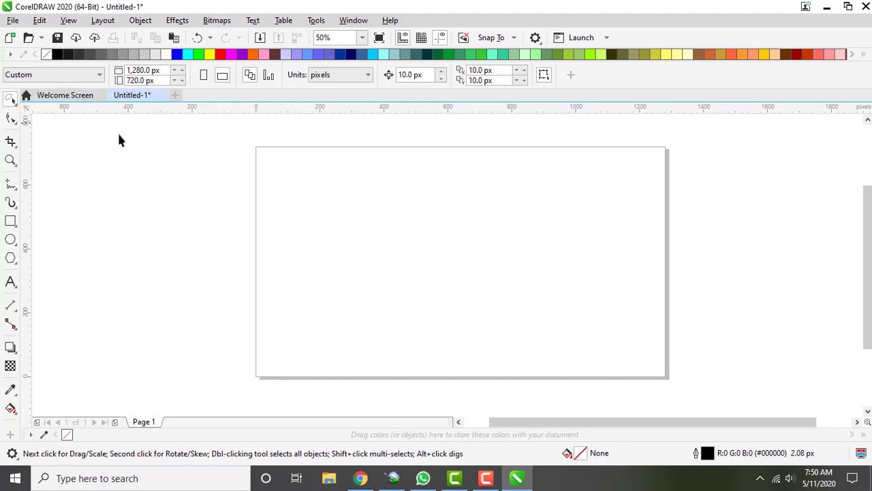
left_click(10, 221)
left_click_drag(356, 183, 610, 268)
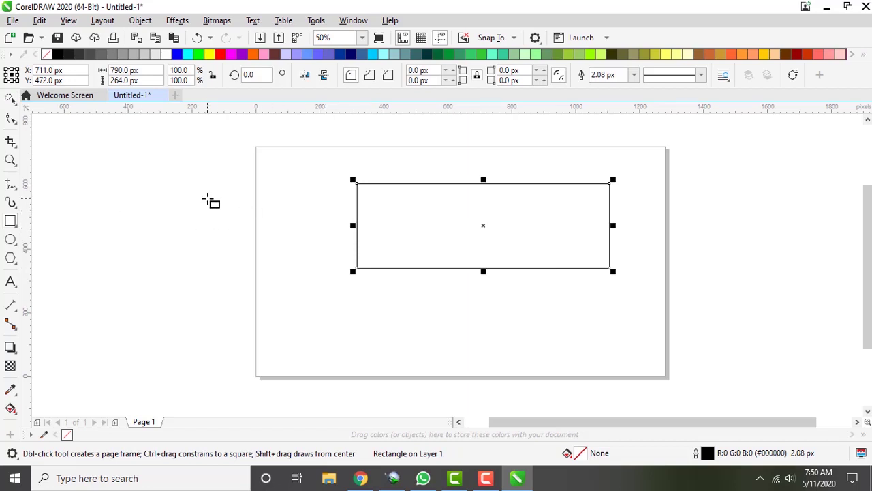
left_click(11, 100)
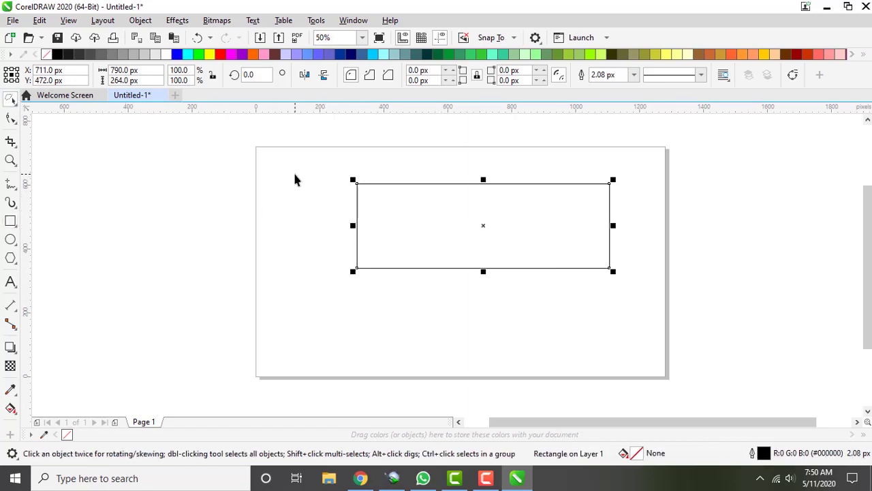
mouse_move(284, 178)
left_mouse_down()
mouse_move(334, 155)
mouse_move(485, 142)
mouse_move(662, 195)
mouse_move(677, 283)
mouse_move(543, 369)
mouse_move(343, 325)
mouse_move(279, 212)
mouse_move(280, 186)
left_mouse_up()
Return to the standard Pick tool and select the rectangle with a marquee around it
left_click(13, 101)
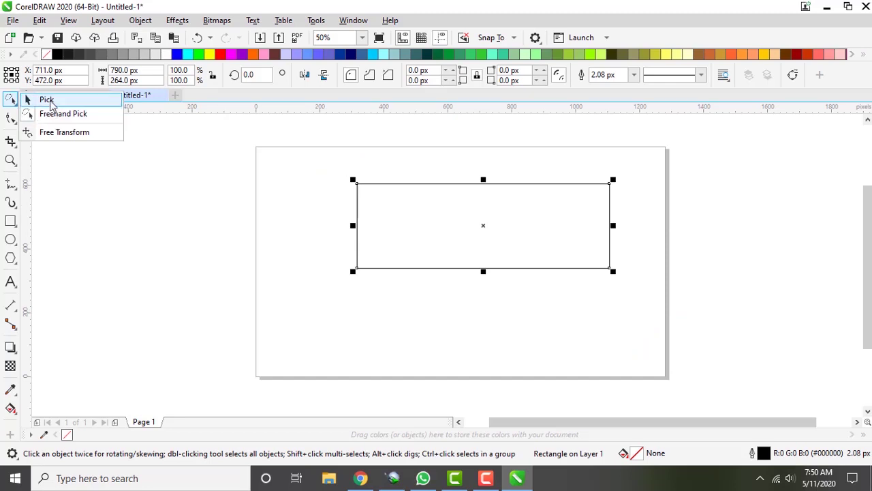
left_click(45, 99)
left_click_drag(295, 148, 675, 319)
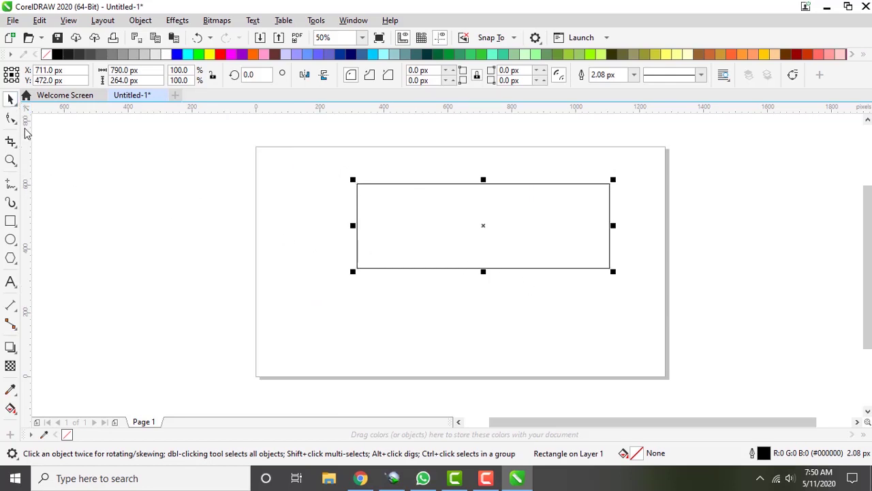
Deselect the rectangle, select it again by its interior and delete it
left_click(137, 162)
left_click(456, 239)
key("Delete")
Draw a rectangle about 1018 × 286 px and round its corners to about 44 px with the Shape tool
left_click(12, 120)
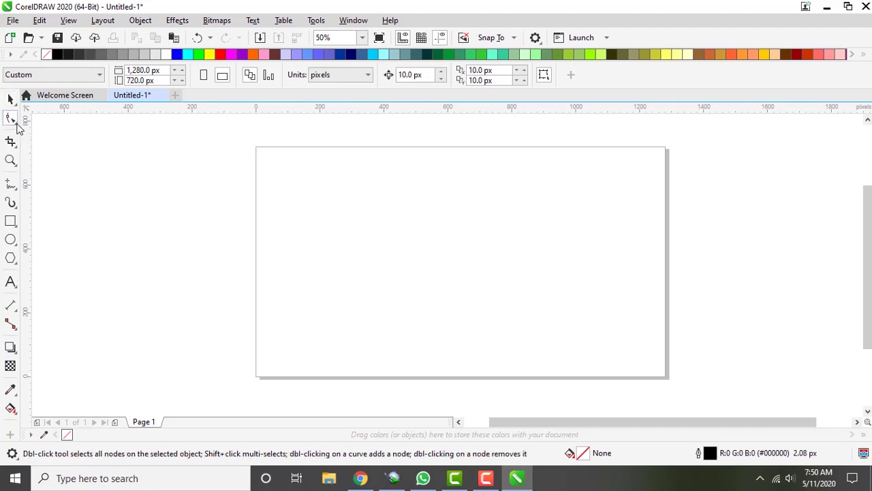
left_click(16, 124)
left_click(10, 220)
mouse_move(298, 186)
left_mouse_down()
mouse_move(418, 261)
mouse_move(625, 278)
left_mouse_up()
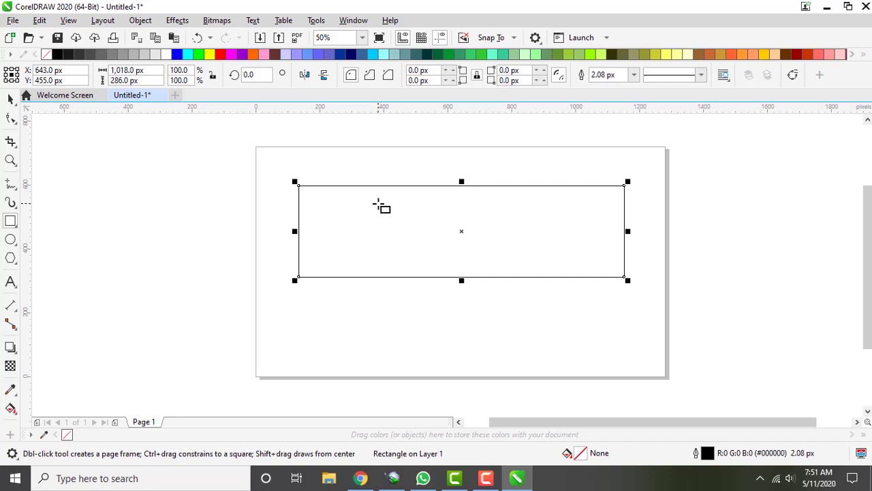
left_click(11, 119)
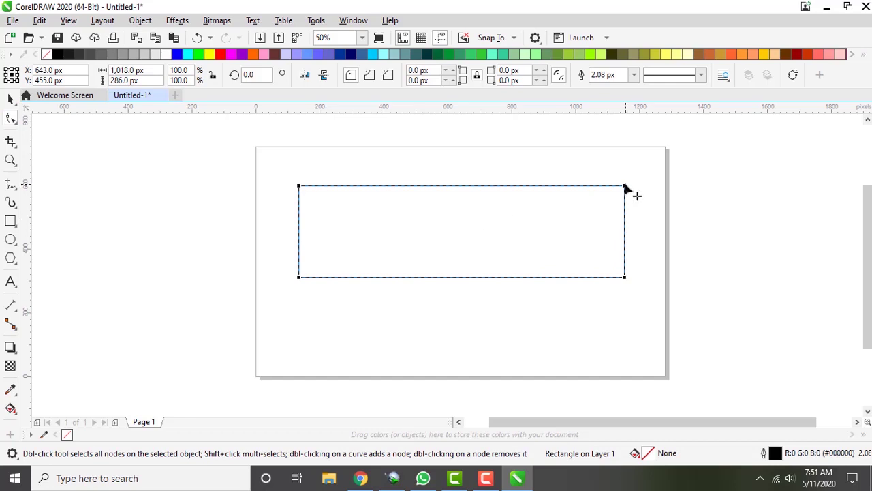
left_click_drag(625, 189, 611, 189)
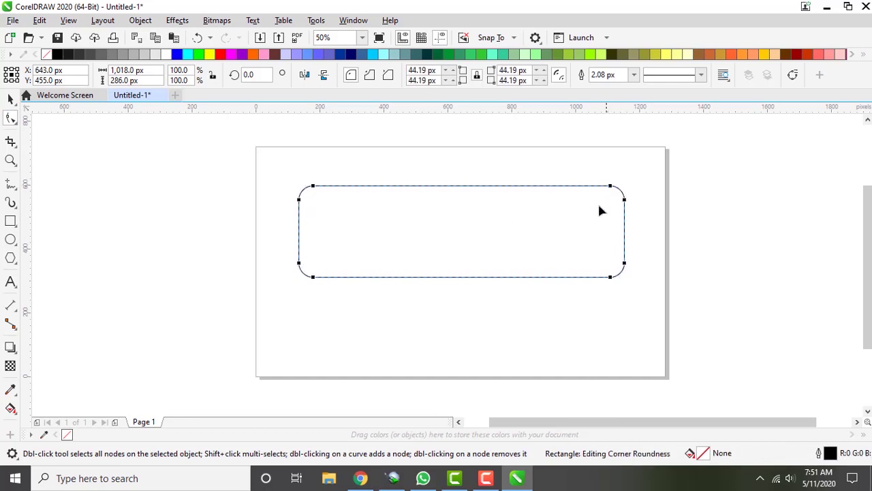
Try the scalloped and chamfered corner styles on the rectangle and return it to round corners
left_click(369, 77)
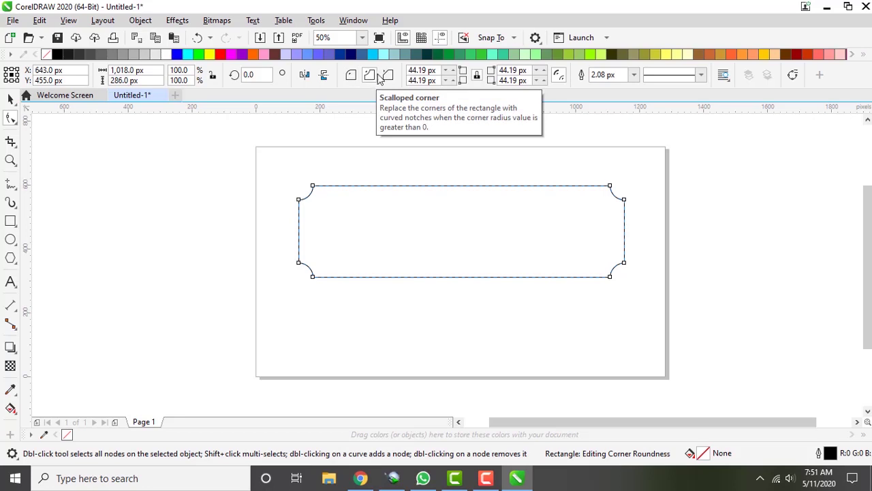
left_click(388, 76)
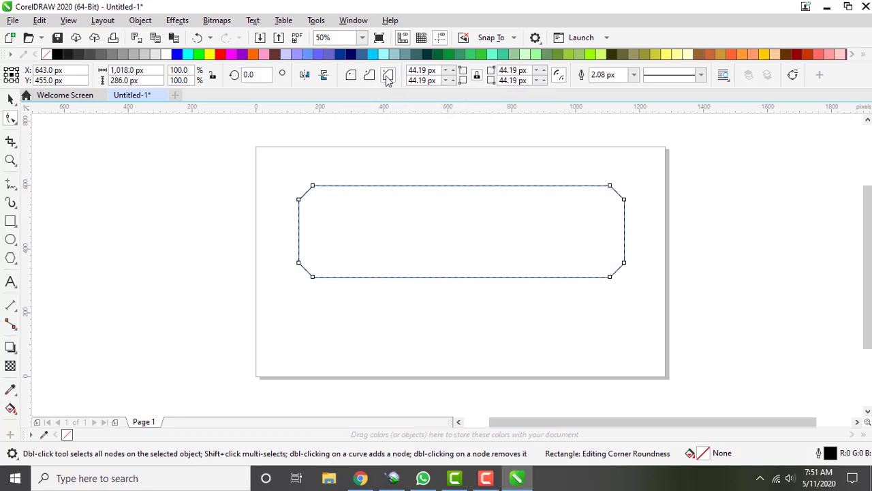
left_click(352, 77)
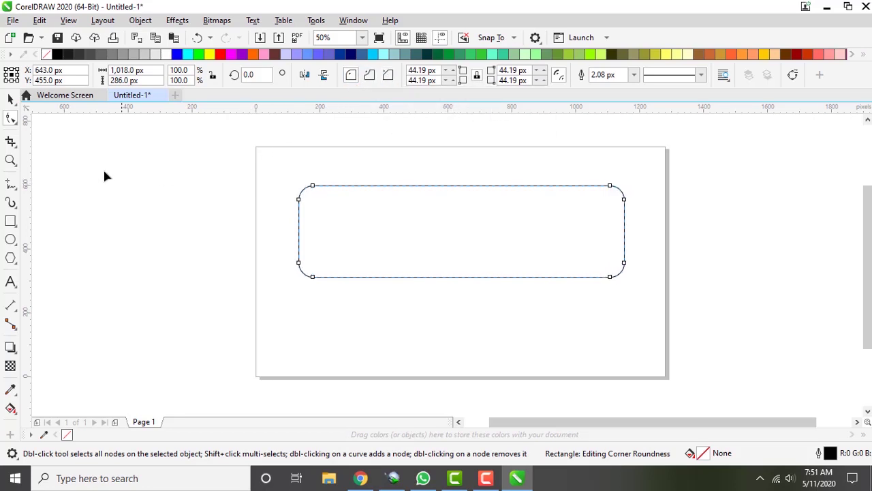
Delete the rounded rectangle and draw a new square-cornered one about 946 × 262 px
left_click(11, 100)
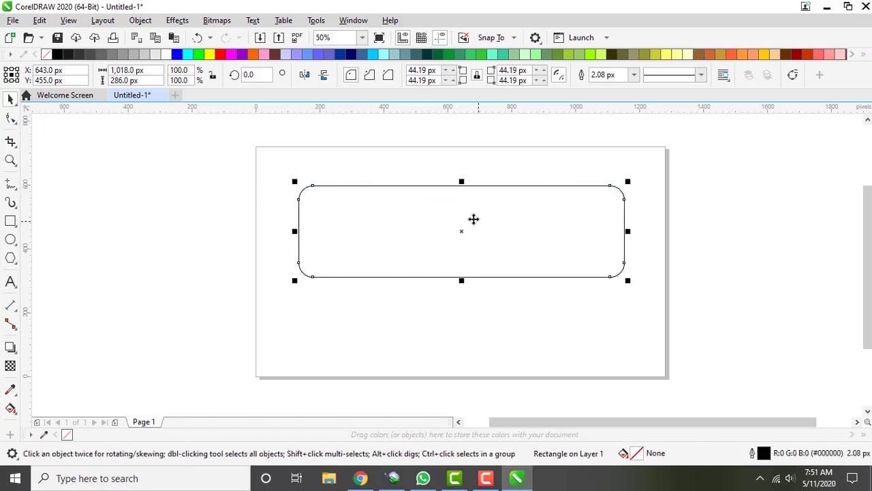
key("Delete")
left_click(9, 225)
left_click_drag(327, 195, 630, 279)
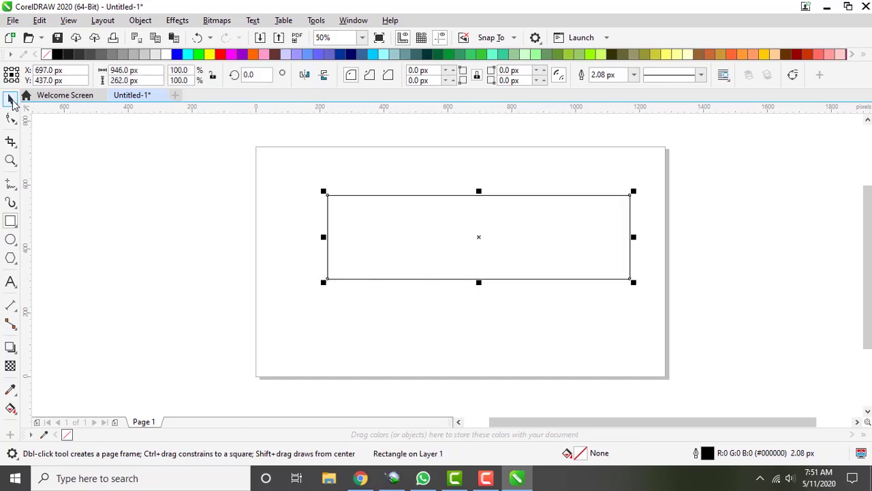
Convert the rectangle to curves and bow its top edge upward into an arch as a curved segment
left_click(13, 99)
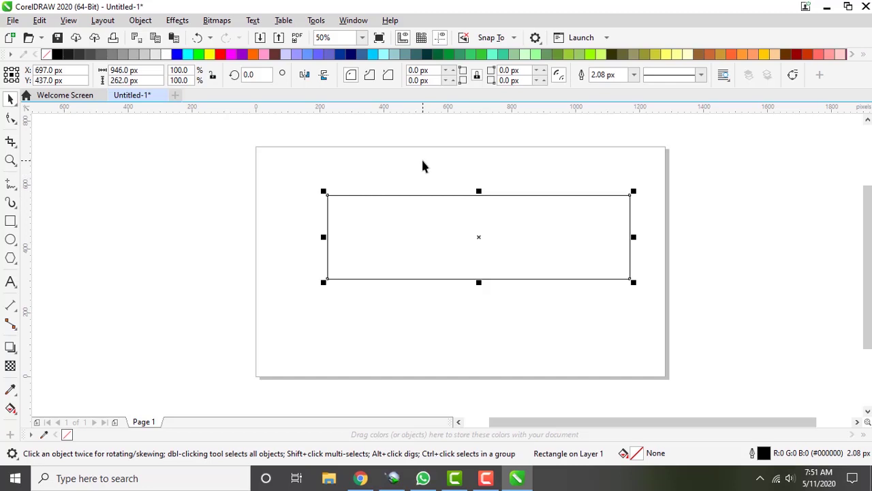
right_click(439, 196)
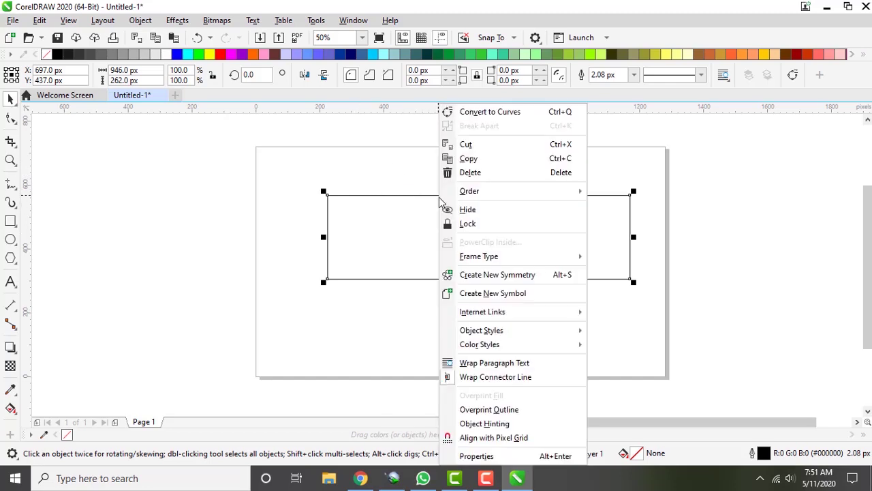
left_click(483, 113)
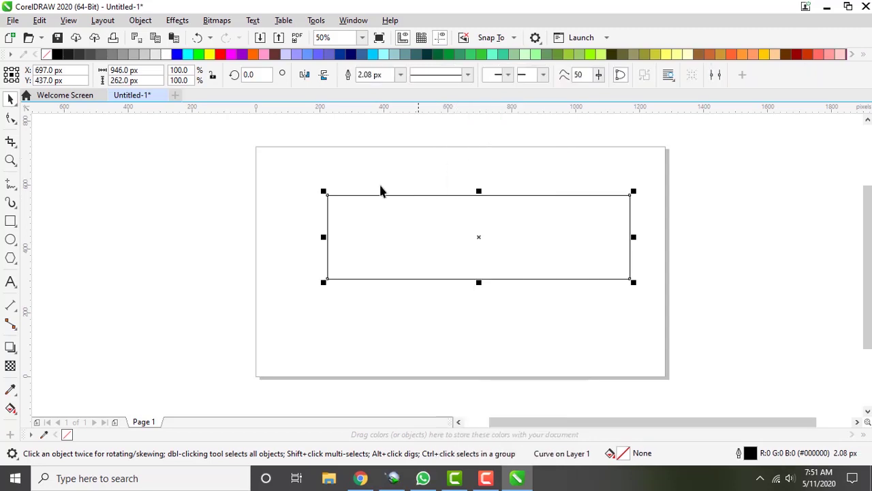
left_click(10, 118)
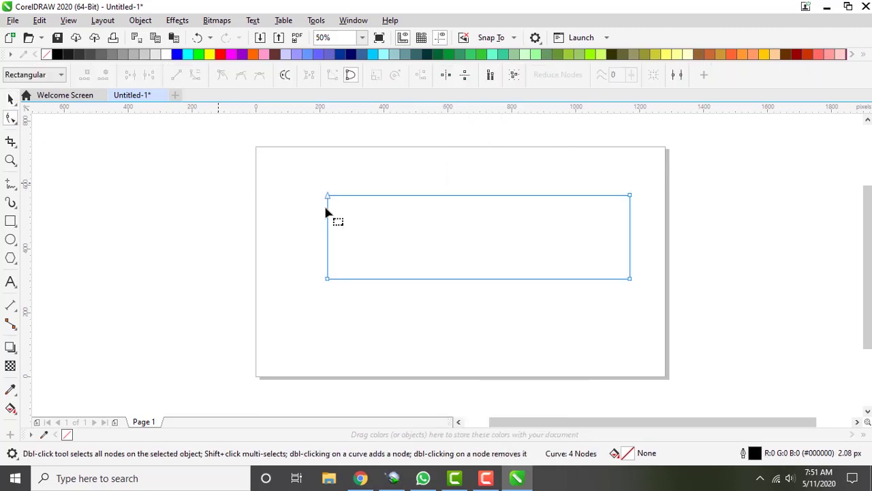
left_click(479, 196)
left_click(195, 75)
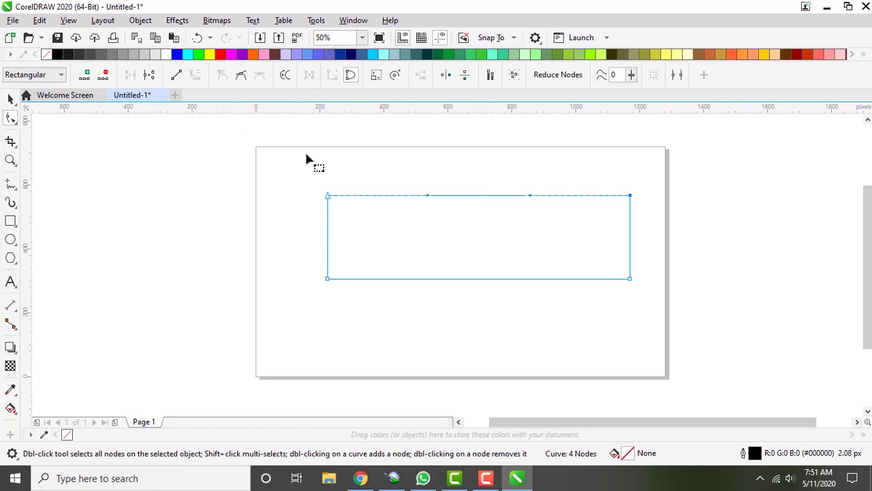
left_click_drag(479, 197, 480, 157)
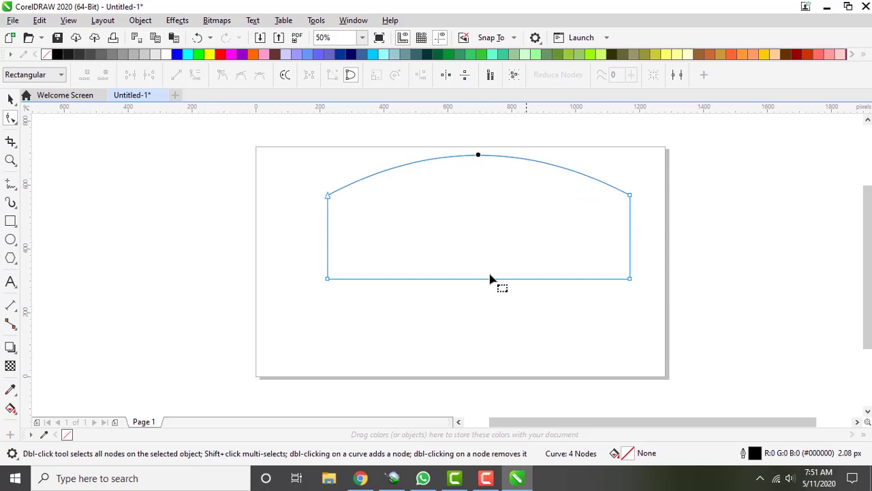
Pull the control handles at both ends of the arched top edge outward to make the arch fuller
left_click(630, 196)
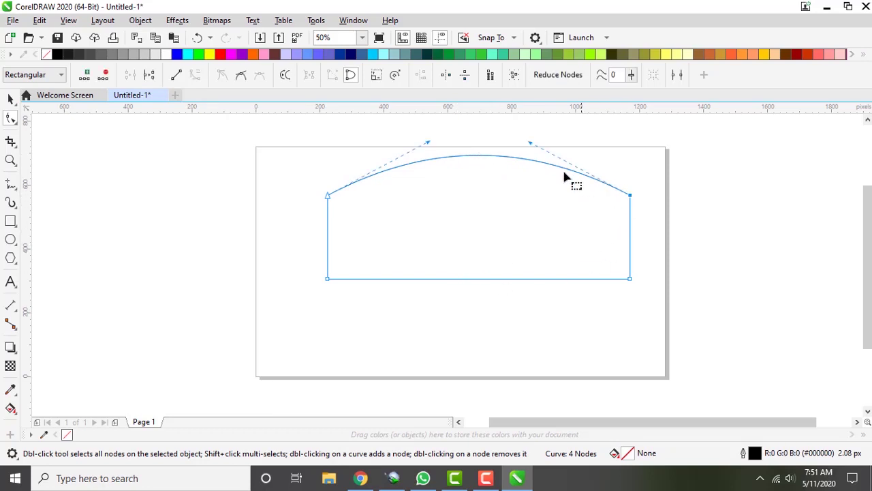
left_click(329, 197)
left_click_drag(428, 145, 297, 158)
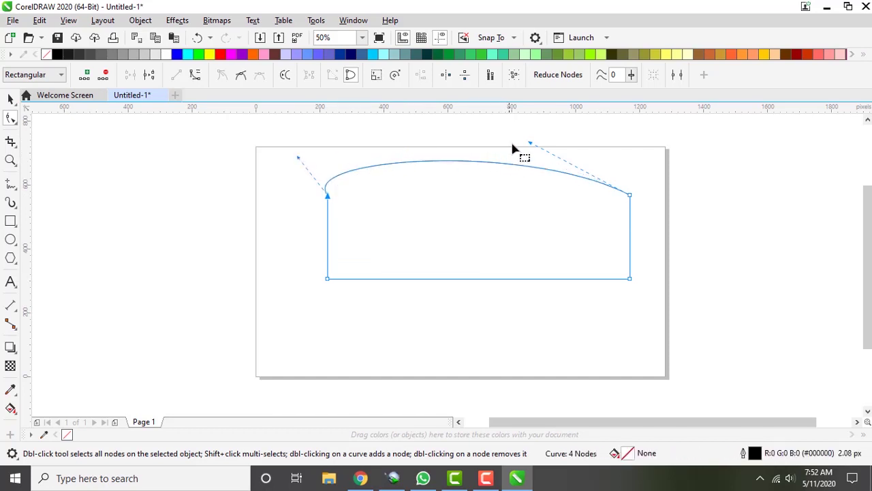
left_click_drag(528, 146, 638, 139)
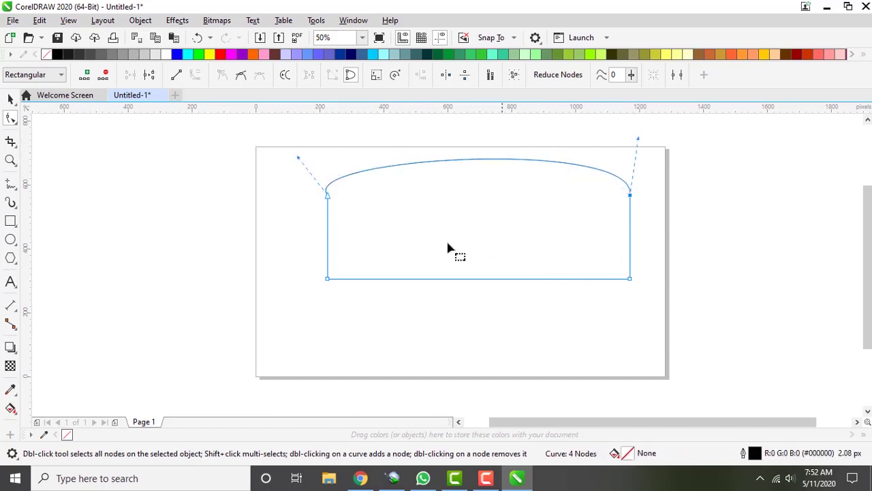
Select the arched shape with the Pick tool and delete it
left_click(11, 99)
left_click(436, 213)
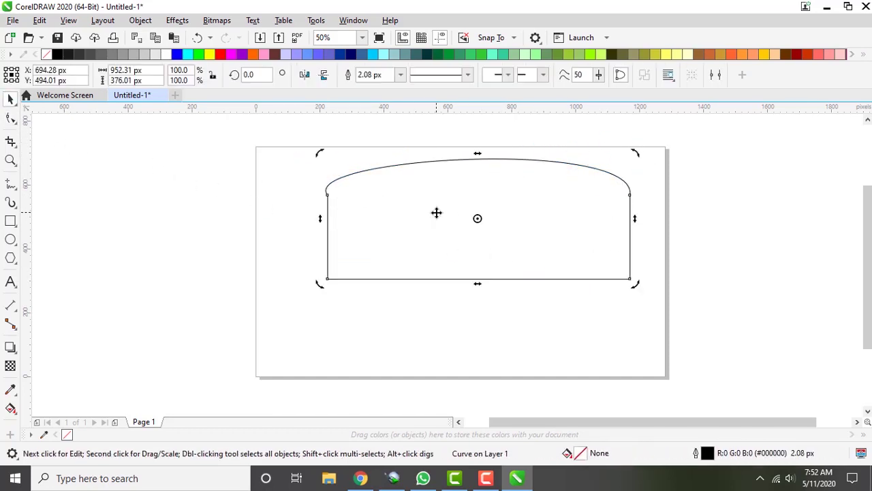
key("Delete")
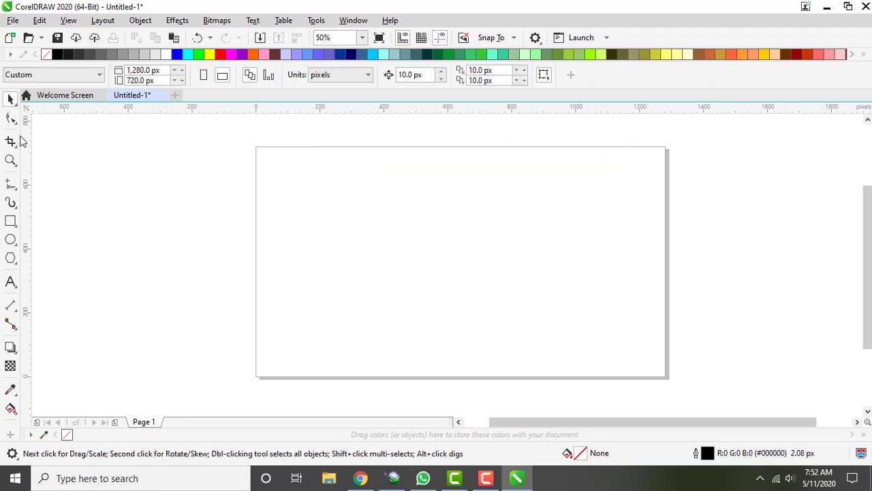
Draw a rectangle about 1036 × 238 px and soften its corners with the Smooth tool
left_click(10, 118)
left_click(45, 138)
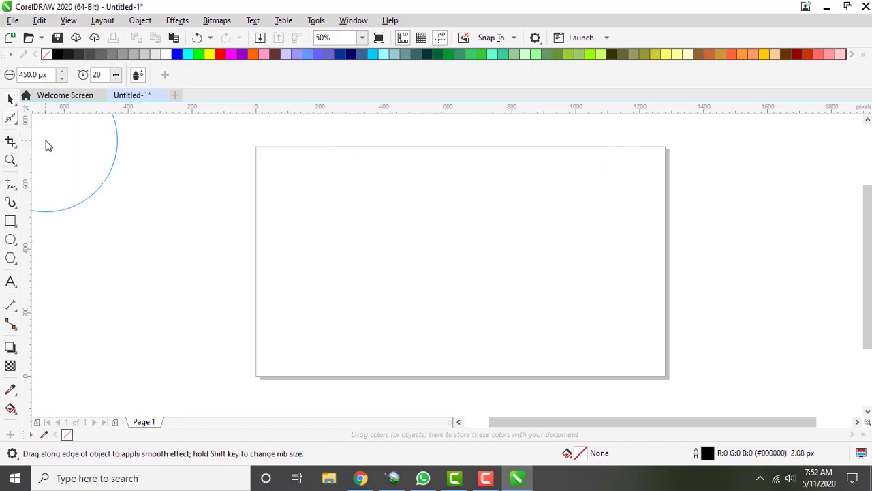
left_click(10, 220)
left_click_drag(299, 200, 630, 275)
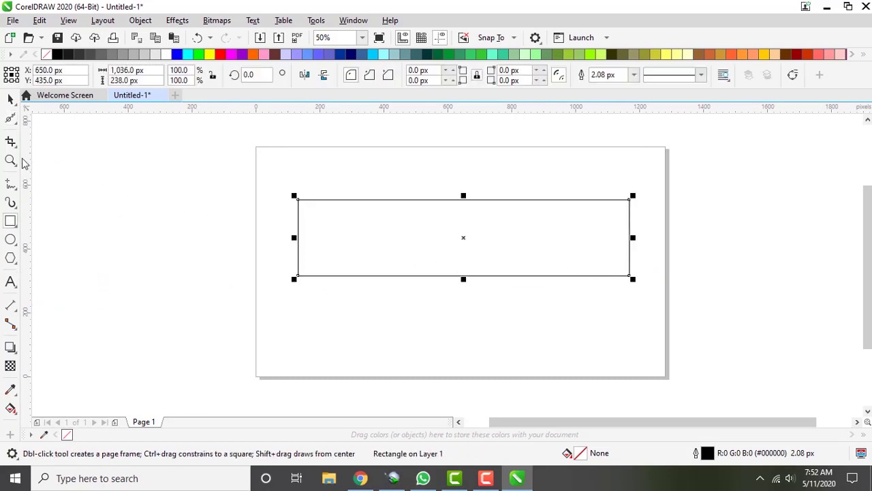
left_click(10, 118)
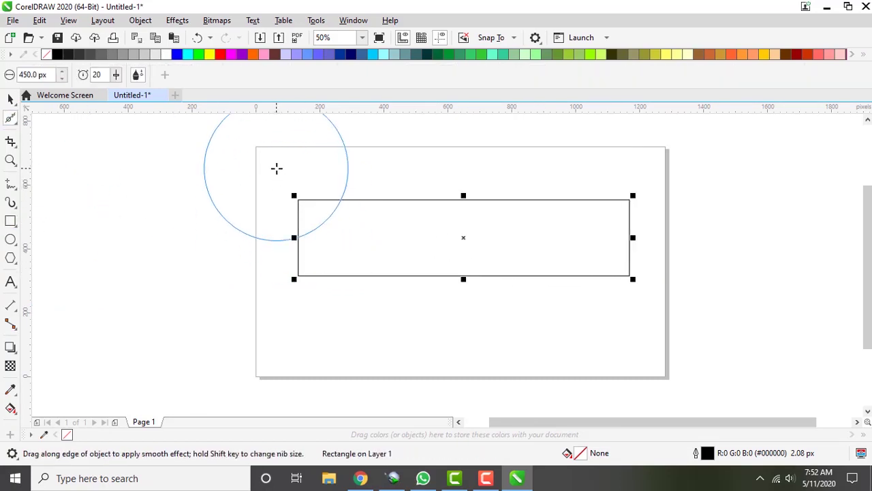
mouse_move(582, 230)
left_mouse_down()
mouse_move(659, 263)
mouse_move(644, 259)
mouse_move(612, 199)
mouse_move(466, 189)
mouse_move(348, 213)
mouse_move(332, 185)
mouse_move(335, 215)
mouse_move(542, 249)
left_mouse_up()
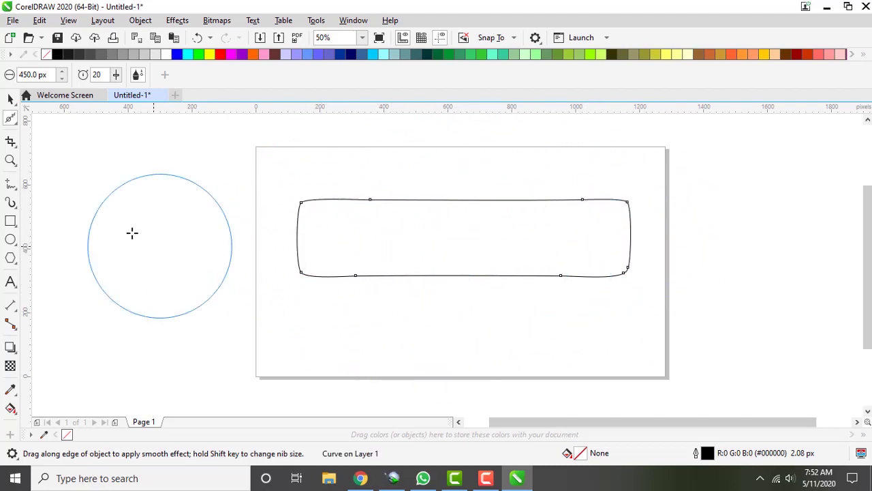
Delete the smoothed shape and, with Smear chosen as the shaping tool, draw a rectangle about 950 × 184 px
left_click(11, 99)
key("Delete")
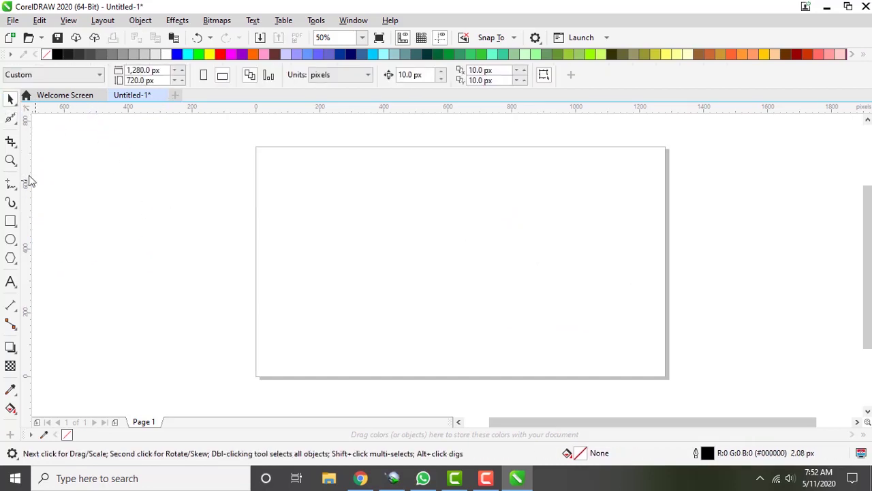
left_click(10, 118)
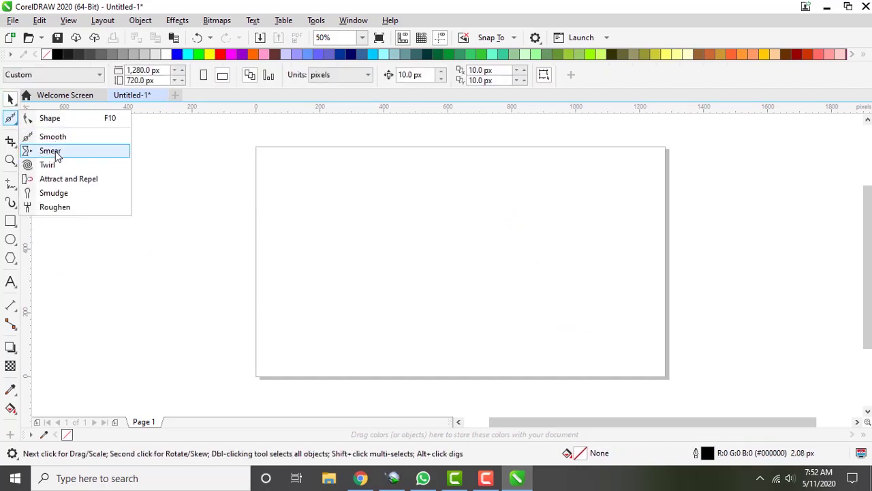
left_click(56, 153)
left_click(10, 221)
mouse_move(317, 220)
left_mouse_down()
mouse_move(633, 294)
mouse_move(622, 279)
left_mouse_up()
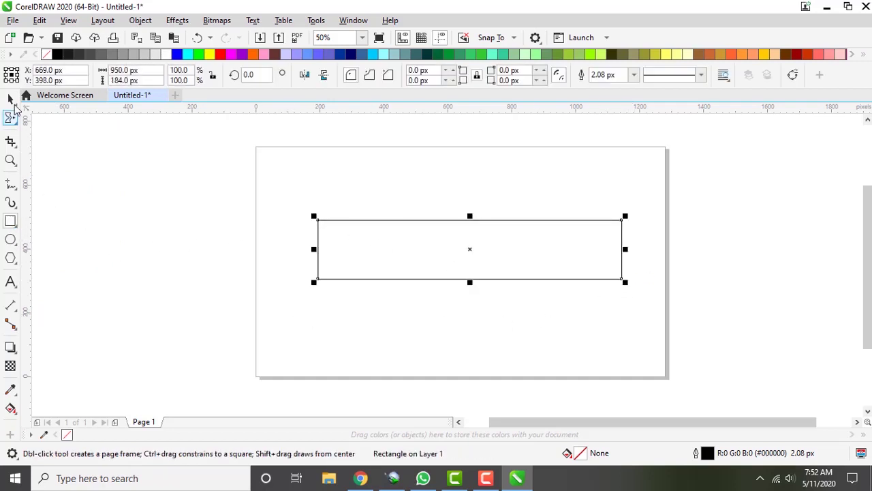
Distort the rectangle's edges into a wavy outline by pushing them inward with the Smear tool
left_click(12, 100)
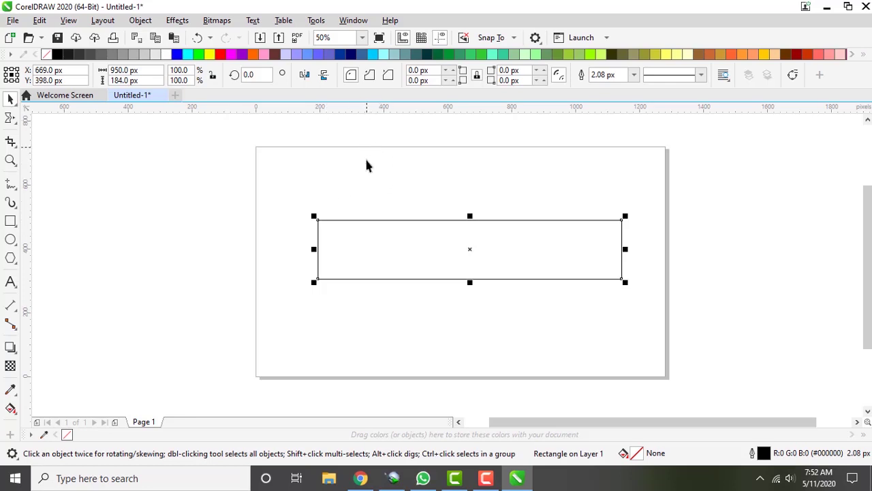
left_click(10, 120)
left_click_drag(324, 179, 362, 243)
left_click_drag(459, 193, 468, 242)
left_click_drag(564, 192, 575, 230)
mouse_move(679, 263)
left_mouse_down()
mouse_move(626, 263)
mouse_move(563, 317)
mouse_move(549, 277)
mouse_move(442, 286)
mouse_move(379, 306)
left_mouse_up()
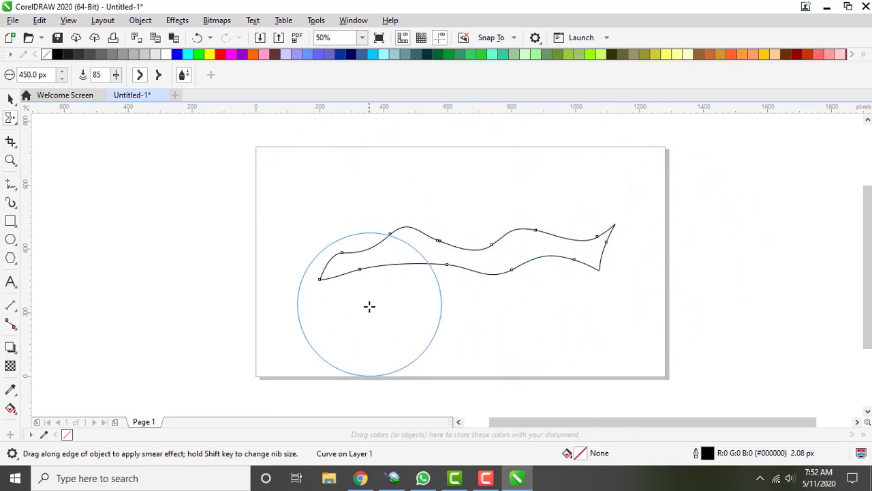
Delete the smeared shape and, with Twirl chosen as the shaping tool, draw a rectangle about 728 × 182 px
left_click(10, 99)
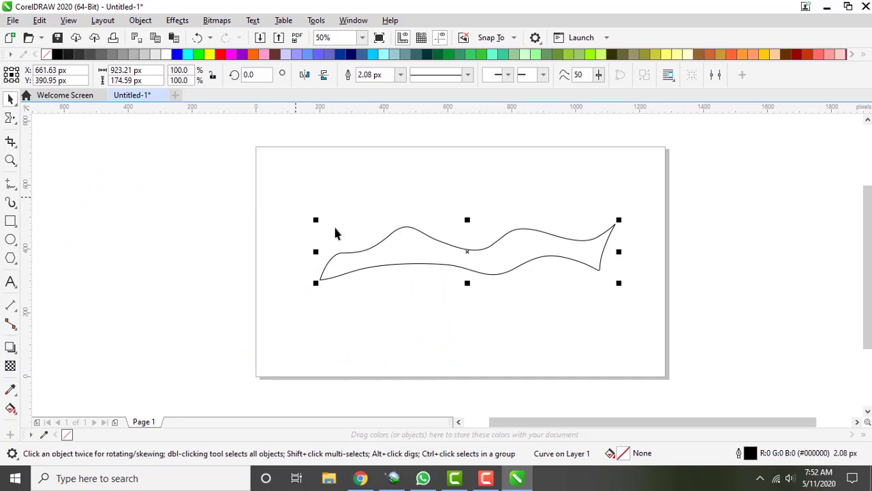
key("Delete")
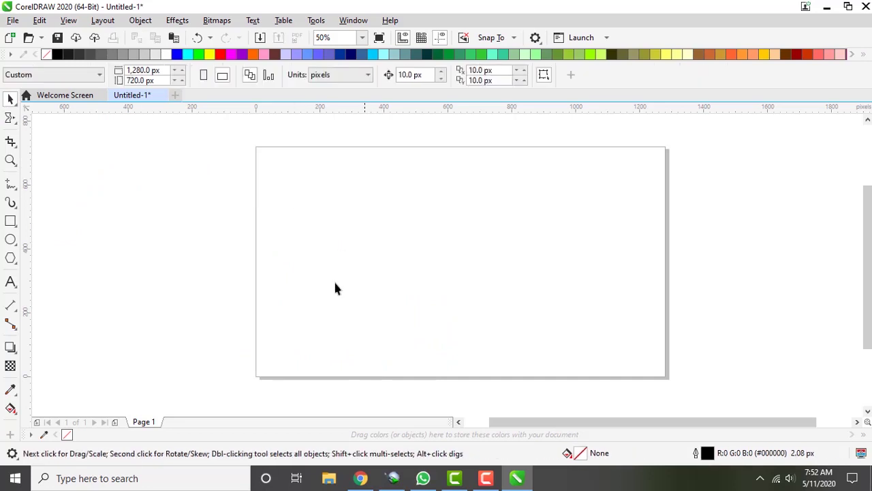
left_click(15, 123)
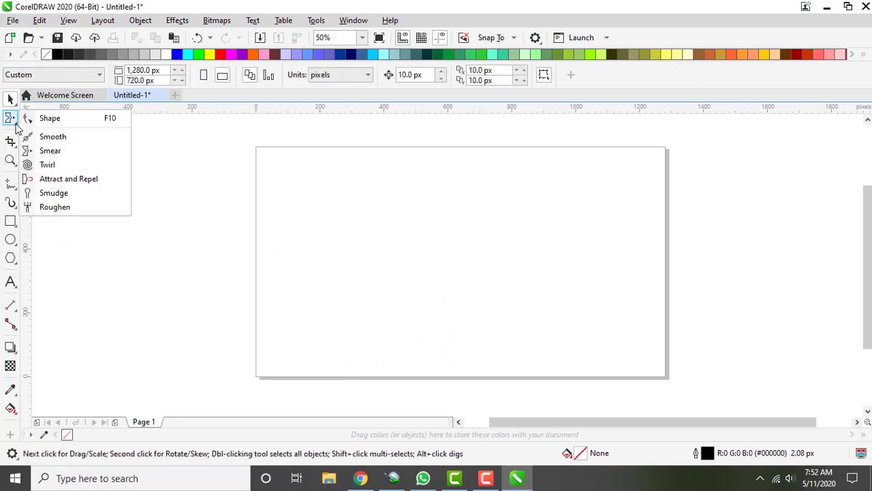
left_click(37, 166)
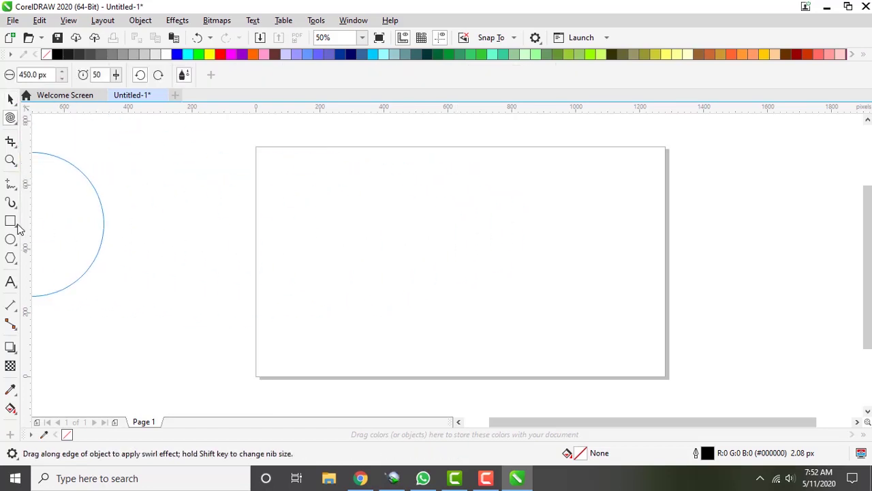
key("F6")
left_click_drag(349, 200, 583, 259)
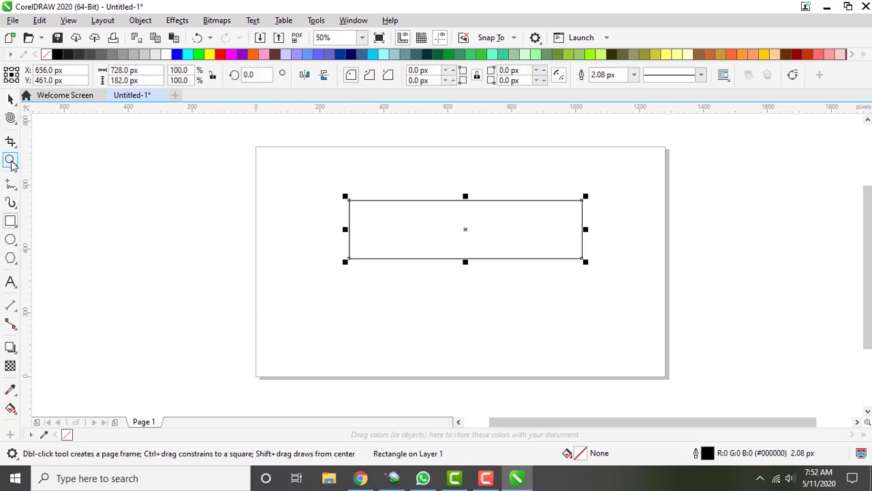
Twist the middle of the rectangle into a spiral with the Twirl tool and delete the resulting shape
left_click(11, 122)
left_click_drag(478, 178, 477, 224)
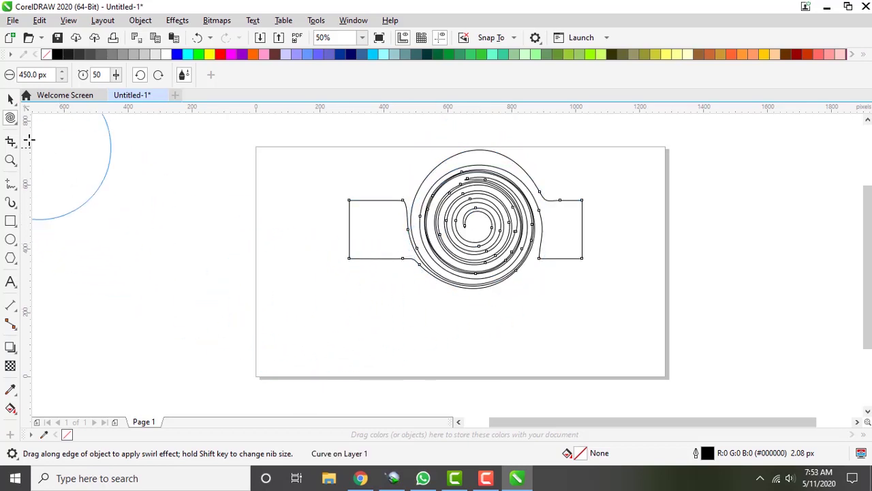
left_click(10, 100)
left_click(246, 236)
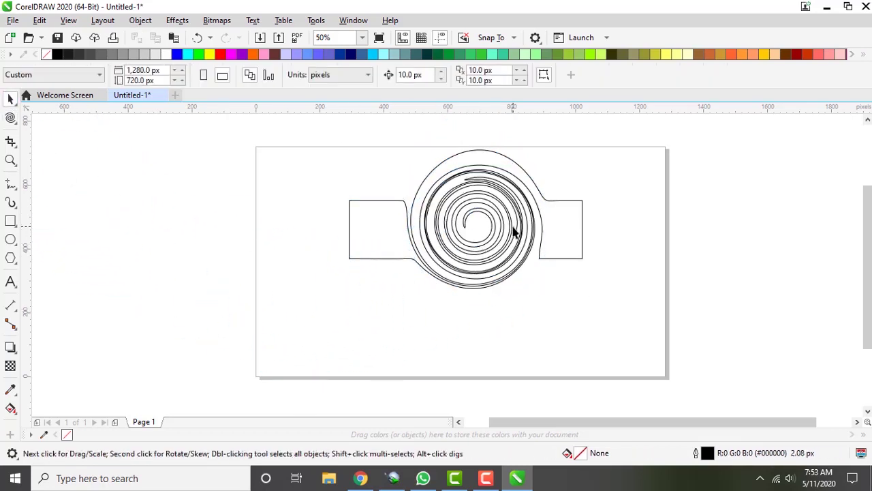
left_click_drag(293, 133, 685, 327)
key("Delete")
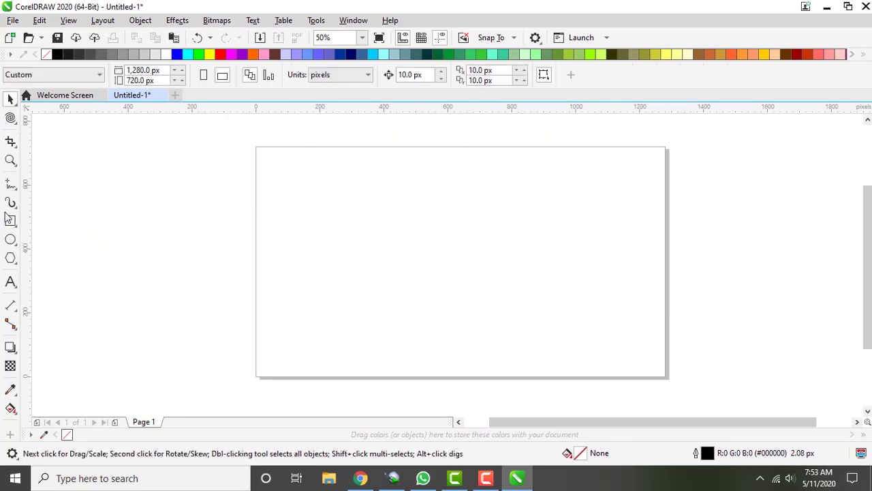
Draw a rectangle about 734 × 178 px and apply the Twirl tool at its exact centre
left_click(10, 220)
left_click_drag(359, 211, 449, 249)
left_click_drag(515, 265, 595, 270)
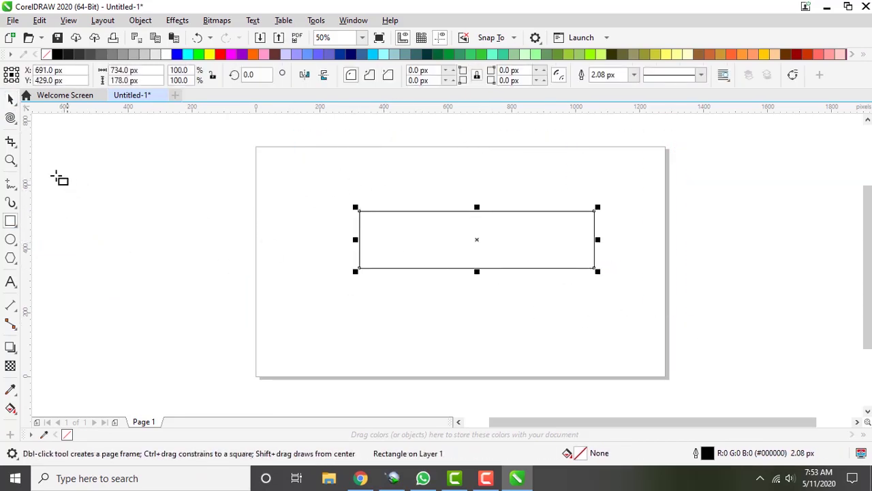
left_click(10, 118)
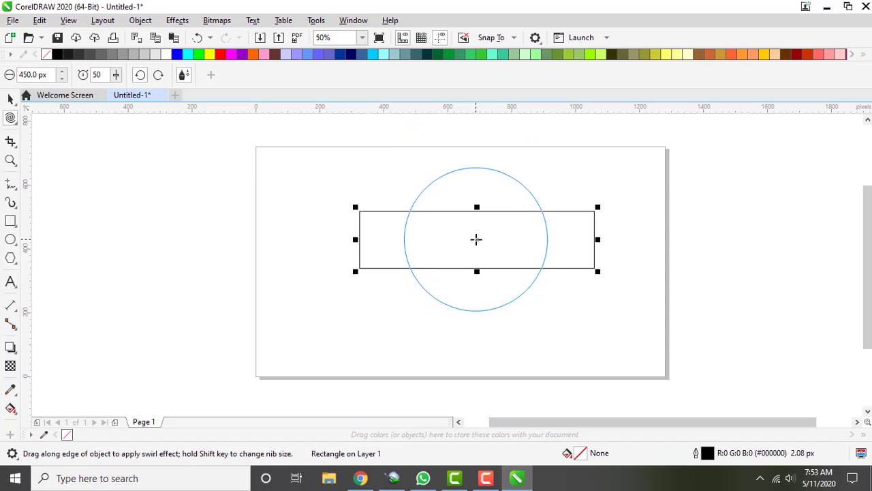
left_click_drag(476, 239, 476, 240)
Select the centre-twirled shape with a selection marquee and delete it
left_click(11, 100)
left_click(224, 183)
left_click_drag(609, 311, 661, 327)
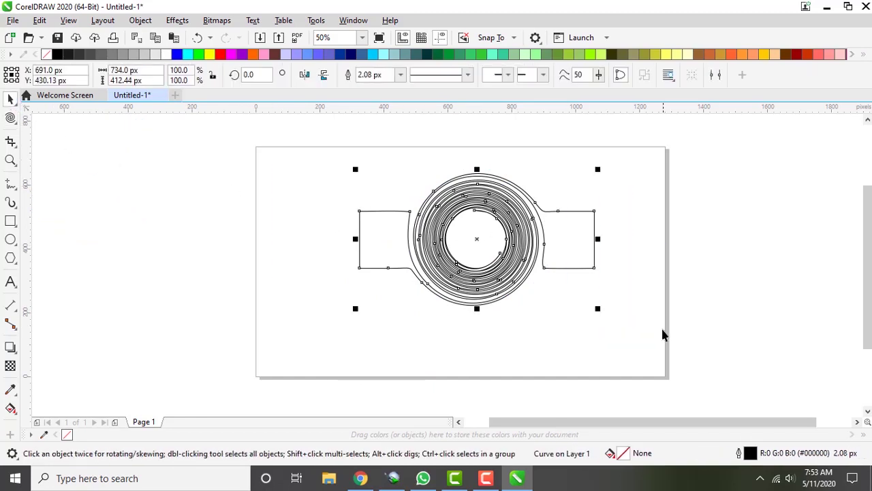
key("Delete")
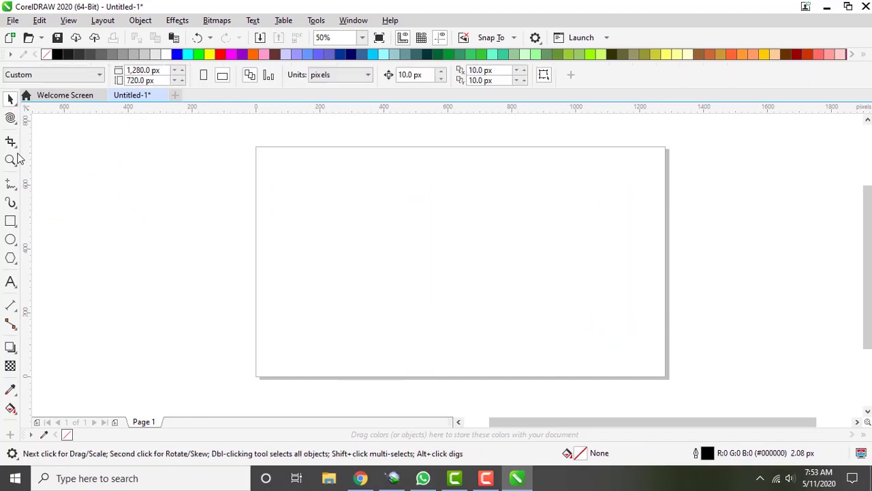
Choose Attract and Repel as the shaping tool and draw a rectangle about 890 × 232 px
left_click(15, 122)
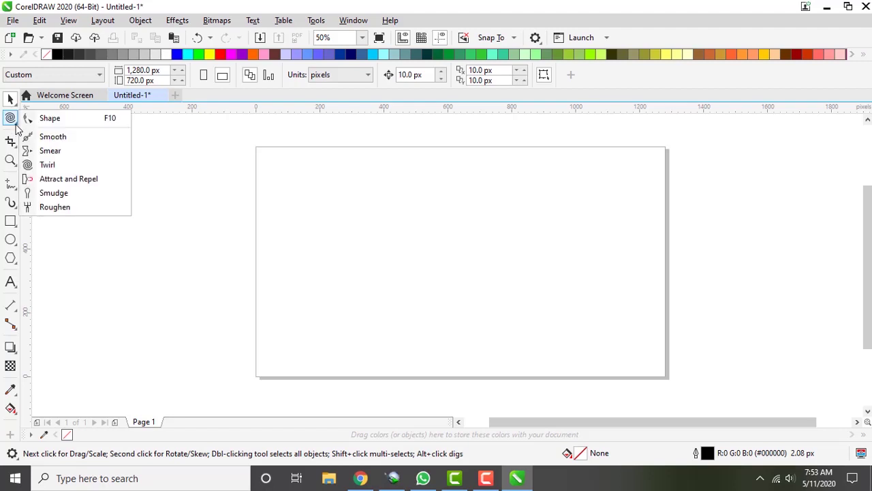
left_click(43, 182)
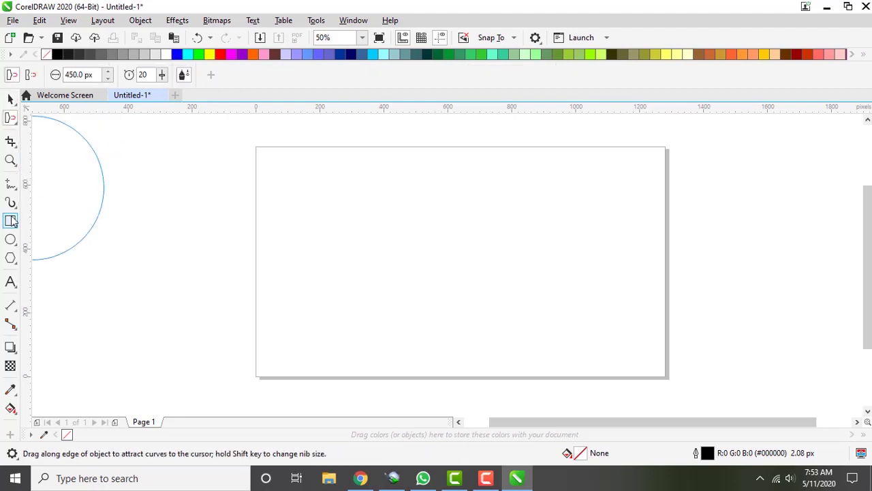
left_click(11, 220)
left_click_drag(318, 193, 603, 267)
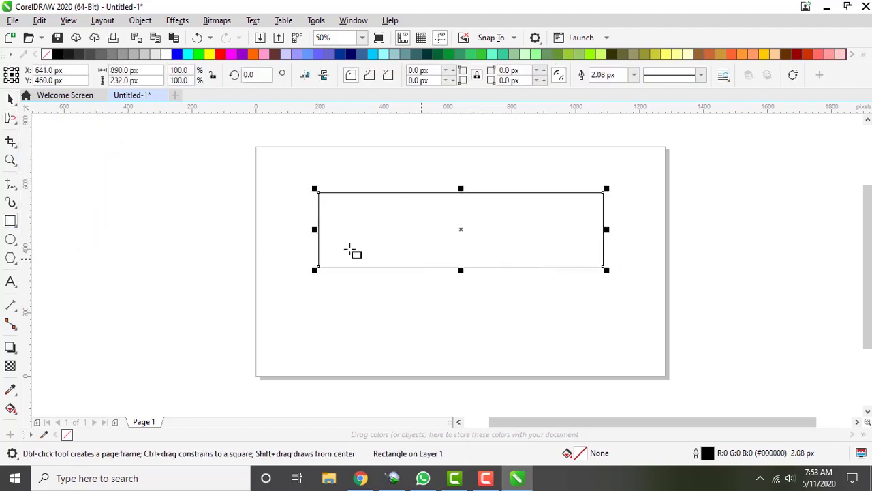
Pull the rectangle's long edges together at its centre with Attract and Repel, and delete the resulting shape
left_click(14, 125)
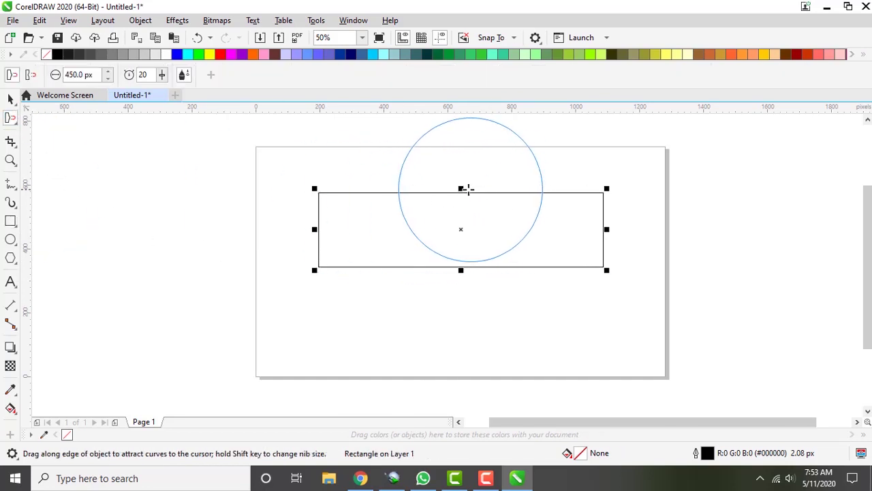
left_click_drag(461, 189, 459, 230)
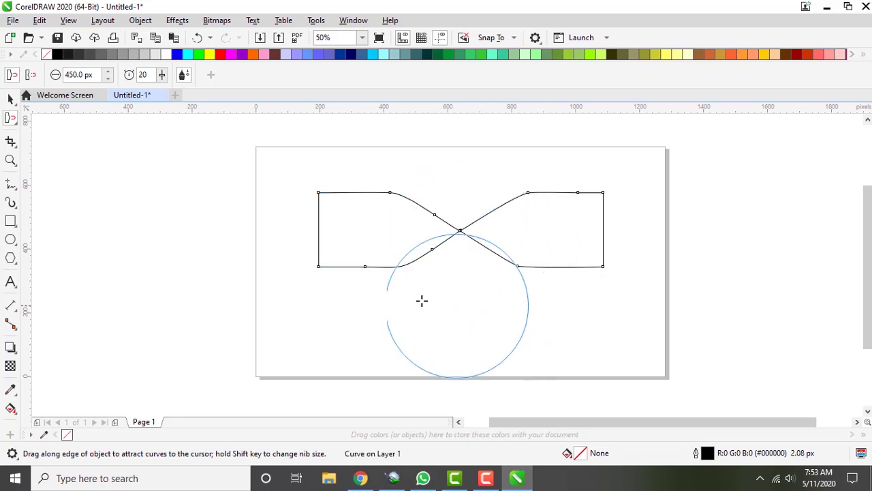
left_click(9, 100)
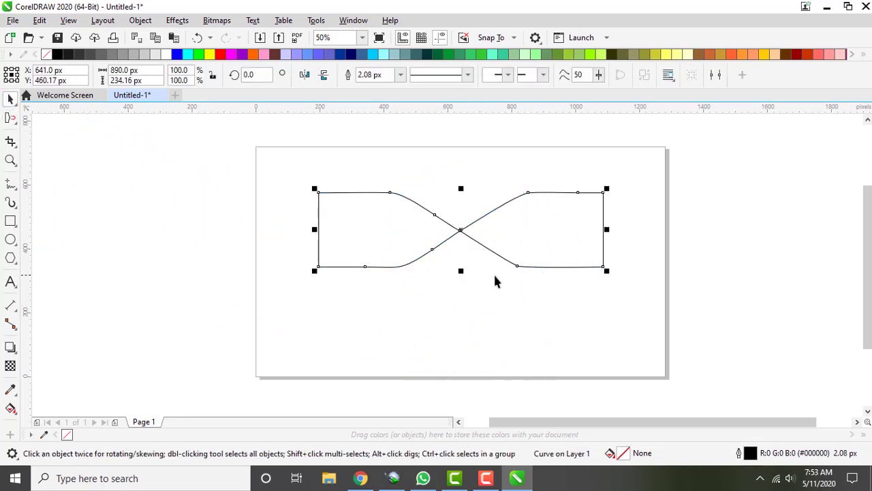
key("Delete")
Choose Smudge as the shaping tool and draw a rectangle about 838 × 228 px in the page's upper half
left_click(15, 124)
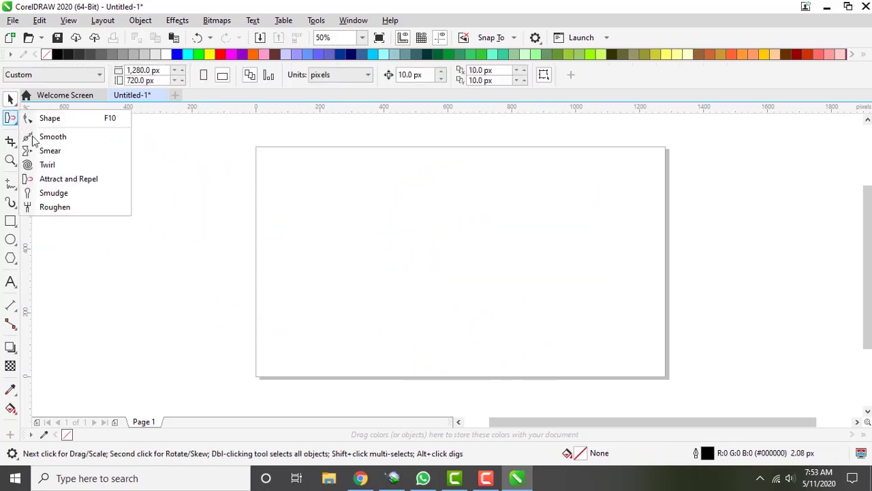
left_click(56, 195)
left_click(11, 221)
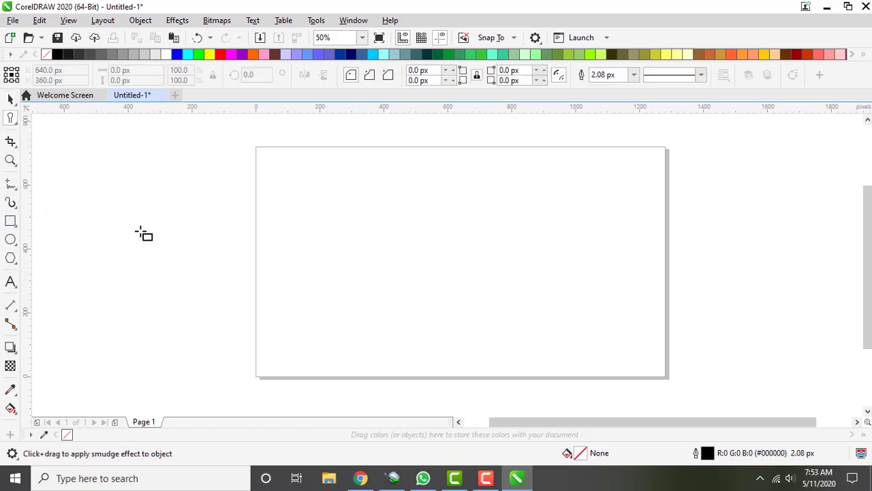
left_click_drag(332, 185, 601, 259)
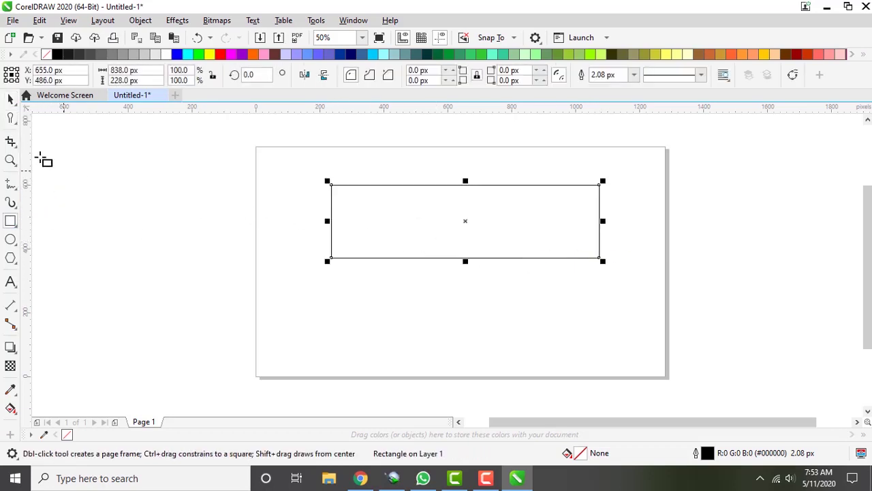
Smudge four narrow strokes inward from the rectangle's upper edge and try one long stroke inward from its right side
left_click(10, 117)
left_click_drag(390, 185, 391, 218)
left_click_drag(444, 185, 453, 226)
left_click_drag(516, 185, 518, 229)
left_click_drag(566, 185, 567, 226)
mouse_move(644, 232)
left_mouse_down()
mouse_move(499, 199)
mouse_move(507, 228)
mouse_move(436, 253)
mouse_move(461, 284)
left_mouse_up()
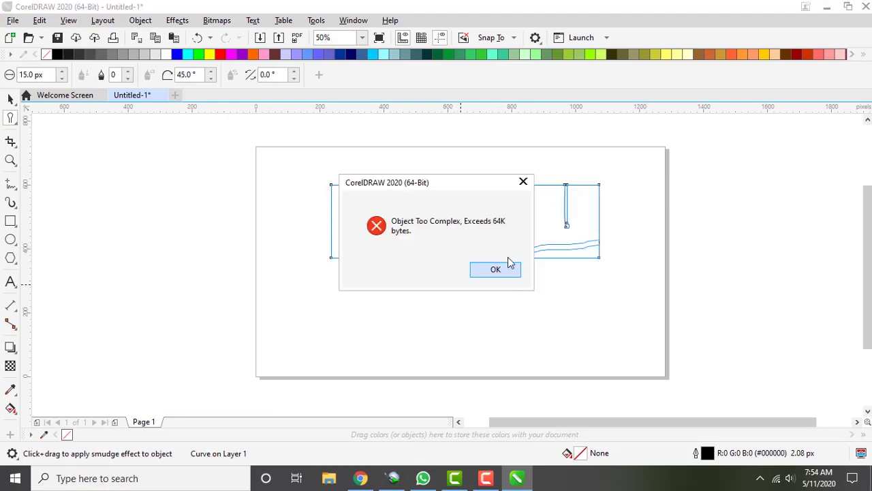
left_click(503, 271)
Select the smudged shape with the Pick tool and delete it
left_click(9, 101)
left_click_drag(499, 232, 524, 289)
key("Delete")
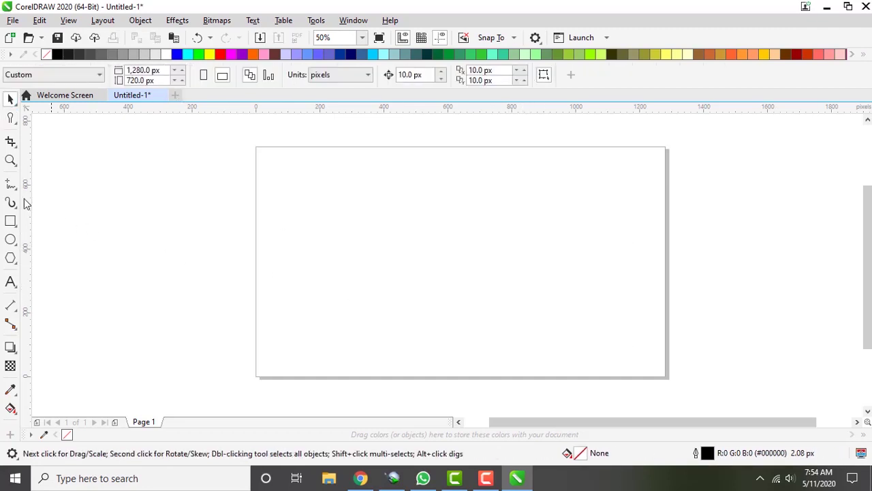
Choose Roughen as the shaping tool and draw a rectangle about 806 × 218 px
left_click(15, 125)
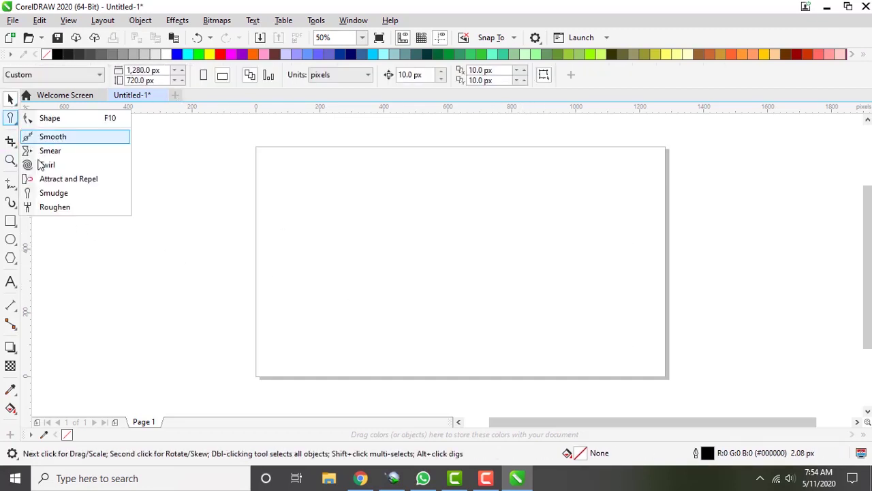
left_click(55, 207)
left_click(11, 220)
left_click_drag(323, 193, 580, 260)
scroll(511, 259, "up", 2)
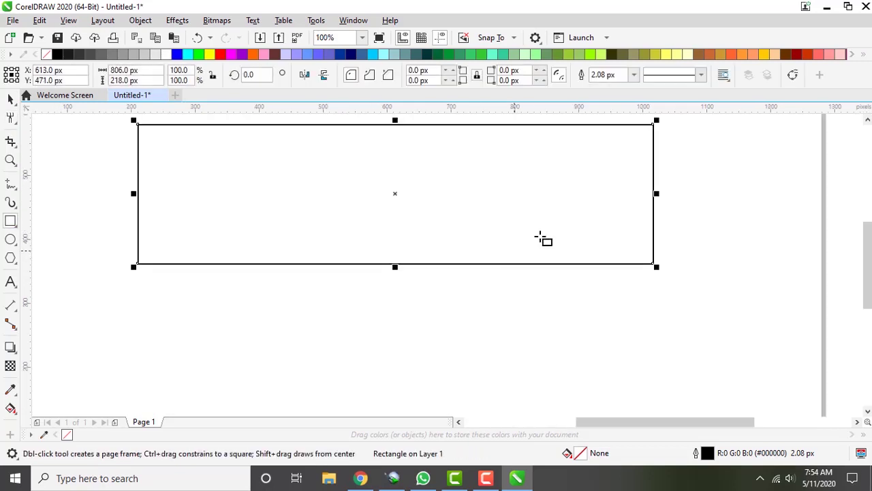
left_click_drag(868, 255, 868, 236)
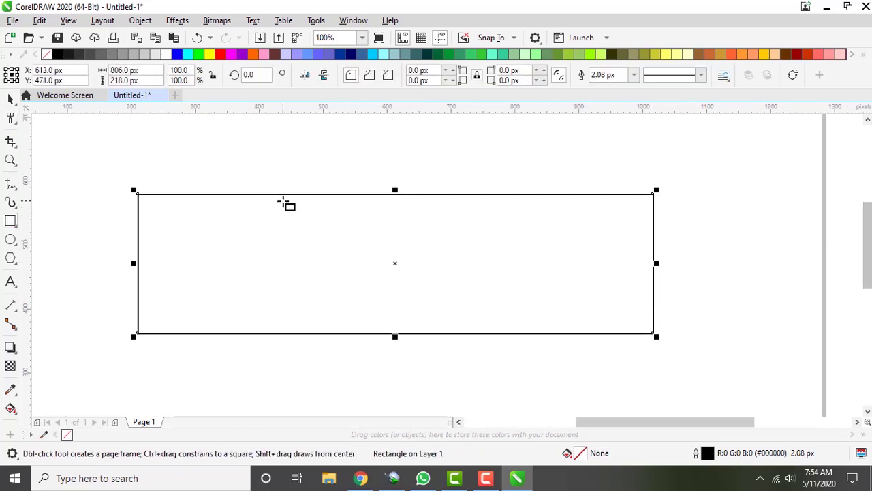
Roughen one spot on the rectangle's upper edge, then raise the spike frequency and roughen three more there and one on the lower edge
left_click(12, 118)
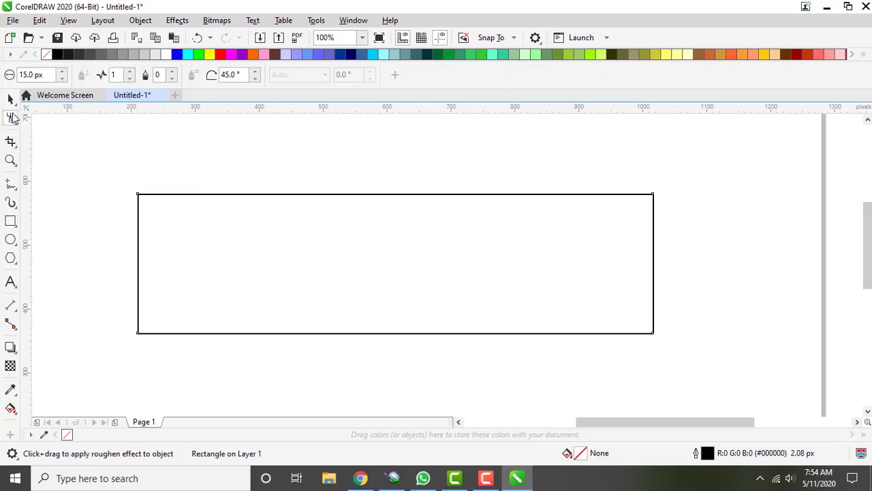
left_click_drag(263, 168, 268, 218)
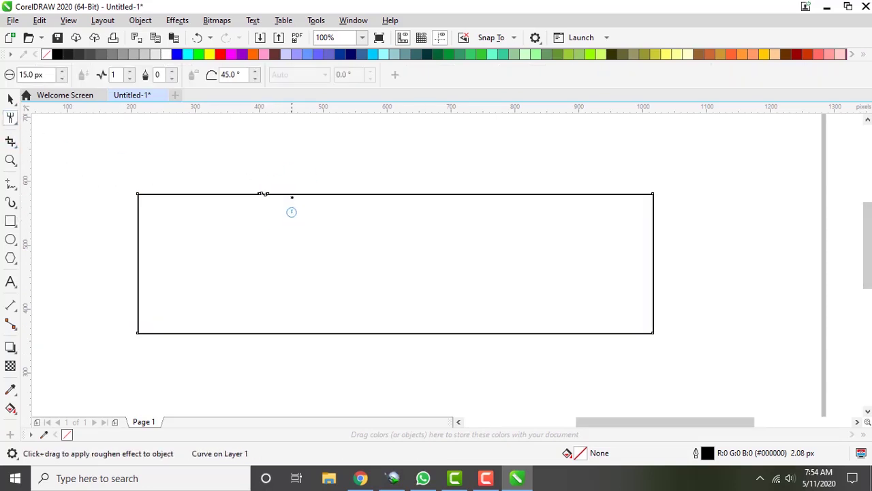
left_click(130, 72)
left_click_drag(397, 176, 411, 239)
left_click_drag(482, 176, 487, 238)
left_click_drag(532, 181, 537, 224)
left_click_drag(377, 355, 396, 280)
Delete the roughened shape
left_click(10, 99)
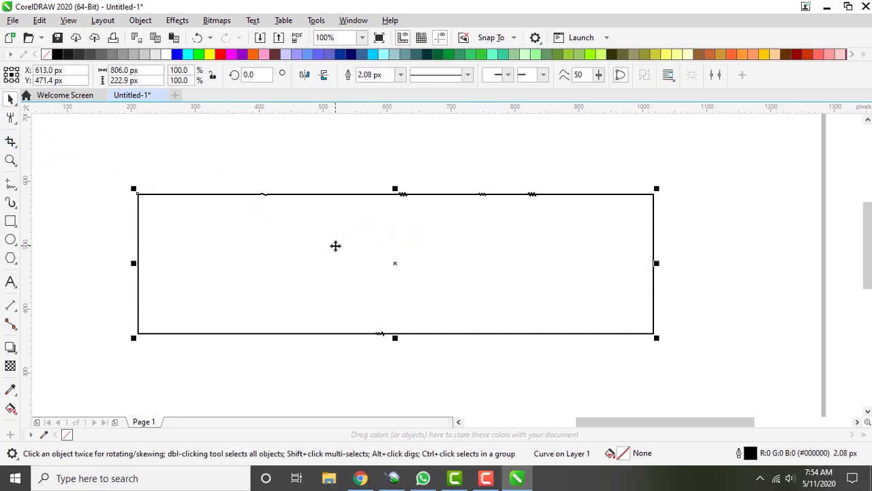
key("Delete")
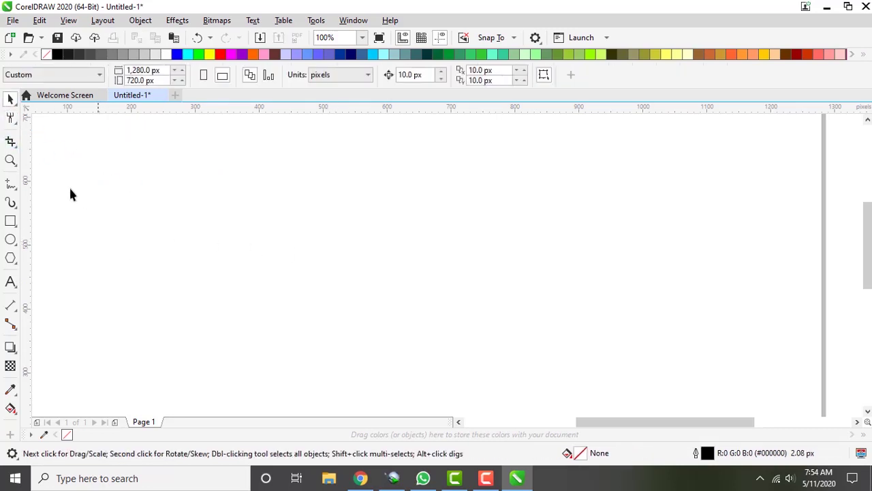
Choose the Crop tool, then draw a rectangle about 413 × 204 px and fill it with turquoise green (#66FFCC)
left_click(14, 143)
left_click(46, 145)
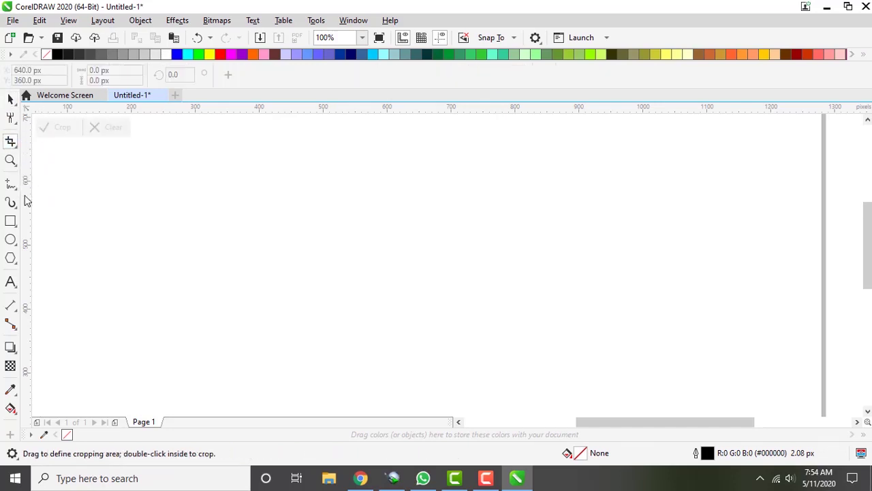
left_click(11, 220)
left_click_drag(253, 162, 518, 294)
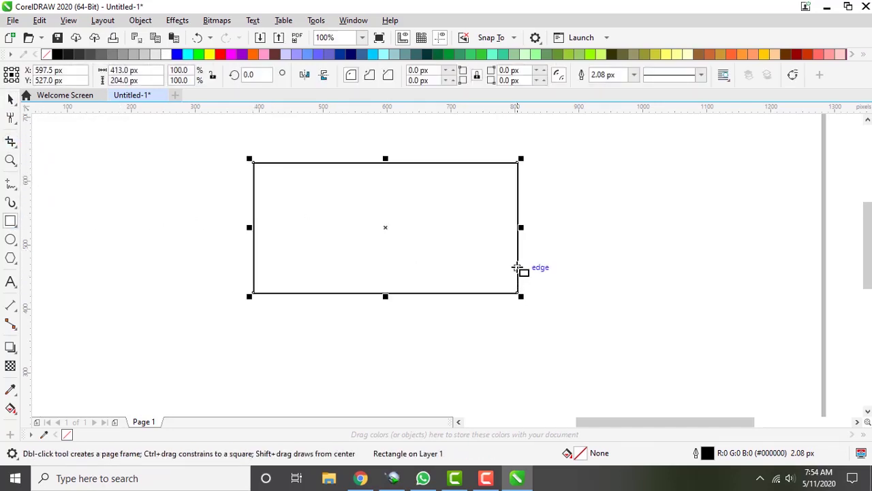
left_click(492, 55)
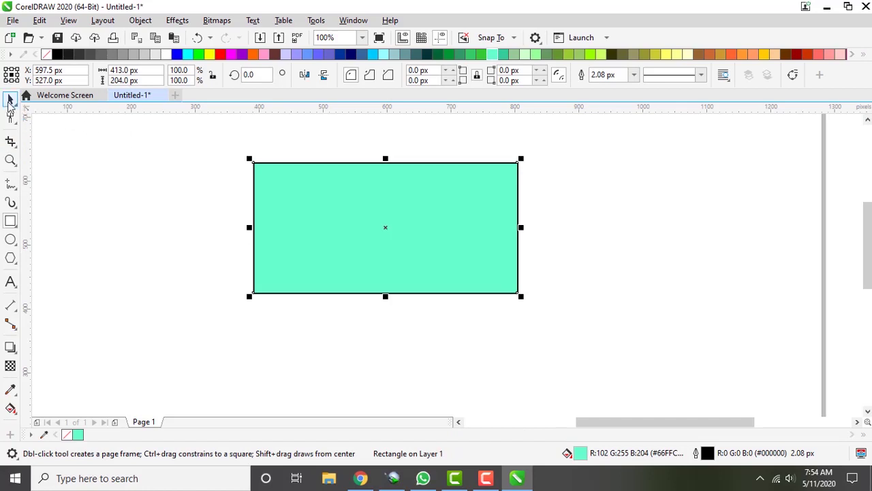
Crop the turquoise rectangle to its left half with a crop area about 323 × 267 px
left_click(10, 99)
left_click(10, 141)
left_click_drag(185, 135, 392, 307)
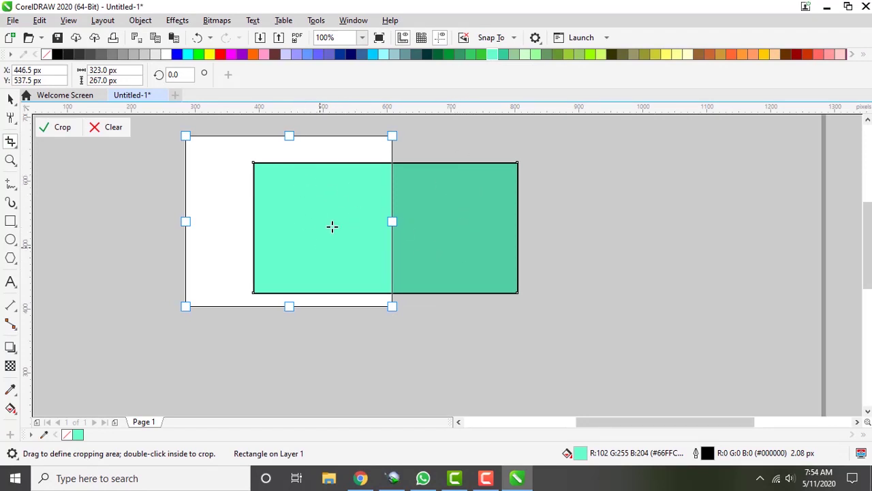
left_click(62, 127)
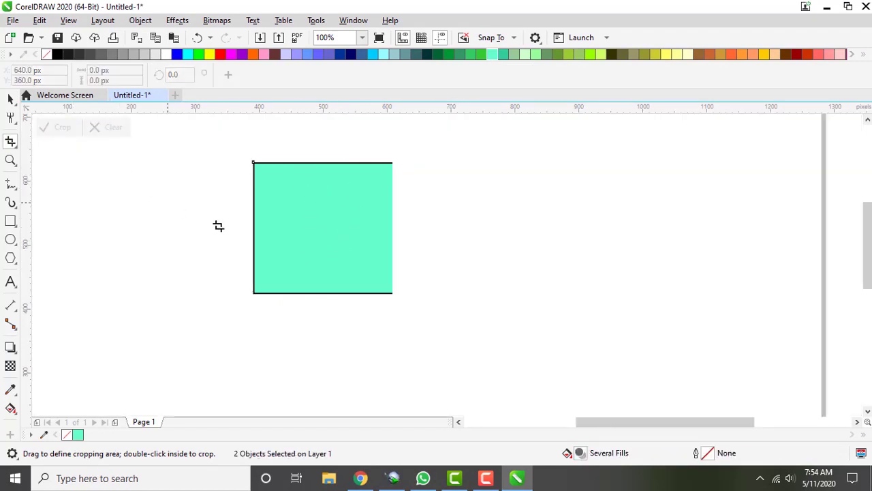
Move the cropped shape down to the right and delete it
left_click(10, 100)
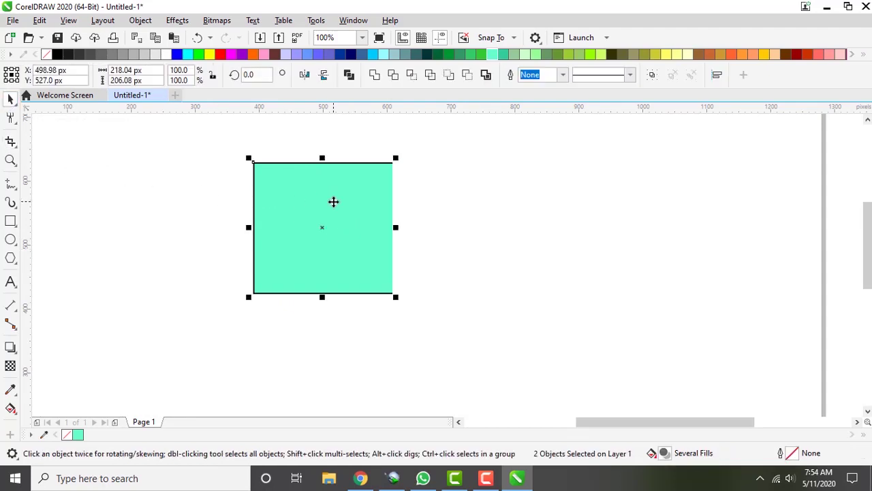
left_click_drag(333, 201, 436, 245)
key("Delete")
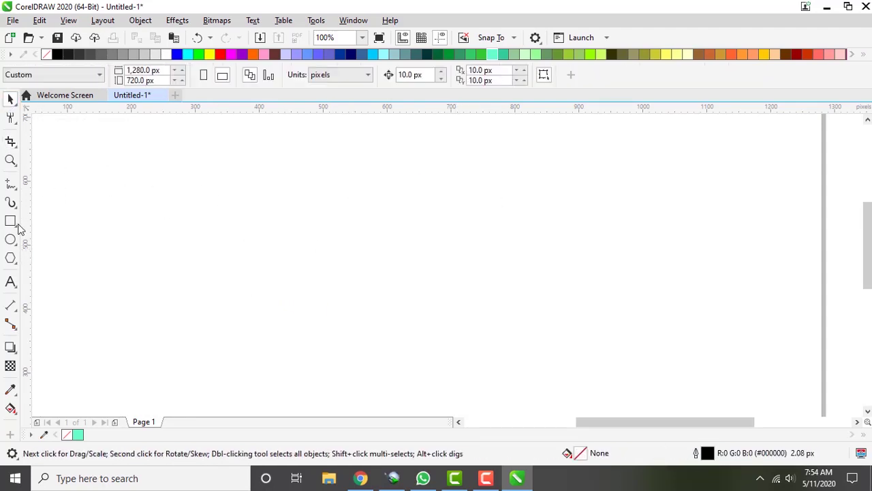
Choose the Knife tool, then draw a rectangle about 536 × 164 px and fill it with muted green (#99CC99)
left_click(13, 143)
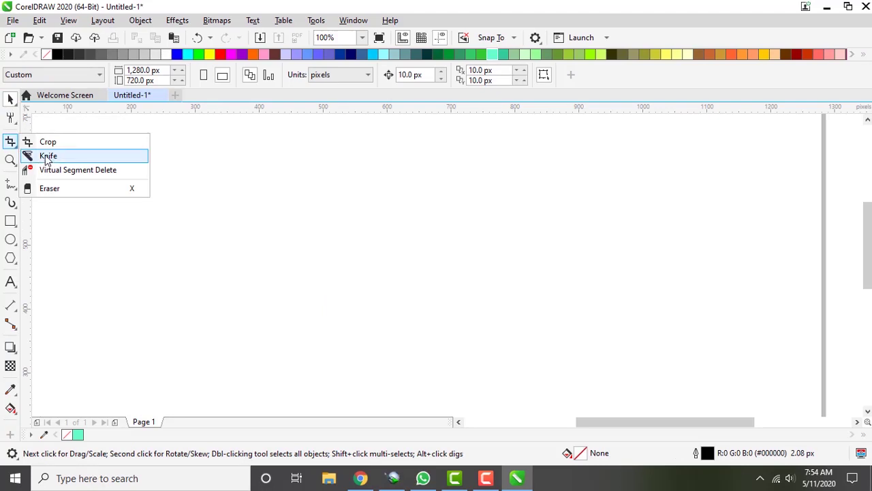
left_click(43, 155)
left_click(10, 222)
left_click_drag(248, 185, 592, 291)
left_click(515, 53)
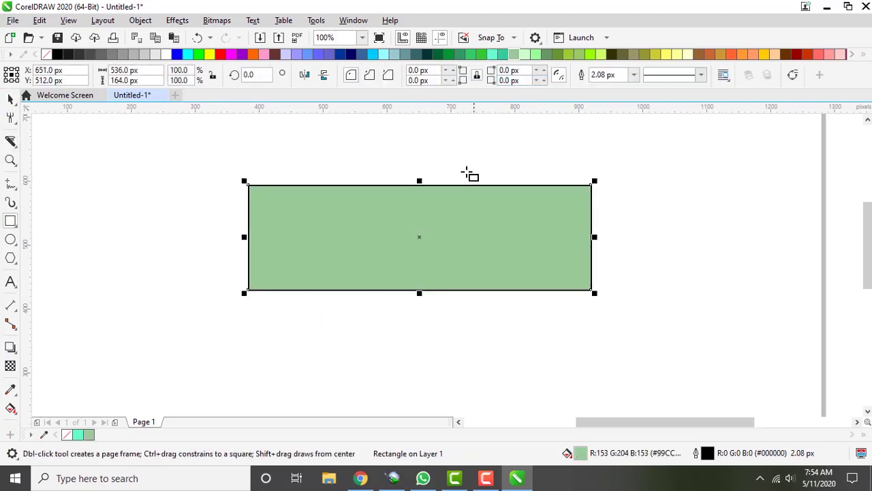
Slice the green rectangle from top to bottom with a nearly vertical Knife cut to the right of its centre
left_click(12, 142)
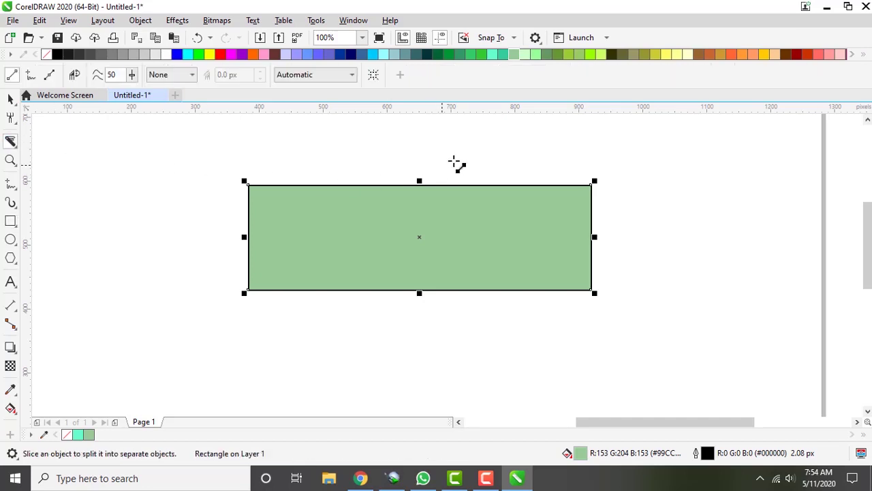
left_click_drag(468, 155, 476, 303)
left_click(10, 99)
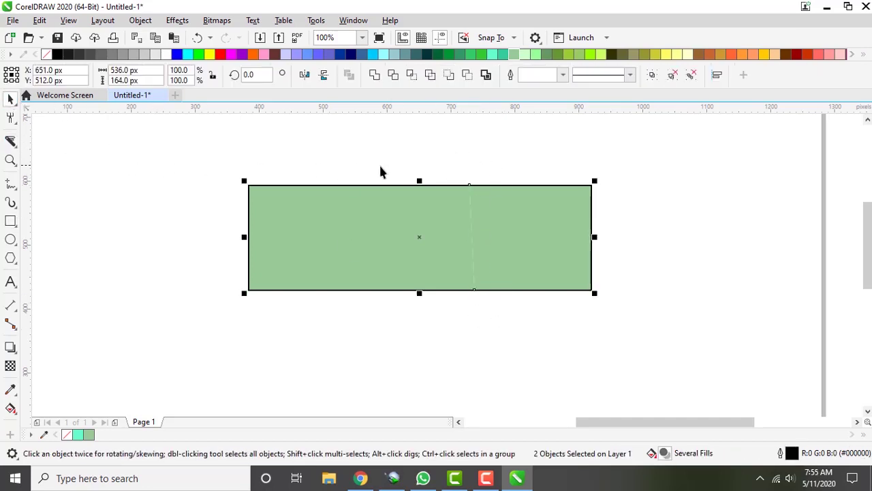
Move the sliced rectangle about 80 px to the left, ungroup all its pieces and deselect them
left_click_drag(505, 216, 454, 213)
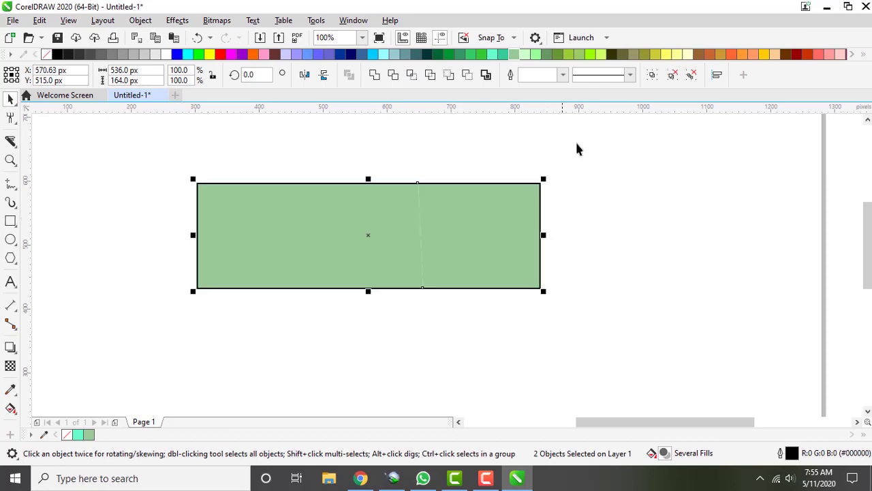
left_click(693, 81)
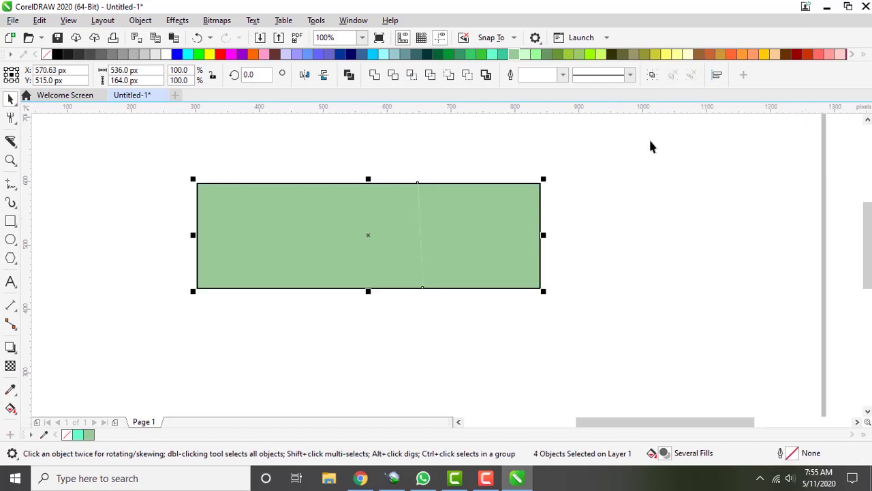
left_click(654, 131)
Pull the outline and fill pieces of both sliced halves away one by one, deleting each
left_click_drag(527, 217, 611, 227)
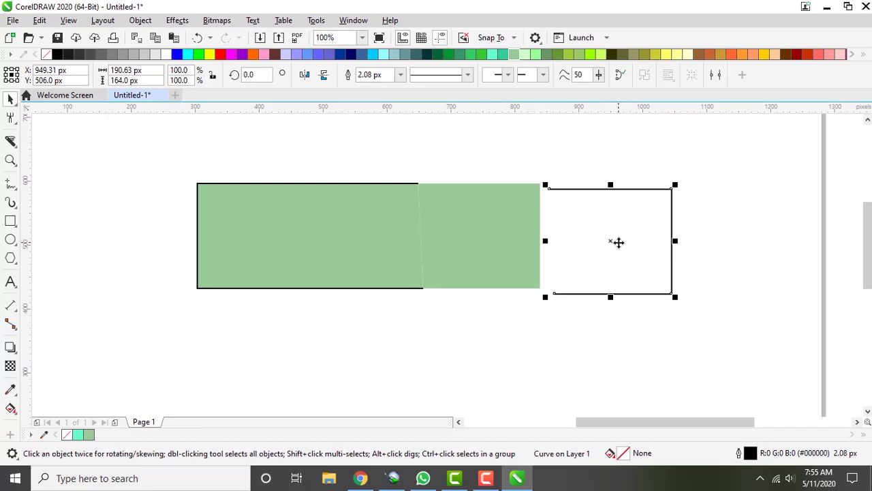
key("Delete")
left_click_drag(466, 215, 598, 222)
key("Delete")
left_click_drag(358, 225, 312, 223)
key("Delete")
left_click_drag(385, 237, 333, 239)
key("Delete")
Choose Virtual Segment Delete, then draw two overlapping rectangles, about 413 × 176 px and about 347 × 259 px
left_click(13, 143)
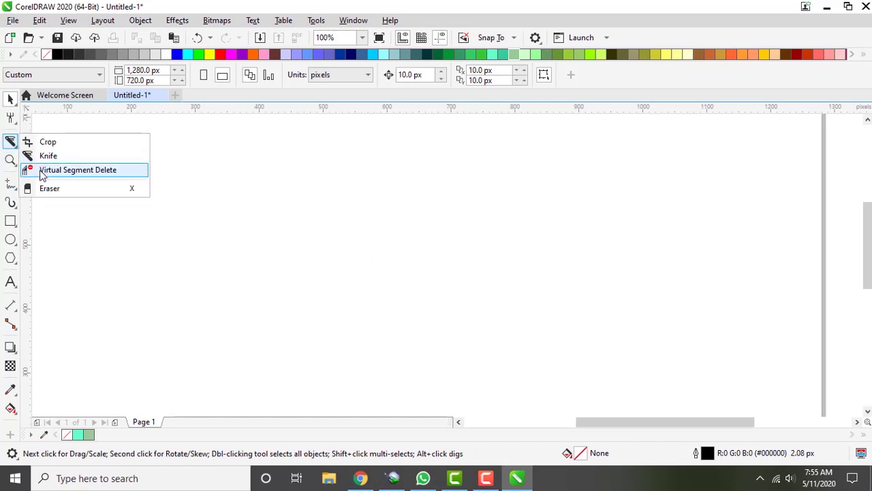
left_click(41, 170)
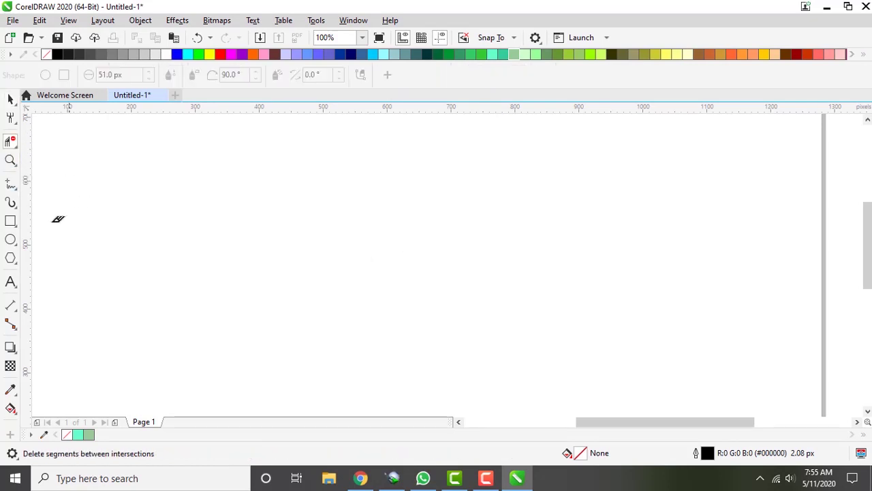
left_click(10, 221)
left_click_drag(262, 179, 526, 292)
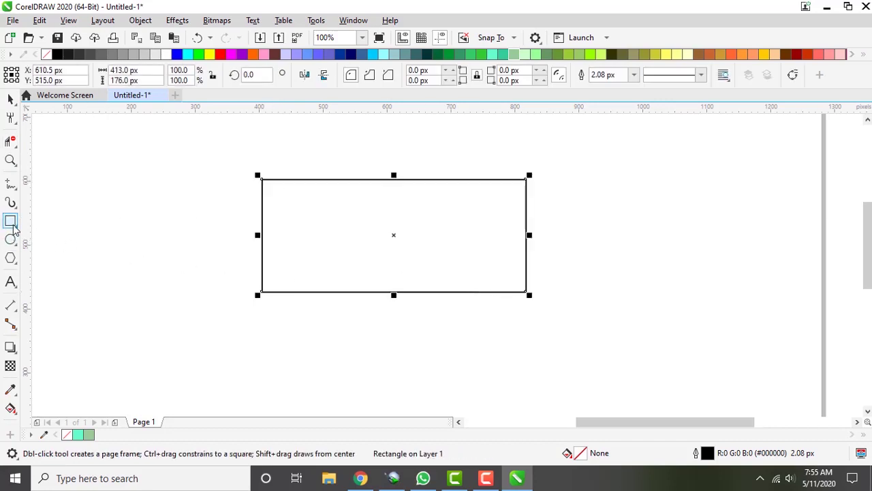
left_click_drag(199, 154, 421, 319)
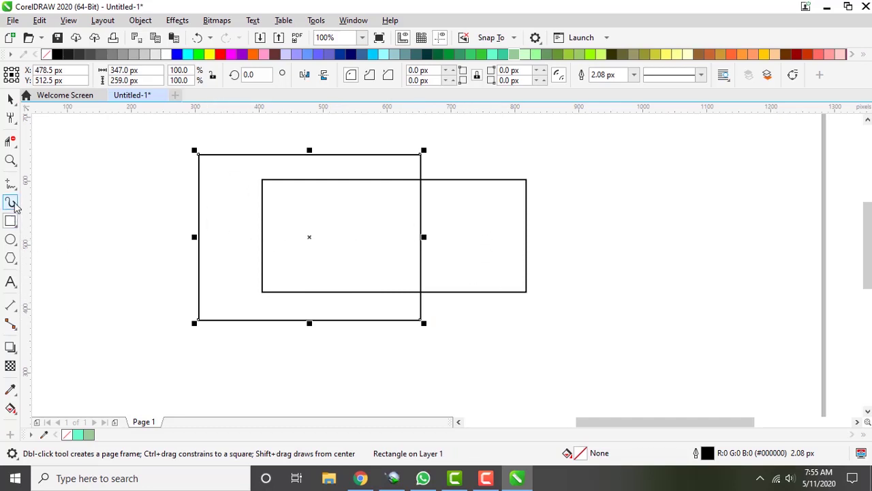
Remove the taller rectangle's segments outside the wider one with Virtual Segment Delete, and select the remaining shapes
left_click(10, 141)
left_click_drag(152, 199, 250, 277)
left_click(10, 101)
left_click(441, 233)
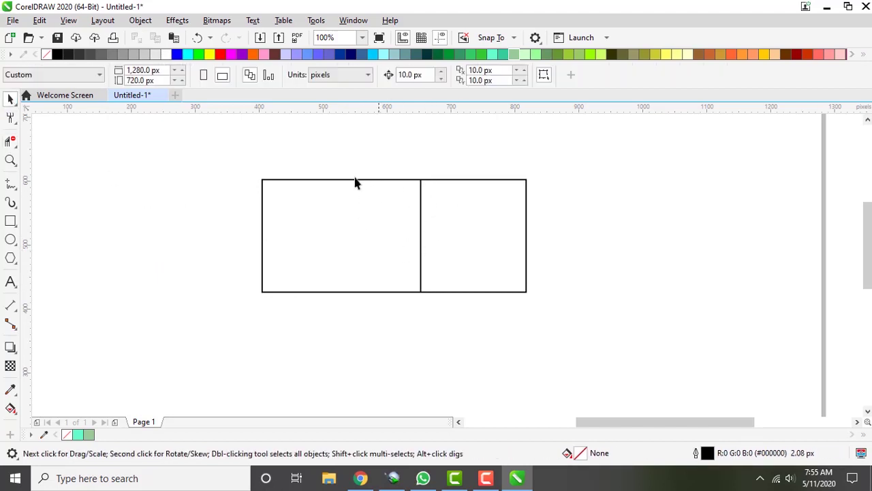
left_click_drag(221, 151, 579, 316)
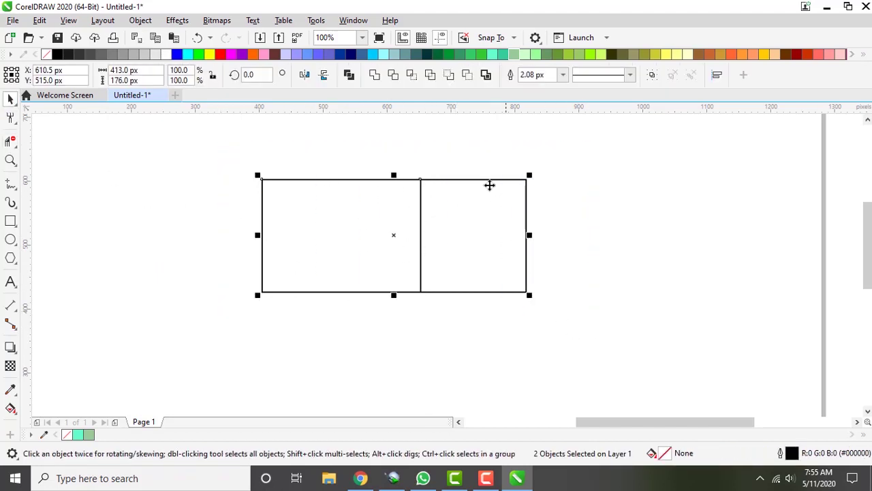
Fill the two remaining shapes with green #669966, then delete the wide rectangle and the leftover vertical line
left_click(548, 56)
left_click(592, 191)
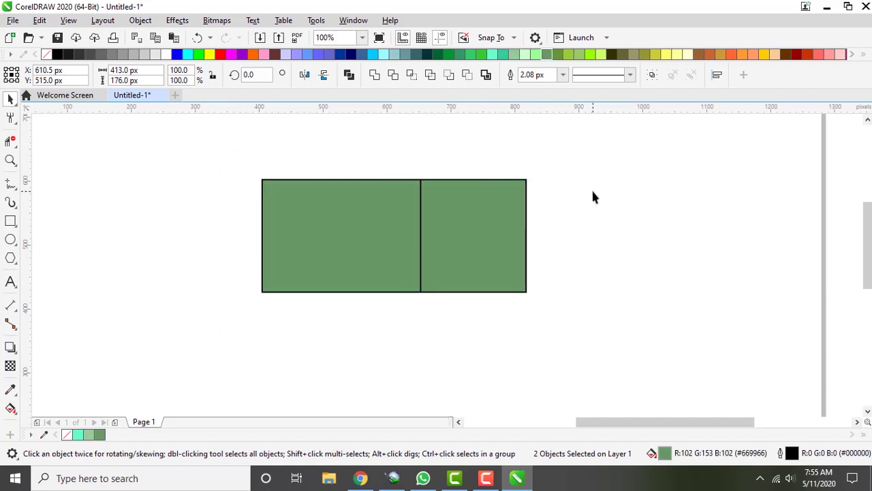
left_click(435, 233)
key("Delete")
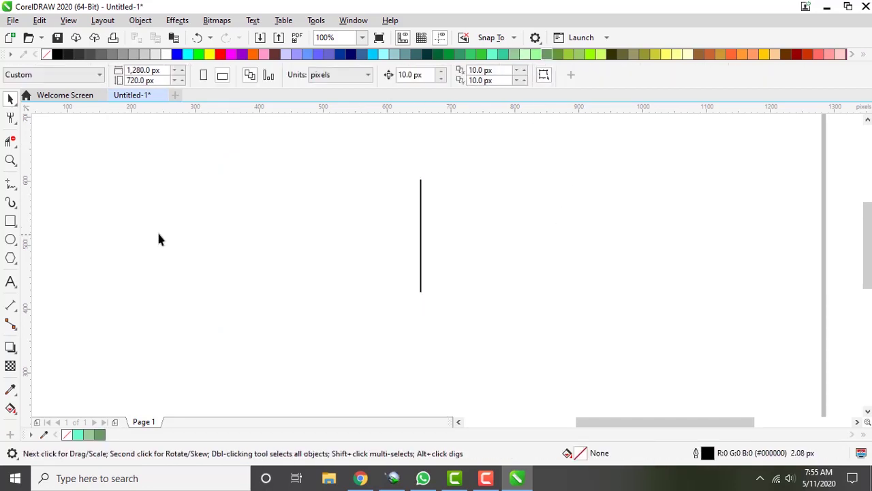
left_click_drag(536, 307, 537, 308)
key("Delete")
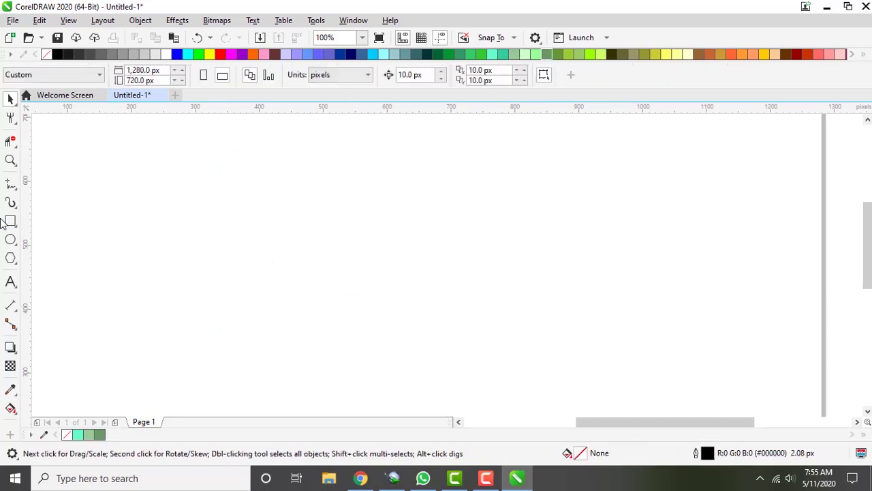
Draw a rectangle about 450 × 155 px in the upper middle of the page and fill it with mint green #66FFCC
left_click(12, 144)
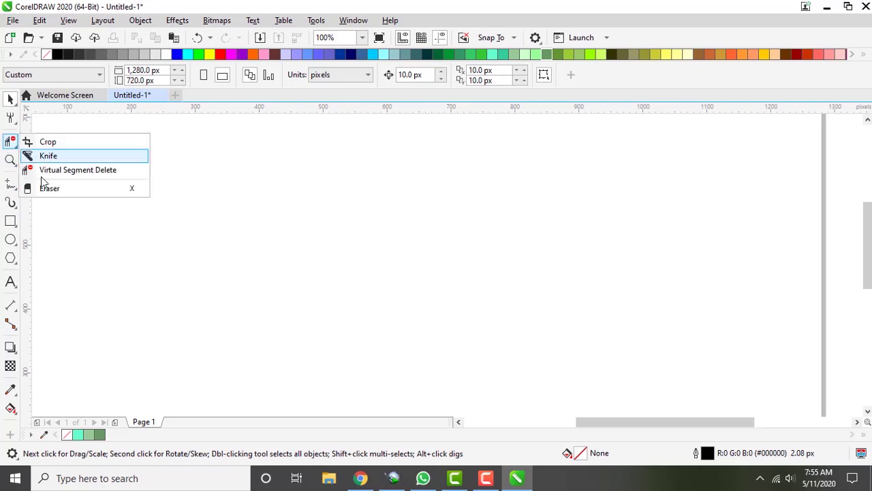
left_click(43, 188)
left_click(10, 221)
mouse_move(246, 177)
left_mouse_down()
mouse_move(366, 289)
mouse_move(534, 277)
left_mouse_up()
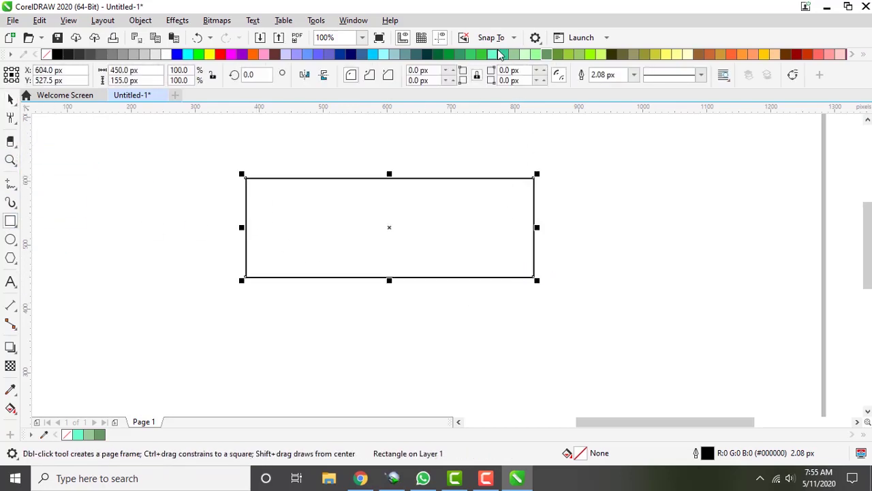
left_click(498, 54)
Erase two vertical strips from the mint rectangle's right side with the Eraser's square nib at 51 px
left_click(12, 142)
left_click_drag(538, 154, 538, 295)
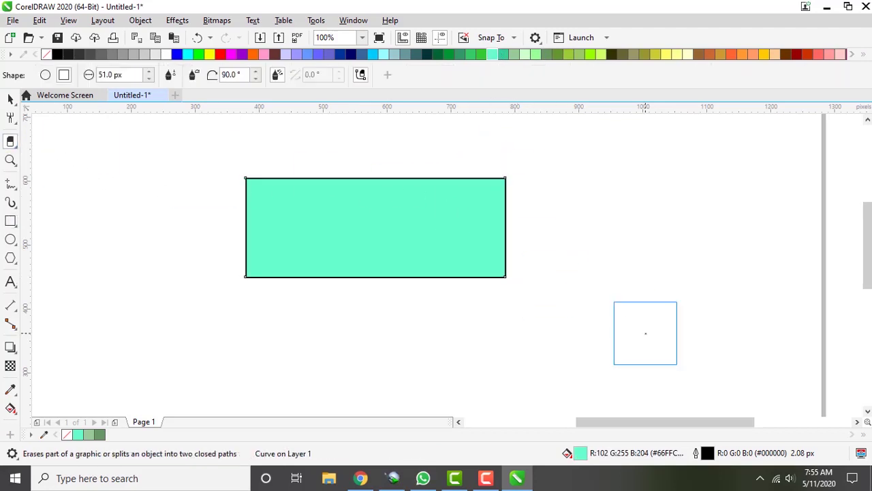
left_click_drag(511, 159, 510, 311)
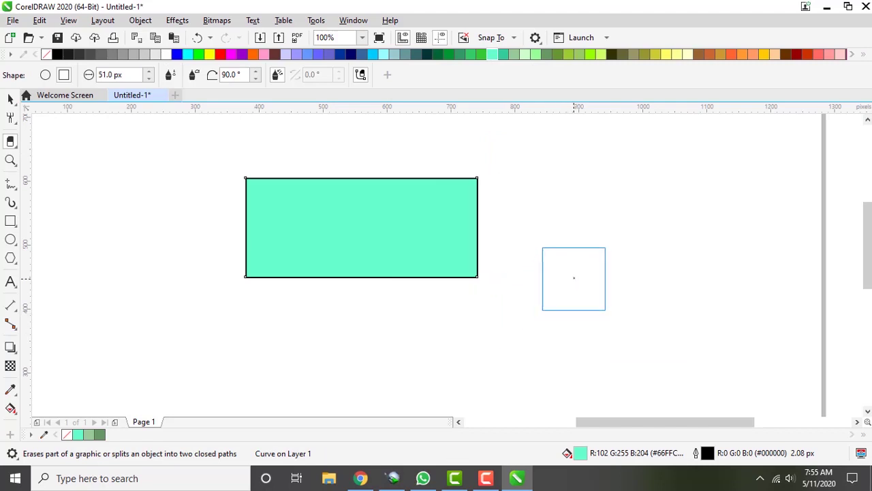
Erase further down the mint shape's right side with a round eraser nib, then delete the shape
left_click(46, 79)
left_click_drag(477, 154, 483, 298)
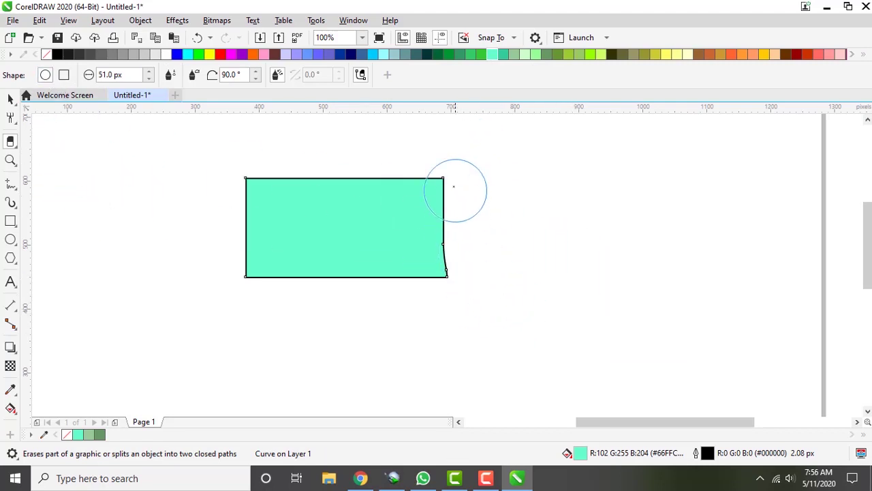
left_click_drag(455, 193, 452, 298)
key("space")
key("Delete")
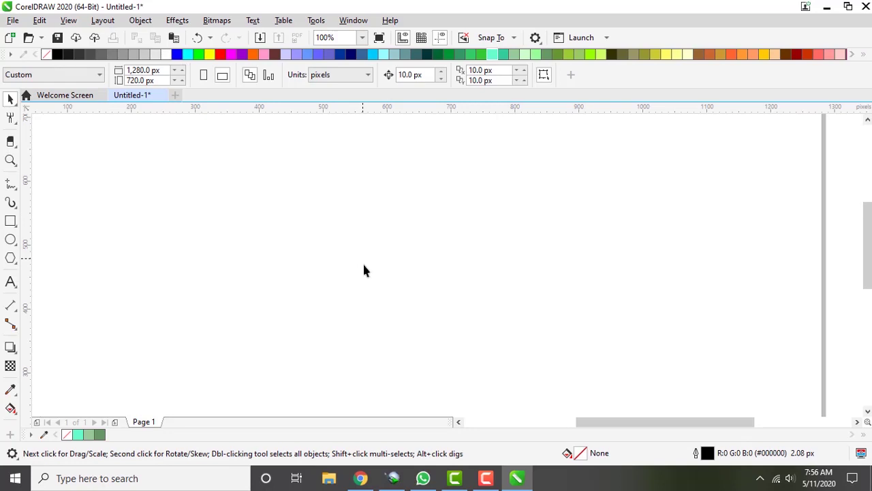
Zoom in on the empty page with the Zoom tool, then zoom out to 25%
left_click(12, 162)
left_click(48, 159)
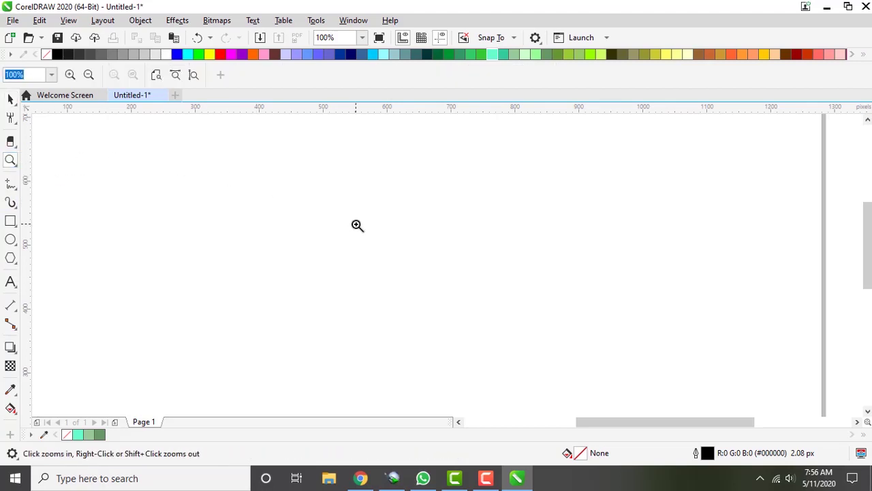
left_click(420, 248)
left_click(420, 247)
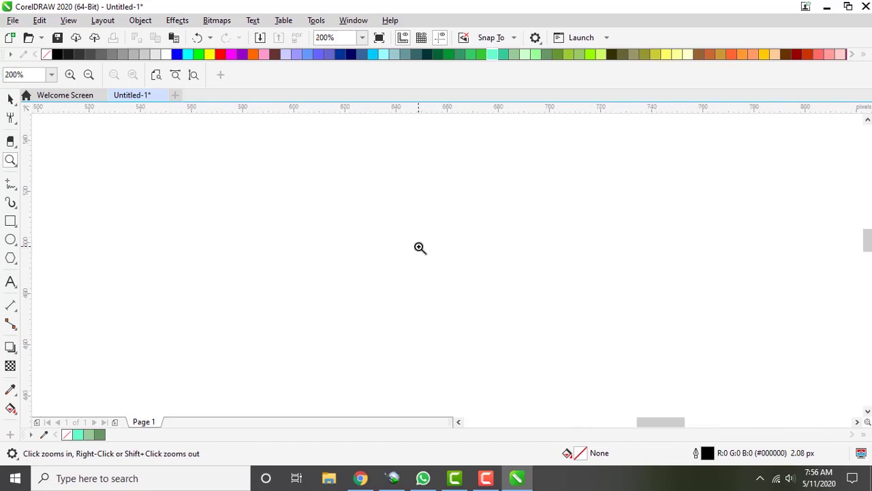
left_click(420, 247, "shift")
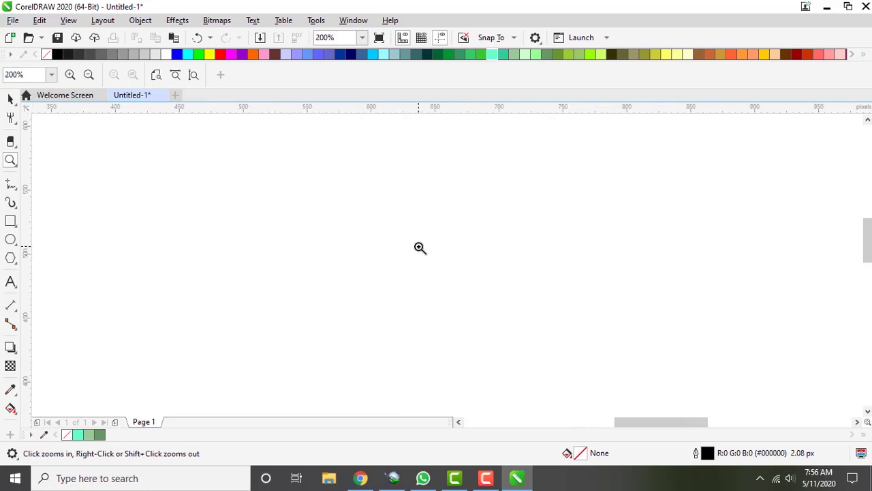
left_click(419, 248, "shift")
left_click(420, 248, "shift")
left_click(420, 248, "shift")
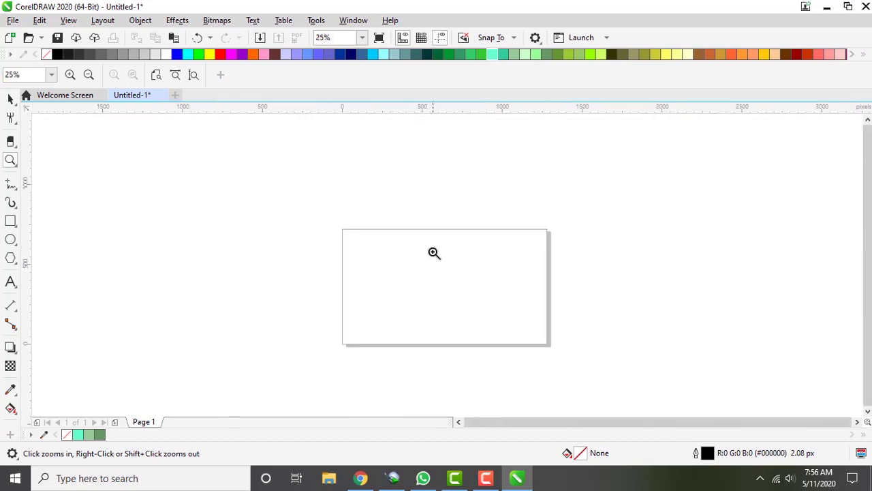
Zoom in to 50%, bring the whole page into view, and try zooming in and out once more
left_click(432, 255)
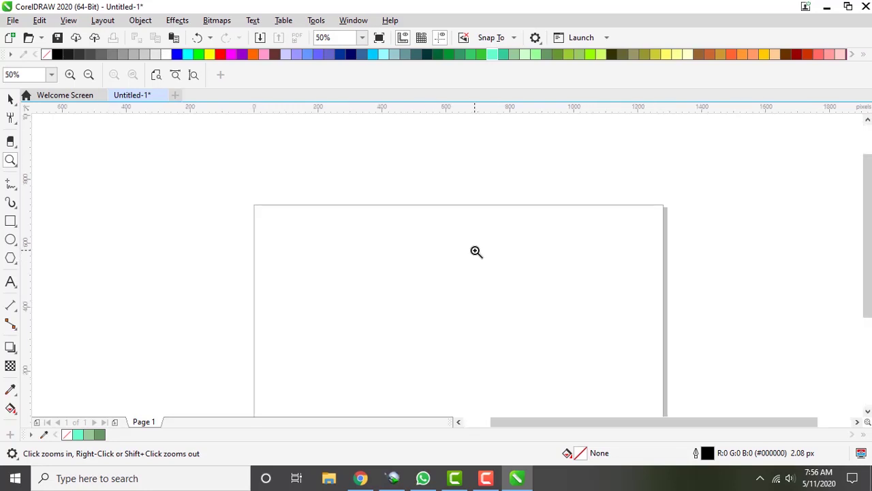
left_click_drag(867, 230, 868, 245)
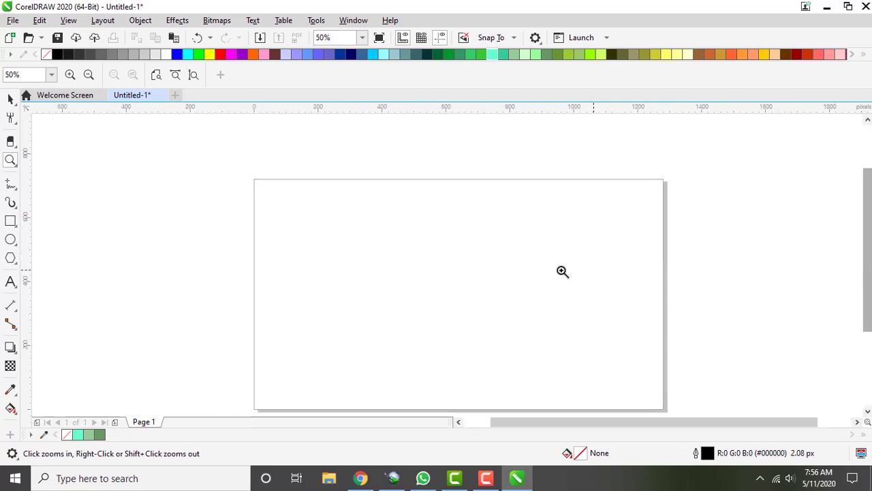
left_click(544, 270)
right_click(543, 270)
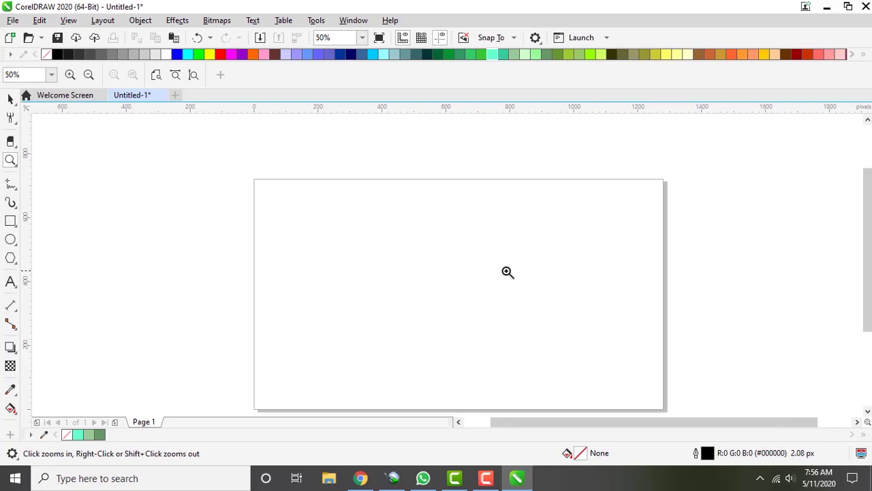
right_click(460, 262)
left_click(461, 262)
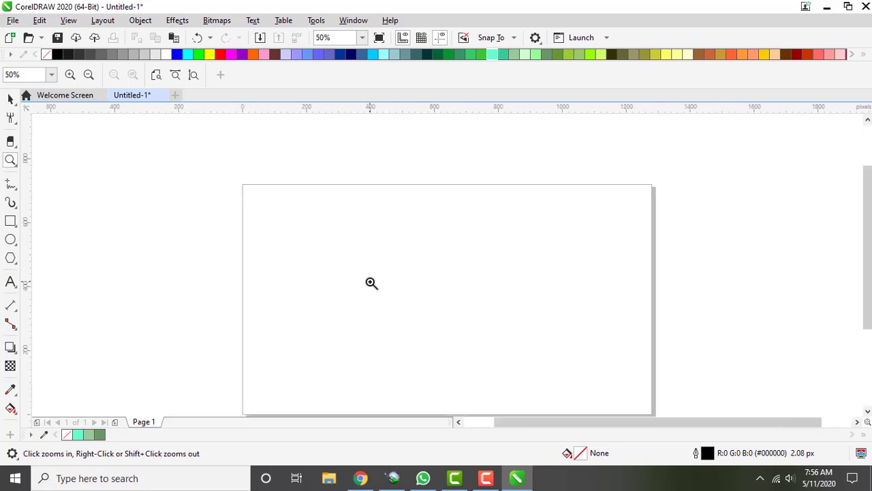
Pan the view with the Pan tool until the whole page sits clear of the window edges
left_click(15, 164)
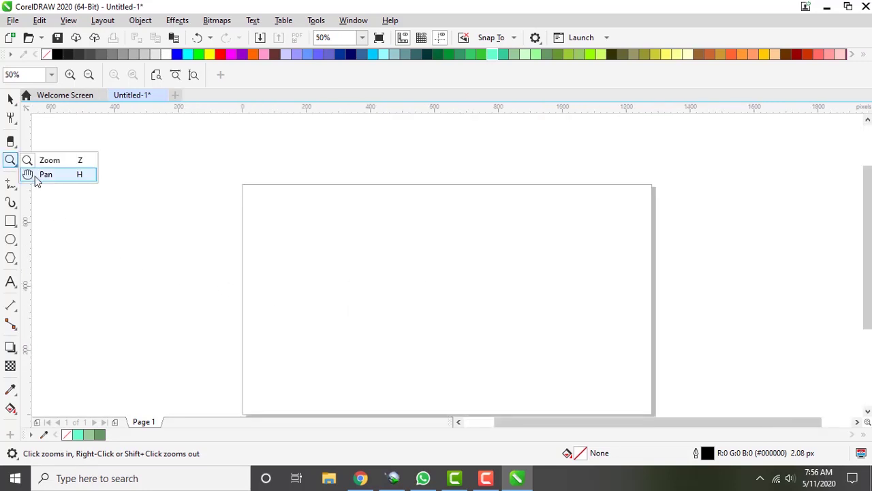
left_click(34, 175)
left_click(16, 164)
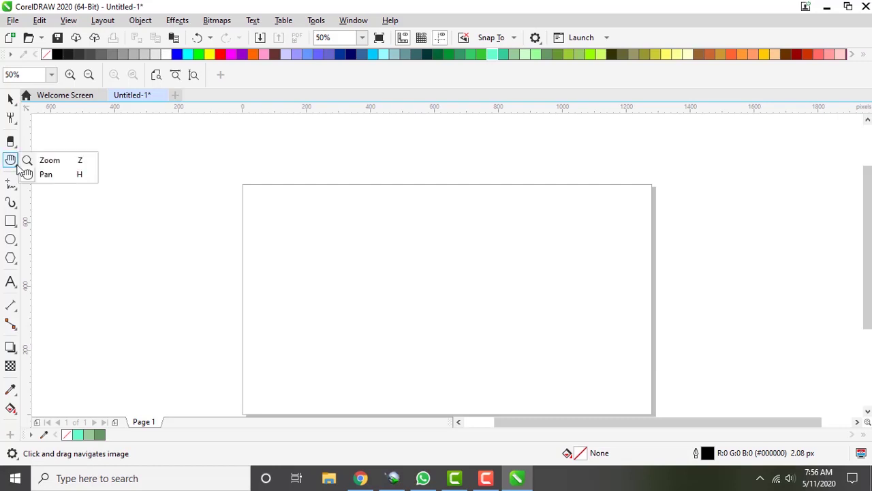
left_click(54, 176)
mouse_move(483, 254)
left_mouse_down()
mouse_move(494, 235)
mouse_move(371, 283)
mouse_move(452, 255)
mouse_move(399, 269)
mouse_move(473, 162)
mouse_move(524, 302)
mouse_move(447, 263)
mouse_move(477, 229)
mouse_move(438, 253)
mouse_move(357, 220)
mouse_move(442, 232)
mouse_move(372, 275)
mouse_move(570, 200)
mouse_move(227, 232)
mouse_move(716, 284)
mouse_move(511, 334)
mouse_move(413, 259)
mouse_move(421, 244)
left_mouse_up()
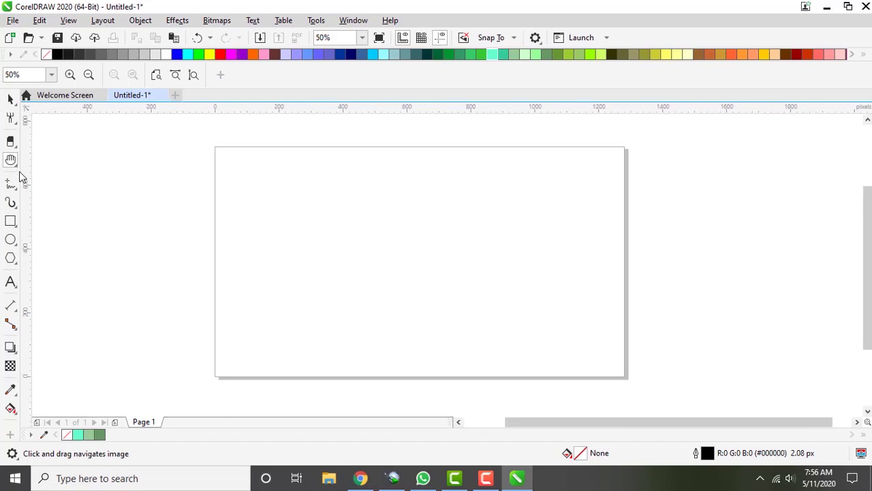
Draw several roughly horizontal Freehand lines across the page, including ones about 882, 780 and 682 px long
left_click(16, 193)
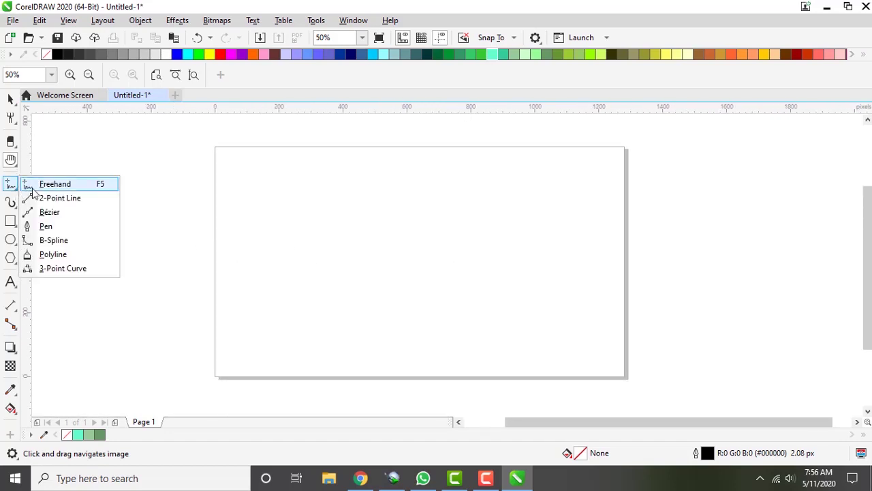
left_click(51, 184)
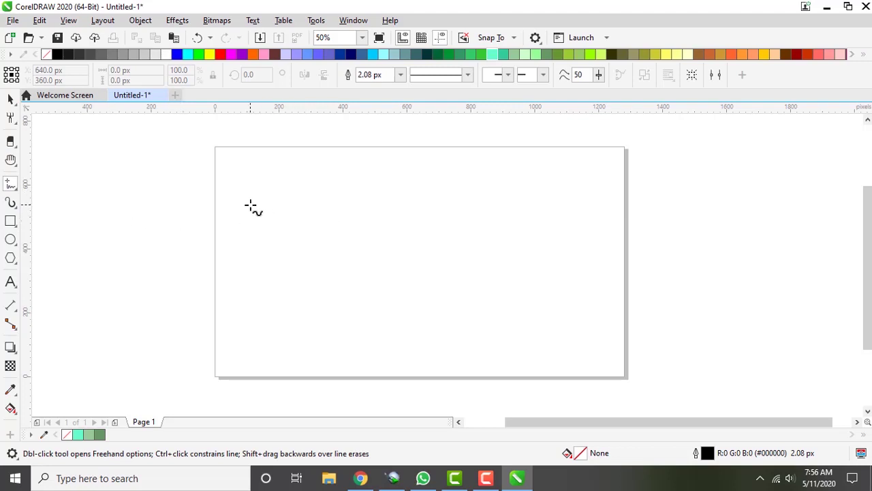
left_click_drag(251, 205, 581, 222)
left_click_drag(276, 258, 567, 249)
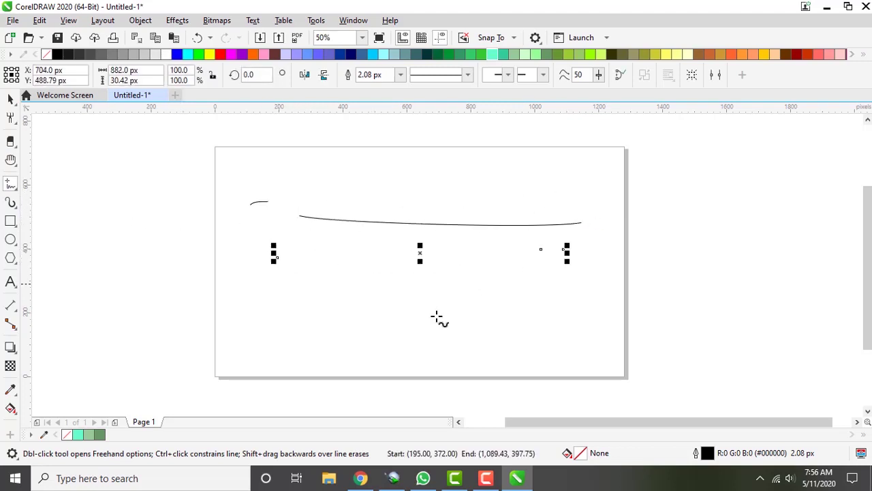
left_click_drag(293, 293, 549, 292)
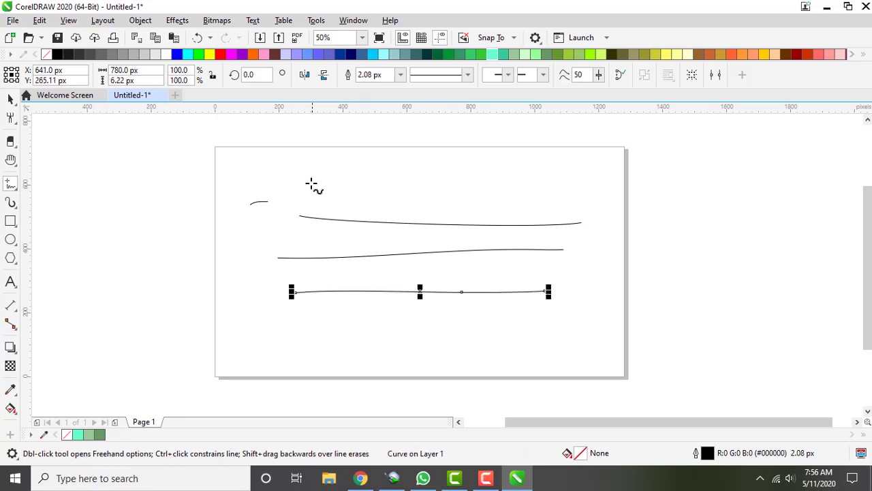
left_click_drag(305, 170, 531, 182)
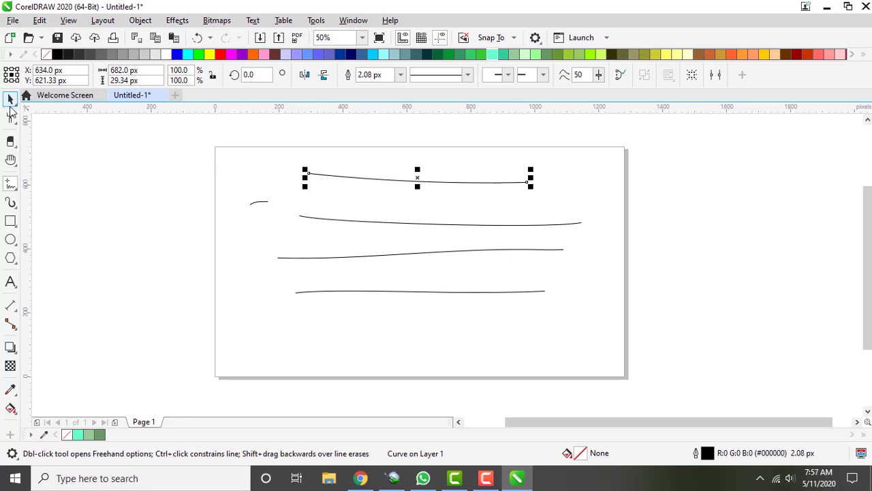
Select all the freehand lines on the page together and delete them
left_click(11, 100)
left_click_drag(240, 141, 398, 290)
left_click_drag(608, 336, 598, 331)
key("Delete")
Draw two slightly rising lines with the 2-Point Line tool, about 878 px and 936 px wide, one below the other
left_click(16, 189)
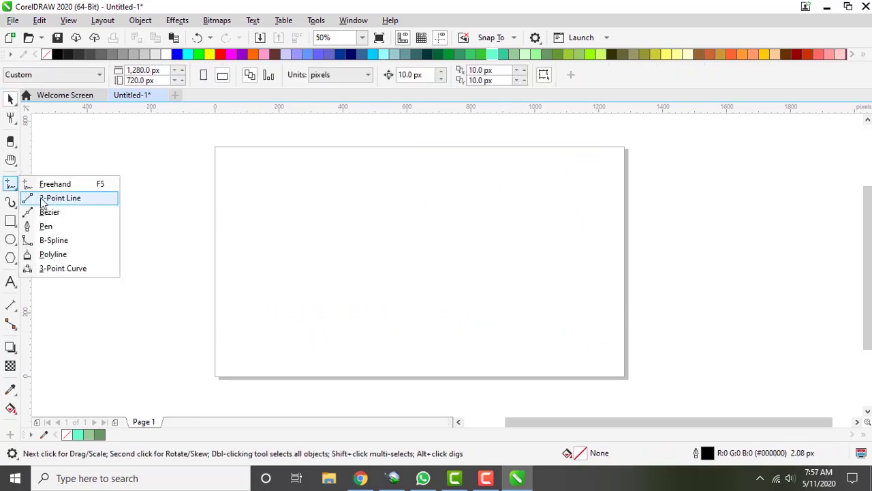
left_click(43, 199)
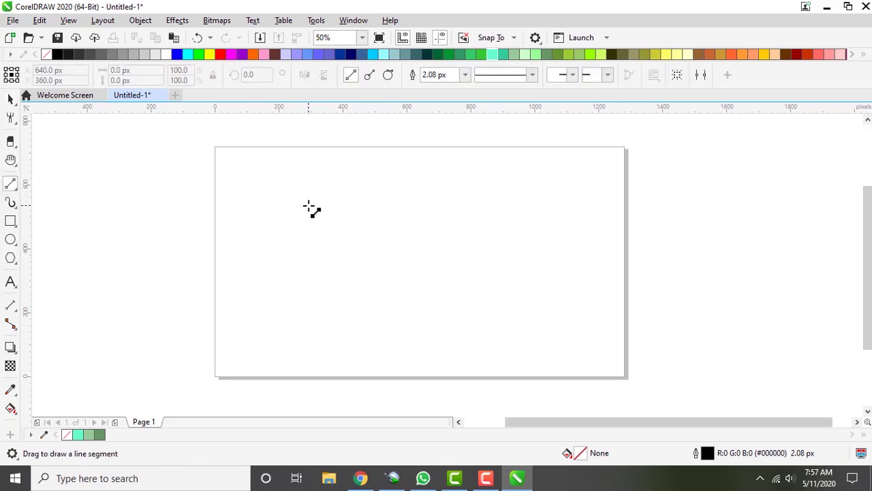
left_click_drag(261, 203, 544, 194)
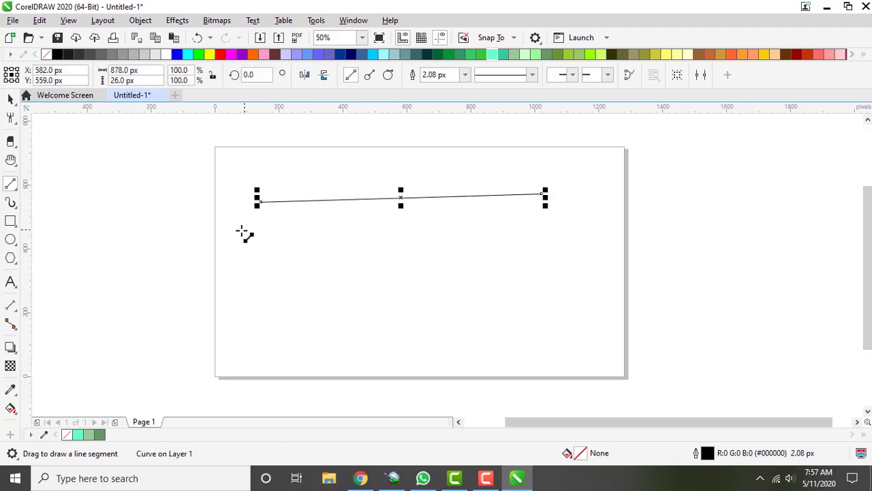
left_click_drag(266, 234, 422, 226)
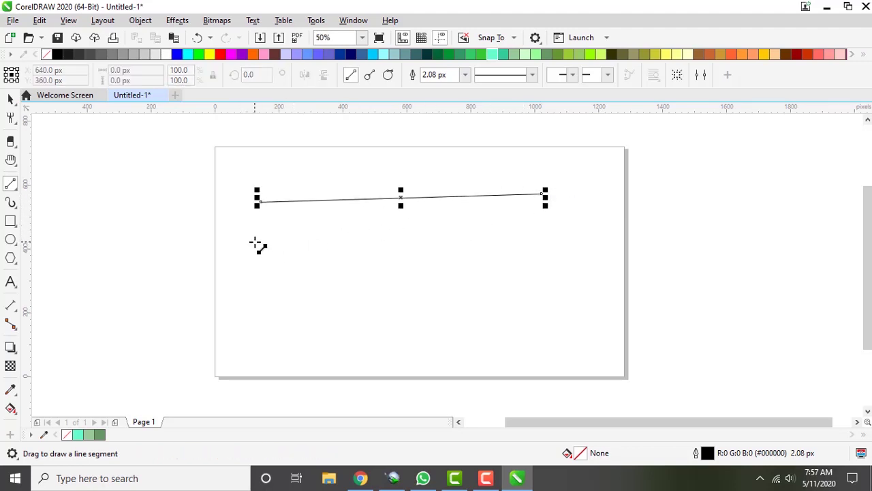
left_click_drag(262, 241, 559, 226)
Select both straight two-point lines and delete them
left_click(10, 99)
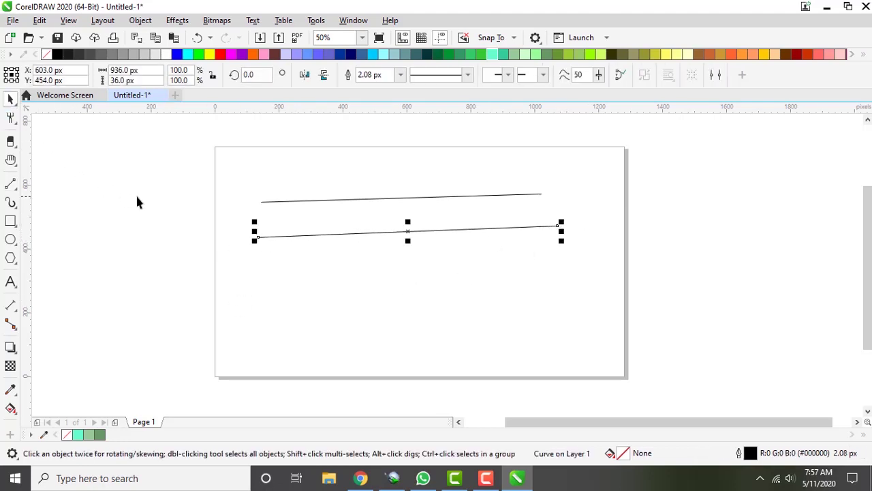
left_click(189, 181)
left_click_drag(516, 295, 578, 294)
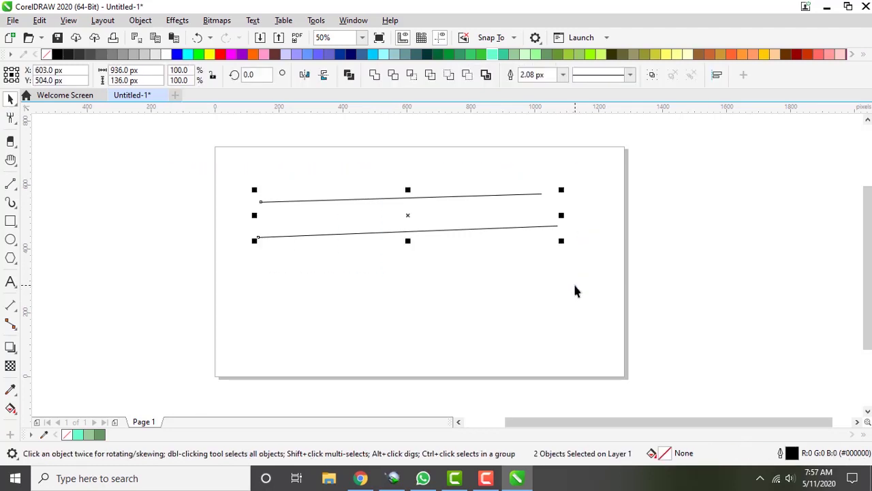
key("Delete")
Draw an S-shaped Bézier curve with three nodes, about 568 × 363 px, and finish it by returning to the Pick tool
left_click(15, 190)
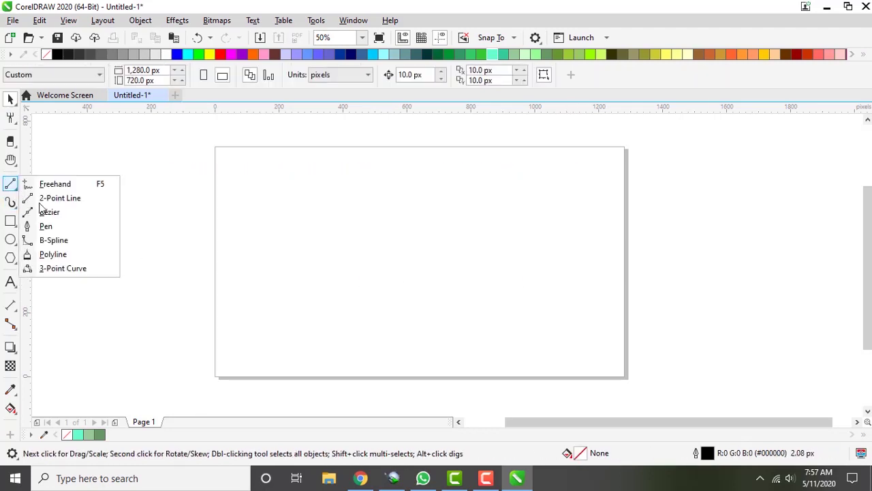
left_click(46, 211)
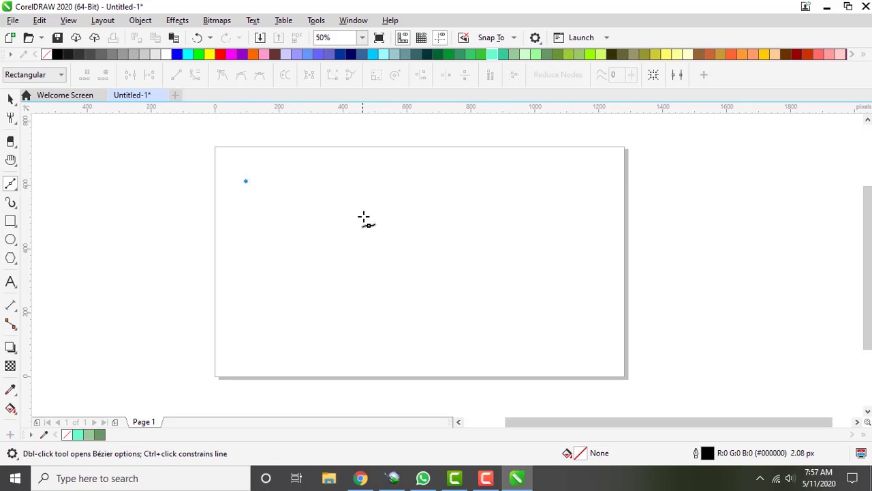
left_click_drag(369, 205, 377, 260)
left_click_drag(428, 272, 525, 227)
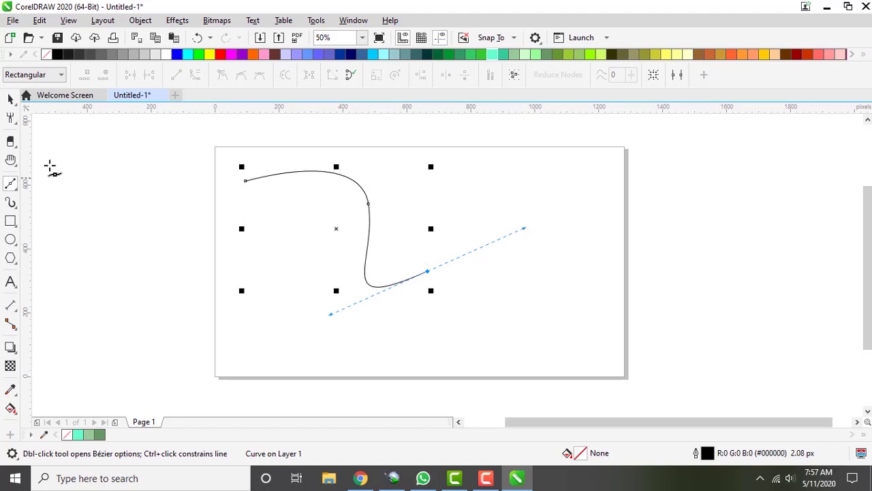
left_click(13, 100)
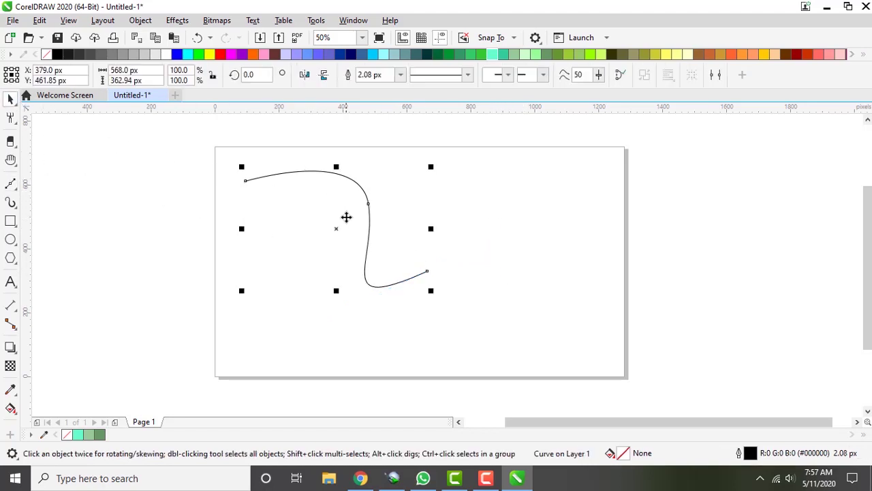
Delete the S-shaped Bézier curve and draw a rectangle about 806 × 334 px in the upper middle of the page
key("Delete")
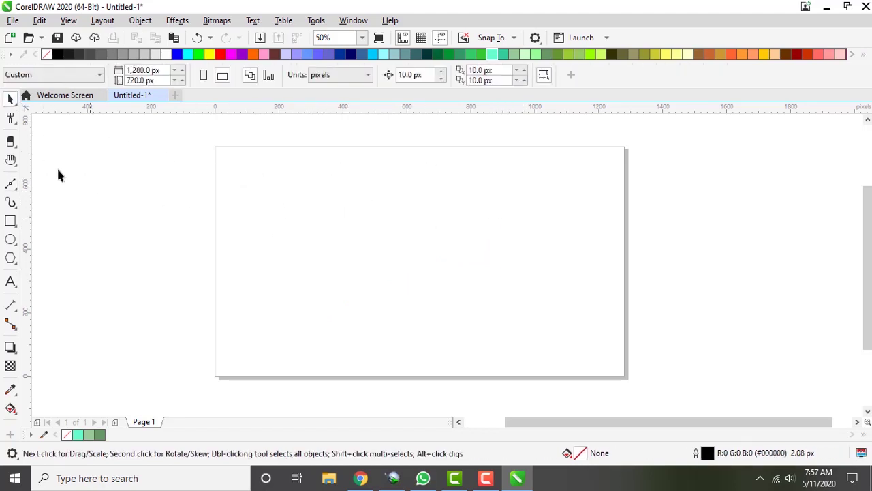
left_click(12, 184)
left_click(48, 226)
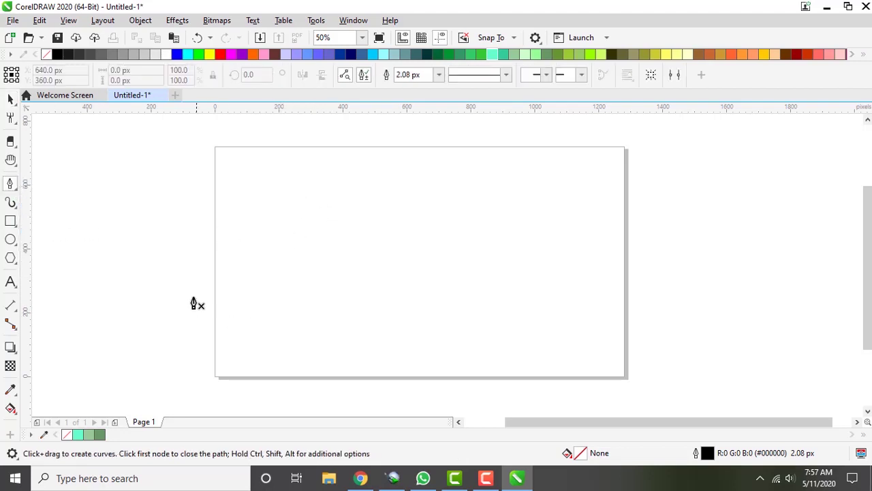
left_click(10, 221)
left_click_drag(289, 183, 547, 289)
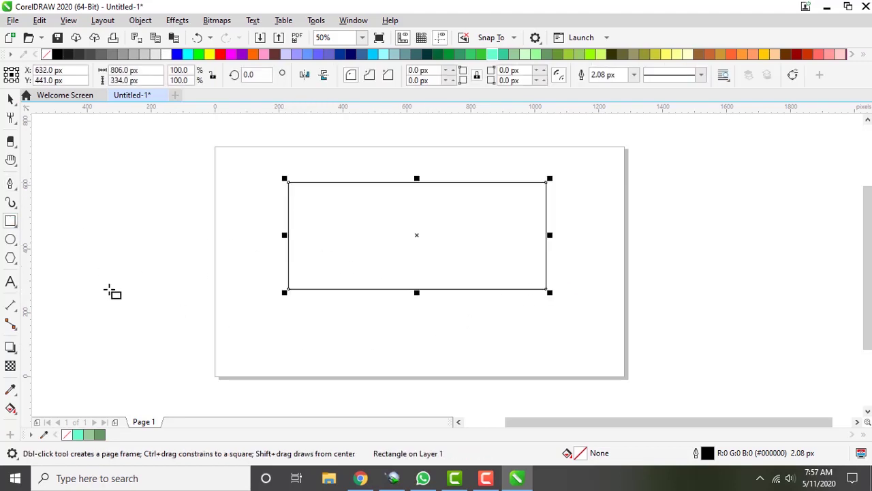
Trace the rectangle with the Pen tool from its lower-left corner through all four corners and close the path
left_click(10, 183)
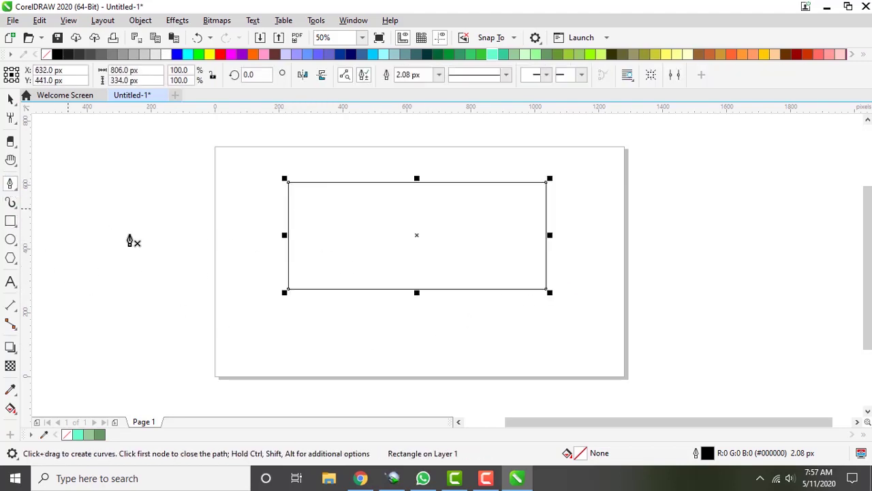
left_click(289, 289)
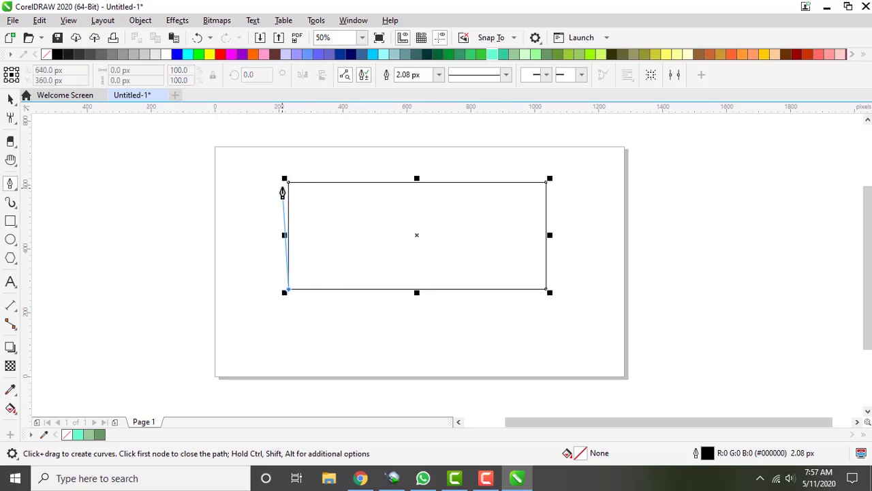
left_click(289, 182)
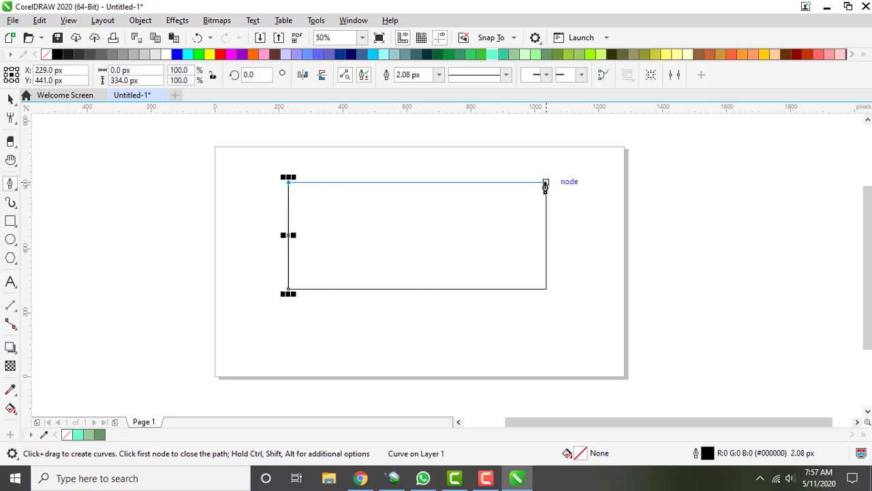
left_click(546, 182)
left_click(545, 289)
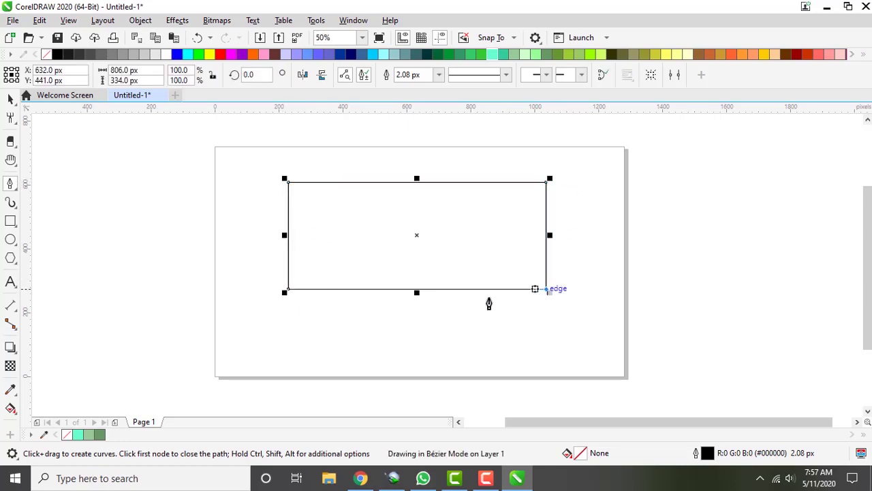
left_click(288, 290)
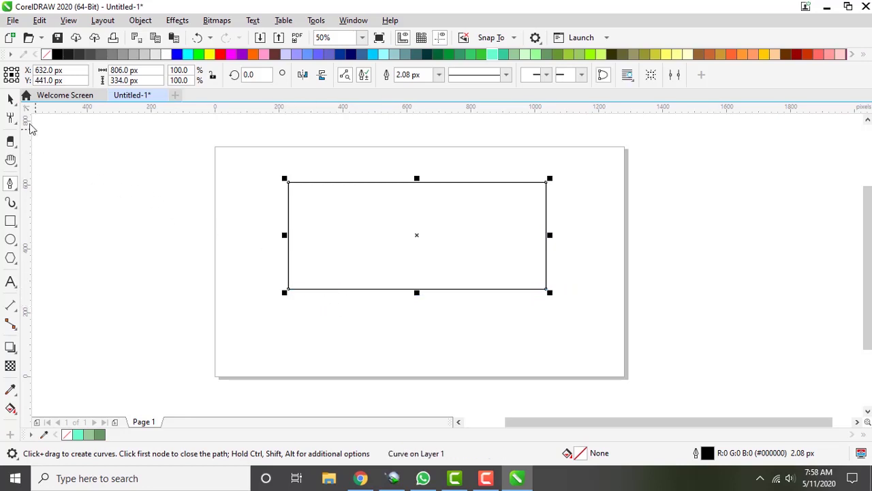
Select the rectangle together with its Pen outline, move both toward the page's lower left and delete them
left_click(10, 102)
left_click_drag(195, 135, 572, 301)
left_click_drag(439, 256, 292, 302)
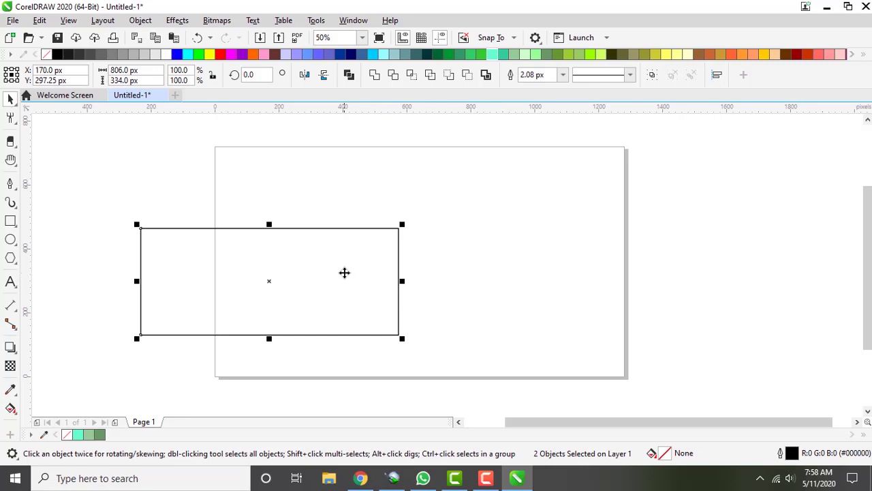
key("Delete")
Draw a closed, self-crossing curve about 911 × 383 px with the Pen tool, ending at its starting node
left_click(10, 184)
left_click(309, 204)
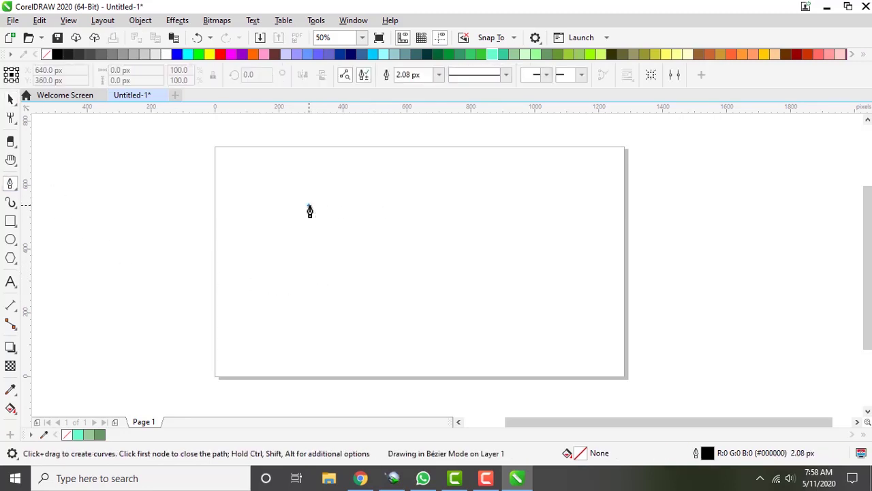
left_click_drag(477, 207, 491, 297)
left_click_drag(589, 258, 540, 169)
left_click(309, 204)
left_click(11, 103)
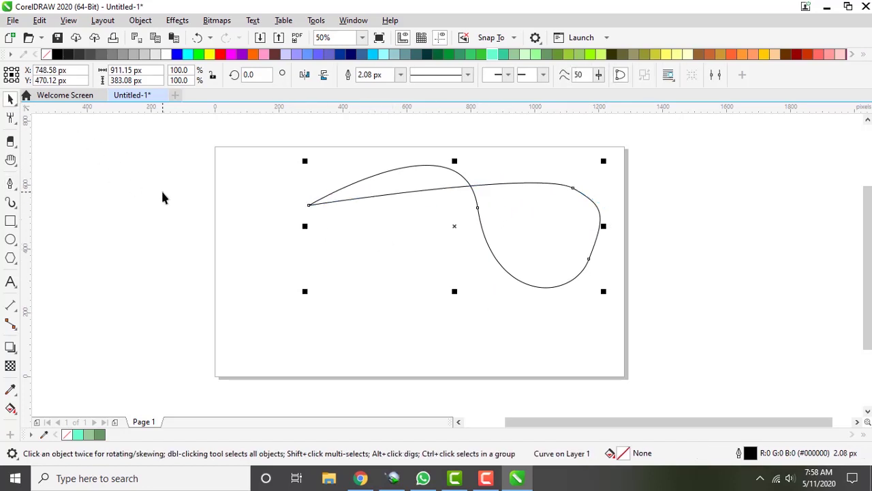
Delete the Pen curve and draw a closed, slanted oval about 559 × 167 px with the B-Spline tool, using three control points
key("Delete")
left_click(10, 184)
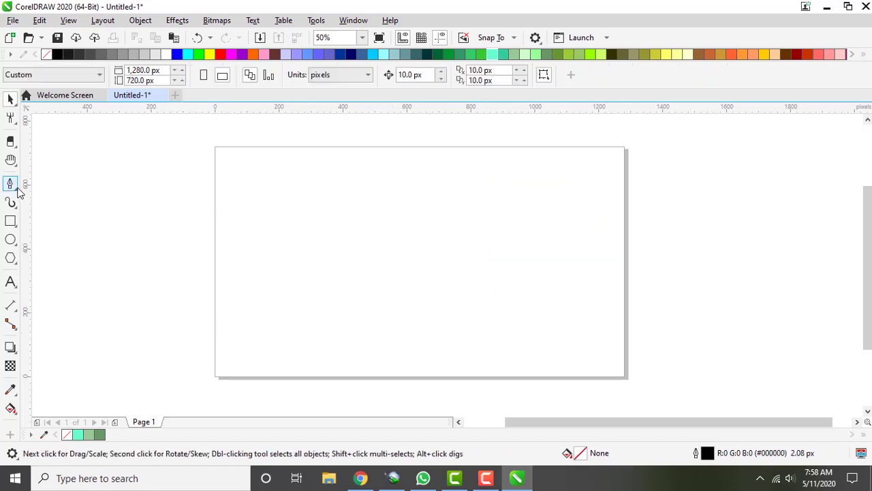
left_click(18, 190)
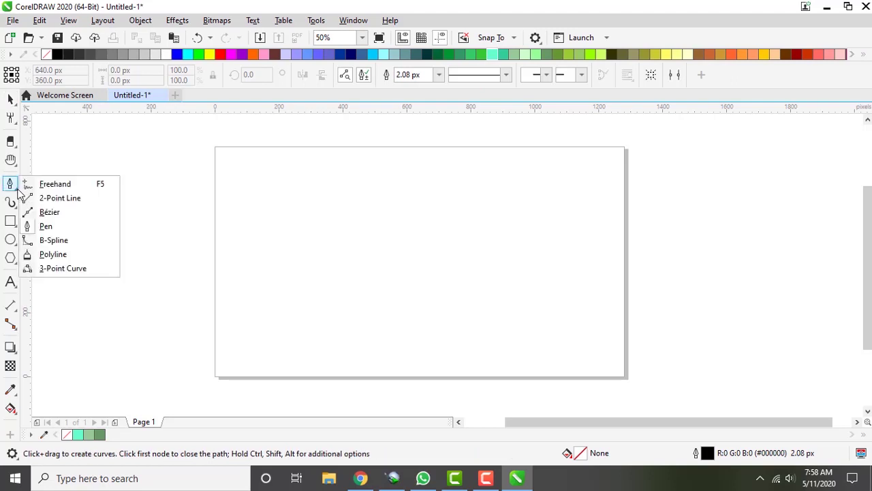
left_click(52, 241)
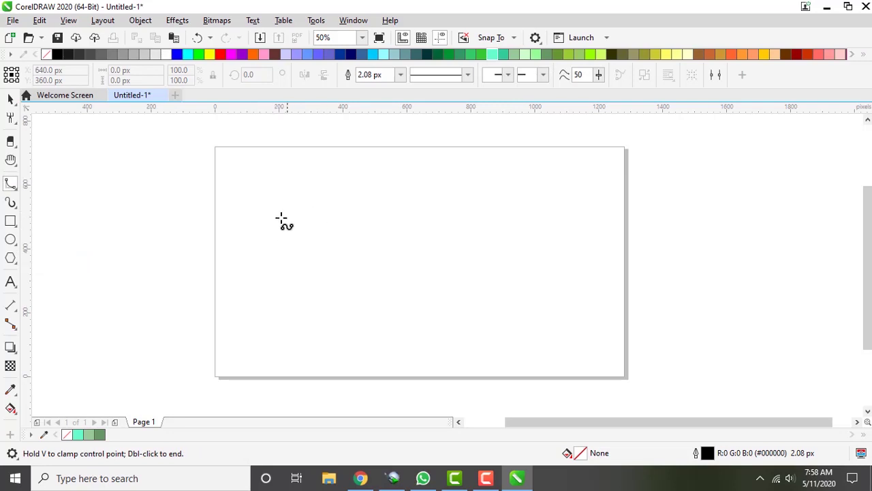
left_click(268, 202)
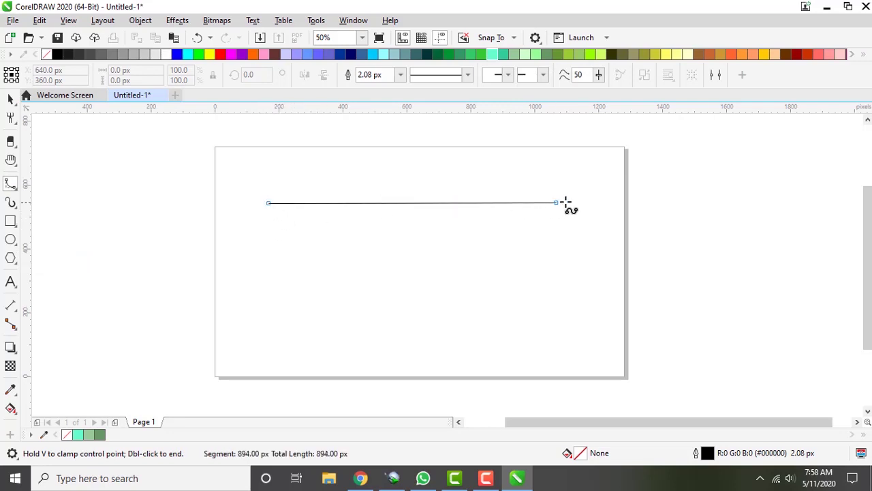
left_click(559, 192)
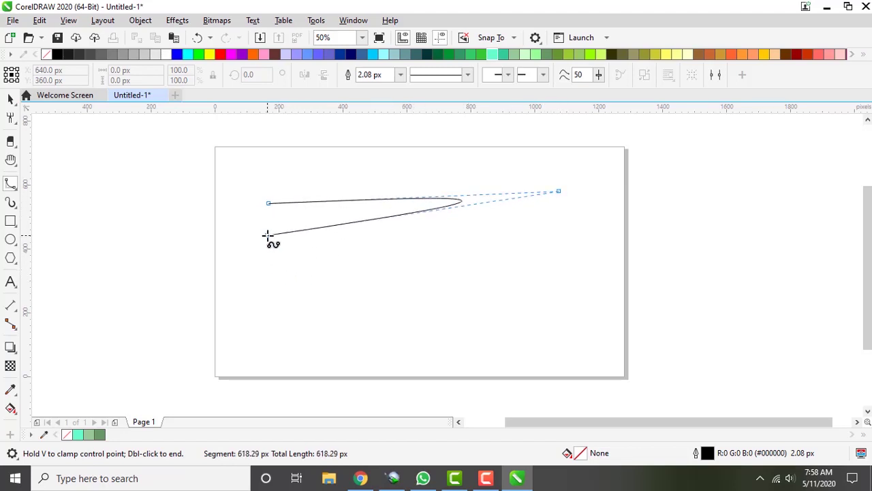
left_click(277, 281)
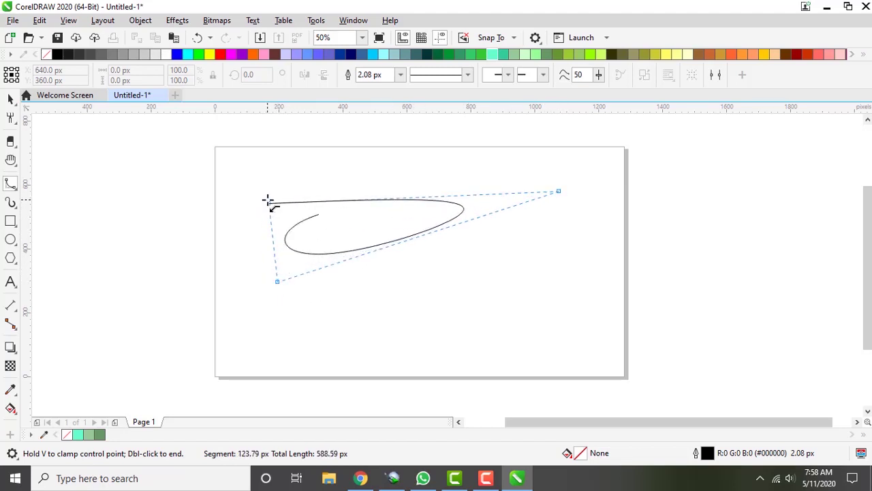
left_click(269, 202)
left_click(11, 99)
left_click(389, 229)
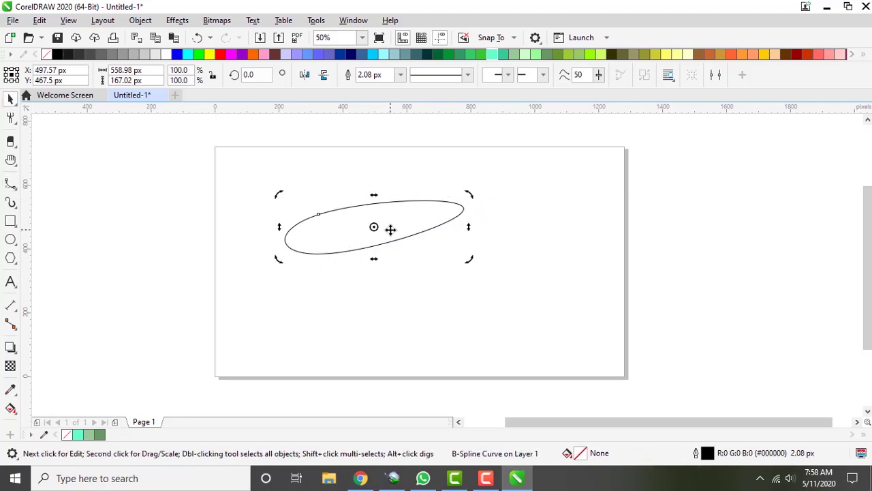
Delete the B-spline oval and draw a closed Polyline shape about 934 × 298 px with a freehand upper edge and straight lower sides
key("Delete")
left_click(13, 186)
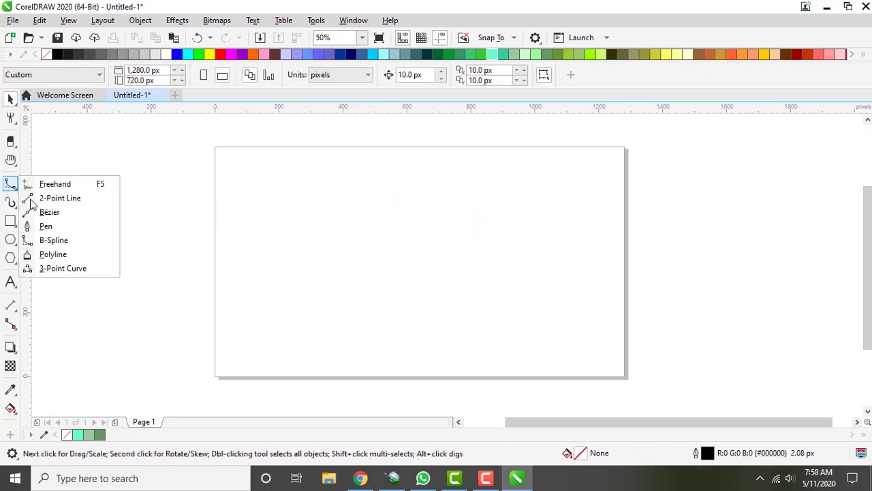
left_click(55, 254)
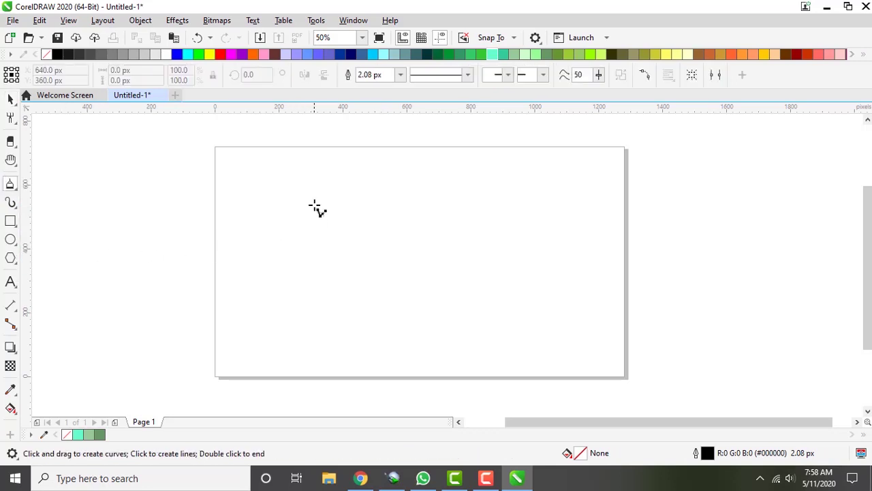
mouse_move(258, 213)
left_mouse_down()
mouse_move(468, 252)
mouse_move(529, 239)
mouse_move(553, 208)
mouse_move(557, 243)
left_mouse_up()
left_click(470, 303)
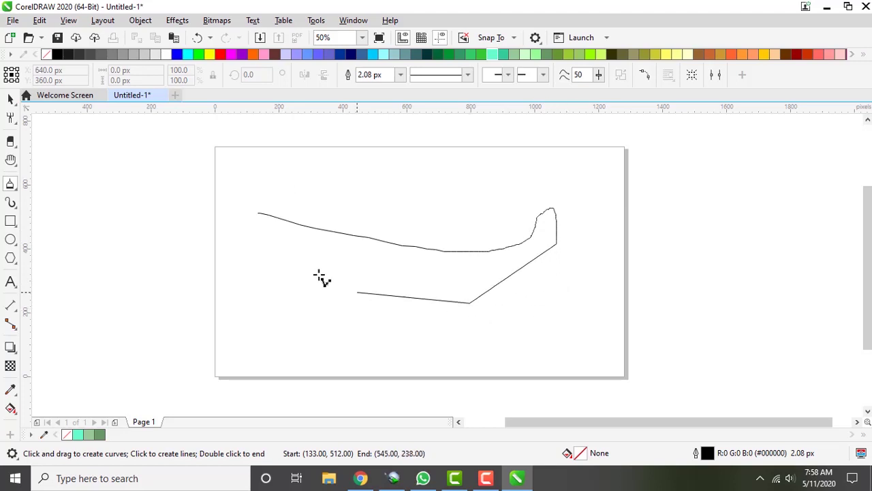
left_click(258, 213)
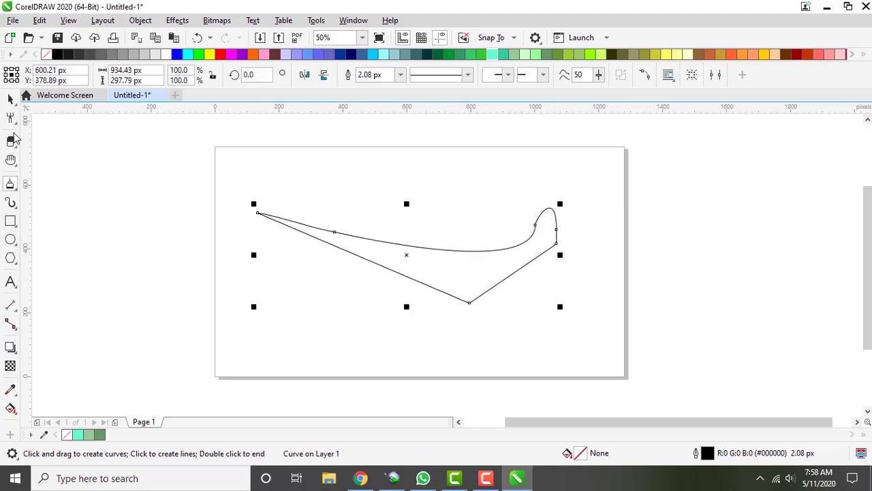
Draw a closed, downward-pointing triangle about 844 × 172 px above the first shape with the Polyline tool
left_click(296, 167)
left_click(566, 166)
left_click(415, 220)
left_click(296, 167)
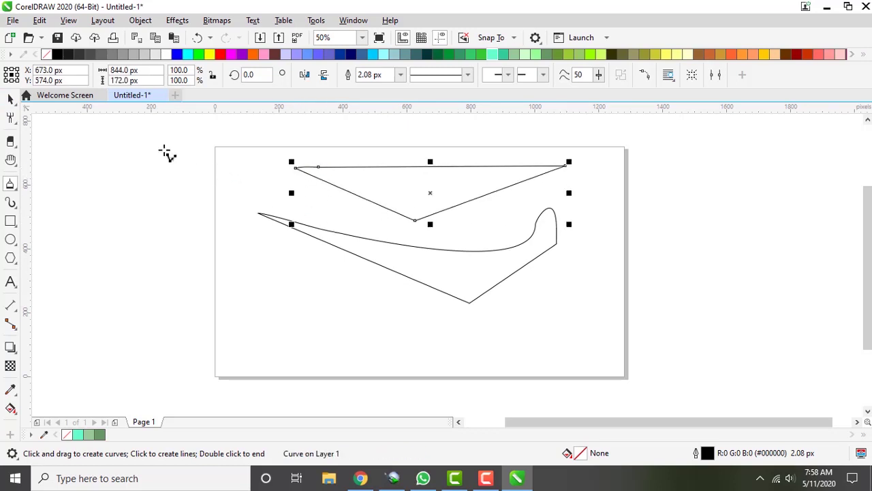
Select both Polyline shapes and delete them
left_click(11, 101)
mouse_move(227, 140)
left_mouse_down()
mouse_move(452, 269)
mouse_move(721, 335)
left_mouse_up()
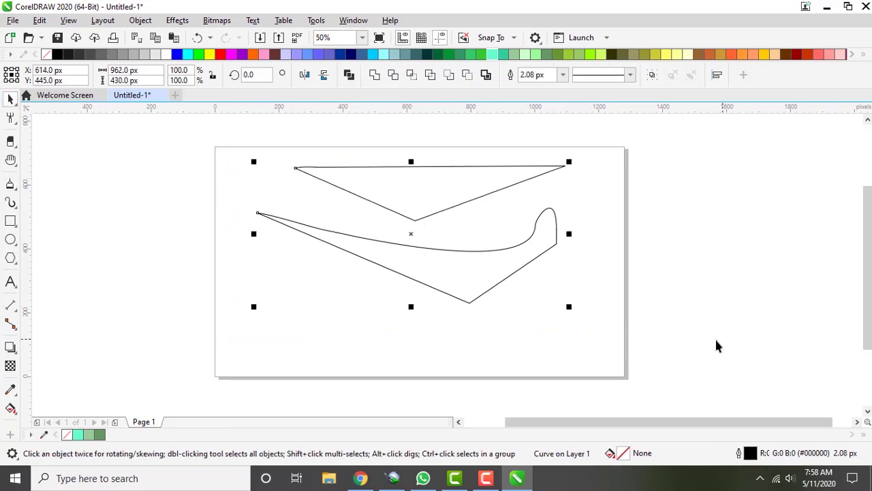
key("Delete")
Draw a closed crescent about 990 × 320 px from two downward 3-Point Curves that share the same end nodes
left_click(10, 184)
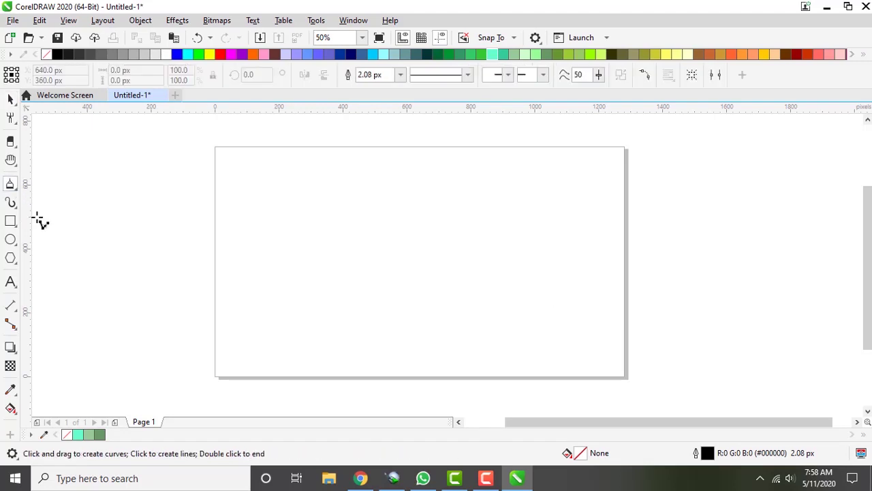
left_click(15, 192)
left_click(51, 266)
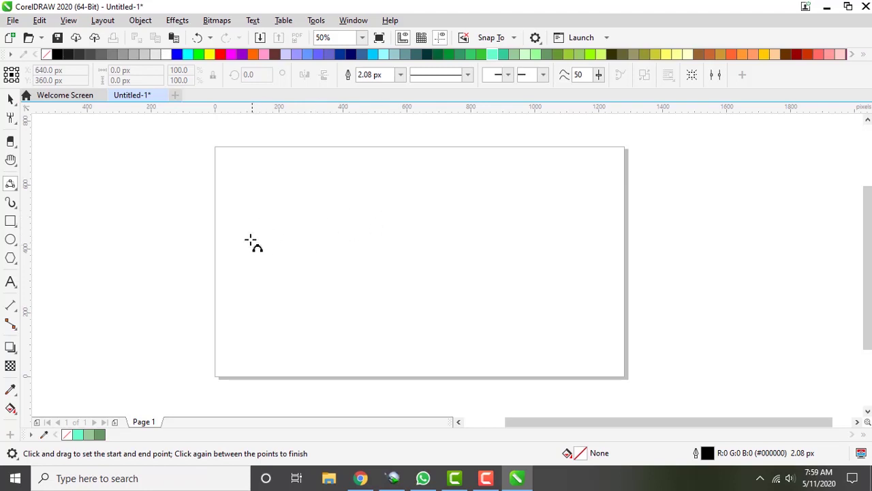
left_click_drag(244, 223, 560, 230)
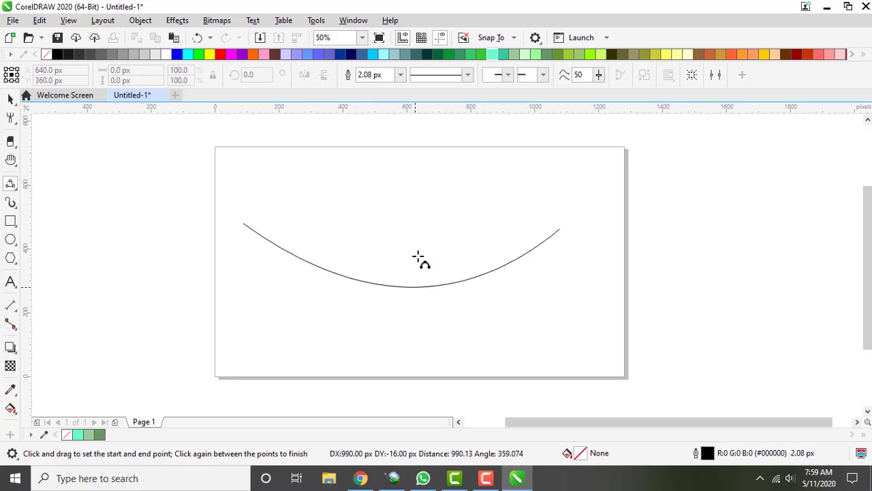
left_click(399, 327)
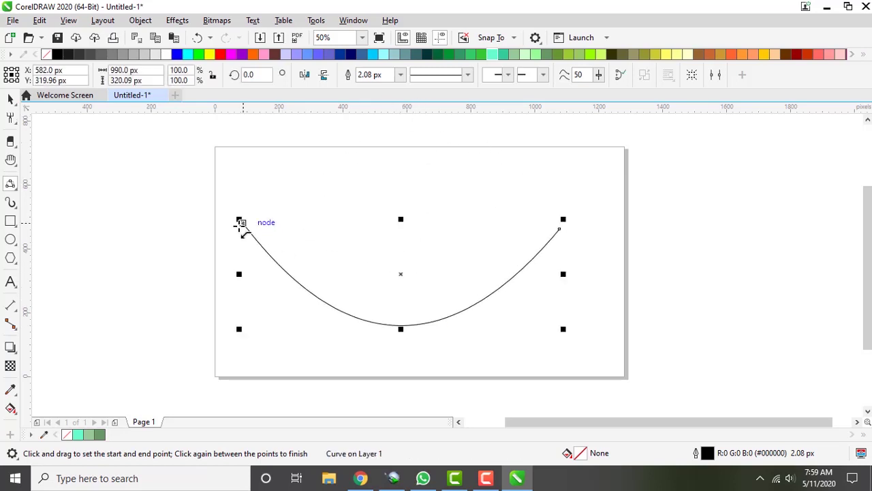
left_click_drag(242, 223, 559, 229)
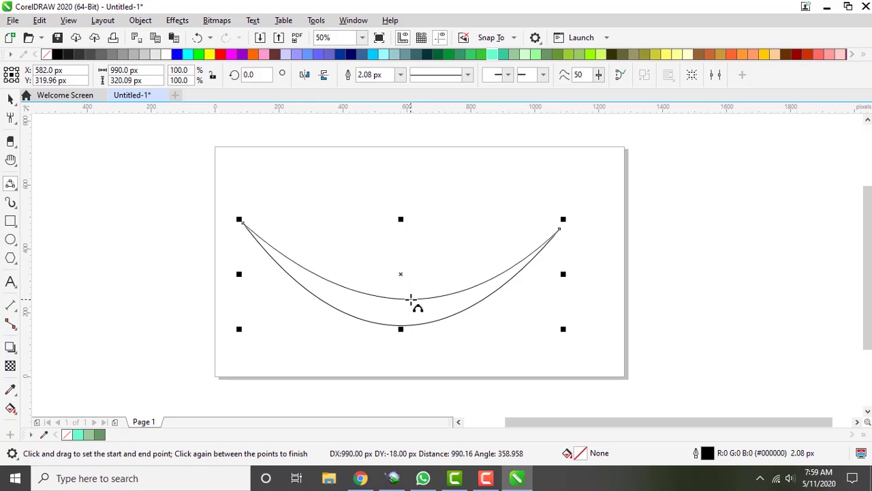
left_click(409, 298)
left_click(10, 99)
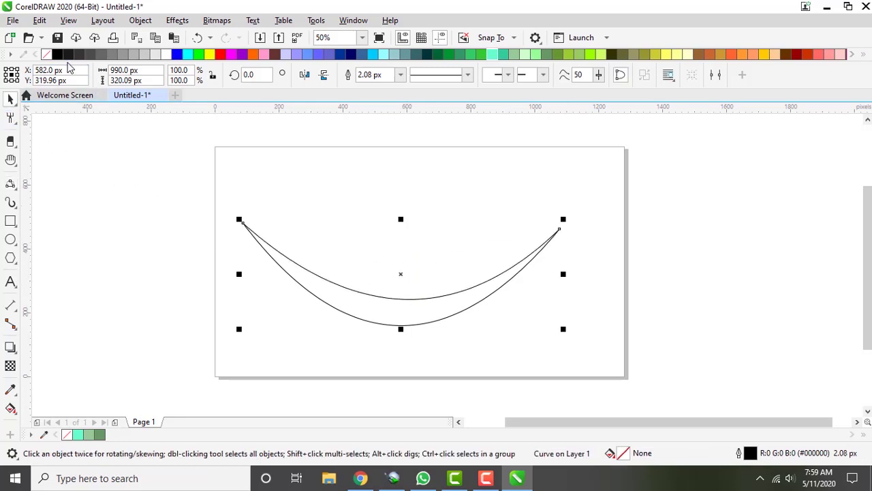
Fill the crescent with black, reselect it and delete it
left_click(57, 56)
left_click(326, 126)
left_click(417, 315)
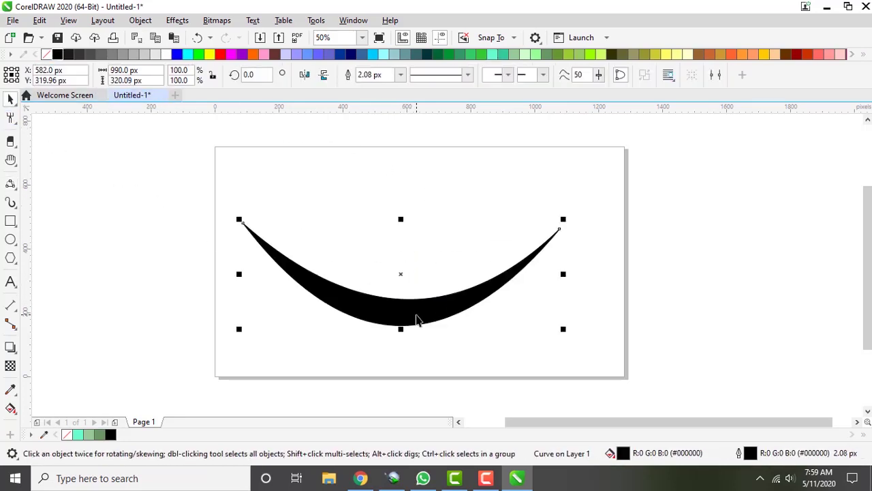
key("Delete")
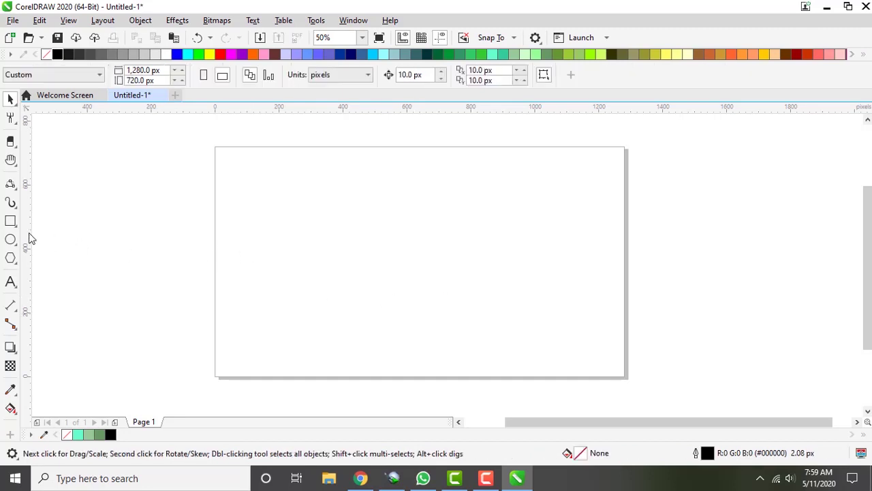
Draw a gently falling Artistic Media stroke in Preset mode across the upper part of the page
left_click(15, 191)
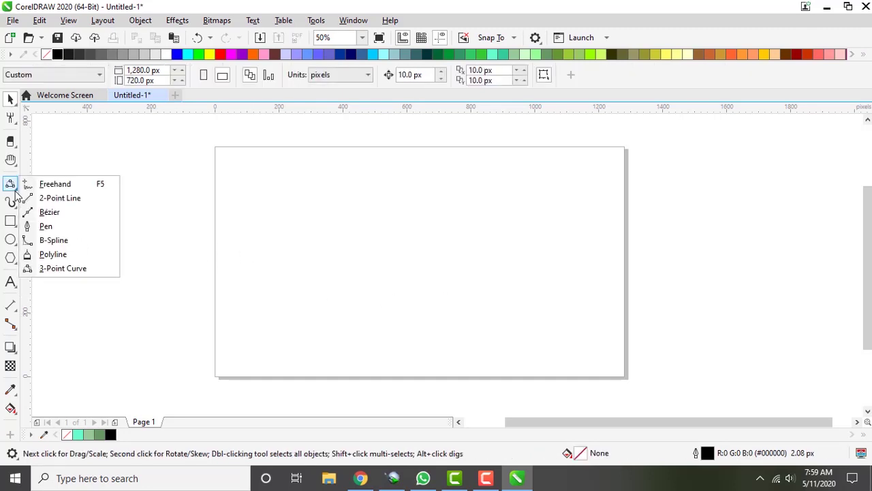
left_click(14, 208)
left_click(17, 208)
left_click(43, 206)
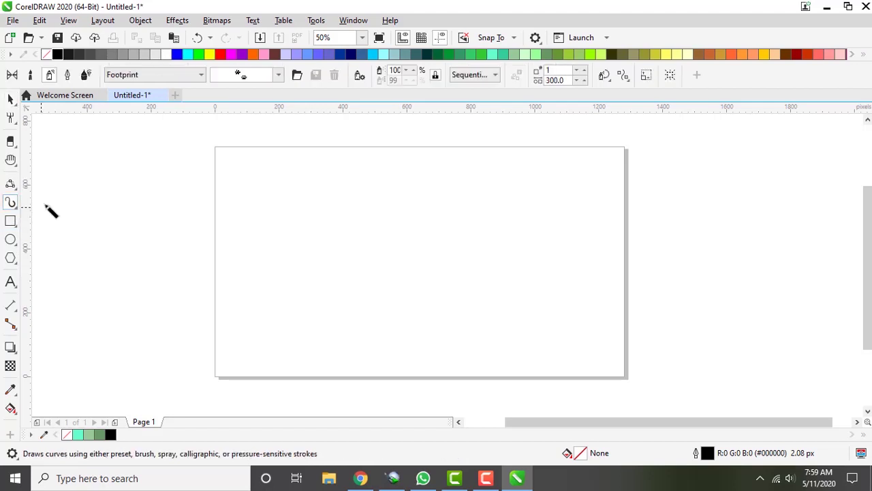
left_click(13, 75)
left_click_drag(285, 193, 470, 217)
Give the upper Artistic Media stroke a tapering preset, and draw a Brush-mode Artistic stroke about 760 px wide below it
left_click(172, 76)
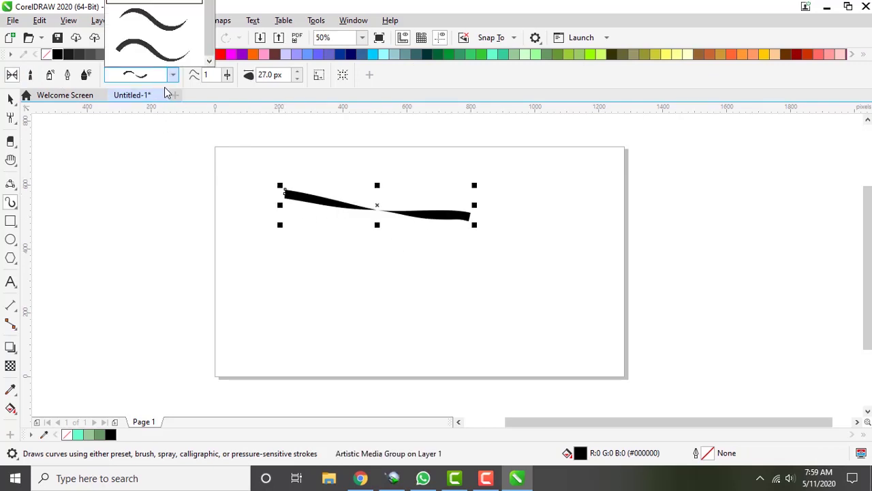
left_click(176, 68)
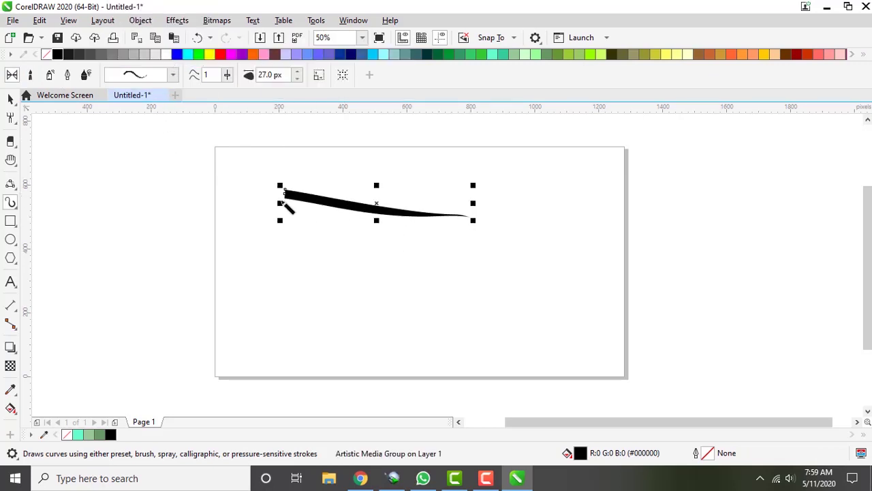
left_click(30, 75)
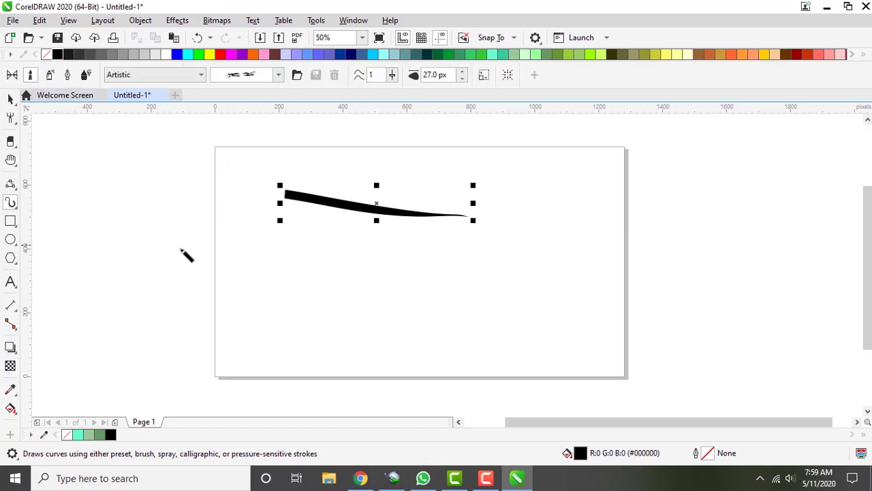
left_click_drag(286, 256, 528, 269)
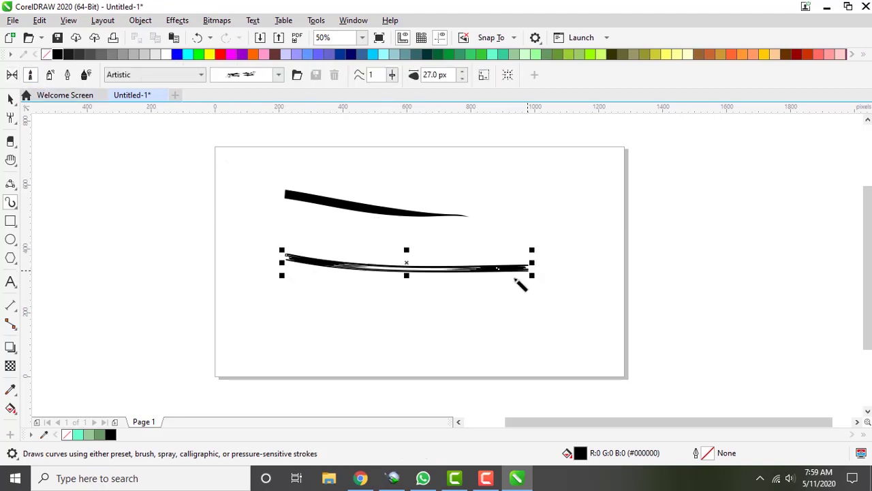
Change the lower stroke's brush pattern to the dotted halftone brush, then to a brush of scattered rectangular dashes
left_click(278, 77)
scroll(273, 42, "down", 1)
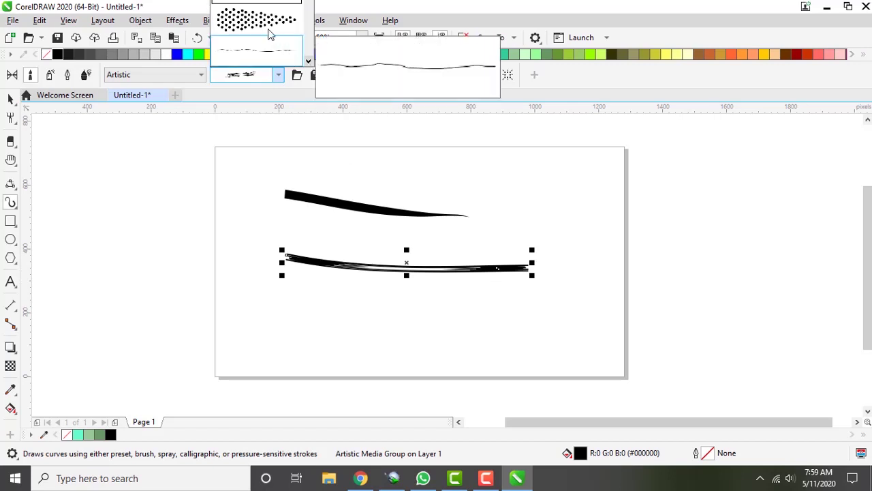
left_click(275, 41)
left_click(278, 75)
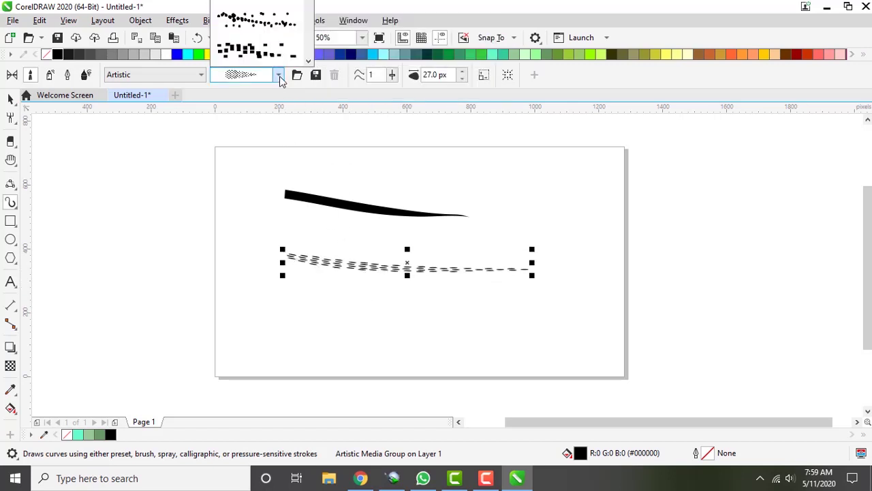
left_click(255, 70)
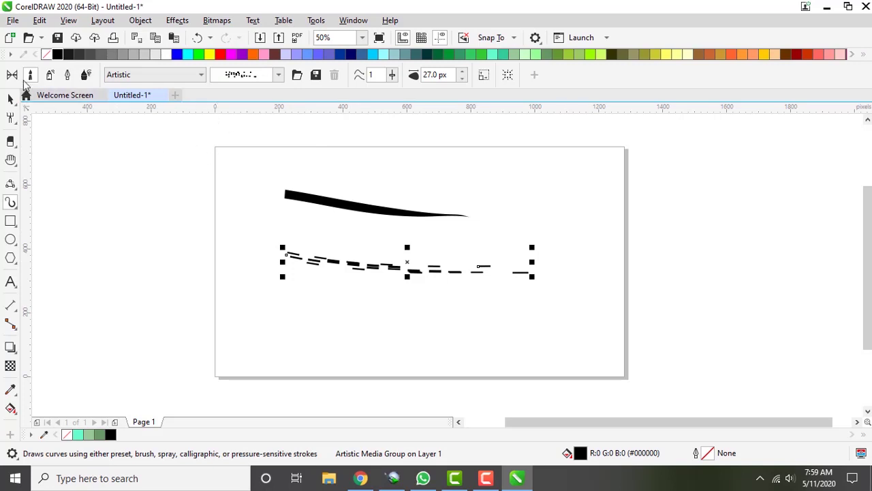
Switch Artistic Media to Sprayer mode and go through the Brush Strokes, Food and Footprint categories to Misc
left_click(50, 76)
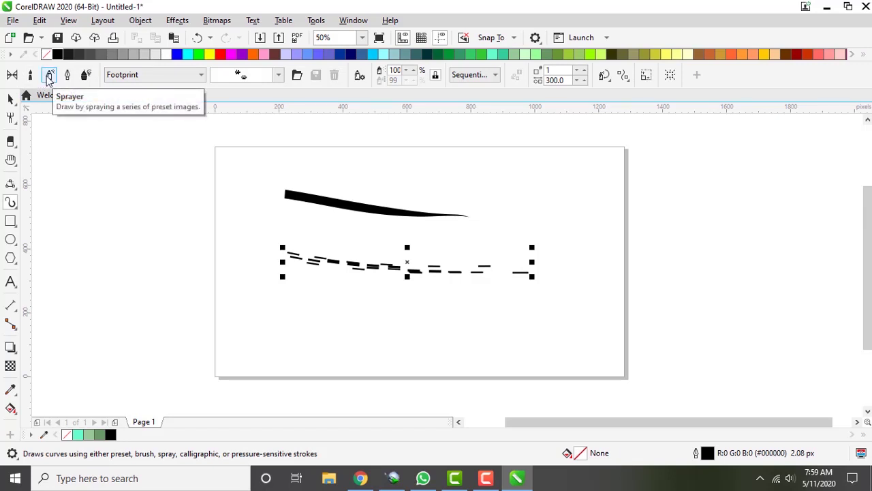
left_click(201, 75)
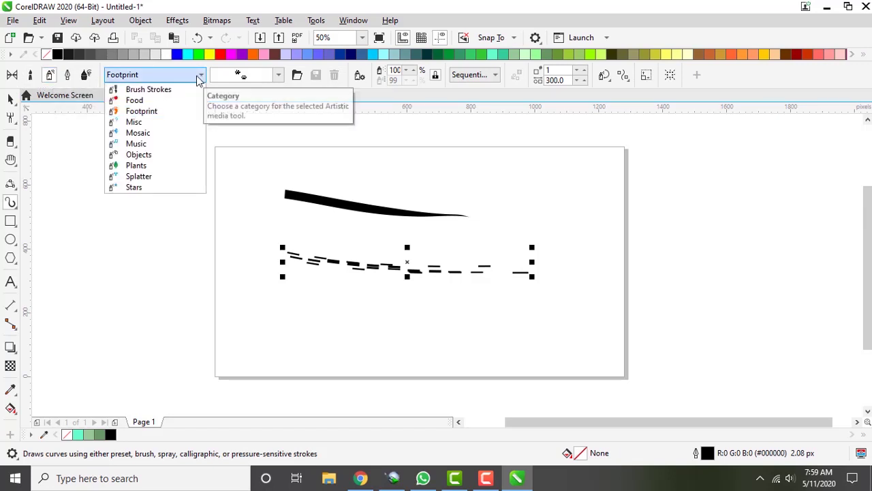
left_click(166, 90)
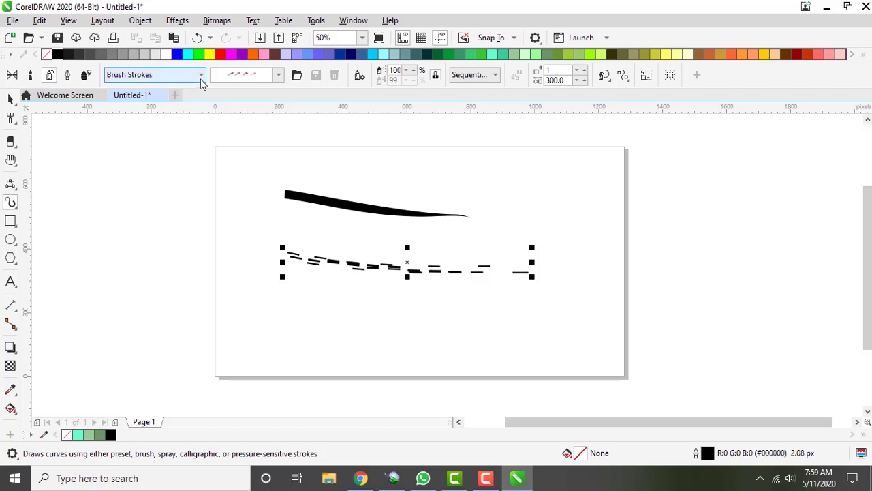
left_click(201, 75)
left_click(156, 99)
left_click(192, 76)
left_click(176, 111)
left_click(198, 79)
left_click(156, 121)
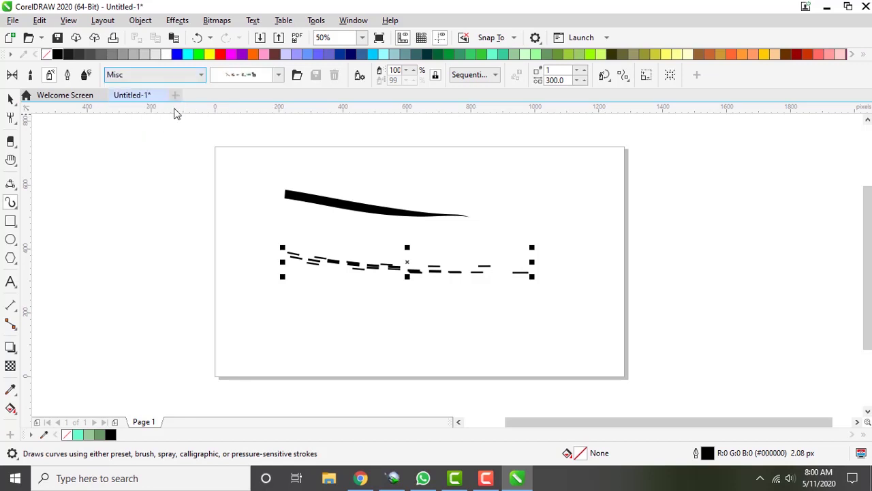
Choose the goldfish spraylist and spray a stroke about 950 px wide across the lower part of the page
left_click(278, 75)
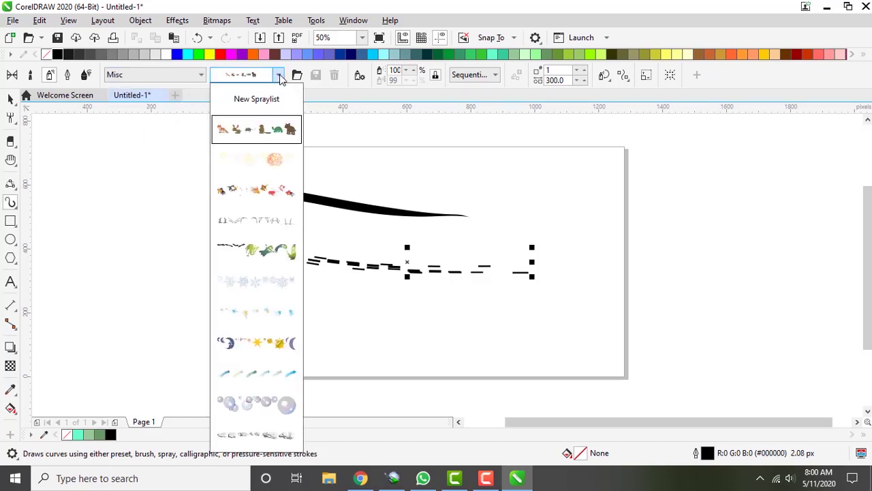
left_click(270, 196)
mouse_move(263, 303)
left_mouse_down()
mouse_move(576, 320)
mouse_move(569, 324)
left_mouse_up()
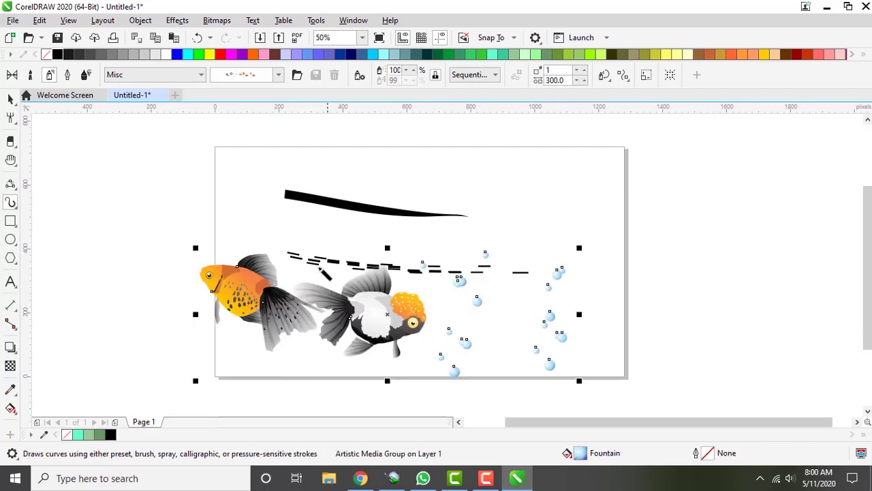
Delete the sprayed goldfish group and the two remaining Artistic Media strokes from the page
left_click(10, 100)
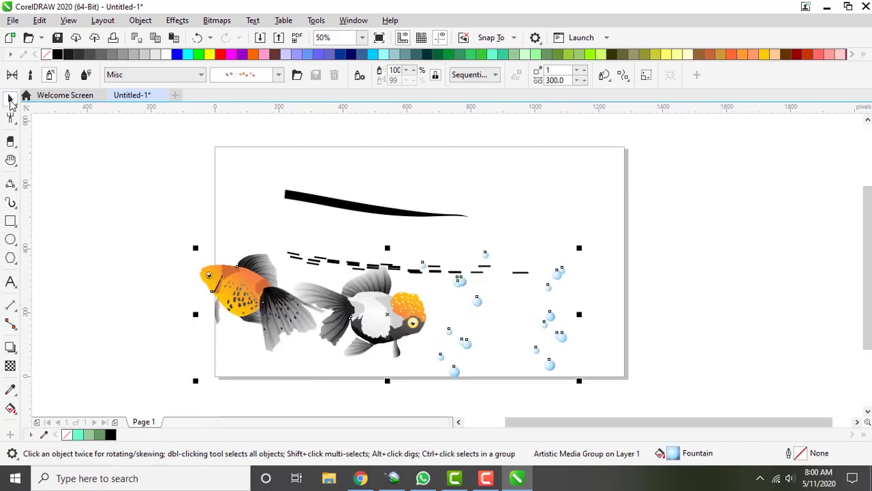
left_click(240, 284)
key("Delete")
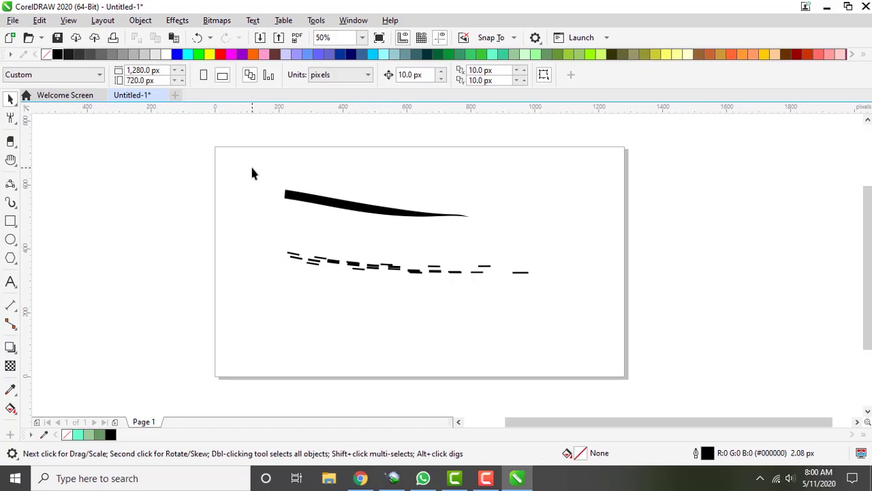
left_click_drag(607, 356, 607, 355)
key("Delete")
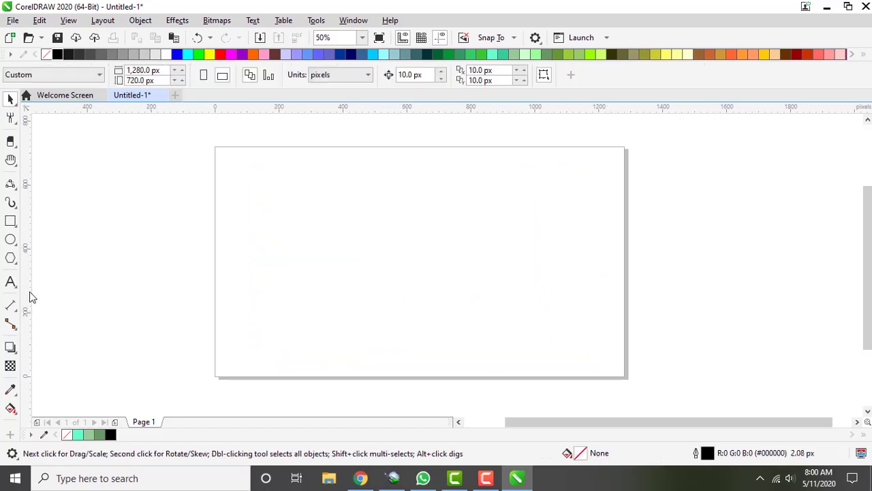
Sketch with LiveSketch a large looping curve, an upside-down V and a horizontal line about 680 px long crossing the V
left_click(11, 202)
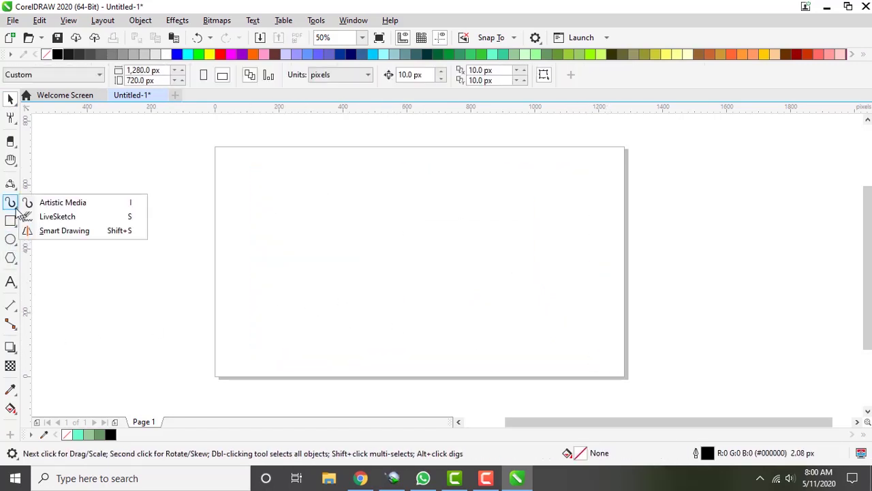
left_click(37, 217)
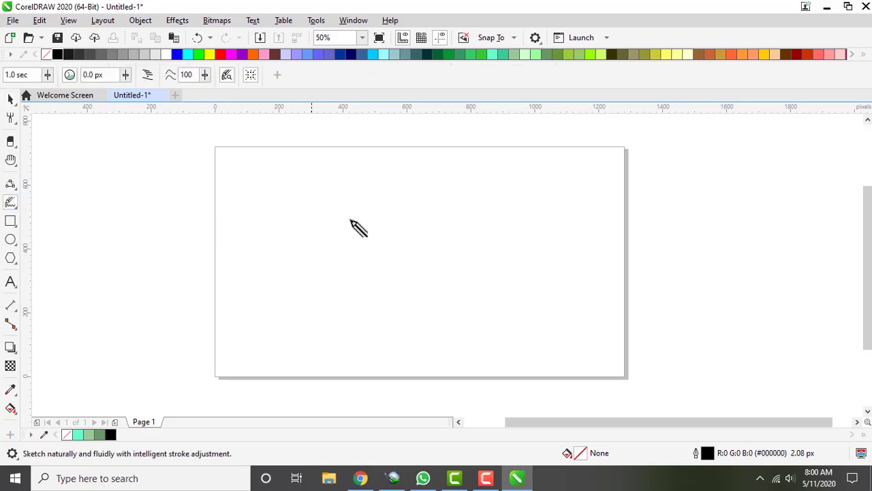
mouse_move(471, 198)
left_mouse_down()
mouse_move(373, 190)
mouse_move(492, 309)
mouse_move(466, 206)
mouse_move(550, 235)
mouse_move(576, 279)
left_mouse_up()
mouse_move(267, 312)
left_mouse_down()
mouse_move(312, 195)
mouse_move(377, 321)
left_mouse_up()
left_click_drag(215, 280, 431, 279)
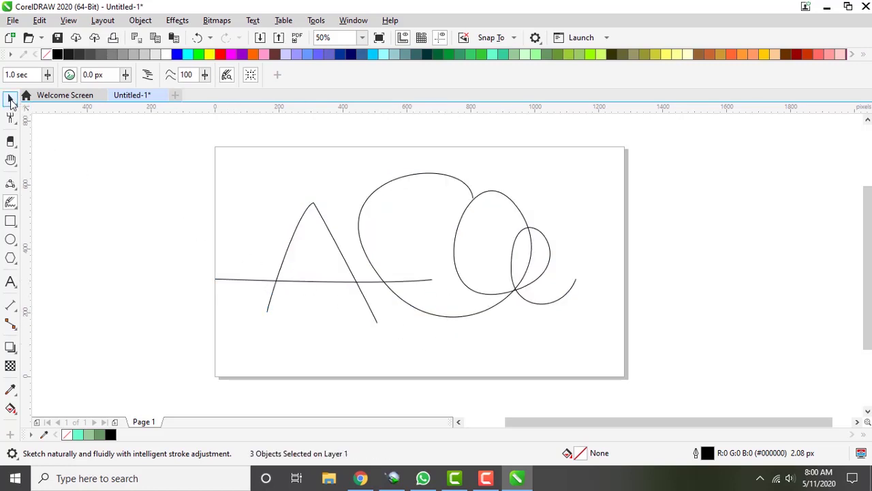
Select all three LiveSketch curves and delete them
left_click(10, 100)
left_click_drag(101, 154, 379, 314)
left_click_drag(651, 351, 650, 352)
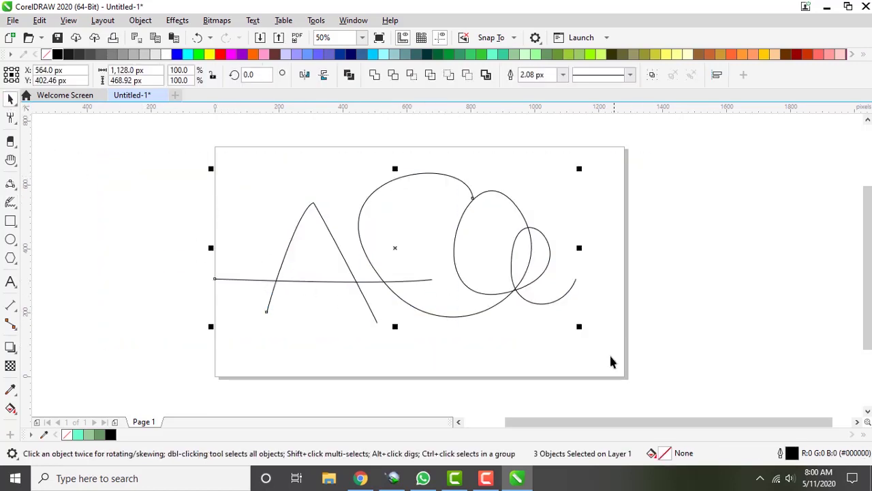
key("Delete")
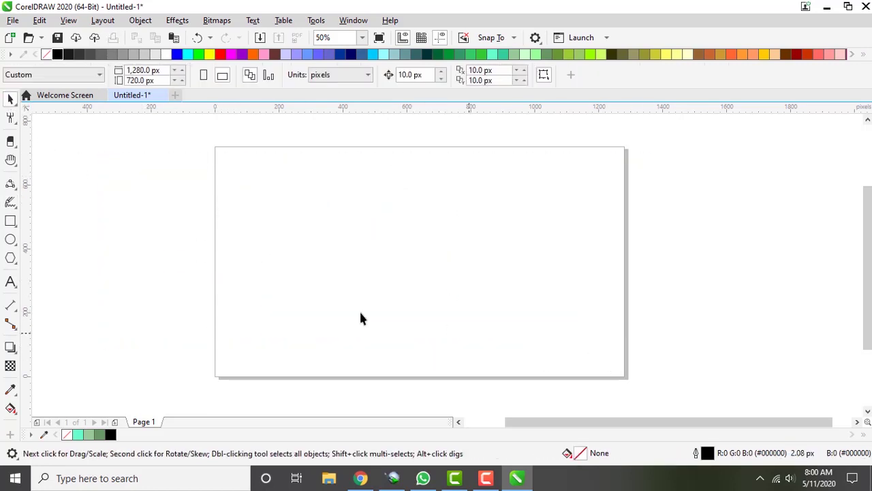
Draw with Smart Drawing a sagging curve about 1080 px wide and three horizontal lines about 700, 640 and 590 px long
left_click(15, 207)
left_click(43, 231)
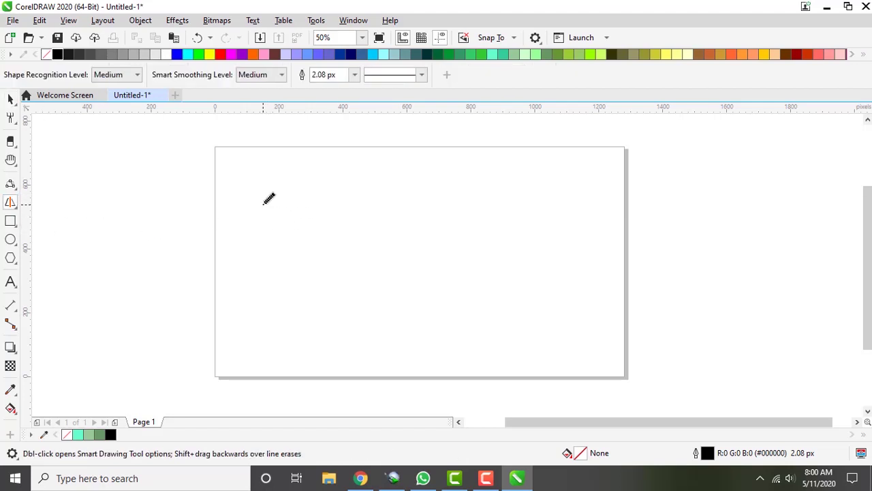
mouse_move(265, 183)
left_mouse_down()
mouse_move(450, 275)
mouse_move(609, 267)
left_mouse_up()
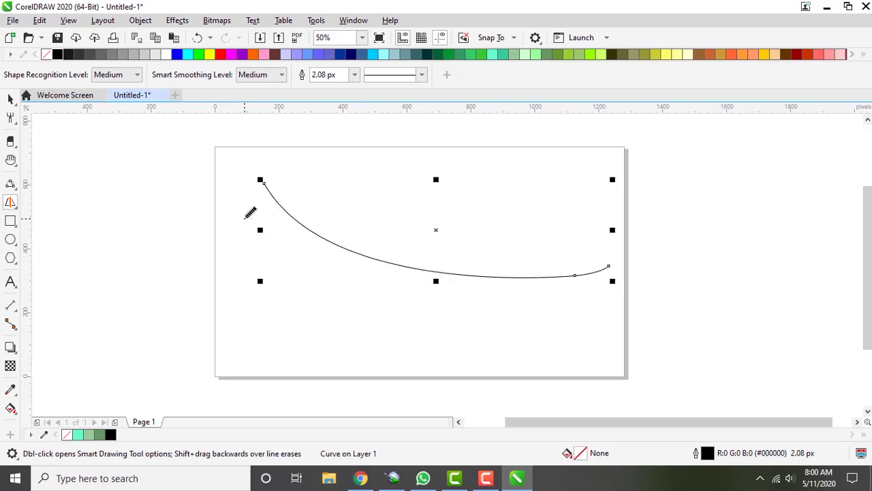
left_click_drag(253, 285, 480, 288)
left_click_drag(349, 196, 555, 196)
left_click_drag(395, 215, 581, 244)
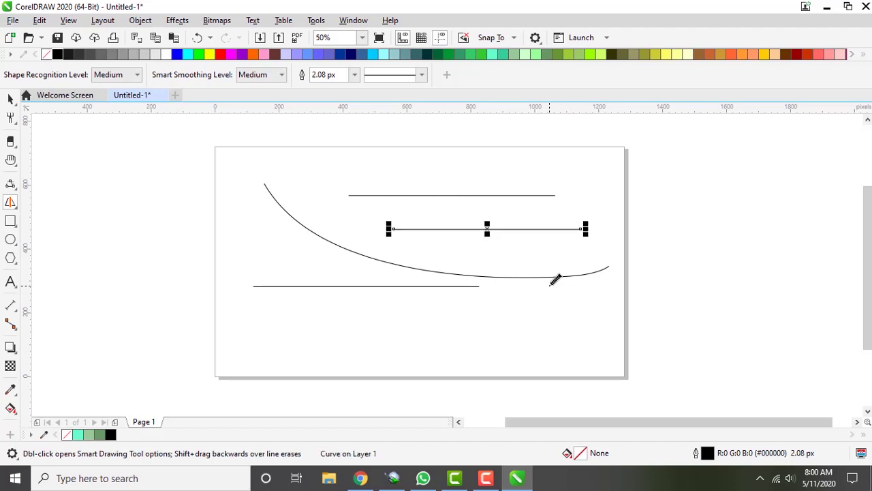
Select the Smart Drawing curve and the three lines, and delete them
left_click(11, 100)
left_click_drag(203, 140, 712, 378)
key("Delete")
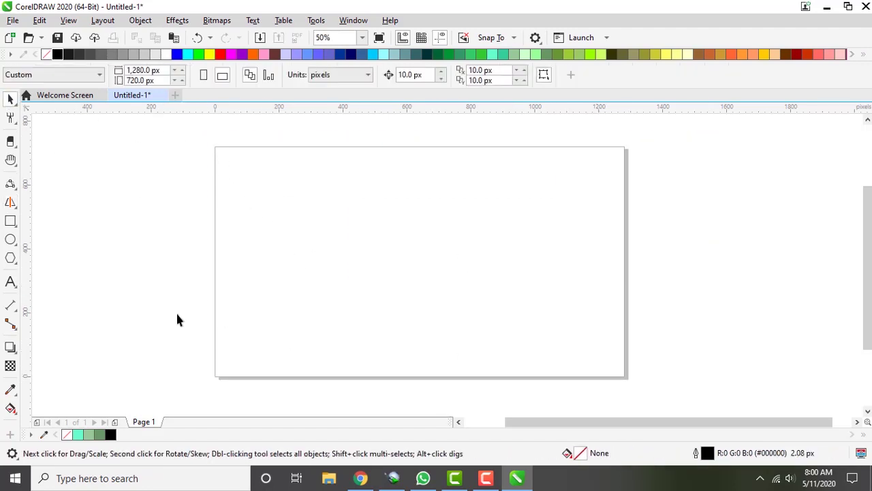
Draw a rectangle about 1040 × 216 px across the upper half of the page, and delete it
left_click(9, 222)
left_click_drag(266, 189, 601, 259)
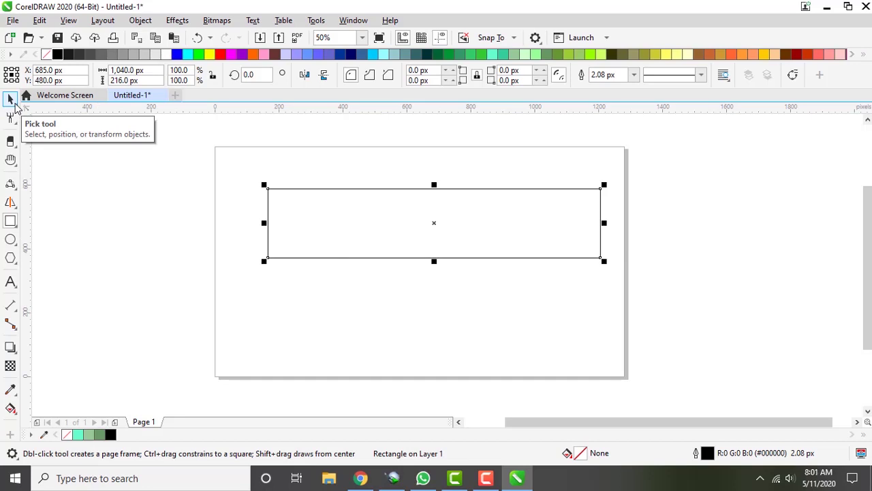
left_click(19, 99)
left_click(422, 204)
key("Delete")
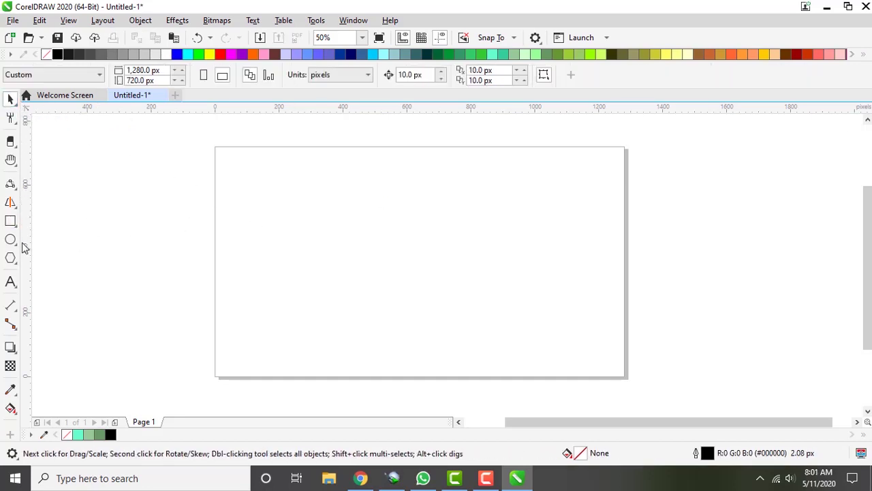
Draw a slightly tilted 3-Point Rectangle about 985 × 319 px in the upper part of the page, and delete it
left_click(18, 228)
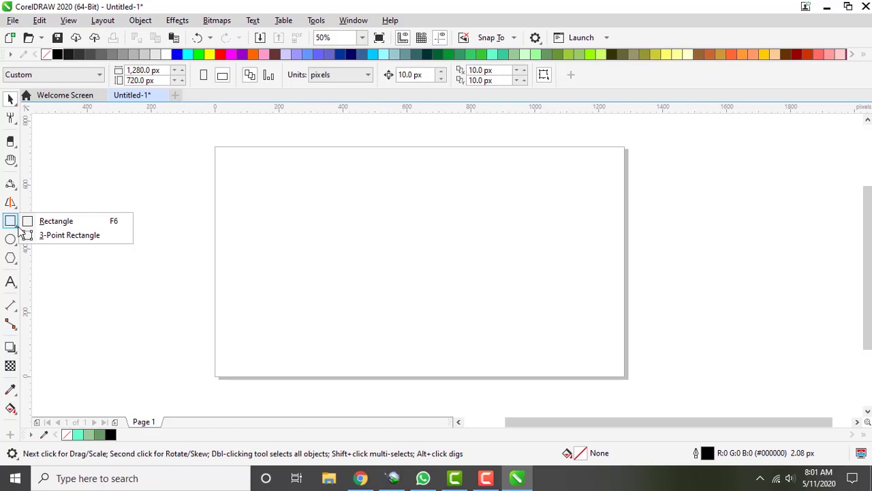
left_click(68, 235)
left_click_drag(264, 185, 265, 283)
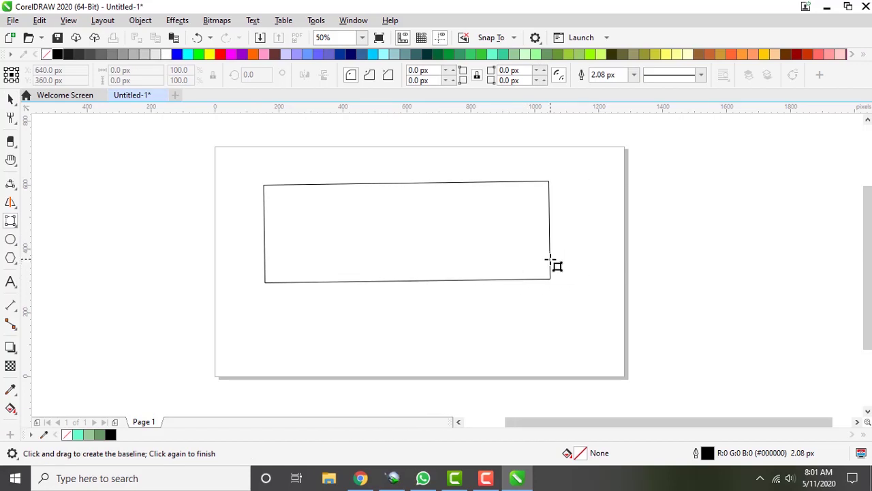
left_click(577, 259)
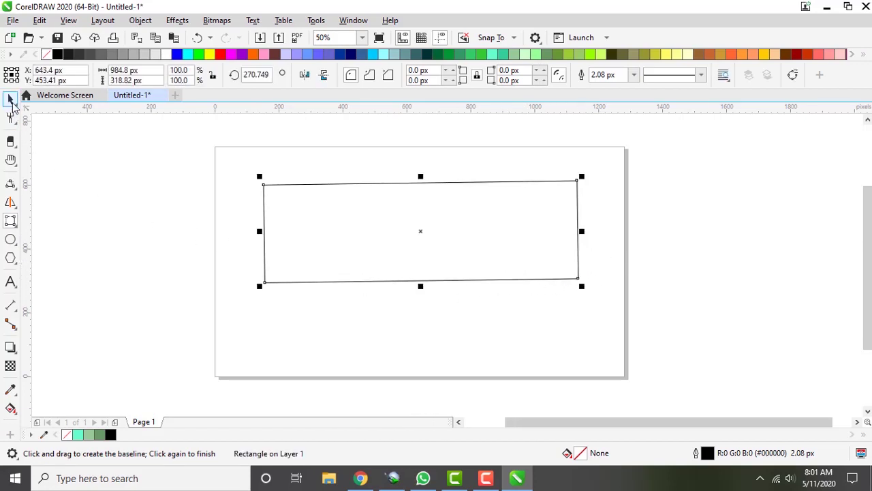
left_click(11, 99)
left_click_drag(215, 164, 627, 321)
key("Delete")
Draw a circle about 474 px in diameter near the page's middle with the Ellipse tool, and delete it
left_click(10, 239)
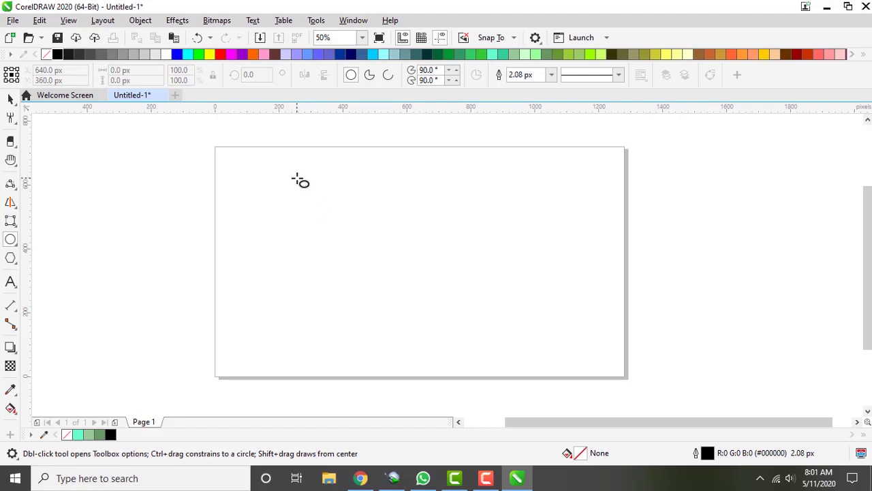
mouse_move(292, 179)
left_mouse_down()
mouse_move(388, 243)
mouse_move(441, 249)
mouse_move(440, 275)
mouse_move(376, 201)
mouse_move(326, 185)
mouse_move(403, 243)
mouse_move(358, 231)
mouse_move(446, 284)
mouse_move(396, 255)
mouse_move(416, 284)
mouse_move(280, 188)
mouse_move(470, 238)
mouse_move(402, 226)
mouse_move(480, 253)
mouse_move(557, 312)
mouse_move(306, 271)
mouse_move(504, 311)
mouse_move(668, 364)
mouse_move(362, 279)
mouse_move(468, 318)
mouse_move(443, 329)
left_mouse_up()
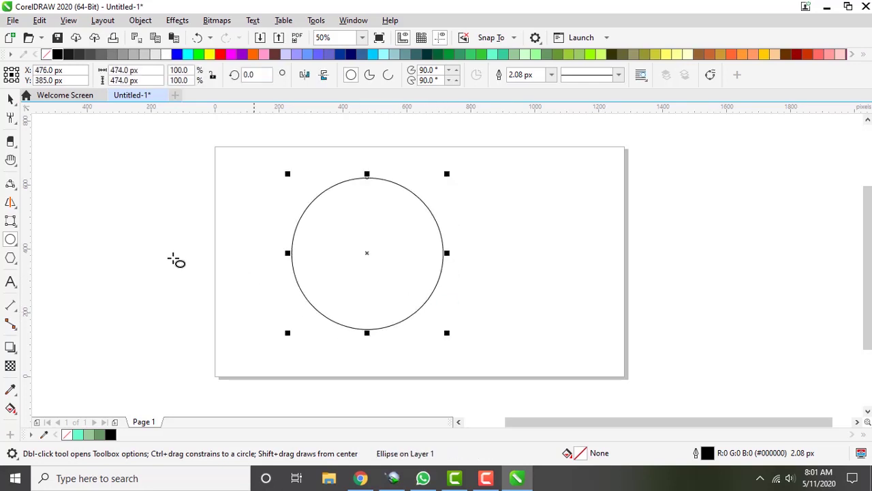
left_click(10, 99)
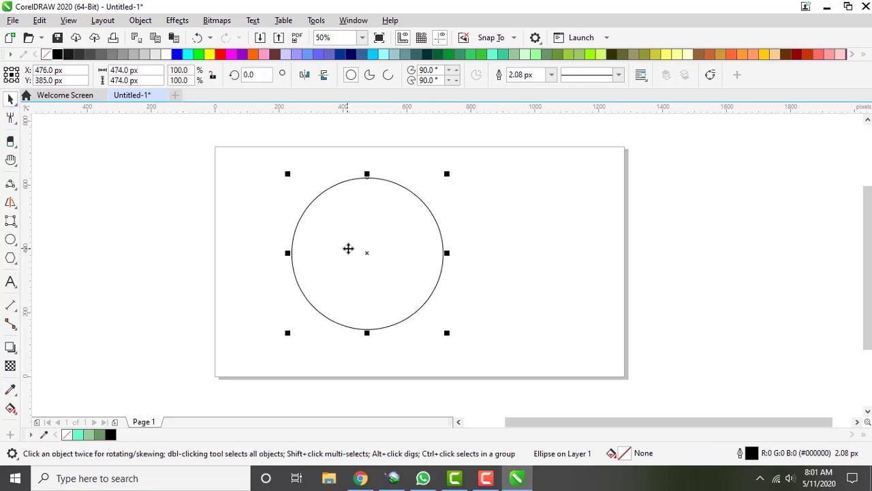
key("Delete")
Draw a 3-Point Ellipse about 428 × 224 px across the page's left edge, and delete it
left_click(17, 244)
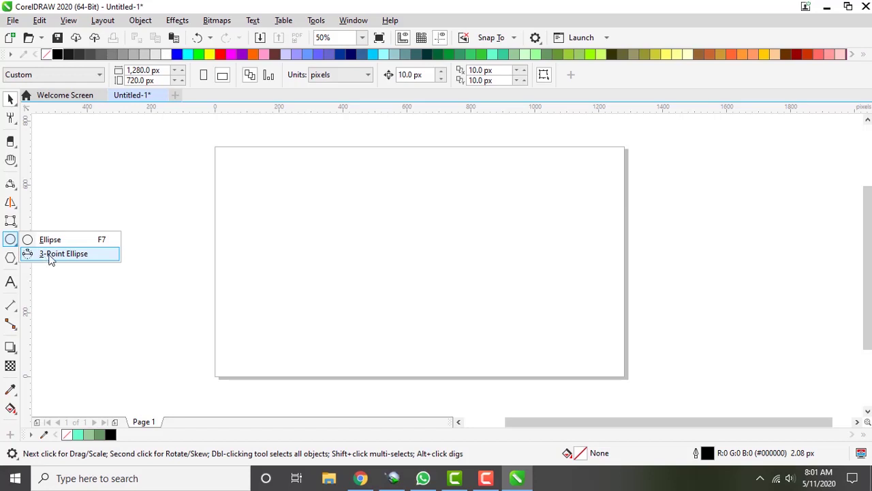
left_click(43, 254)
left_click_drag(277, 186, 280, 257)
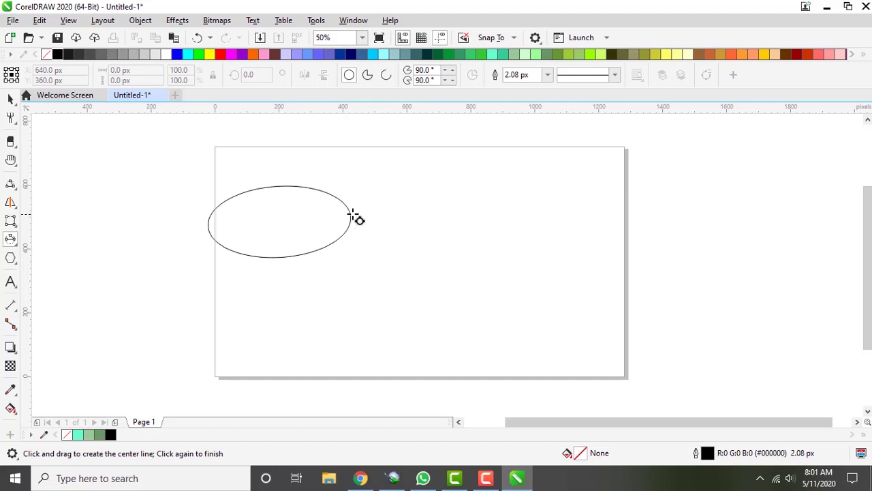
left_click(350, 216)
key("space")
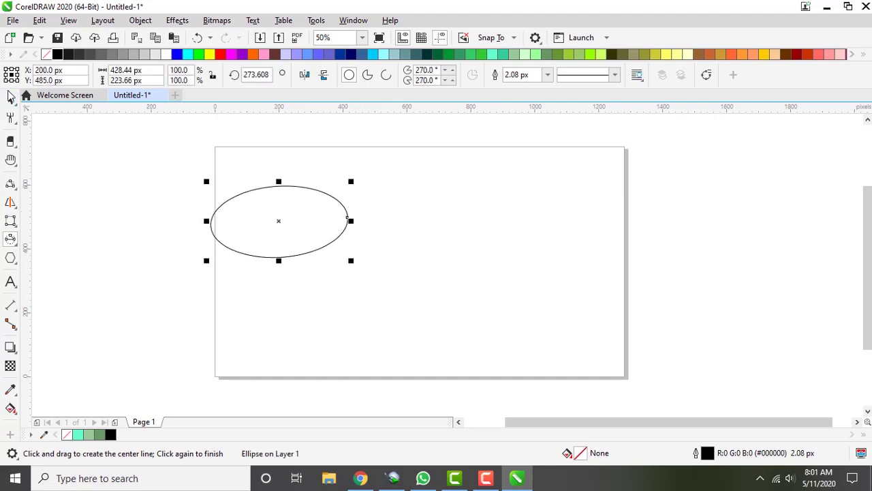
key("Delete")
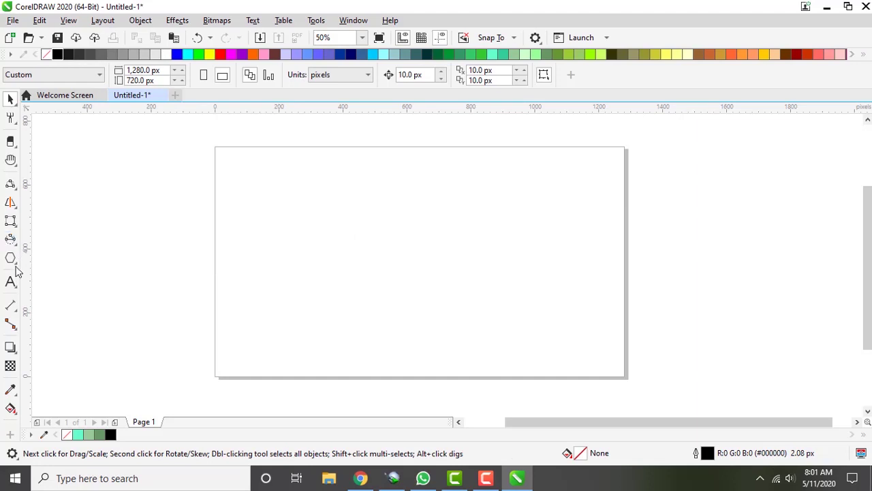
Draw a six-sided polygon about 423 × 324 px left of the page's centre with the Polygon tool
left_click(16, 265)
left_click(43, 257)
left_click_drag(285, 192, 430, 302)
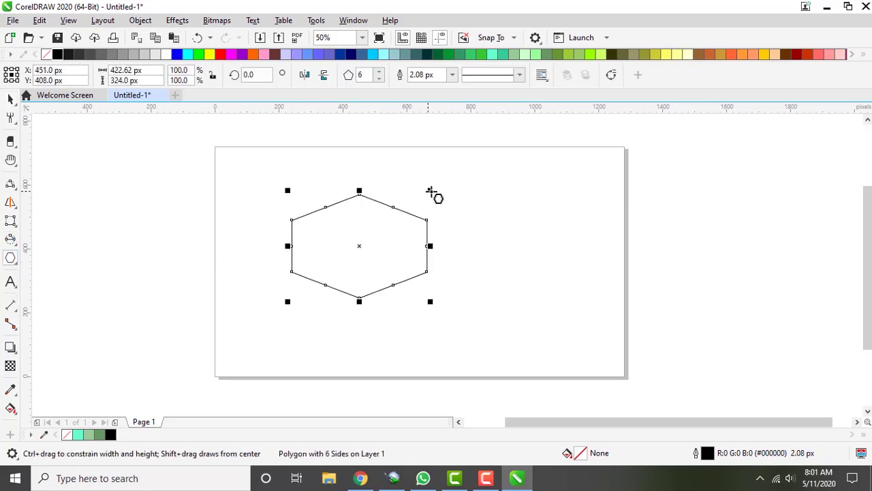
left_click(10, 99)
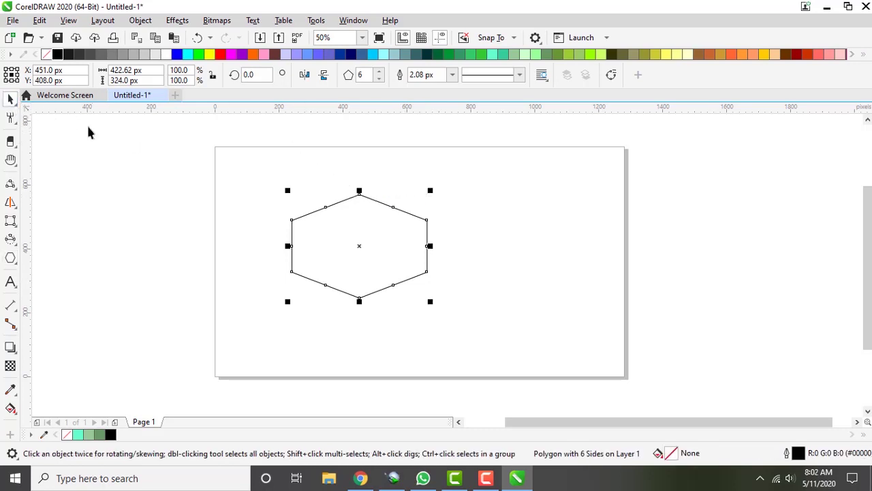
left_click(384, 169)
left_click_drag(463, 293, 465, 294)
left_click(377, 271)
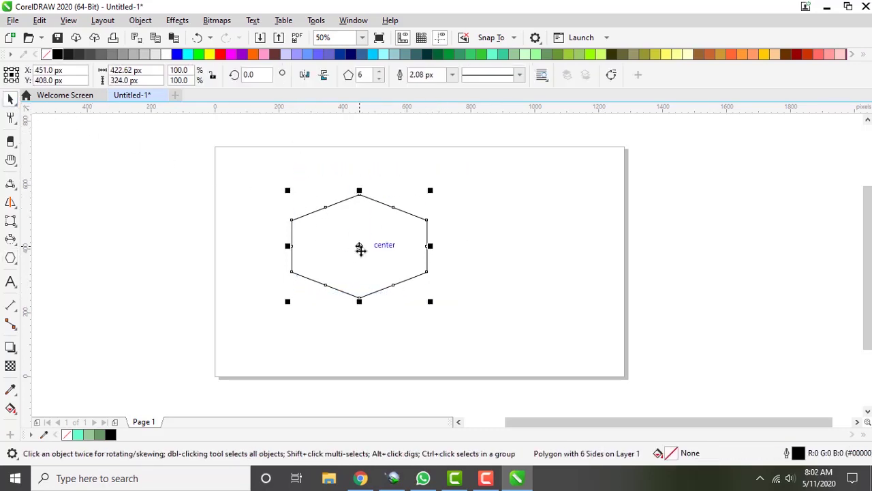
Reduce the polygon's number of sides to 3
left_click(379, 79)
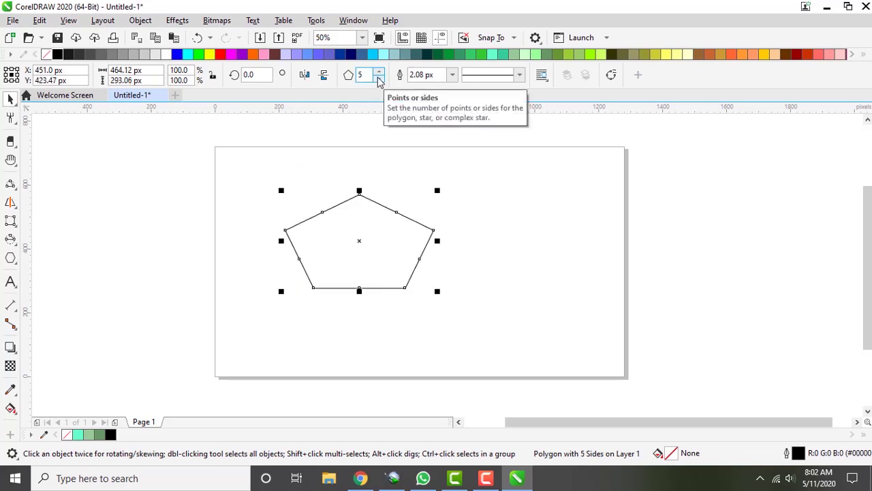
left_click(380, 79)
left_click(379, 79)
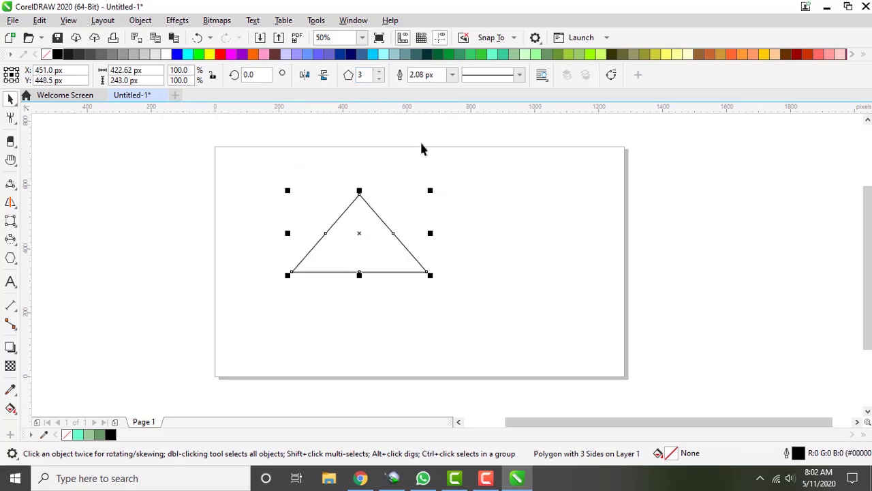
left_click(438, 172)
left_click_drag(526, 296, 527, 296)
Increase the polygon's number of sides to 14, and delete the polygon
left_click(381, 70)
left_click(381, 71)
left_click(381, 71)
left_click(381, 71)
left_click(381, 71)
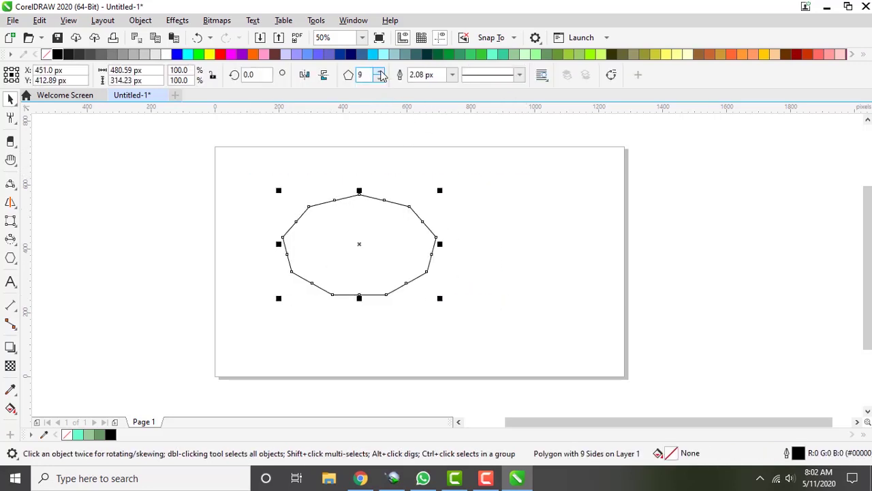
left_click(381, 71)
left_click(381, 71)
left_click(381, 71)
left_click(381, 71)
left_click(381, 71)
left_click(381, 70)
left_click(361, 227)
left_click(361, 227)
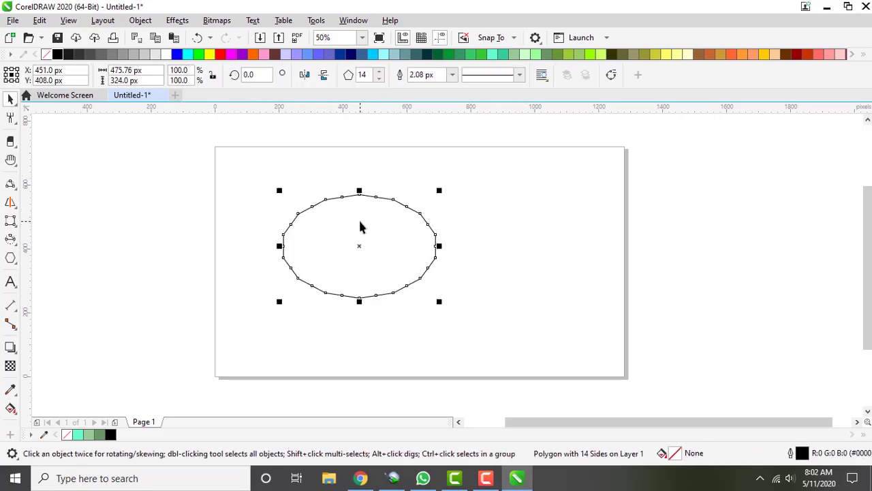
key("Delete")
Draw a five-pointed star about 375 × 300 px near the page's middle, and reduce it to 3 points
left_click(18, 265)
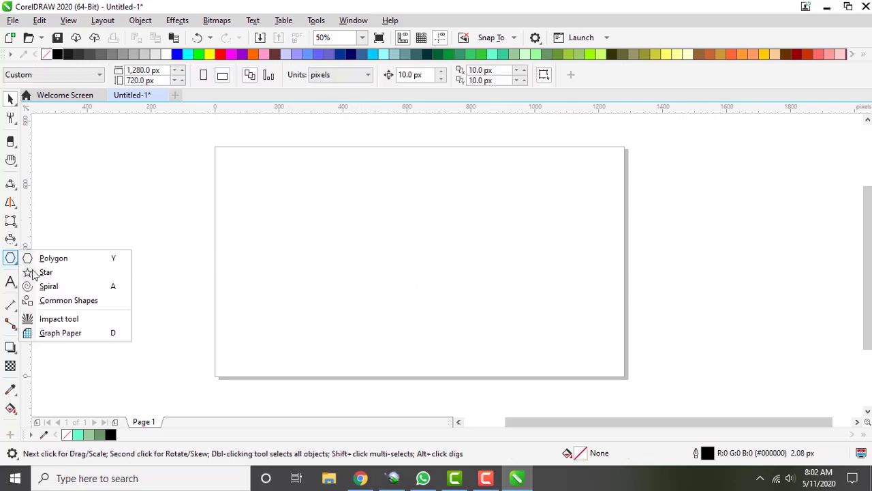
left_click(43, 270)
left_click_drag(327, 197, 453, 300)
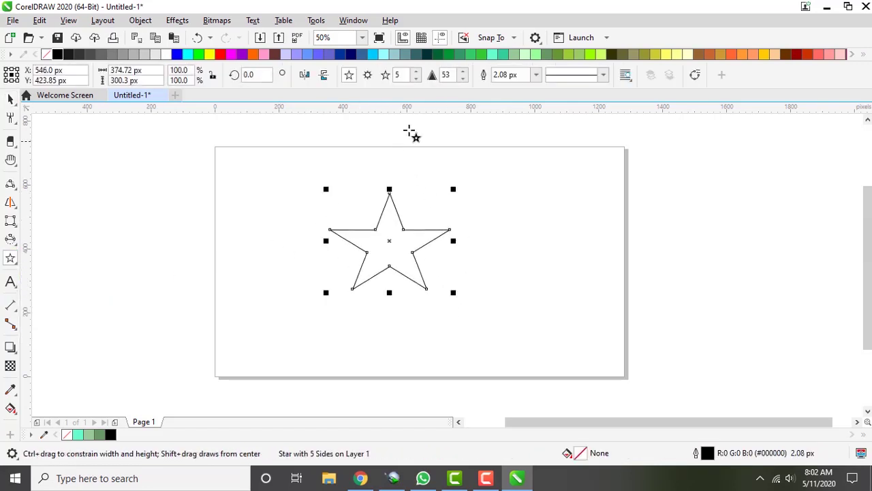
left_click(416, 78)
left_click(416, 79)
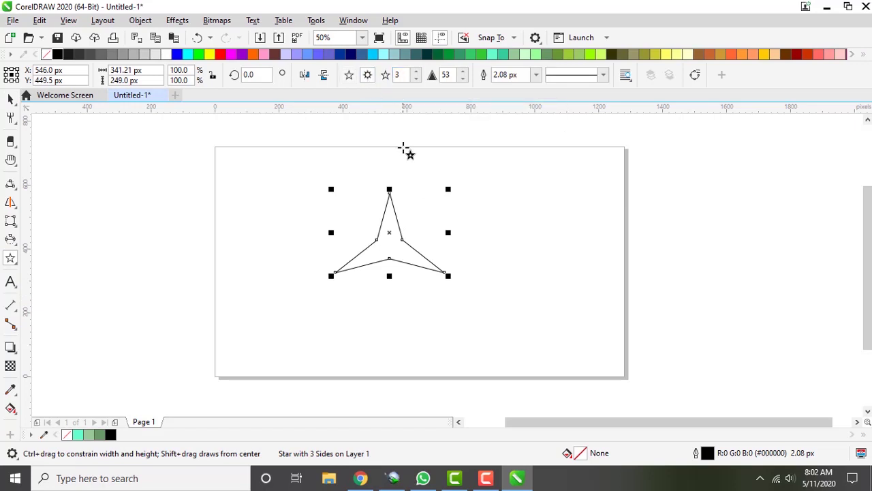
Increase the star's number of points to 12
left_click(416, 71)
left_click(416, 71)
left_click(416, 71)
left_click(416, 71)
left_click(416, 71)
left_click(416, 71)
left_click(417, 71)
left_click(417, 71)
left_click(416, 71)
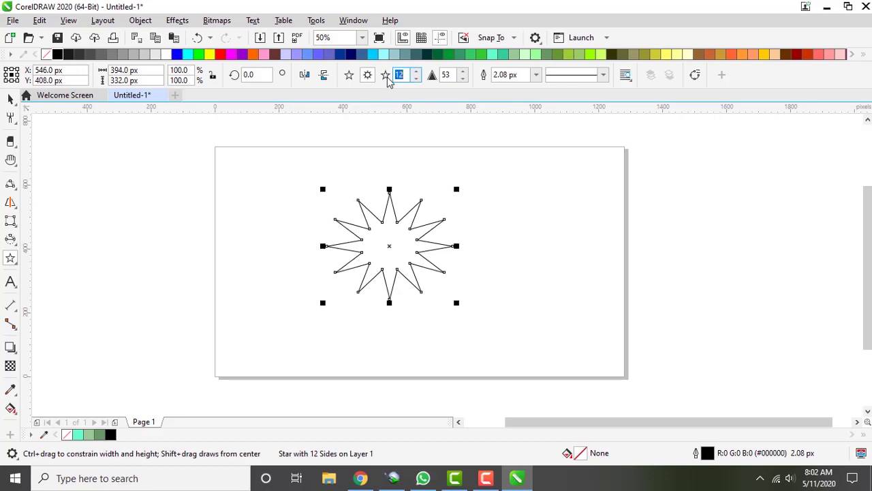
Set the shape to a simple star with 11 points, and delete it
left_click(347, 80)
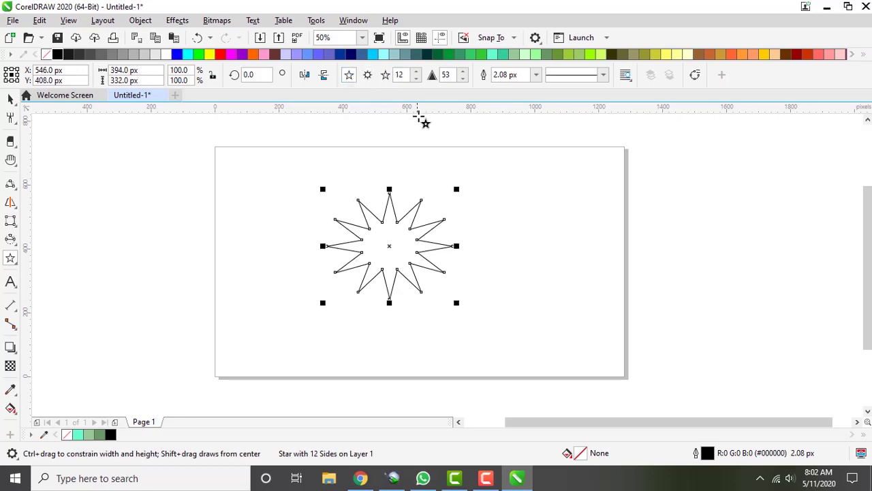
left_click(416, 78)
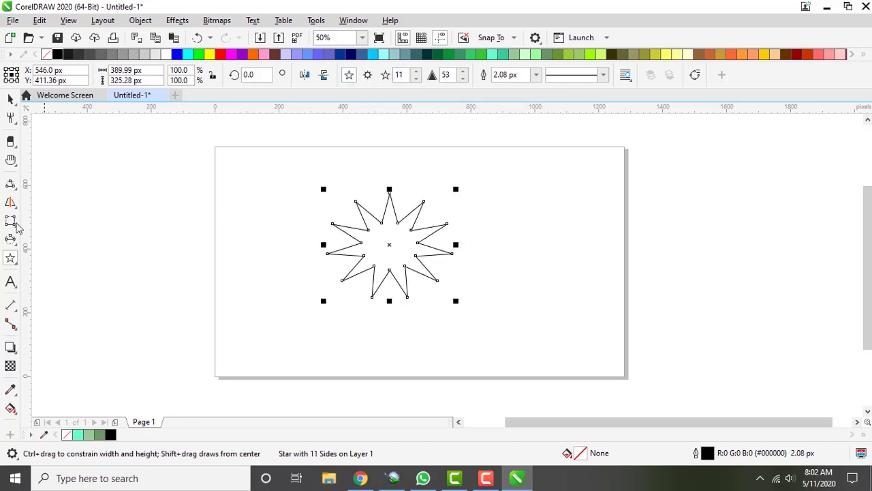
key("Delete")
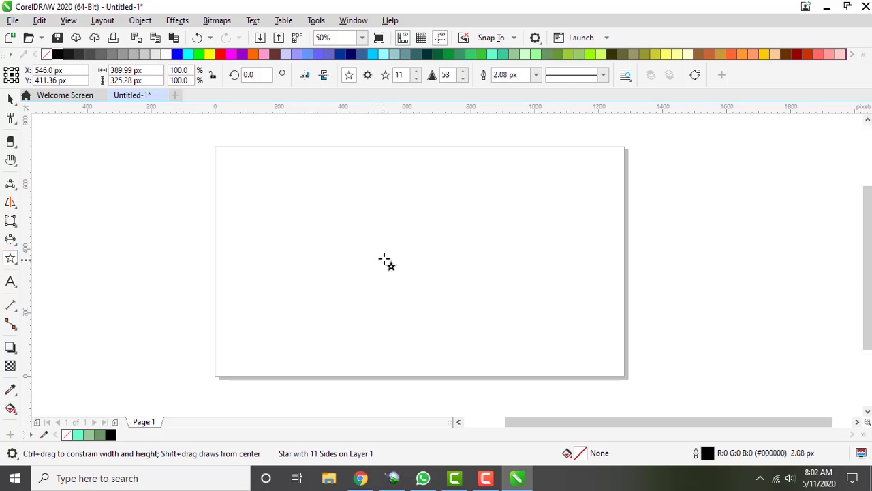
Draw three symmetrical spirals of 4 revolutions at the lower left, right and upper left of the page
left_click(15, 263)
left_click(49, 286)
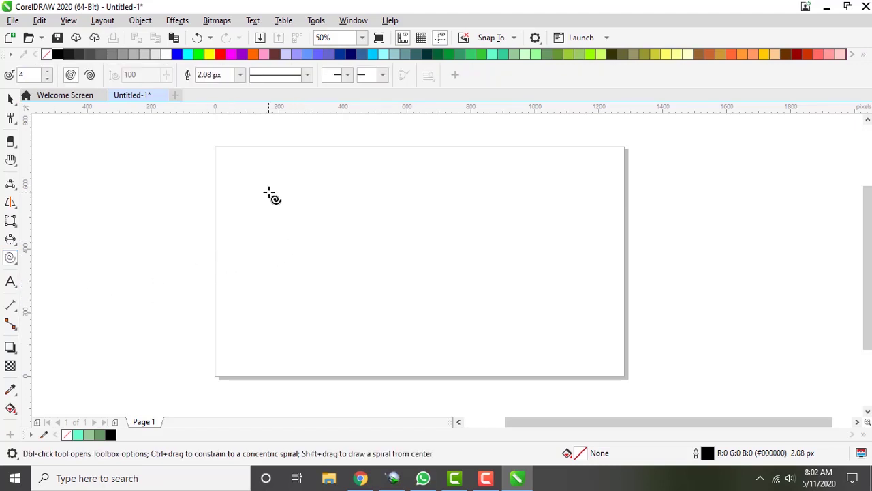
mouse_move(399, 222)
left_mouse_down()
mouse_move(258, 216)
mouse_move(235, 251)
mouse_move(266, 337)
left_mouse_up()
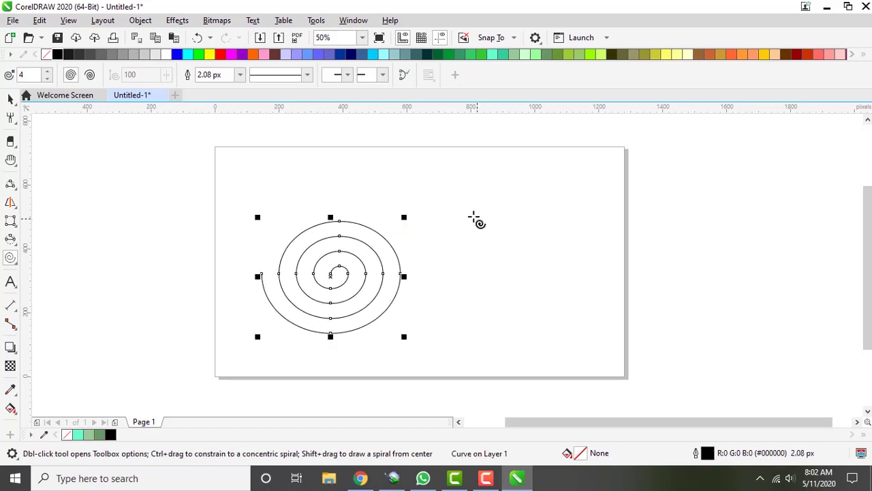
left_click_drag(444, 200, 596, 351)
left_click_drag(428, 250, 309, 131)
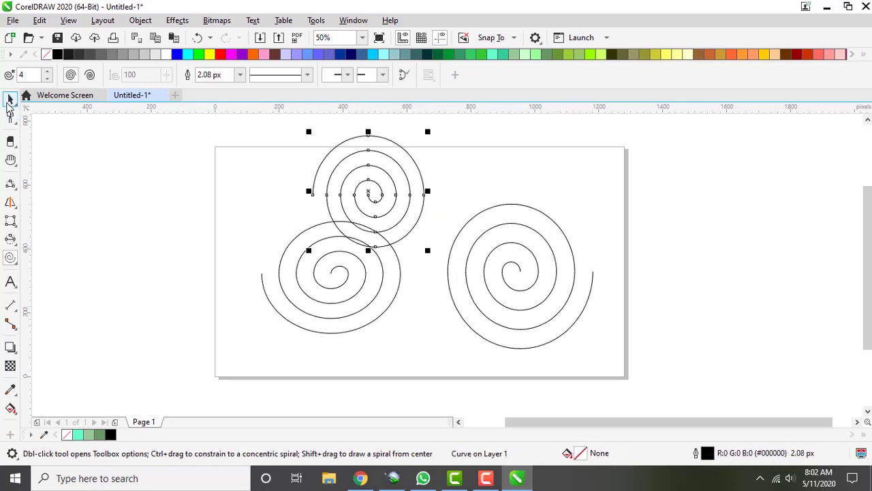
Select all three spirals together and delete them
left_click(8, 104)
left_click_drag(170, 131, 456, 353)
left_click_drag(649, 377, 648, 375)
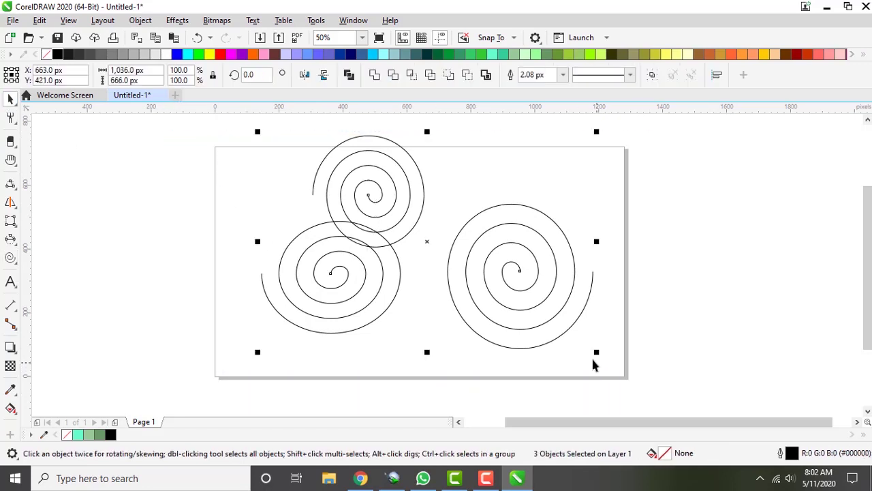
key("Delete")
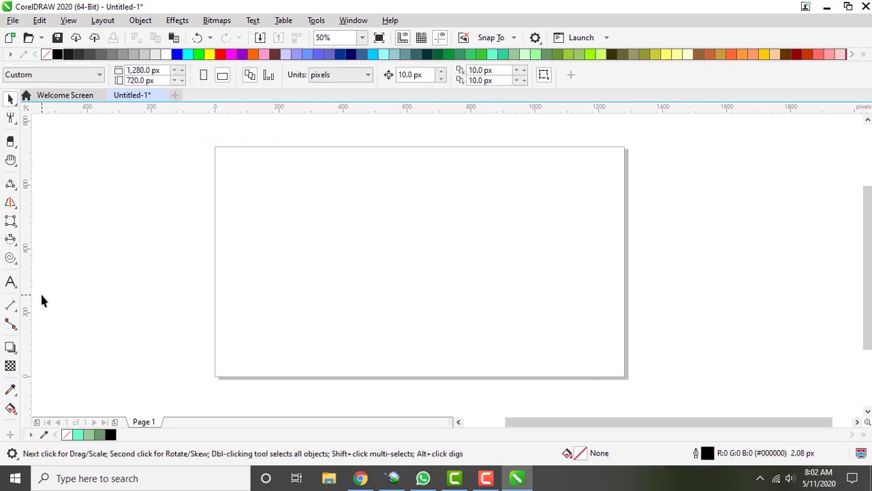
Draw the second explosion banner from the Common Shapes, about 336 × 278 px, in the upper left of the page
left_click(15, 261)
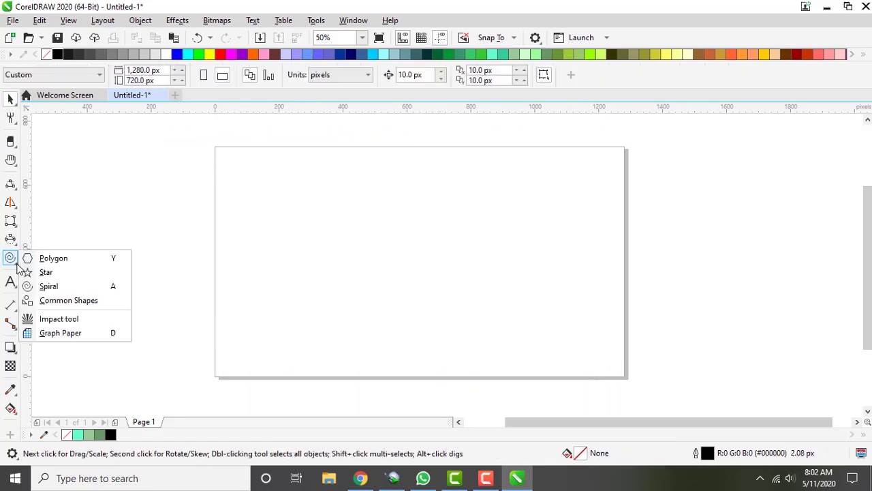
left_click(57, 300)
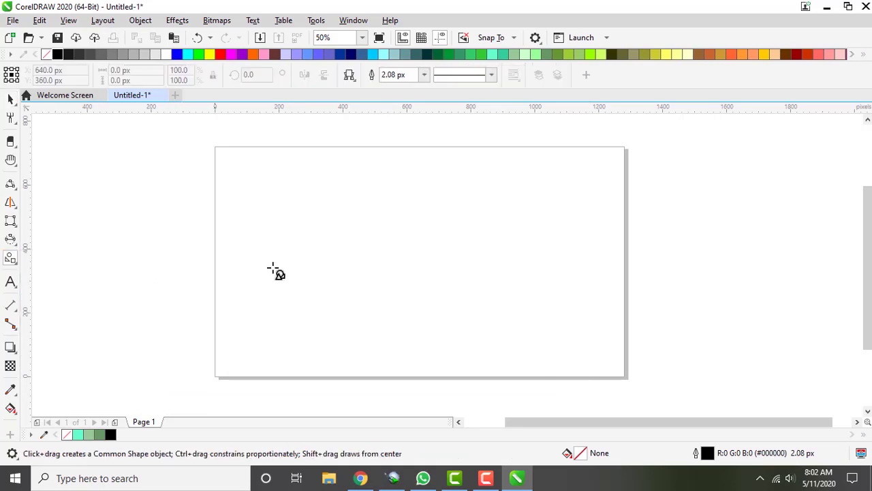
left_click(349, 76)
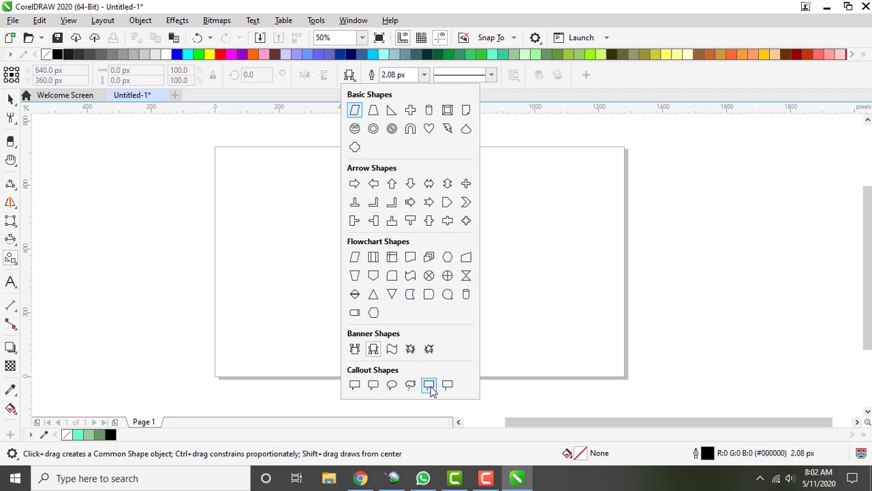
left_click(430, 352)
left_click_drag(277, 189, 392, 285)
Open the selection of available common shapes
left_click(350, 76)
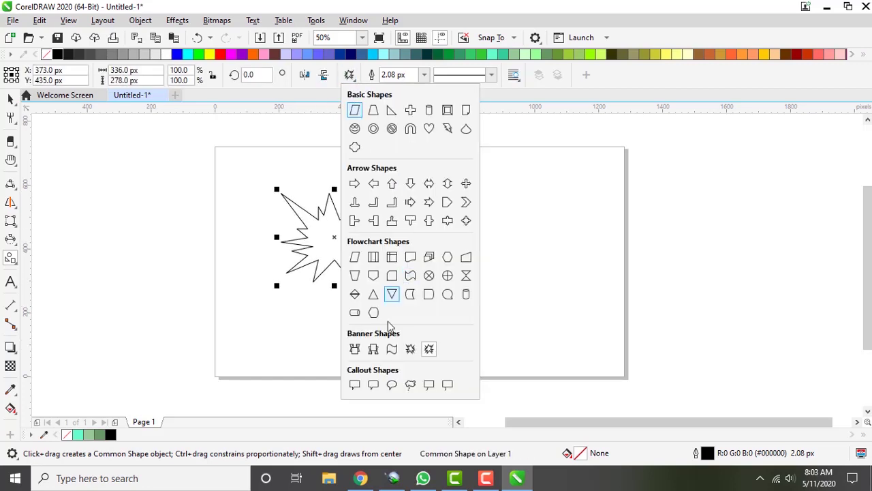
Draw two ribbon banner shapes, one about 442 by 222 px beside the starburst and one about 780 by 134 px below
left_click(372, 349)
mouse_move(435, 278)
left_mouse_down()
mouse_move(567, 279)
mouse_move(581, 202)
left_mouse_up()
left_click(351, 77)
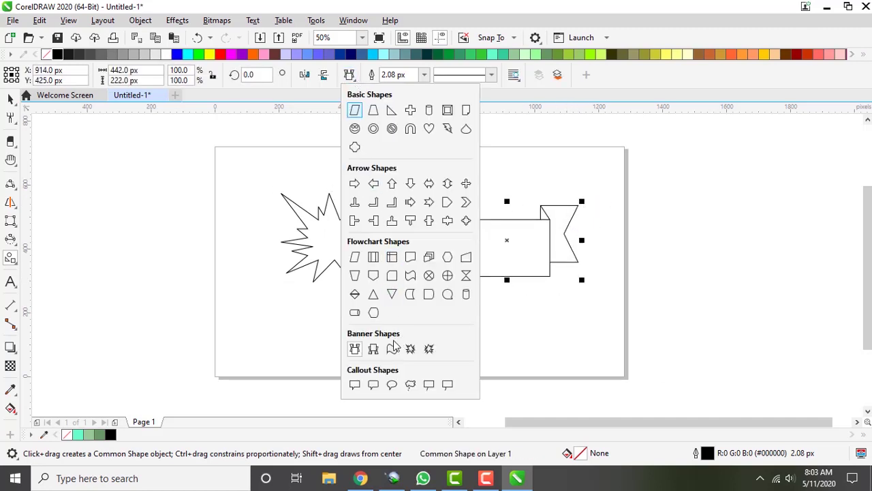
left_click(374, 349)
mouse_move(302, 350)
left_mouse_down()
mouse_move(370, 349)
mouse_move(551, 307)
left_mouse_up()
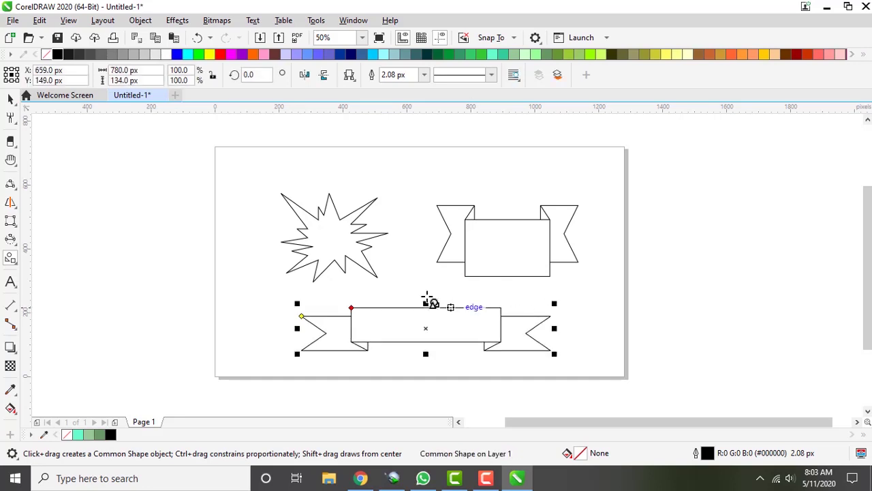
Delete the starburst and both banner shapes from the page
left_click(11, 102)
left_click_drag(228, 154, 667, 397)
key("Delete")
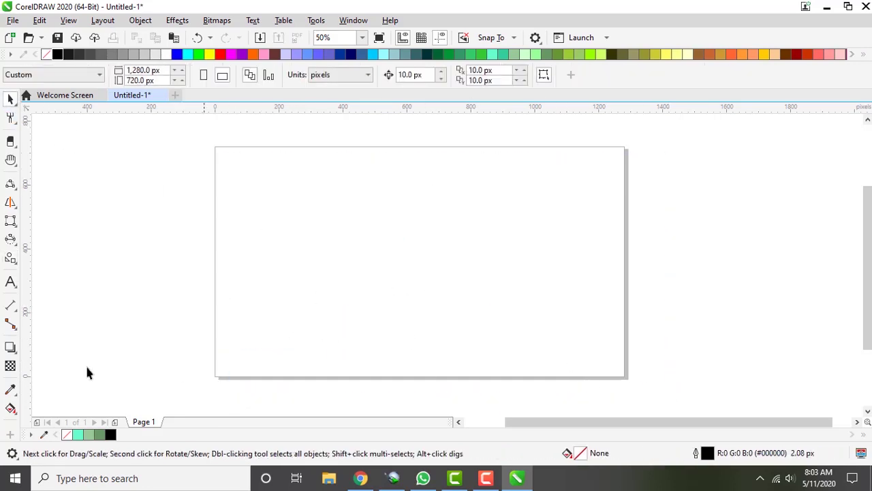
Draw a radial effect with the Impact tool near the page's upper-left corner
left_click(16, 266)
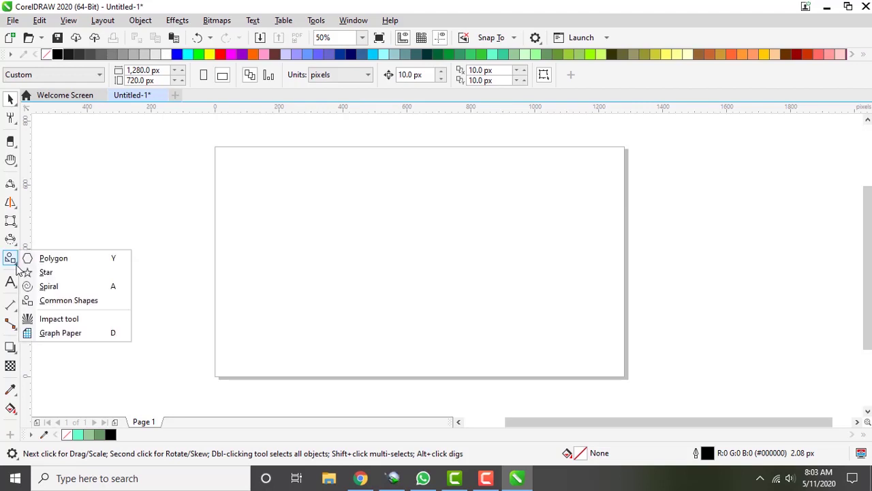
left_click(49, 319)
mouse_move(263, 183)
left_mouse_down()
mouse_move(411, 279)
mouse_move(293, 224)
left_mouse_up()
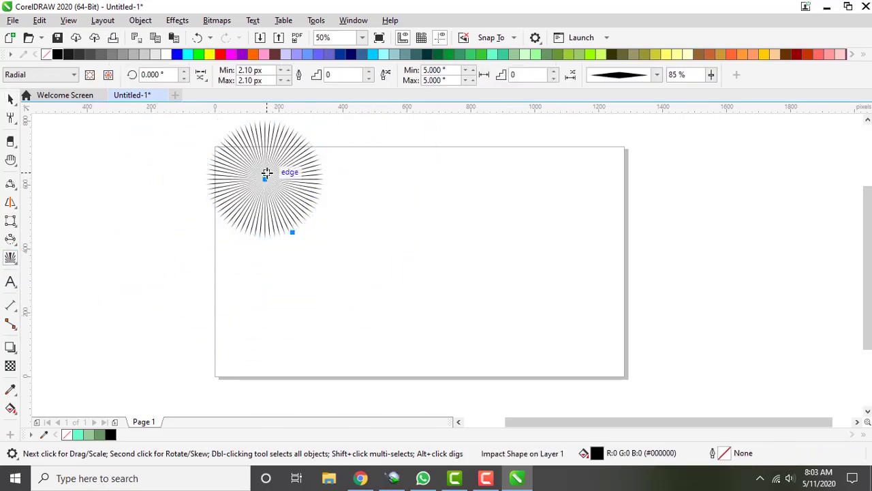
Move the radial impact shape towards the middle of the page and delete it
key("space")
left_click_drag(261, 182, 379, 251)
left_click(484, 243)
left_click_drag(524, 339, 516, 335)
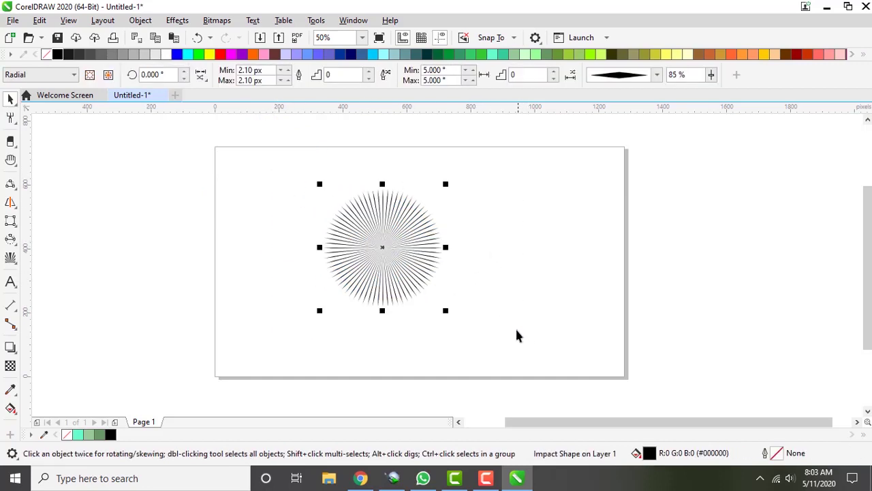
key("Delete")
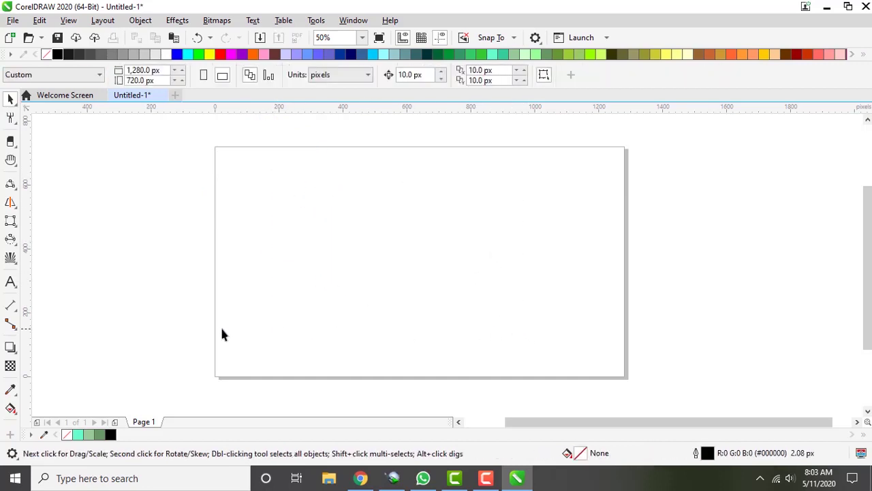
Draw a graph paper grid of 5 columns and 3 rows, about 1116 by 446 px, across the upper page
left_click(19, 267)
left_click(60, 334)
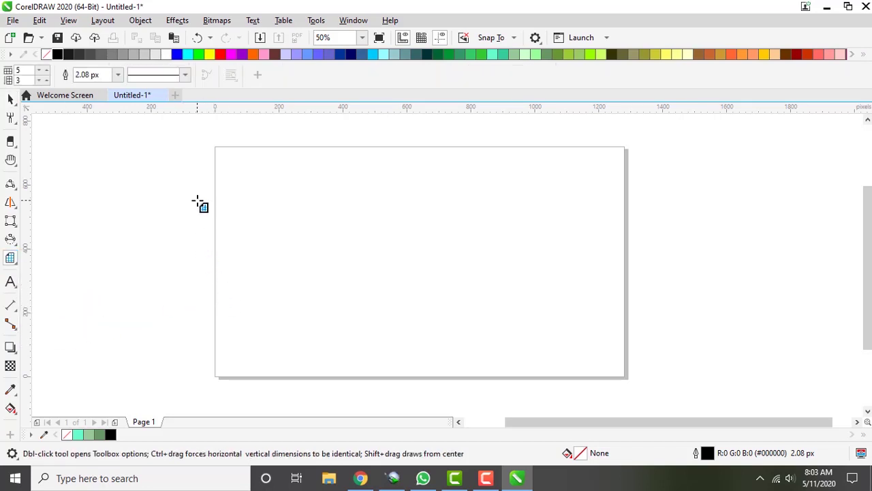
mouse_move(232, 162)
left_mouse_down()
mouse_move(382, 302)
mouse_move(589, 304)
left_mouse_up()
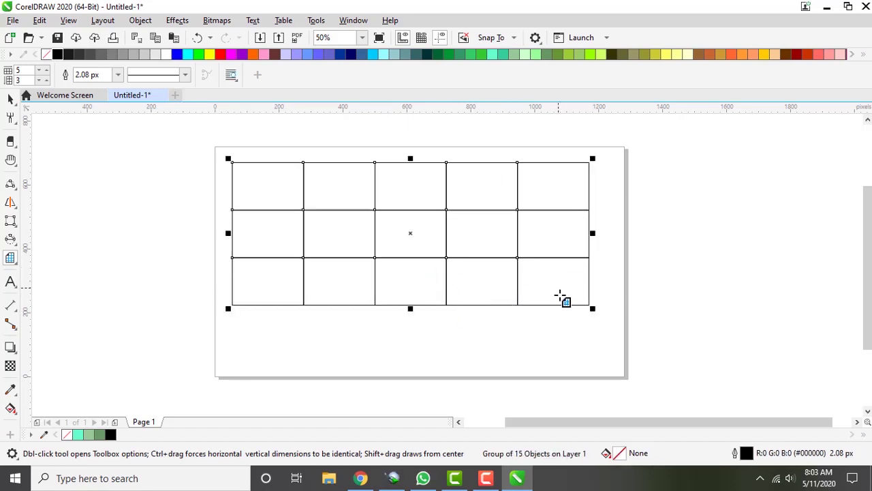
Delete the graph paper grid from the page
left_click(11, 99)
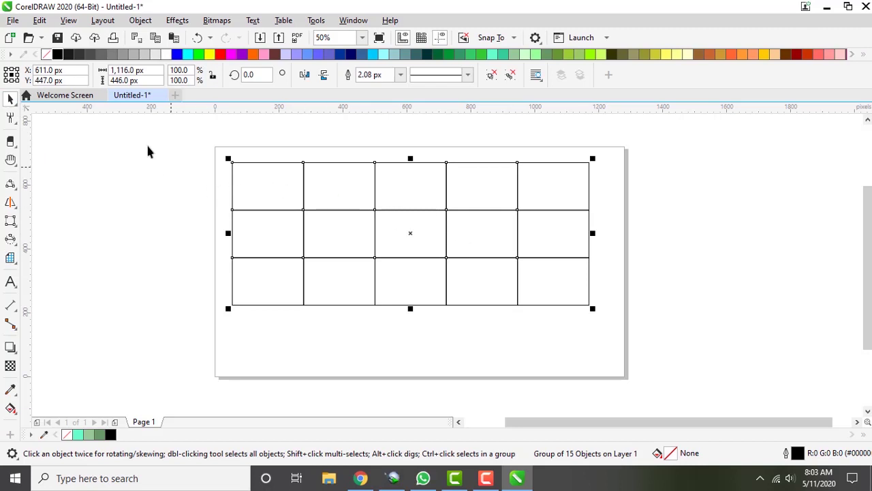
left_click(368, 202)
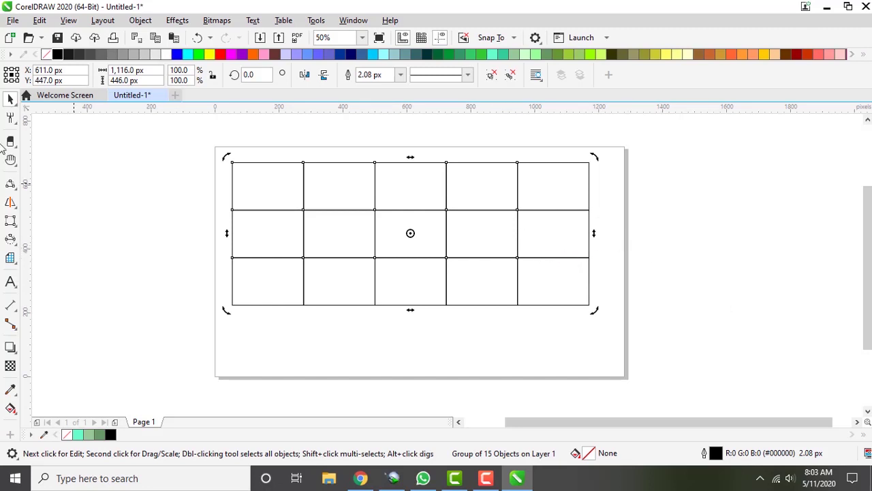
key("Delete")
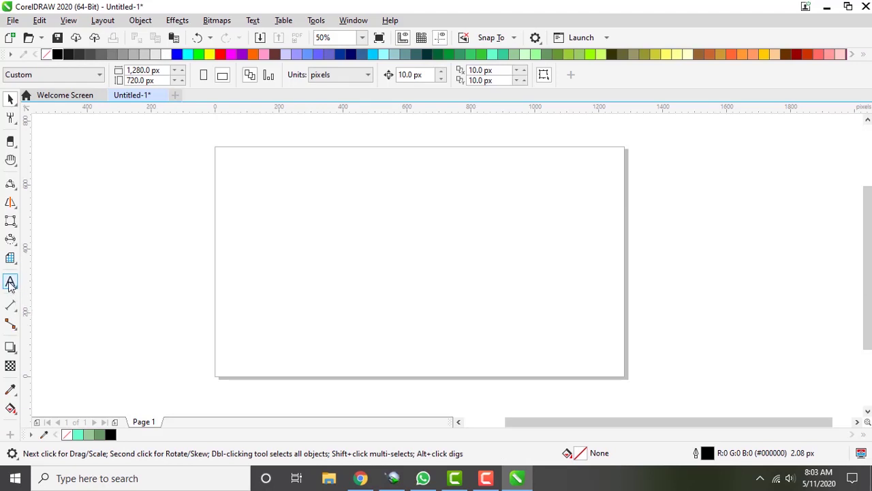
Add the artistic text "aku cinta indonesia" on the upper part of the page
left_click(10, 282)
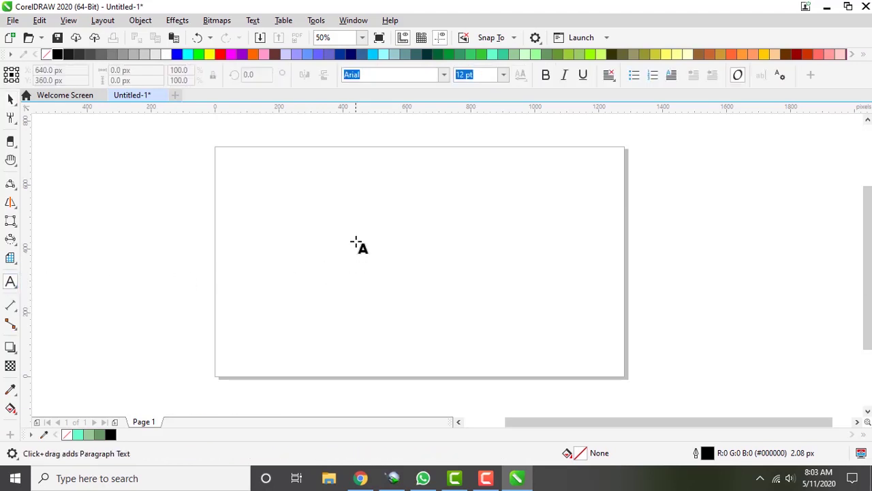
left_click(329, 214)
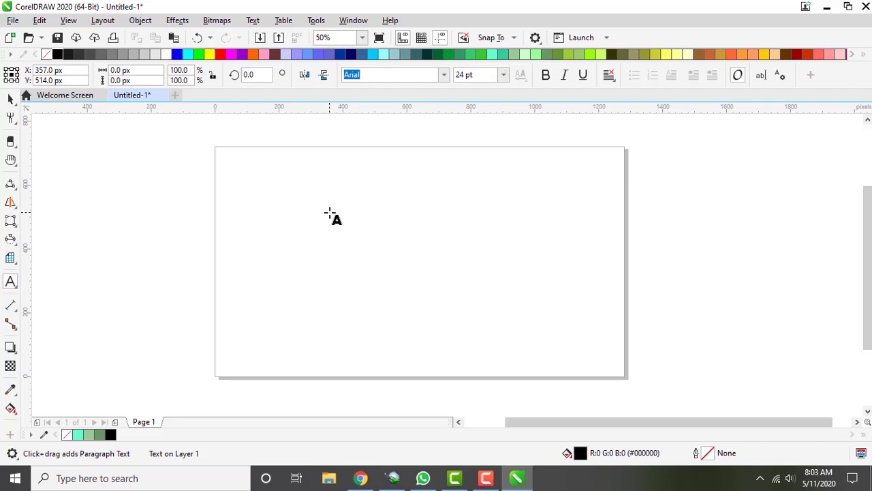
type("aku cinta indonesia")
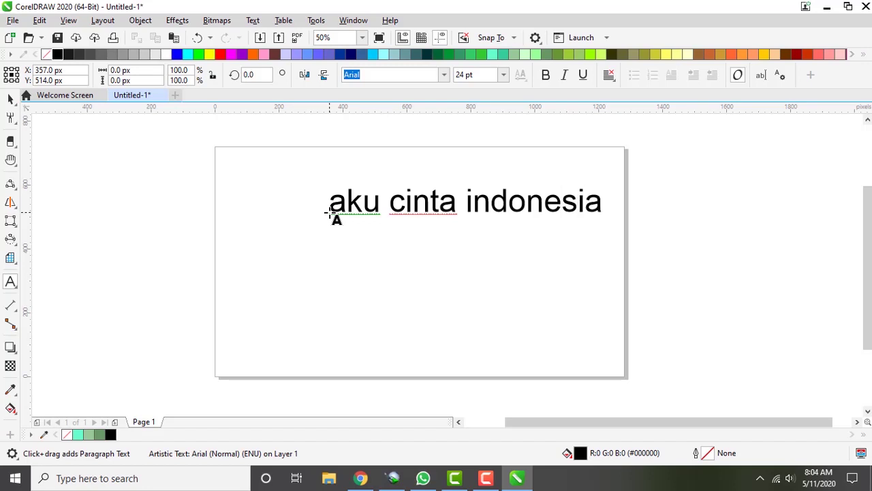
Move the text down and to the left, towards the middle of the page, and deselect it
left_click(10, 100)
left_click(58, 141)
left_click_drag(496, 208, 466, 245)
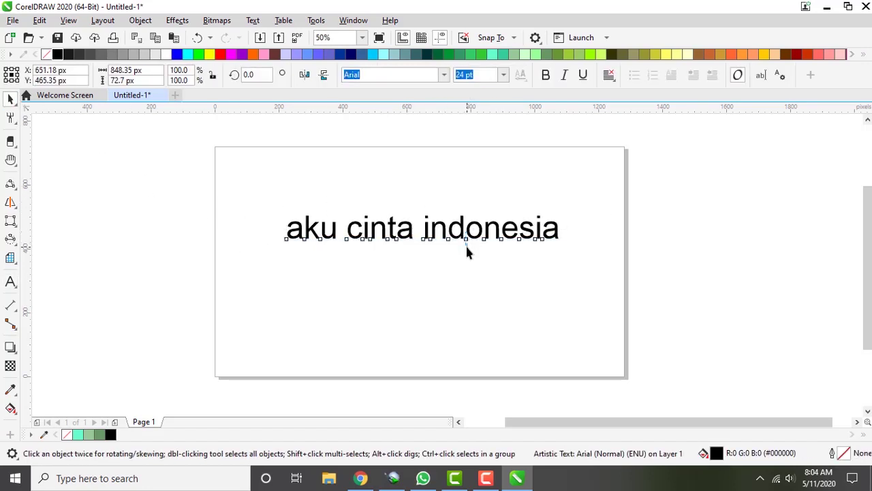
left_click(237, 271)
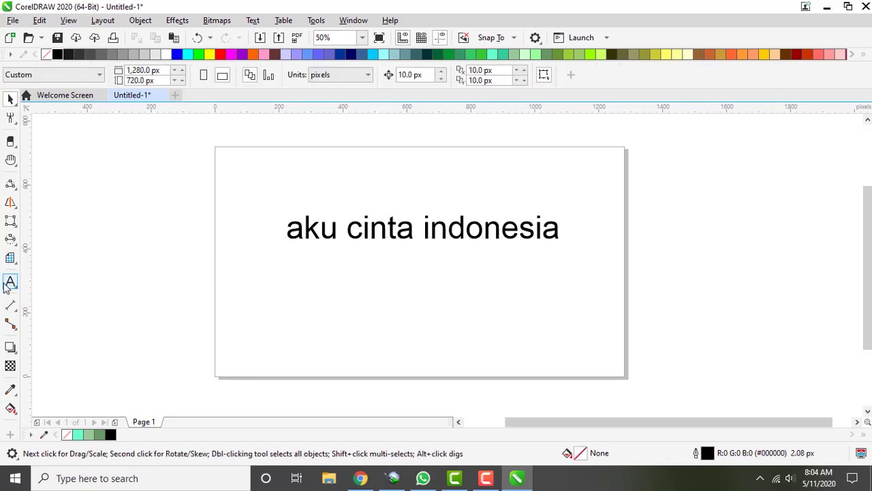
Delete the "aku cinta indonesia" text from the page
left_click(436, 232)
left_click_drag(461, 229, 460, 243)
left_click_drag(233, 178, 591, 303)
key("Delete")
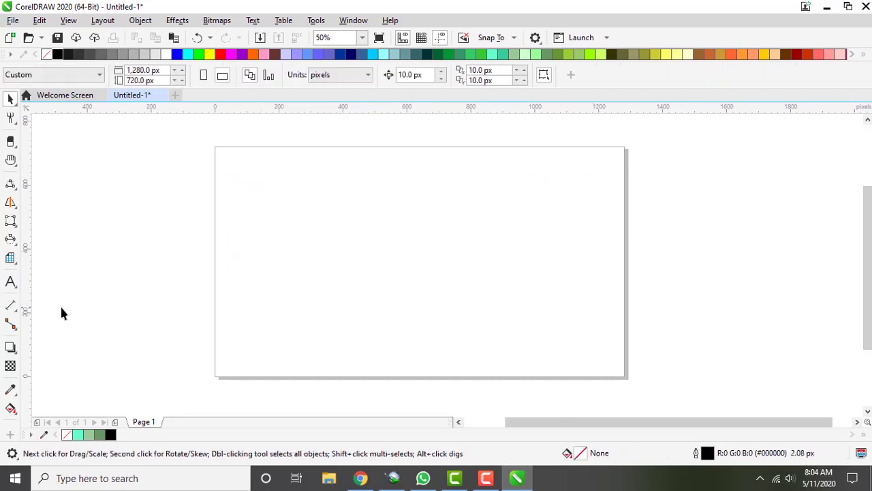
Draw a table of 3 rows and 4 columns covering the whole page, about 1278 by 716 px
left_click(11, 285)
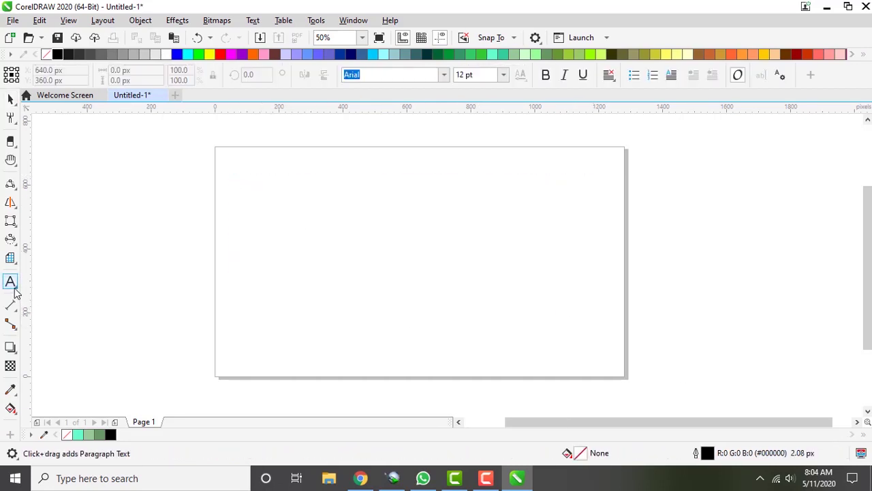
left_click(19, 288)
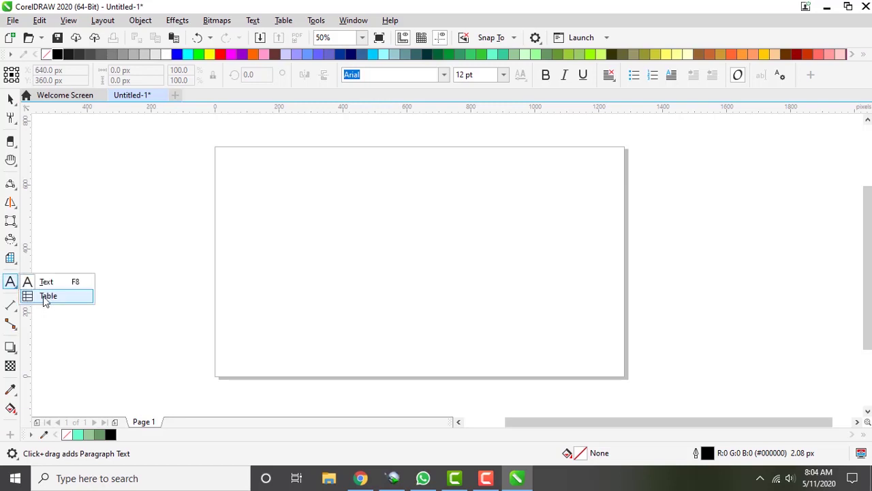
left_click(45, 295)
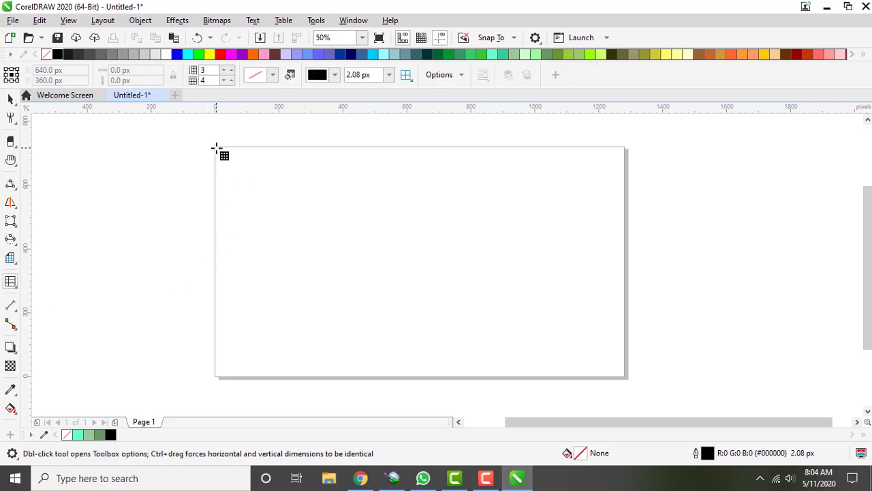
left_click_drag(215, 146, 304, 243)
left_click_drag(592, 365, 624, 375)
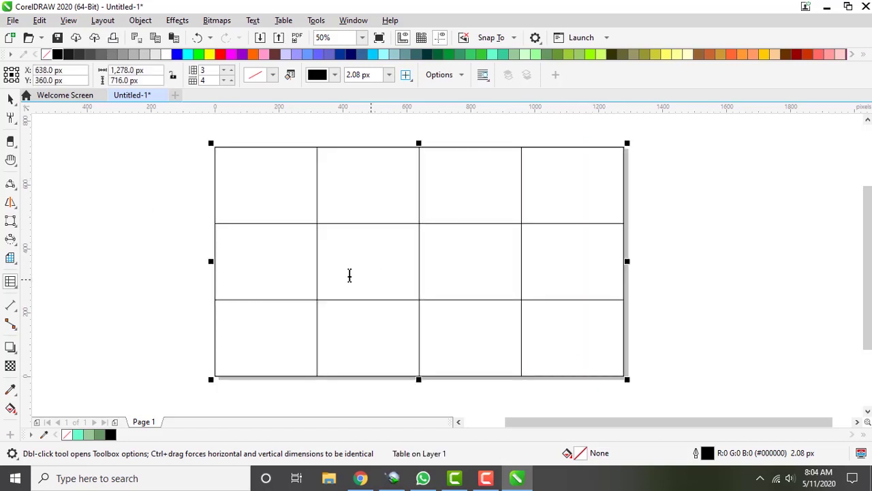
Increase the table to 6 columns and add one row
left_click(232, 78)
left_click(232, 78)
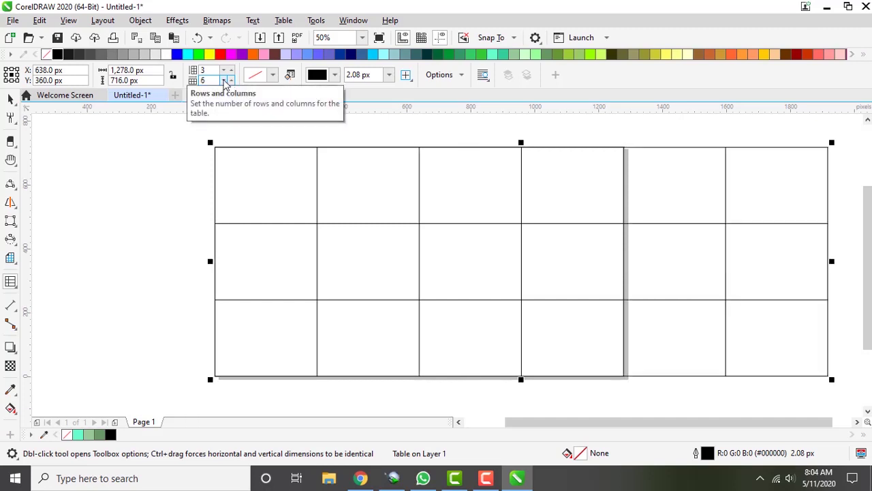
left_click(231, 71)
Reduce the table to 1 row and 3 columns
left_click(223, 70)
left_click(223, 71)
left_click(223, 70)
left_click(224, 81)
left_click(225, 81)
left_click(225, 81)
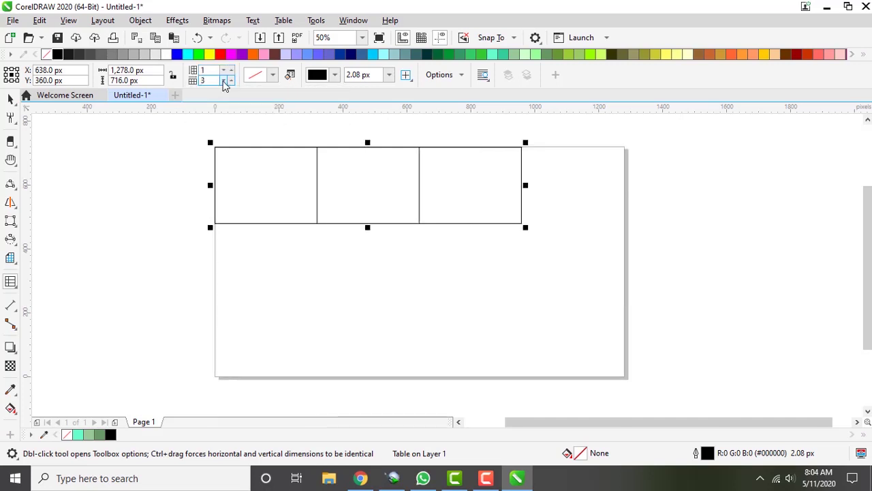
Delete the table from the page
left_click(10, 99)
left_click_drag(160, 141, 532, 250)
key("Delete")
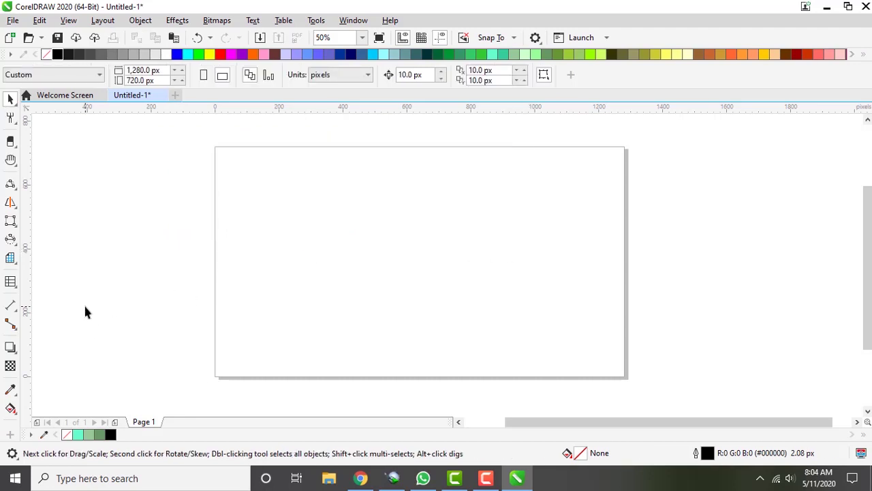
Switch from the Table tool back to the Text tool, and select the Parallel Dimension tool
left_click(14, 285)
left_click(43, 285)
left_click(14, 308)
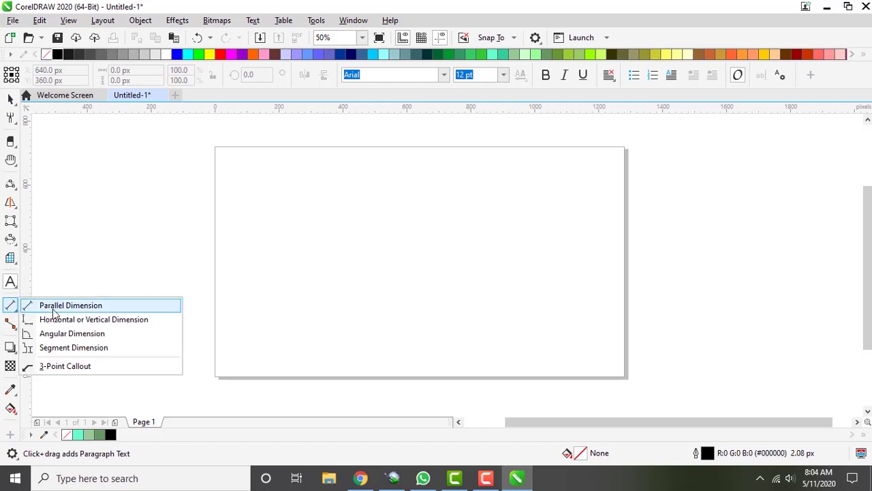
left_click(66, 306)
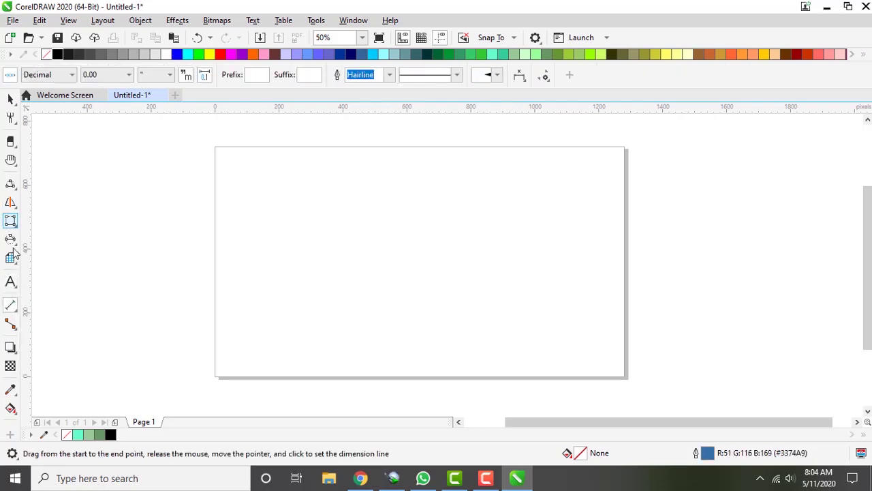
Draw a rectangle about 636 by 360 px and add a parallel dimension of its height along its right edge
left_click(12, 222)
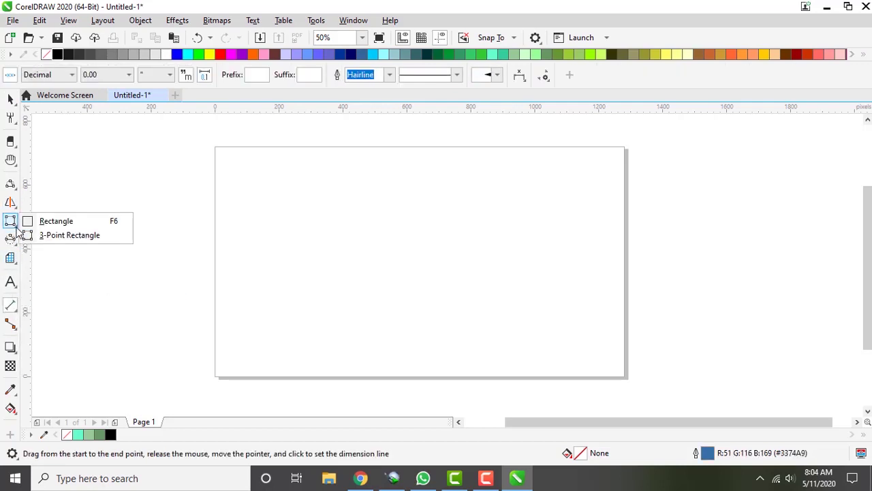
left_click(51, 220)
left_click_drag(271, 186, 475, 300)
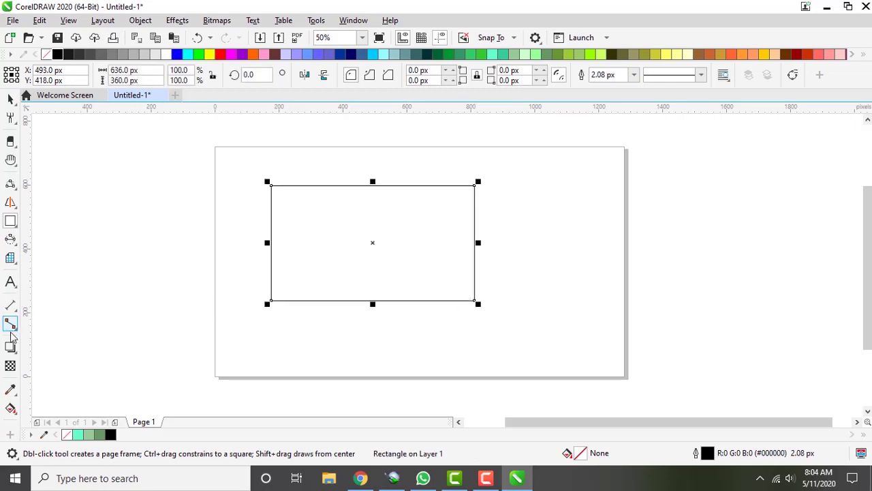
left_click_drag(272, 186, 271, 301)
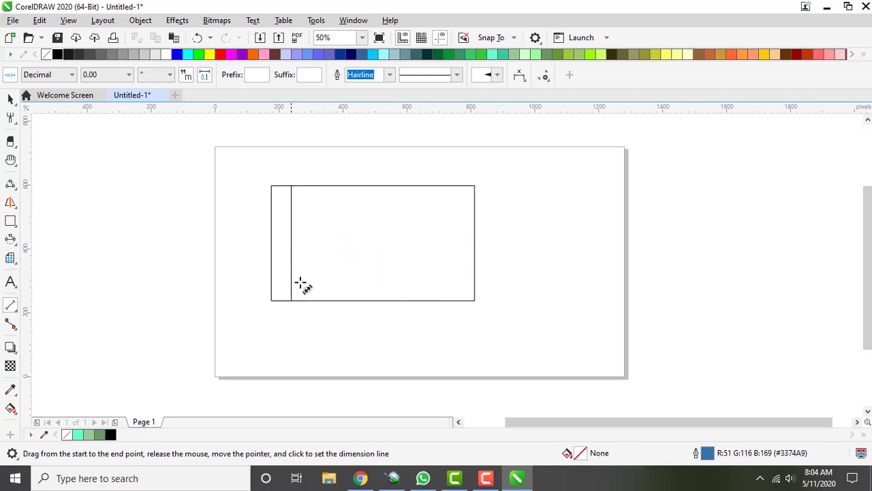
left_click(474, 275)
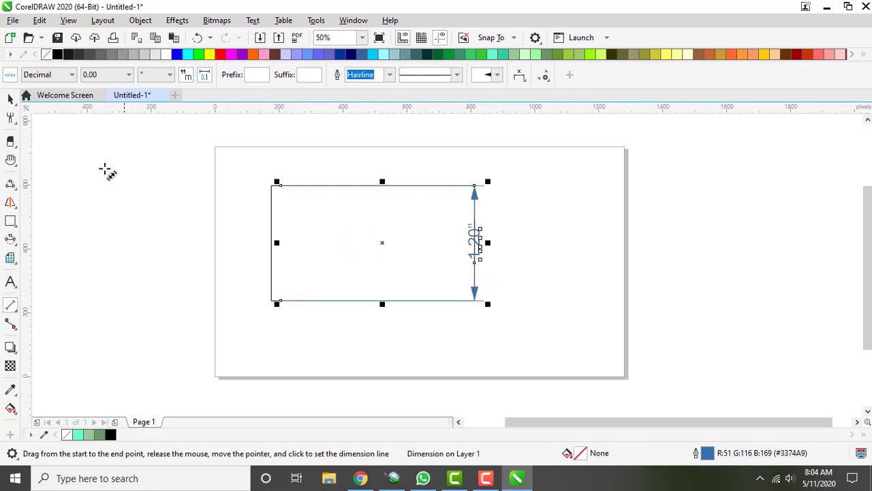
Delete the rectangle and its height dimension from the page
left_click(11, 100)
left_click(135, 186)
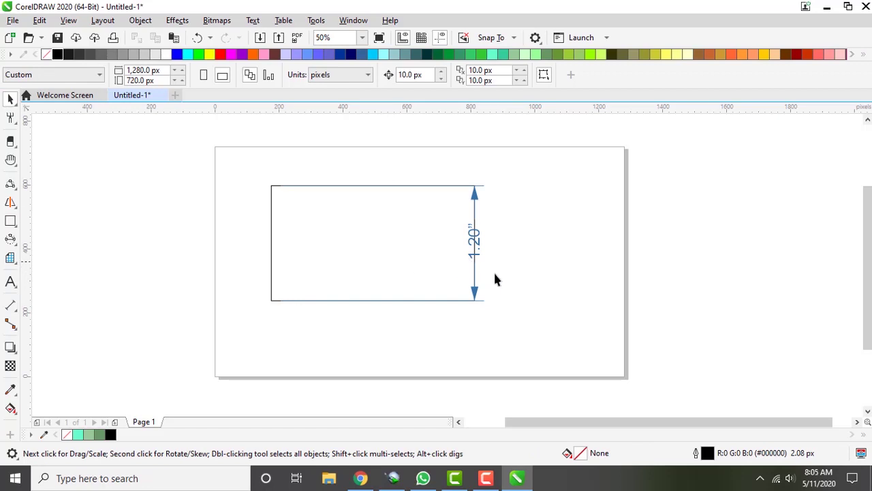
left_click_drag(593, 371, 593, 368)
key("Delete")
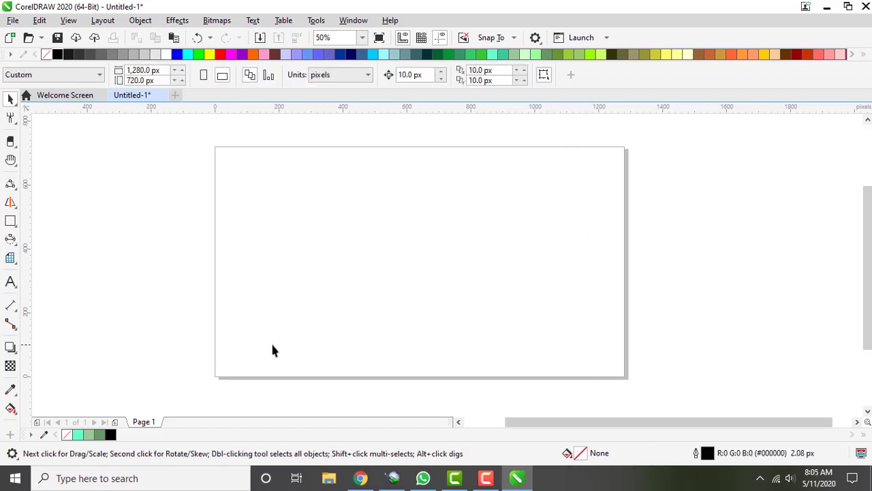
left_click(13, 327)
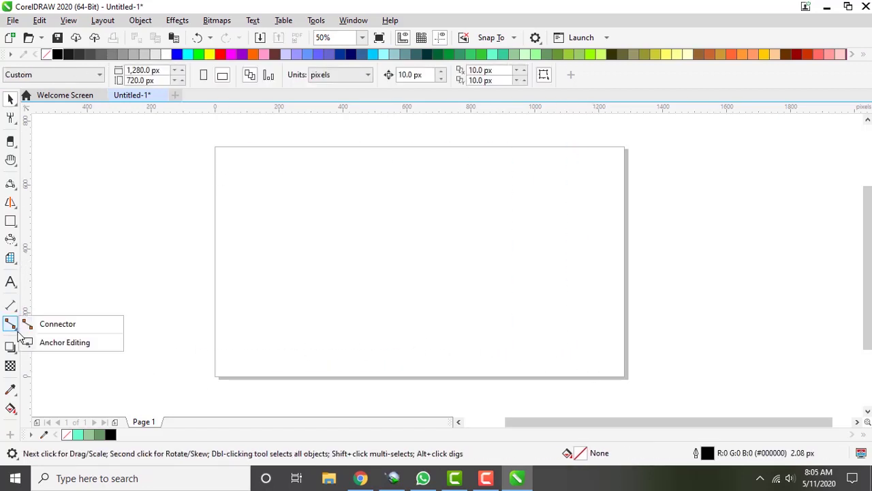
left_click(11, 220)
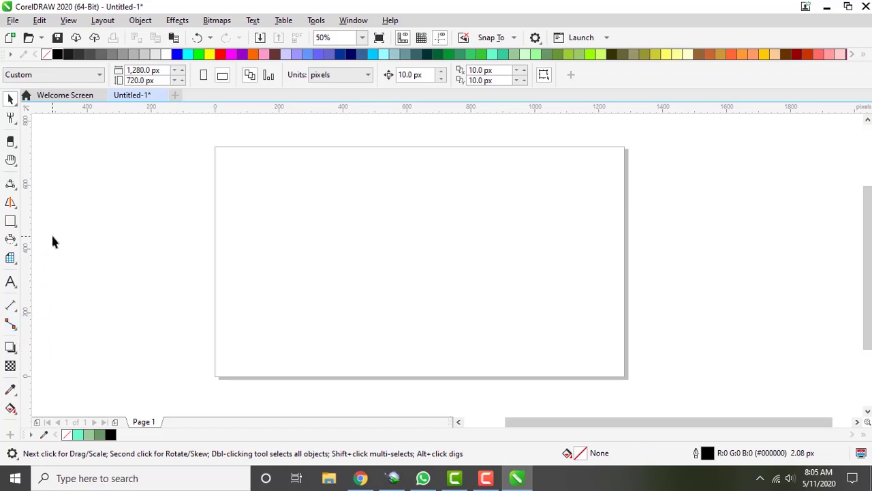
Draw a rectangle about 882 by 340 px and run a straight connector from its lower-right corner to its top edge's midpoint
mouse_move(275, 176)
left_mouse_down()
mouse_move(529, 282)
mouse_move(557, 283)
left_mouse_up()
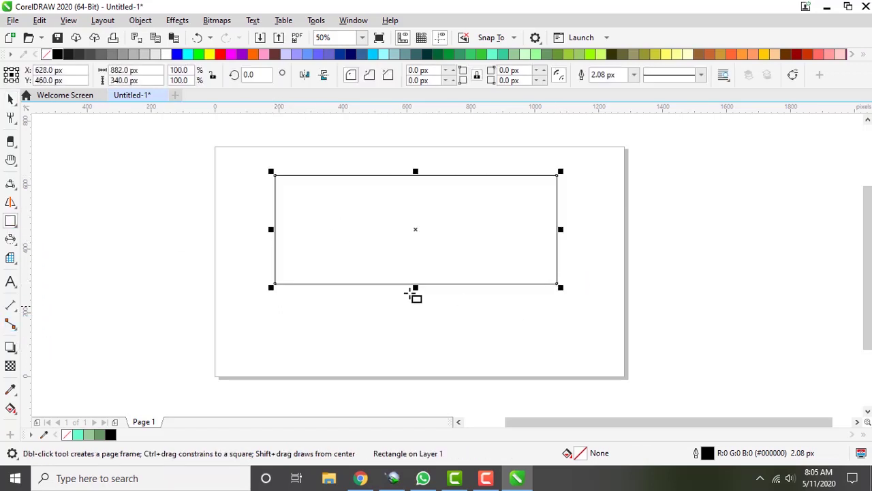
left_click(10, 325)
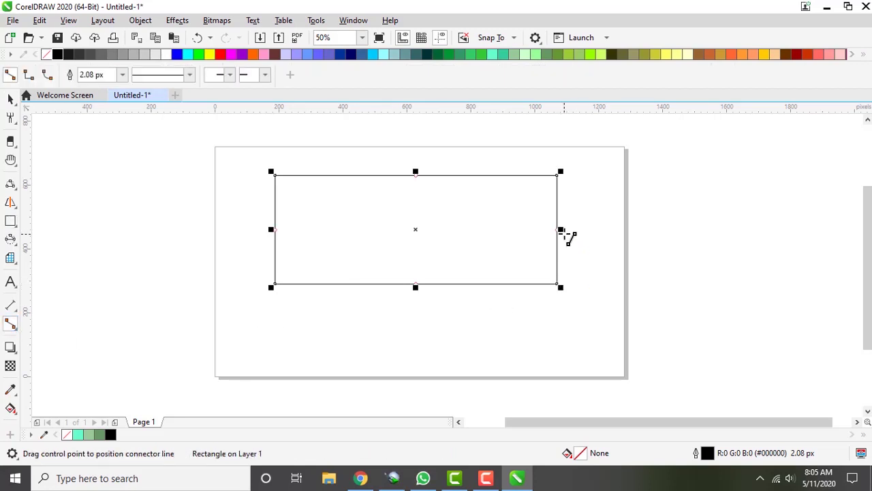
left_click_drag(558, 285, 417, 177)
key("space")
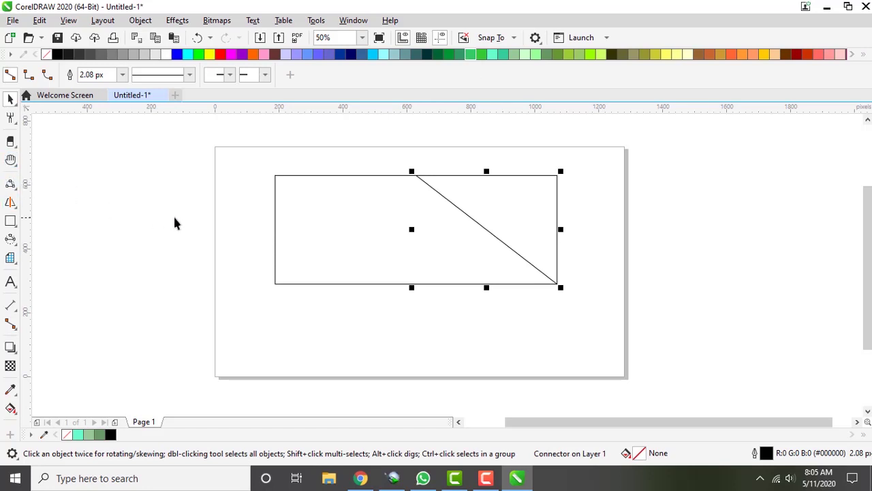
Fill the connected rectangle with the light turquoise palette colour #66FFCC
left_click(210, 162)
left_click_drag(597, 315, 598, 314)
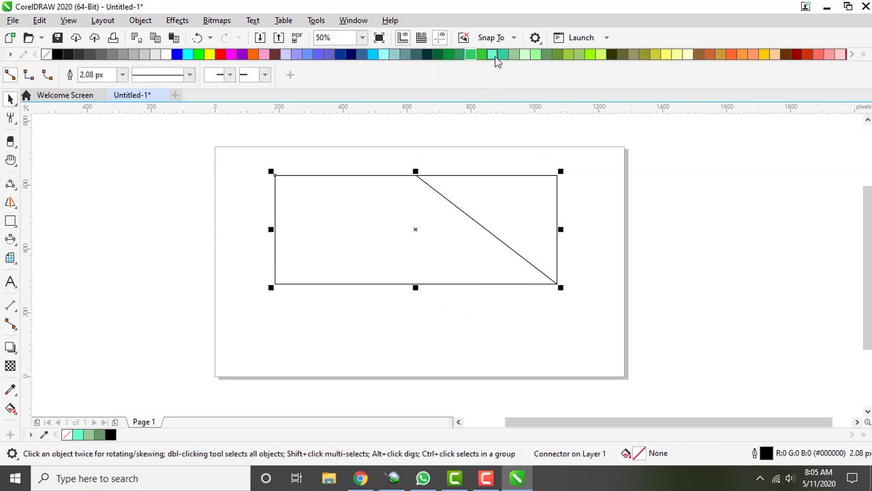
left_click(498, 61)
left_click(610, 140)
Move the filled rectangle repeatedly around the page with its connector line attached
left_click_drag(450, 238, 481, 249)
left_click_drag(618, 184, 454, 214)
left_click_drag(404, 235, 479, 211)
left_click_drag(432, 246, 471, 264)
left_click_drag(457, 269, 401, 230)
left_click_drag(427, 250, 385, 224)
left_click_drag(402, 241, 422, 269)
left_click_drag(404, 237, 421, 266)
left_click_drag(447, 280, 475, 295)
left_click_drag(425, 275, 404, 266)
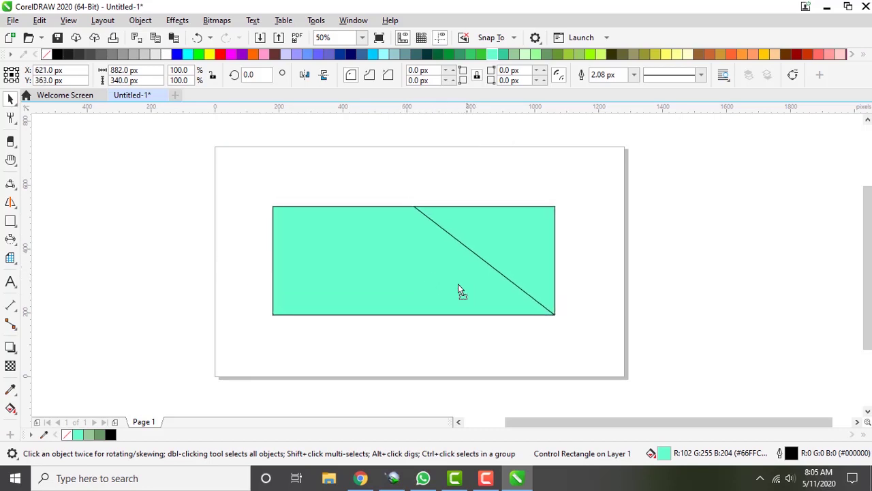
left_click_drag(465, 287, 438, 269)
Delete the turquoise rectangle together with its connector line
left_click(613, 280)
left_click(401, 244)
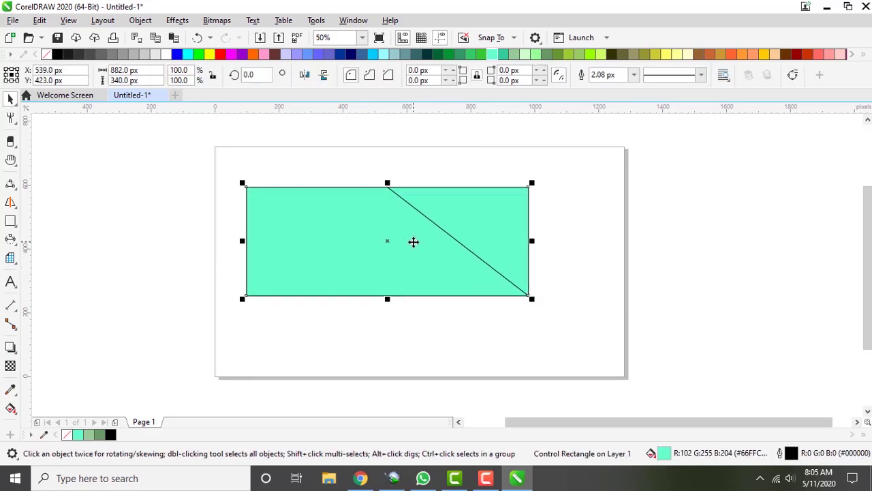
key("Delete")
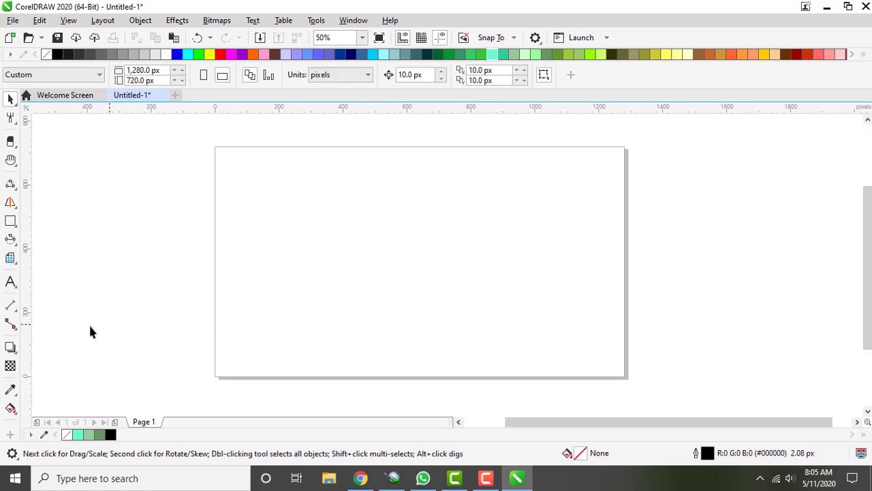
Choose the Anchor Editing tool for connectors, and draw a rectangle about 904 by 270 px on the page
left_click(14, 329)
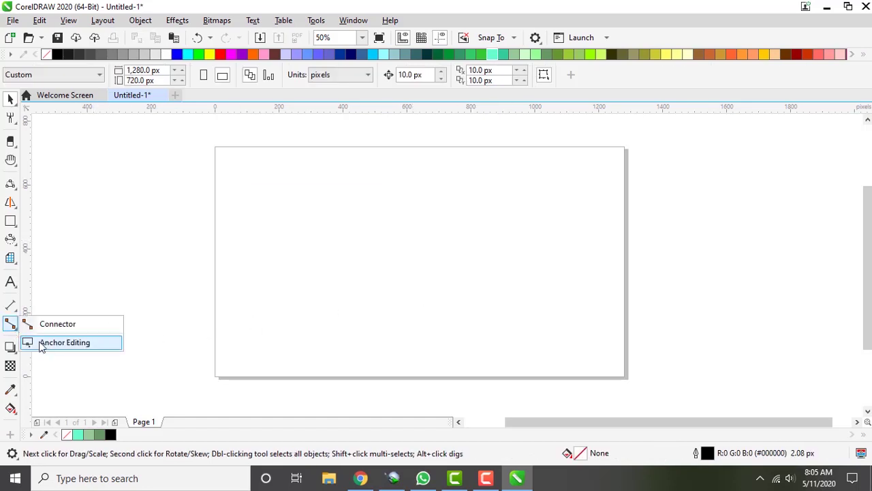
left_click(41, 342)
left_click(10, 221)
left_click_drag(297, 185, 587, 272)
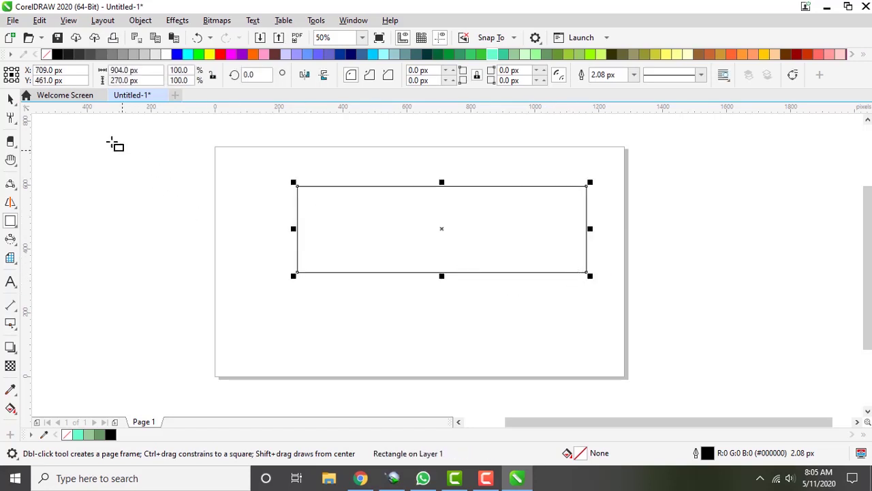
Examine the anchor points on the rectangle's edges with the Anchor Editing tool and compare them with its Pick tool nodes
left_click(11, 101)
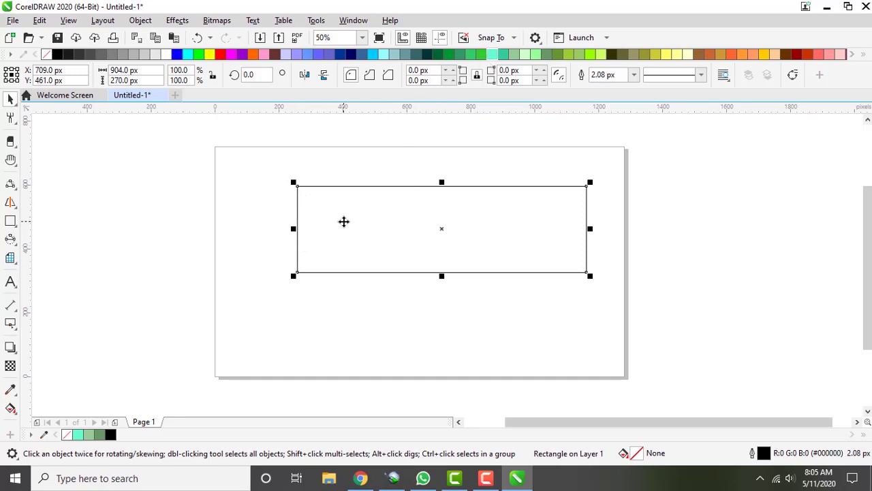
scroll(475, 223, "up", 2)
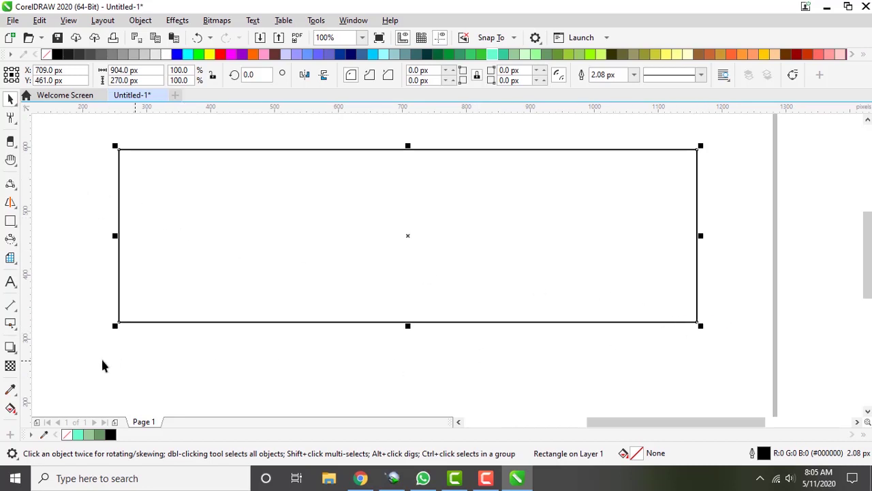
left_click(11, 325)
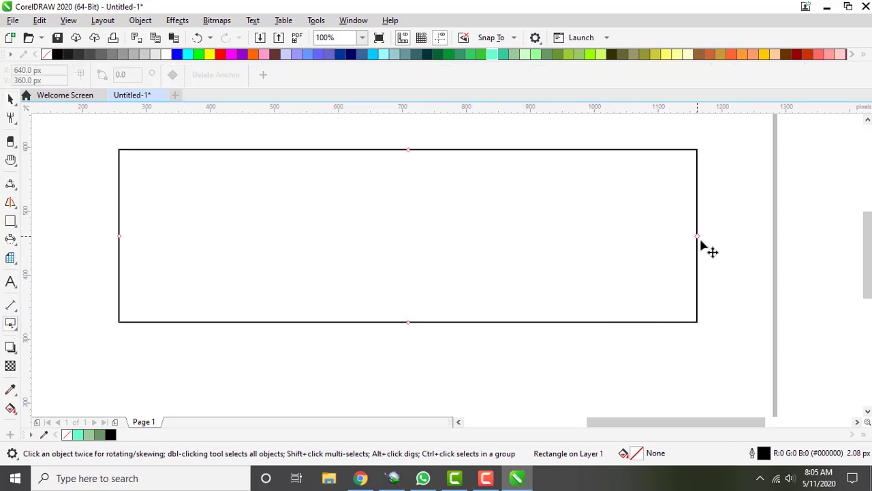
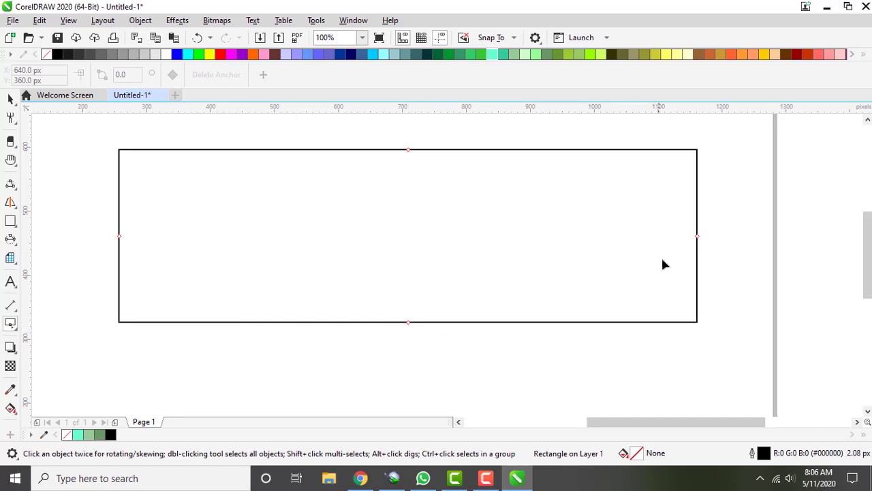
left_click(10, 99)
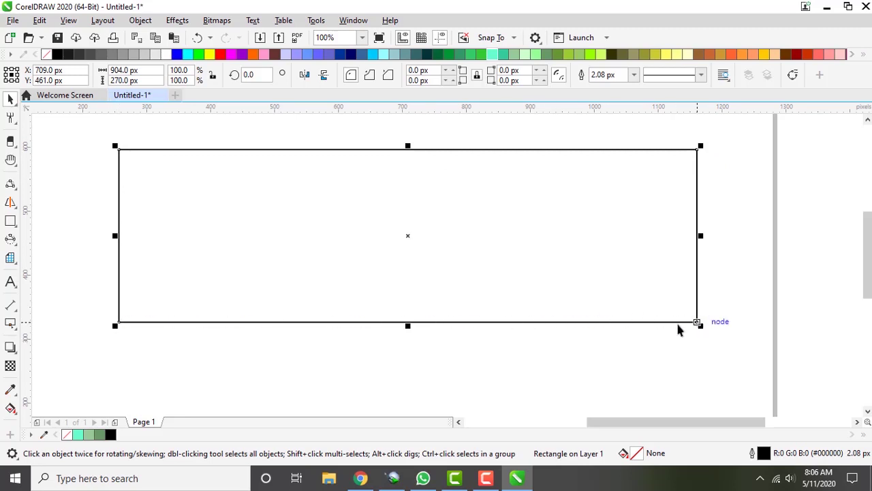
left_click(11, 323)
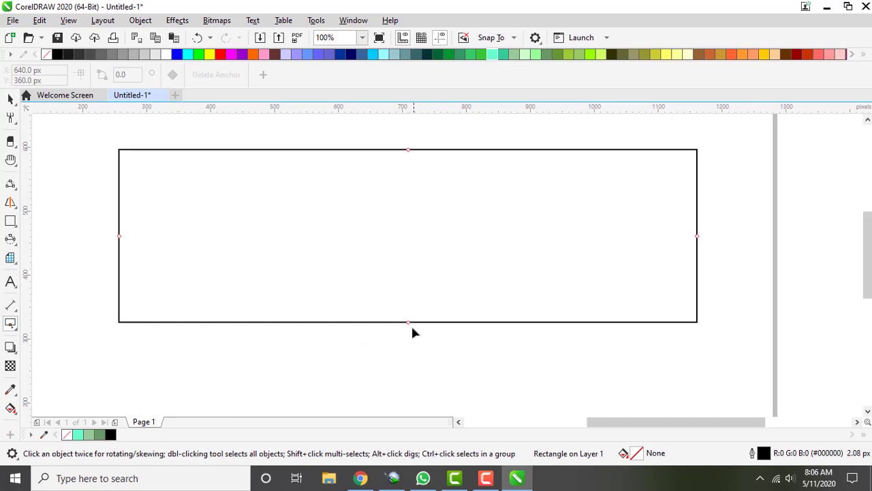
Try to edit the anchors at the midpoints of the rectangle's four edges, and delete the rectangle
left_click_drag(408, 322, 424, 343)
double_click(697, 236)
double_click(411, 150)
double_click(119, 236)
left_click(10, 99)
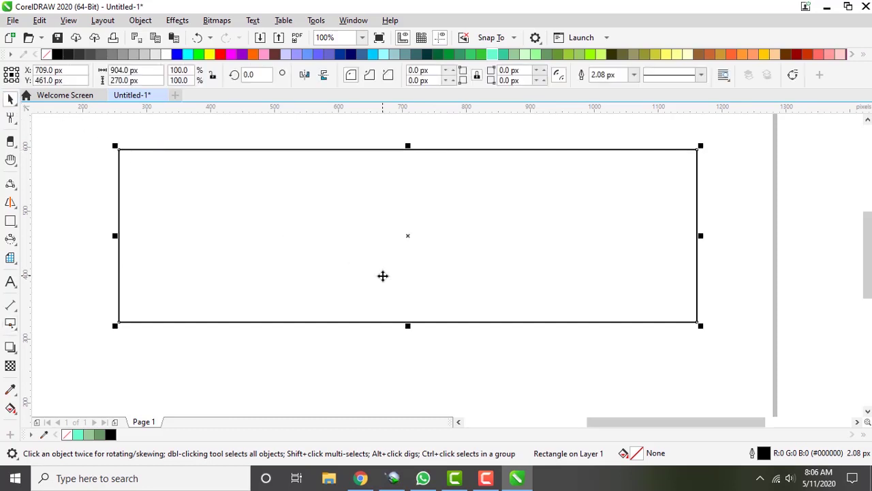
key("Delete")
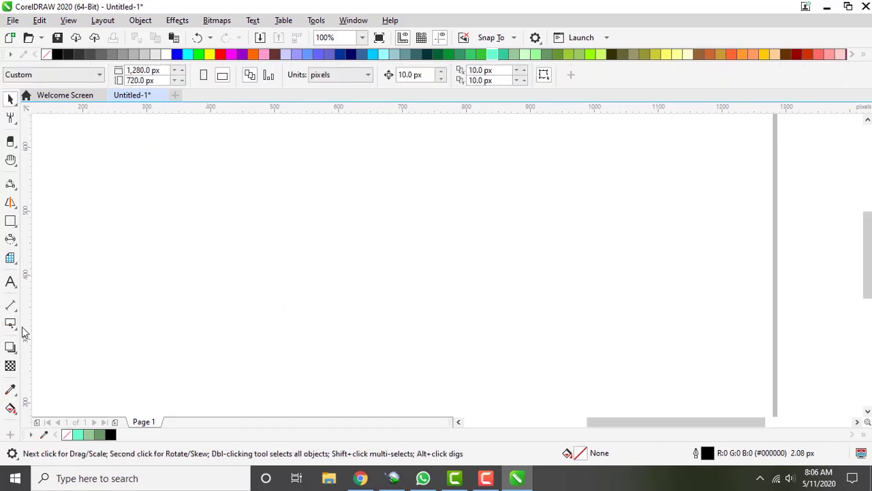
Draw a rectangle about 338 by 199 px and fill it with green #339966
left_click(10, 348)
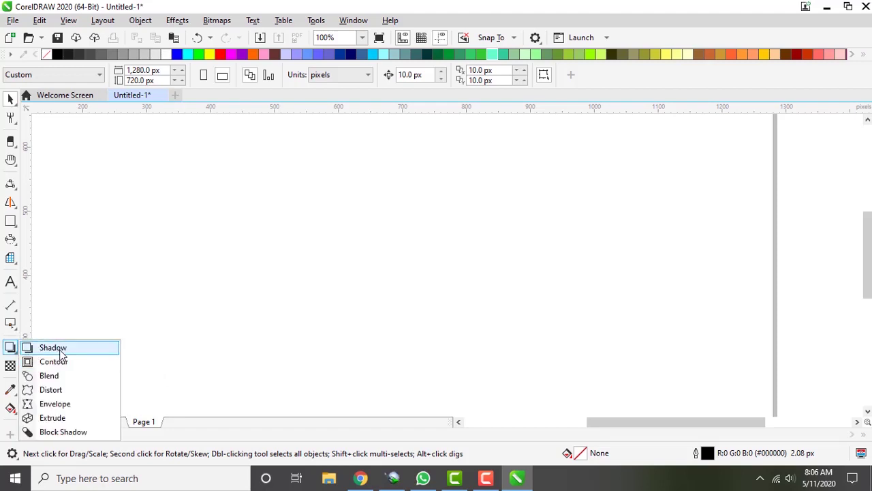
left_click(11, 223)
left_click(56, 221)
left_click_drag(286, 178, 503, 306)
left_click(459, 55)
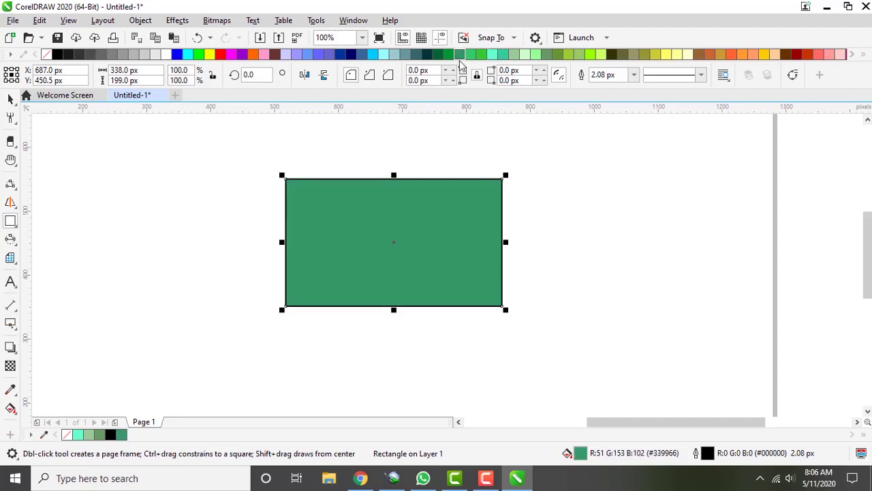
Add a perspective drop shadow to the green rectangle, cast from its top edge's midpoint down beyond its lower-right corner
left_click(12, 347)
left_click(16, 352)
left_click(52, 348)
left_click_drag(394, 180, 570, 307)
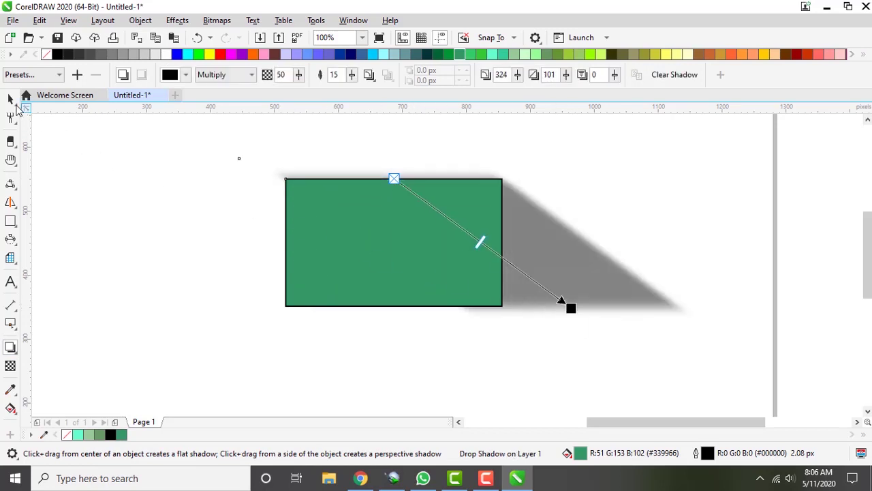
Delete the green rectangle together with its drop shadow
left_click(10, 99)
left_click(202, 206)
left_click(427, 245)
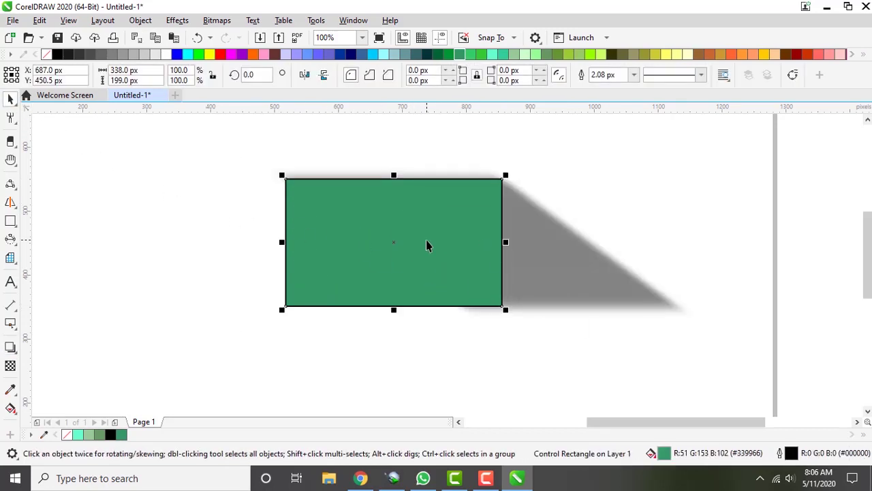
key("Delete")
Draw a rectangle about 447 by 146 px and add a one-step outside contour with an offset of about 19 px
left_click(11, 220)
left_click_drag(297, 170, 584, 263)
left_click(15, 351)
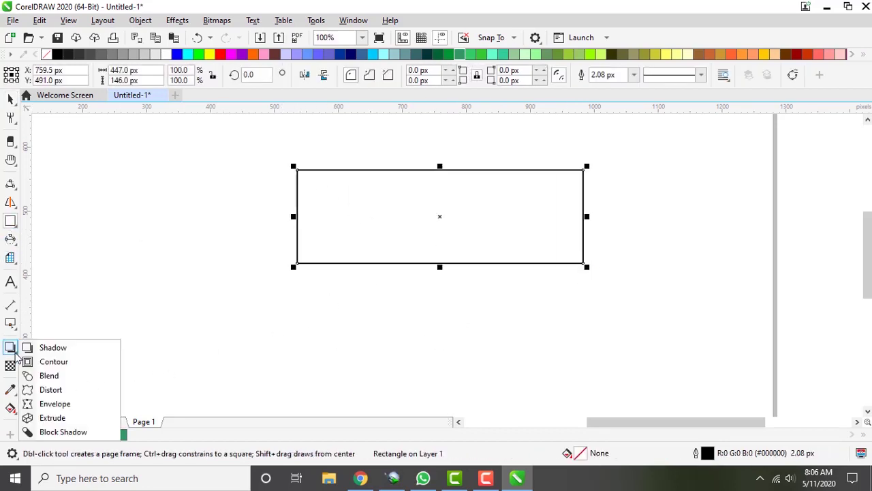
left_click(48, 360)
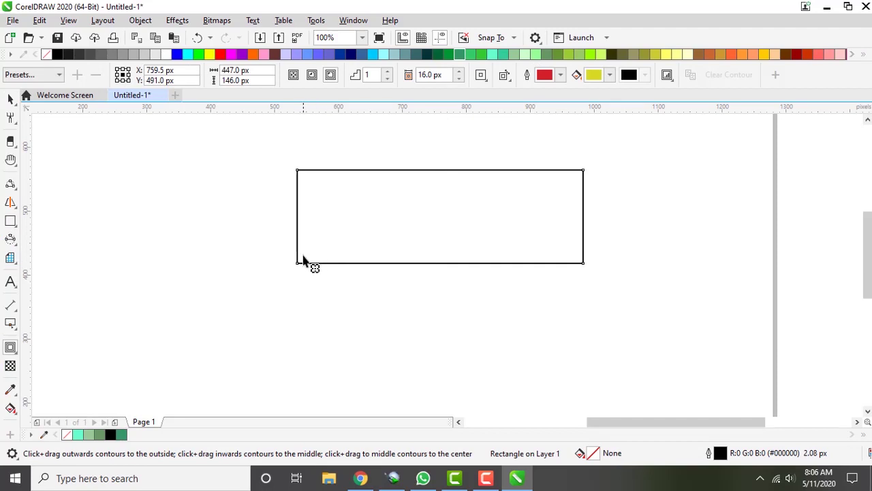
mouse_move(297, 264)
left_mouse_down()
mouse_move(271, 277)
mouse_move(285, 276)
left_mouse_up()
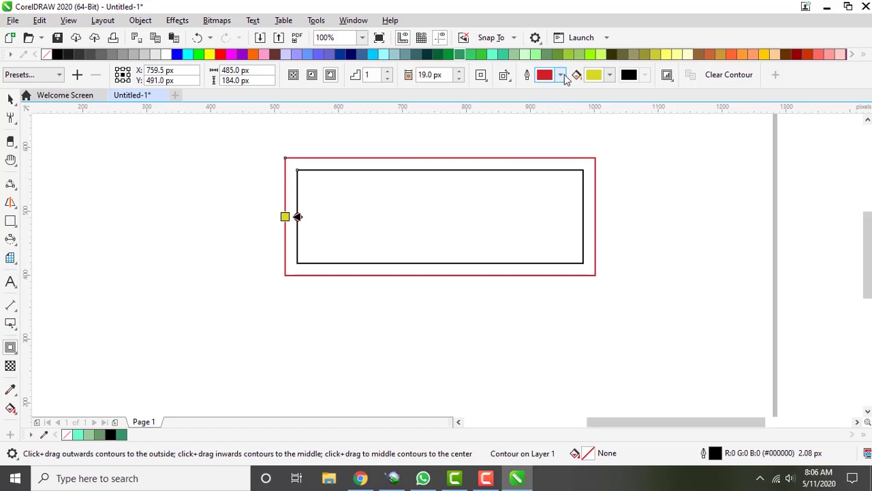
Set the contour's outline colour to near-white RGB 254, 254, 254 (#FEFEFE)
left_click(560, 75)
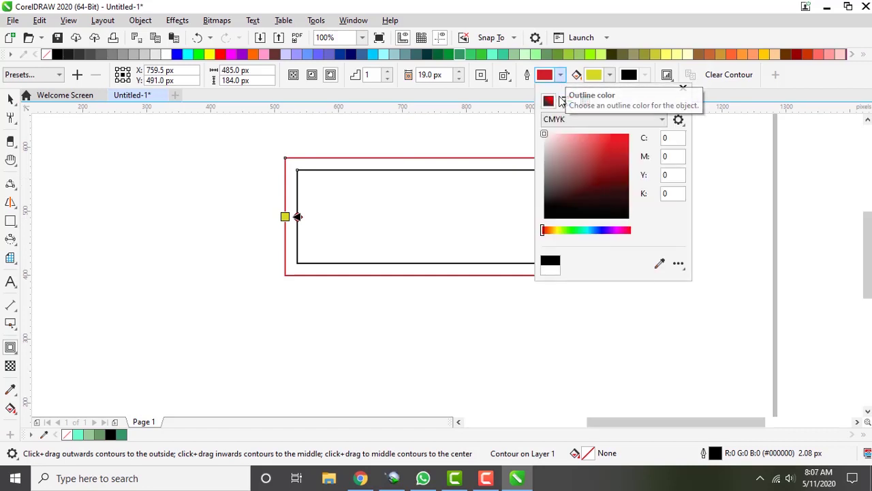
left_click(661, 120)
left_click(553, 152)
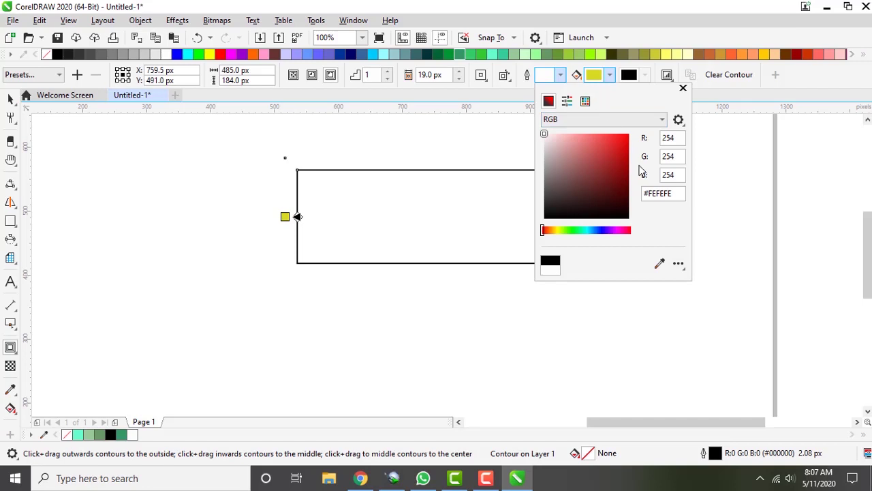
left_click(683, 89)
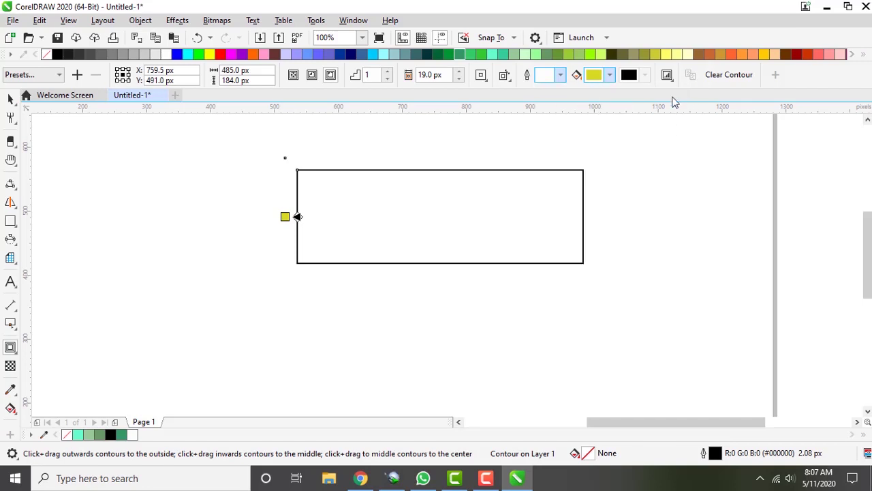
Set the contour's fill colour to red, CMYK 9, 100, 100, 2
left_click(611, 76)
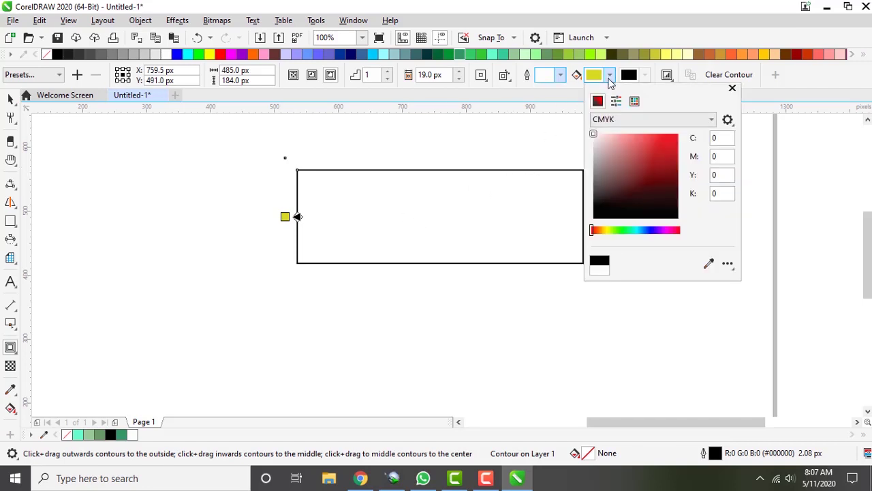
left_click(660, 155)
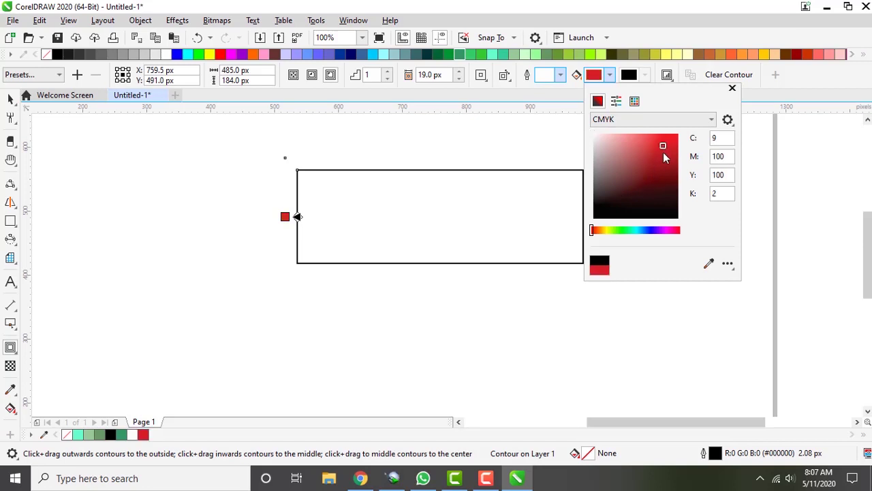
left_click(733, 88)
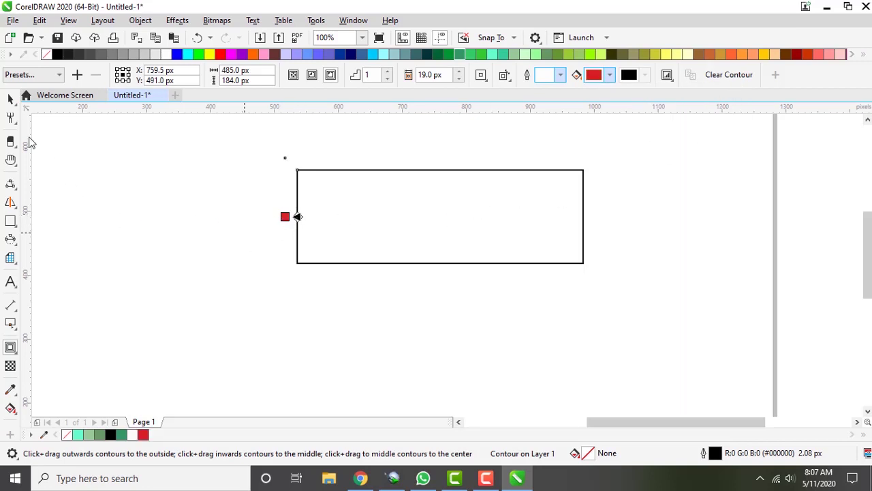
Widen the rectangle's outside contour to an offset of about 46 px
left_click(11, 100)
left_click(253, 237)
left_click(349, 253)
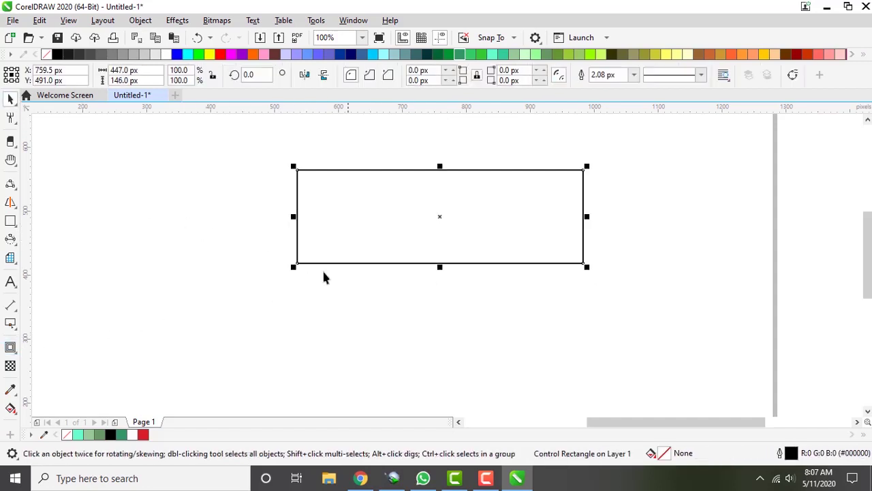
left_click(13, 348)
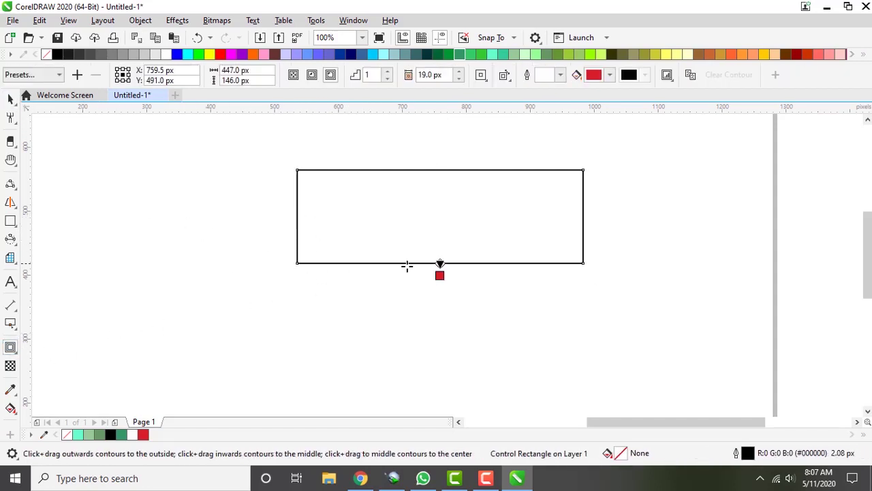
left_click_drag(441, 276, 432, 298)
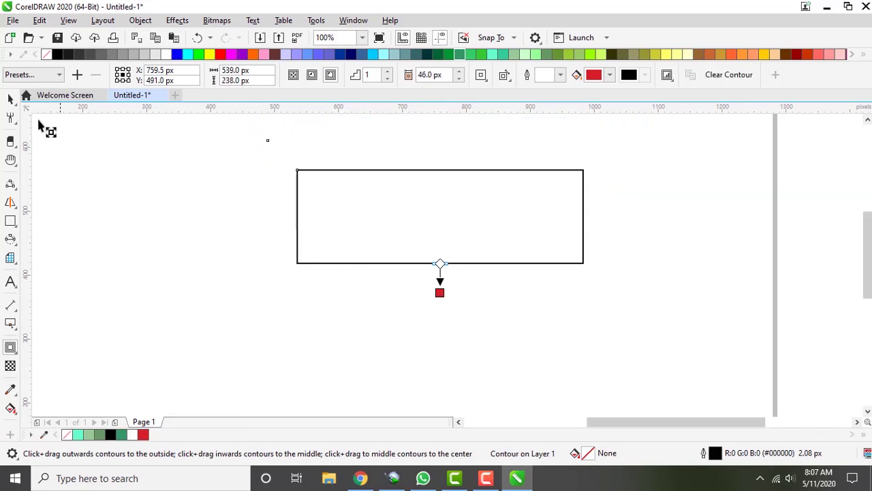
Fill the contoured rectangle with dark blue from the colour palette and deselect it
left_click(10, 99)
left_click(412, 206)
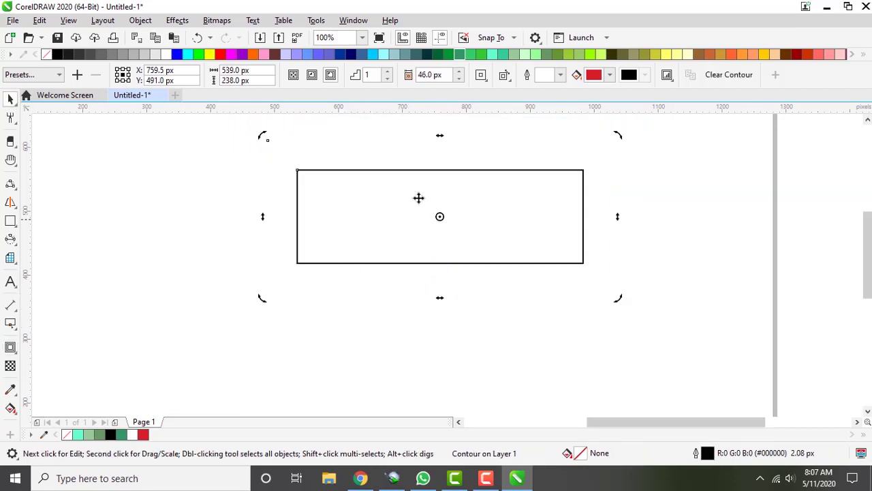
left_click(340, 54)
left_click(173, 198)
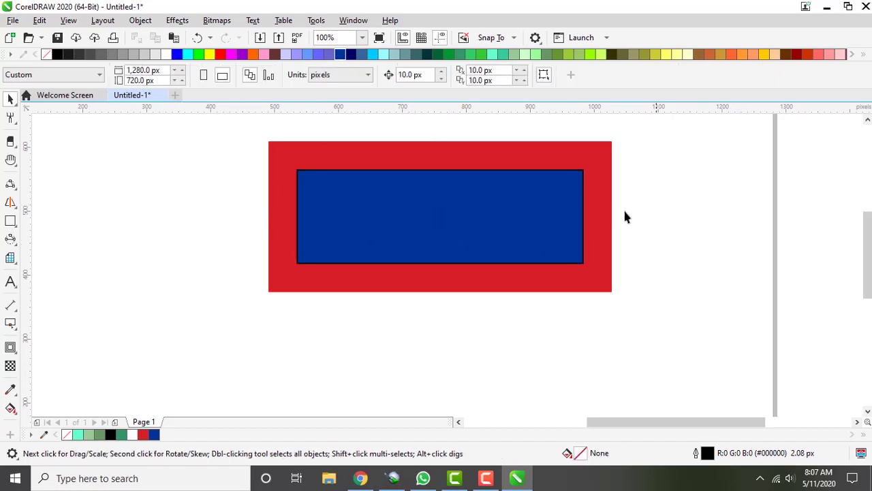
Select the contoured rectangle together with its contour and increase the contour to three steps
scroll(563, 238, "down", 1)
scroll(563, 238, "up", 1)
left_click_drag(240, 136, 636, 336)
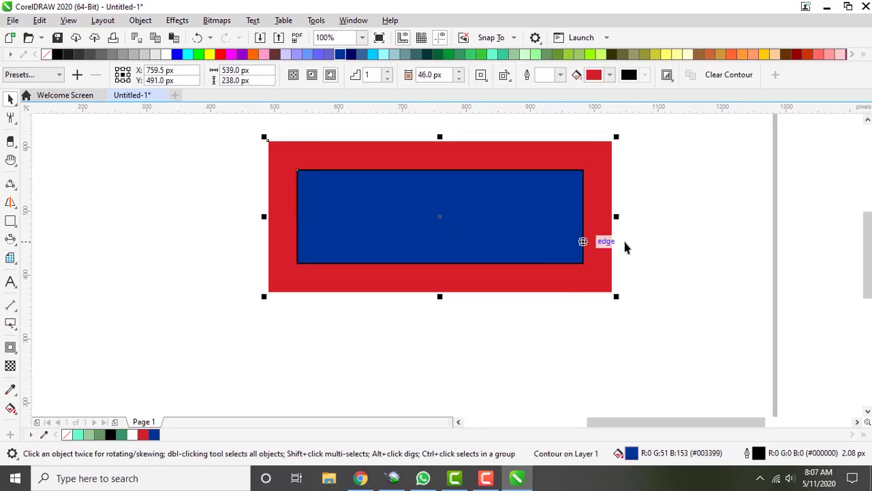
left_click(501, 238)
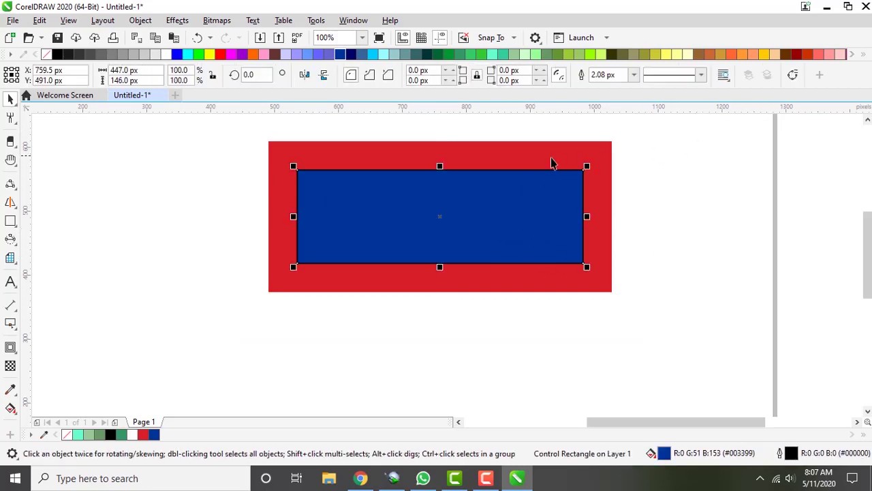
left_click_drag(211, 140, 638, 299)
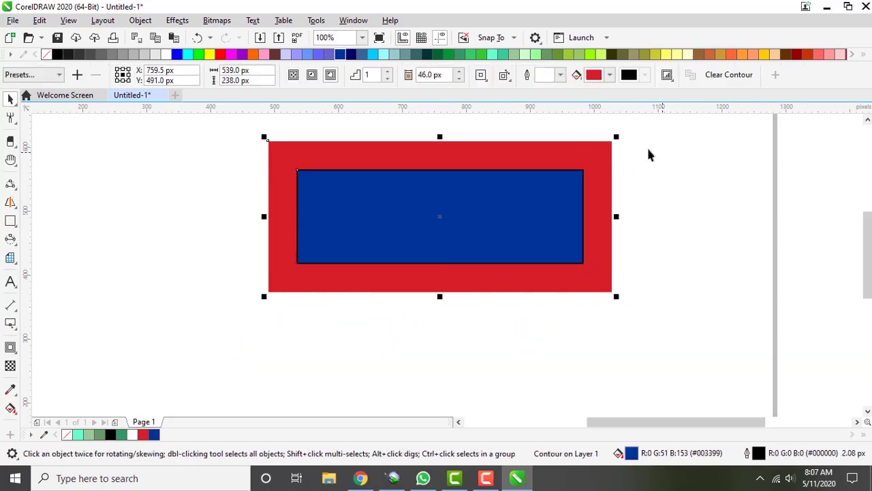
left_click(387, 72)
left_click(388, 72)
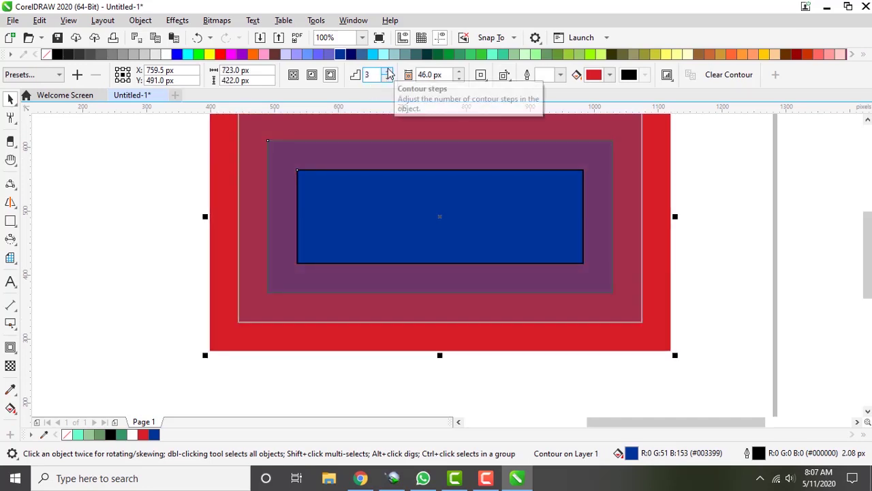
Raise the number of contour steps around the rectangle to 6
scroll(766, 272, "up", 2)
scroll(766, 274, "down", 2)
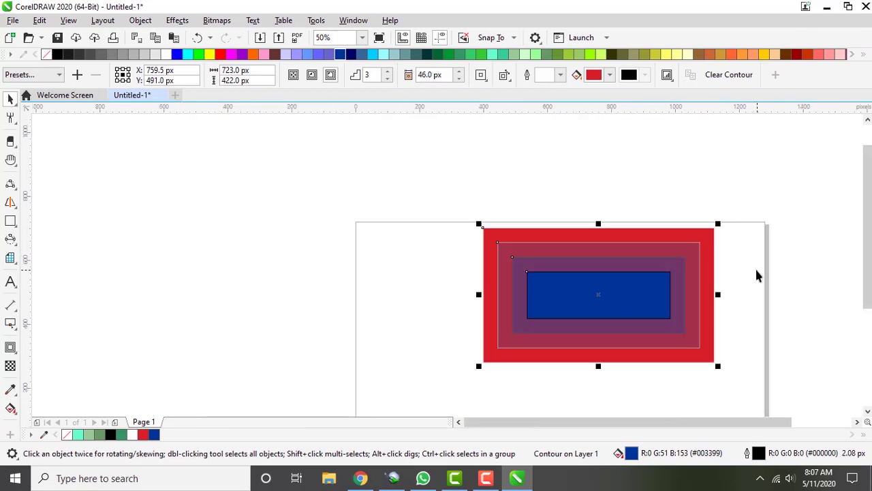
left_click(764, 274)
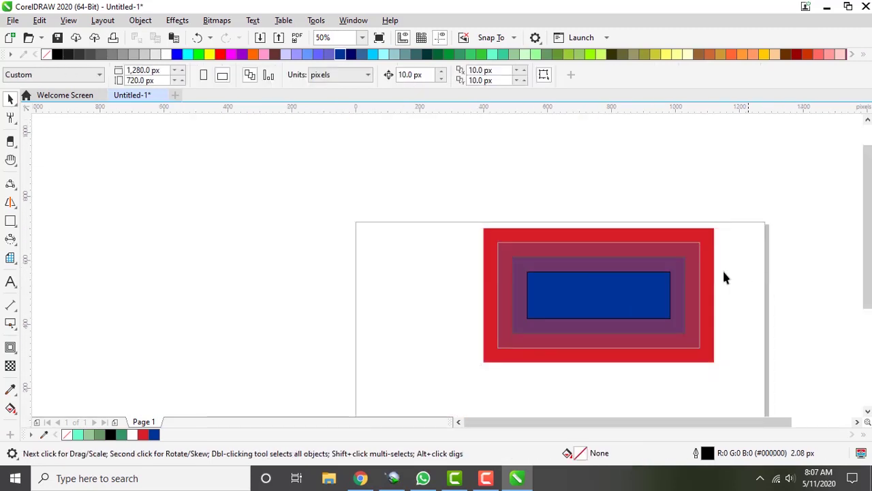
left_click(610, 272)
left_click(386, 72)
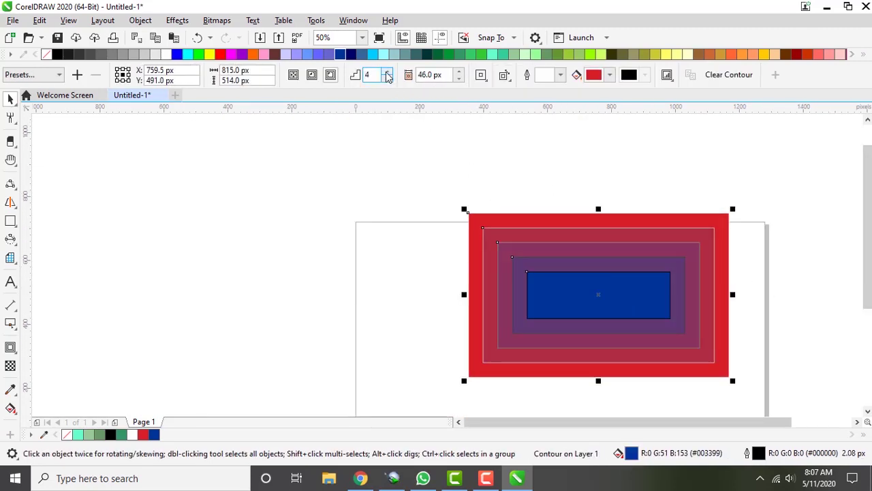
left_click(385, 72)
left_click(386, 72)
left_click(357, 164)
left_click_drag(386, 157, 798, 387)
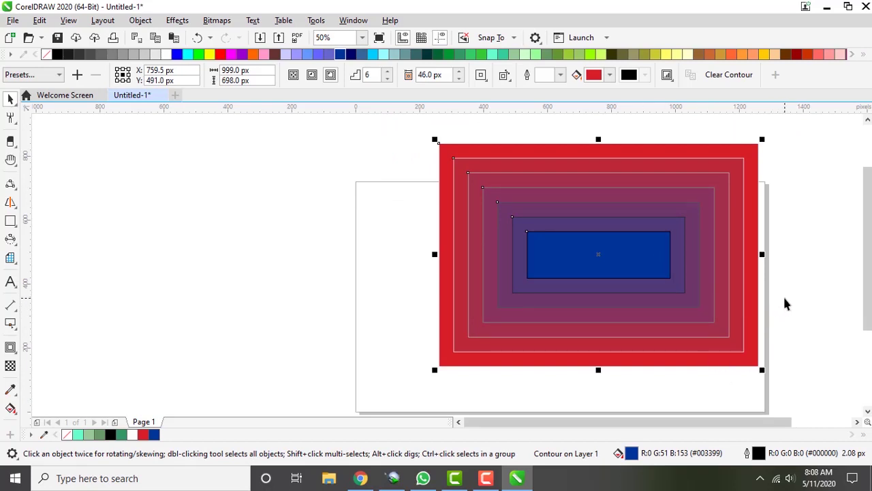
Try round corners on the contour and switch it to bevel corners
left_click(482, 75)
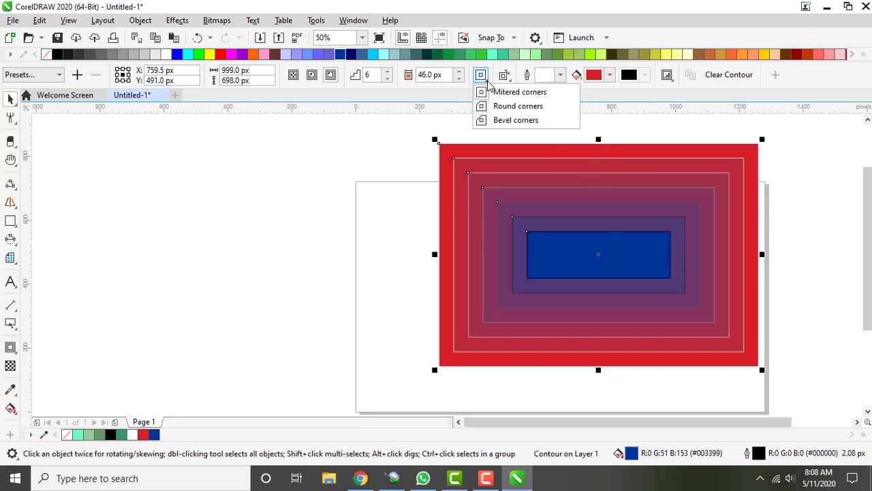
left_click(511, 106)
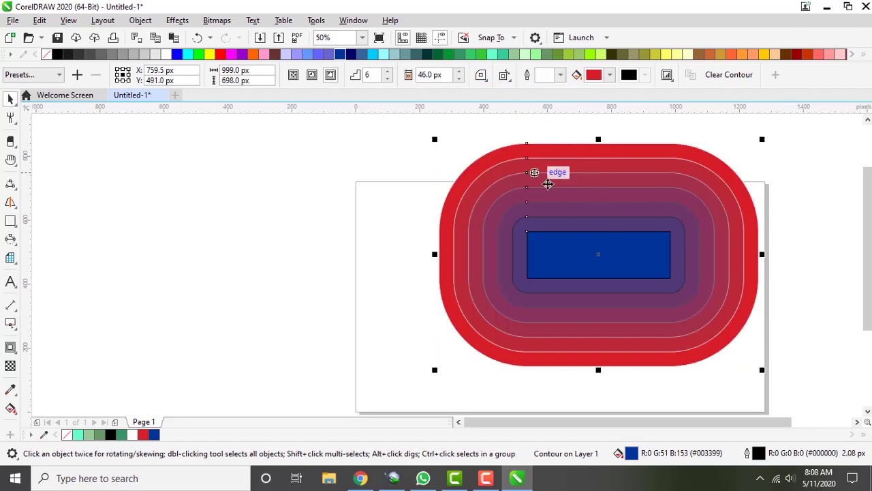
left_click(482, 75)
left_click(496, 122)
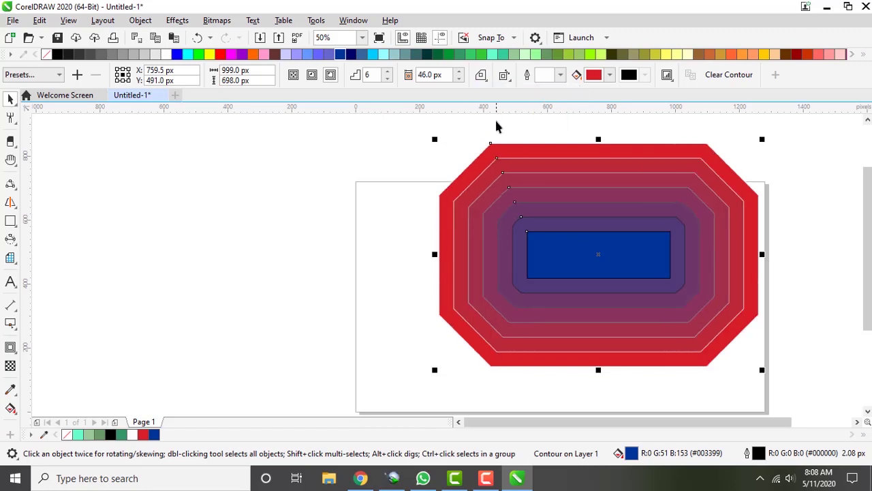
Try clockwise and counterclockwise contour colours, and restore linear colours with mitered corners
left_click(505, 76)
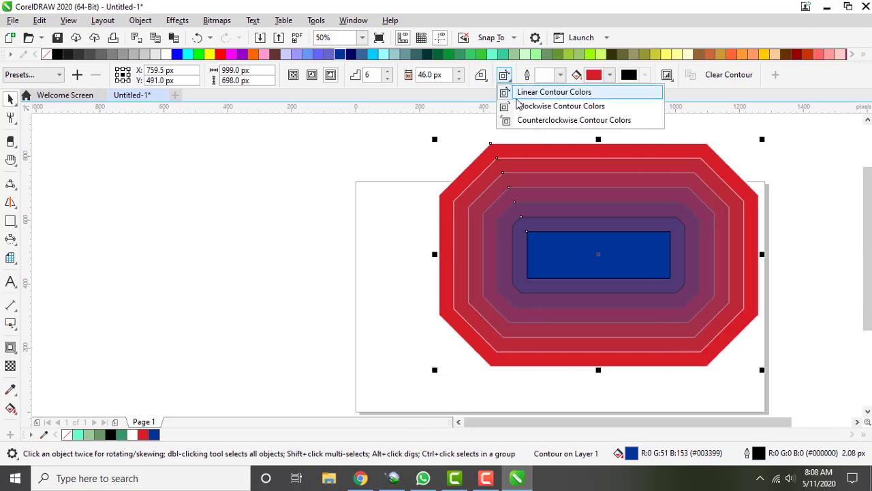
left_click(514, 105)
left_click(505, 75)
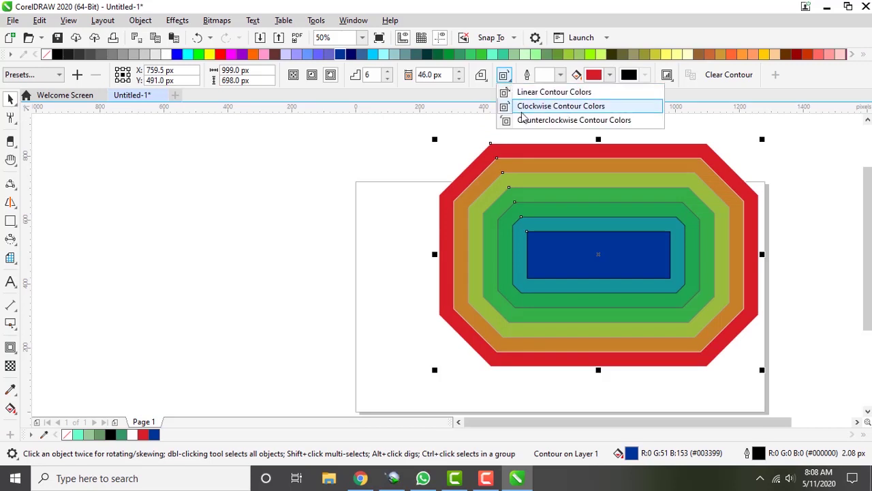
left_click(521, 118)
left_click(505, 75)
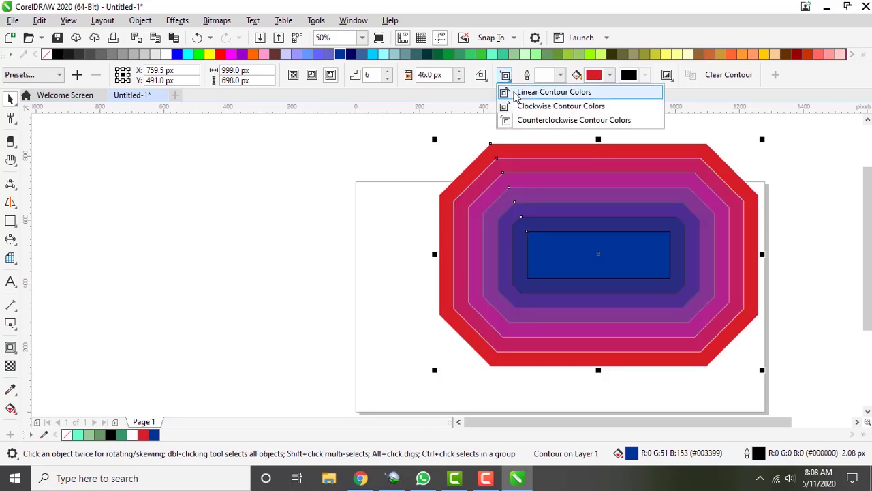
left_click(515, 91)
left_click(486, 80)
left_click(508, 88)
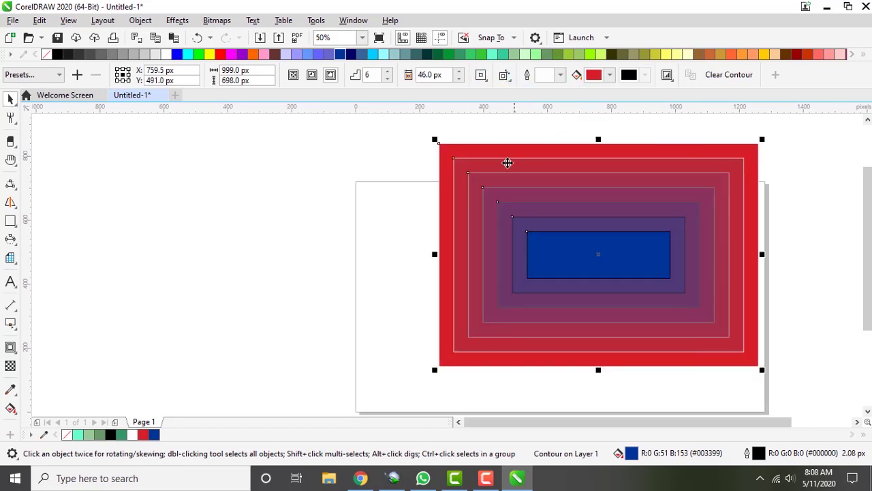
Try the inside and to-center contour types on the rectangle and return it to an outside contour
left_click(399, 169)
left_click(480, 196)
left_click(312, 75)
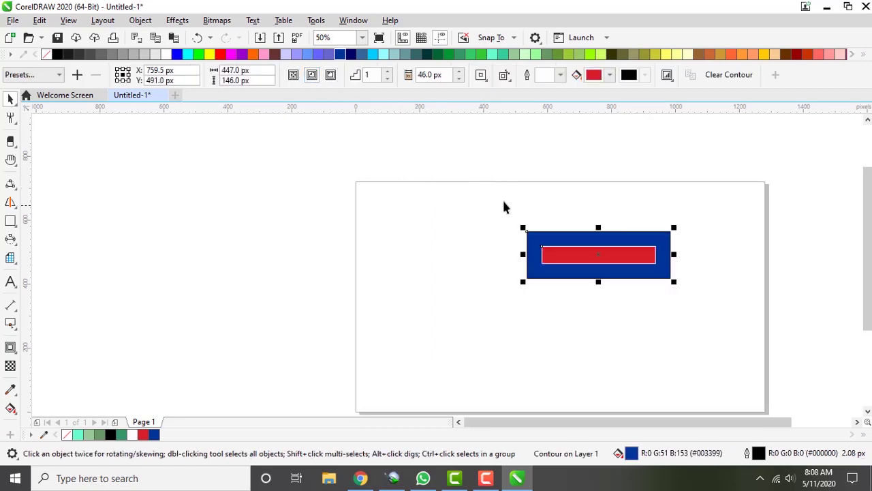
left_click_drag(465, 195, 715, 294)
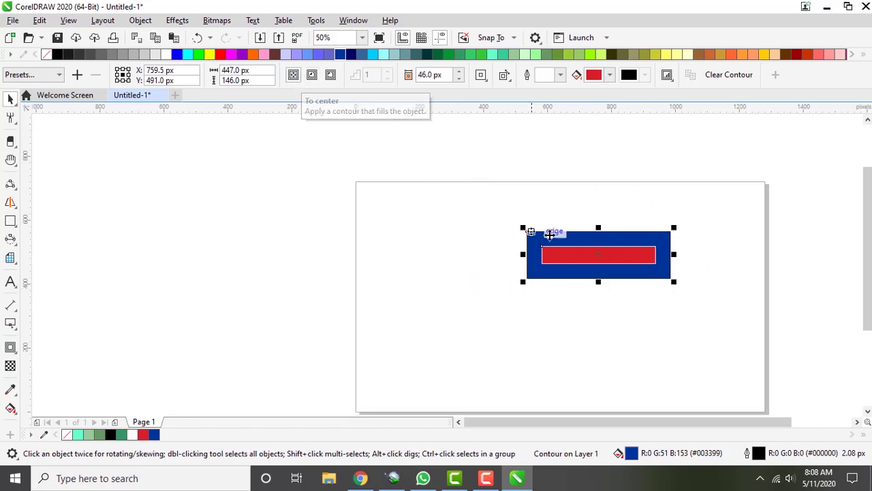
left_click(572, 243)
left_click(330, 75)
left_click(399, 174)
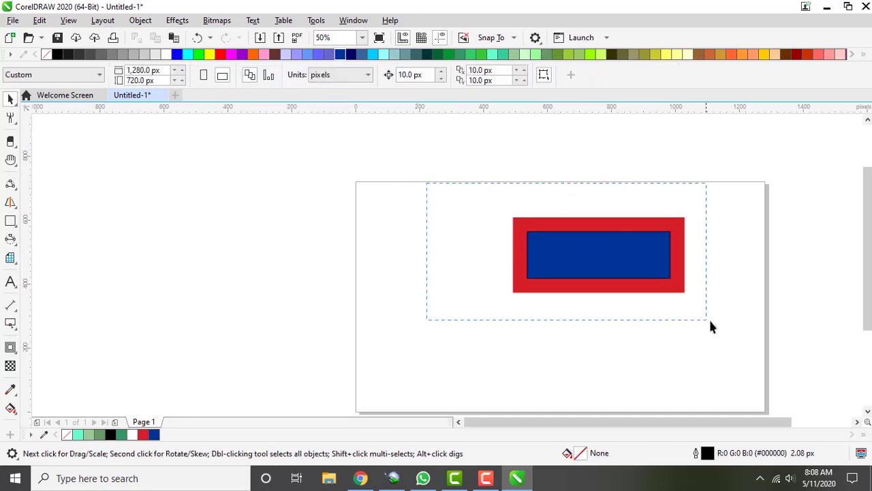
Delete the contoured rectangle and draw a new rectangle about 632 by 284 px on the page
left_click_drag(705, 325, 734, 331)
key("Delete")
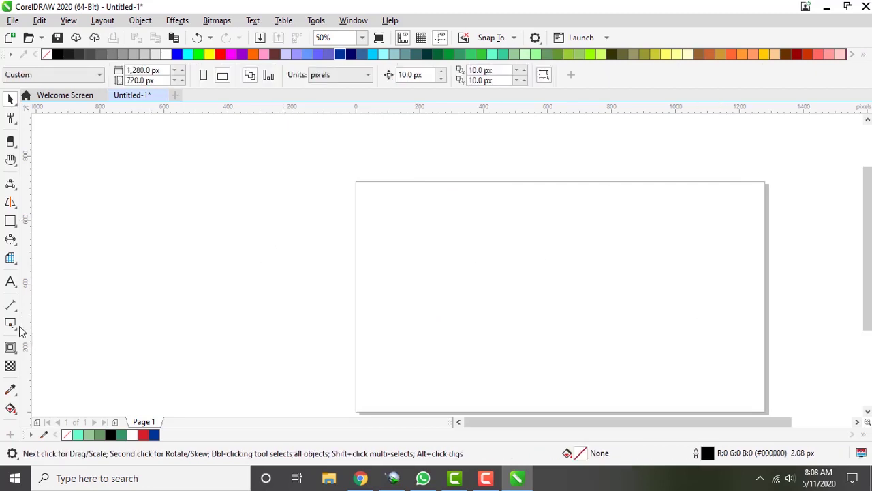
left_click(10, 222)
left_click_drag(400, 223, 601, 314)
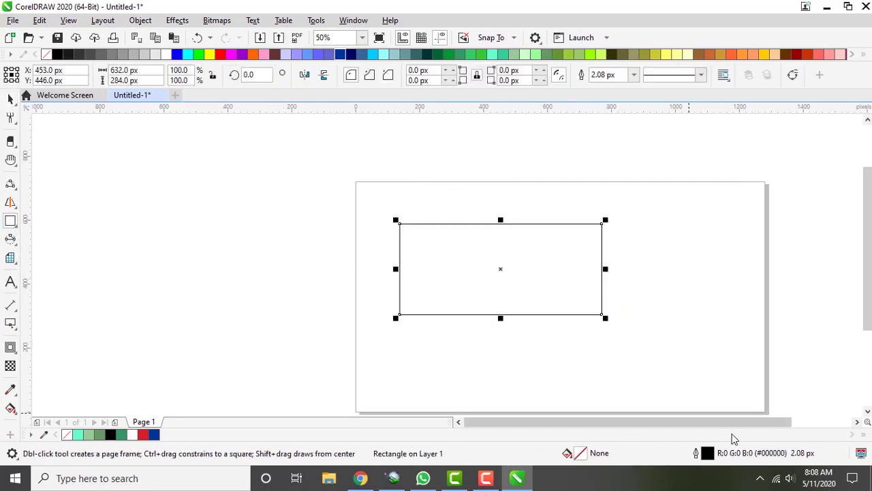
scroll(715, 423, "right", 1)
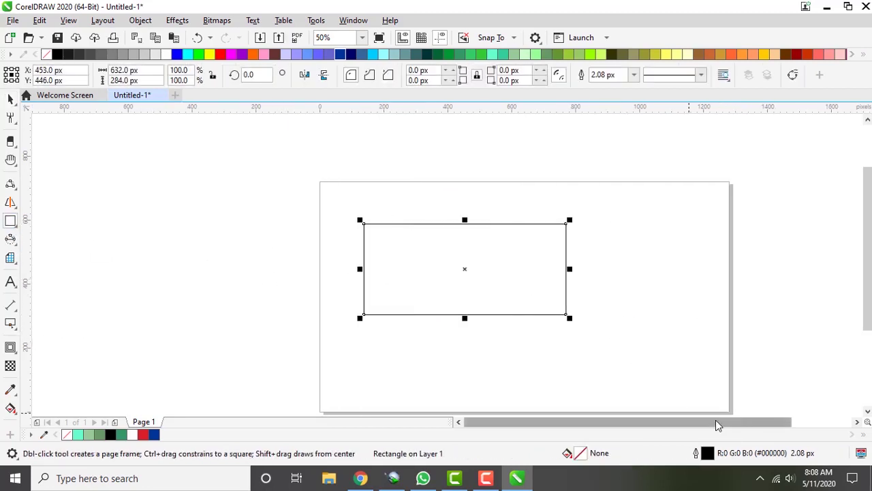
Make Blend the current effect tool and move the rectangle to about X 551, Y 534 px
left_click(15, 355)
left_click(15, 354)
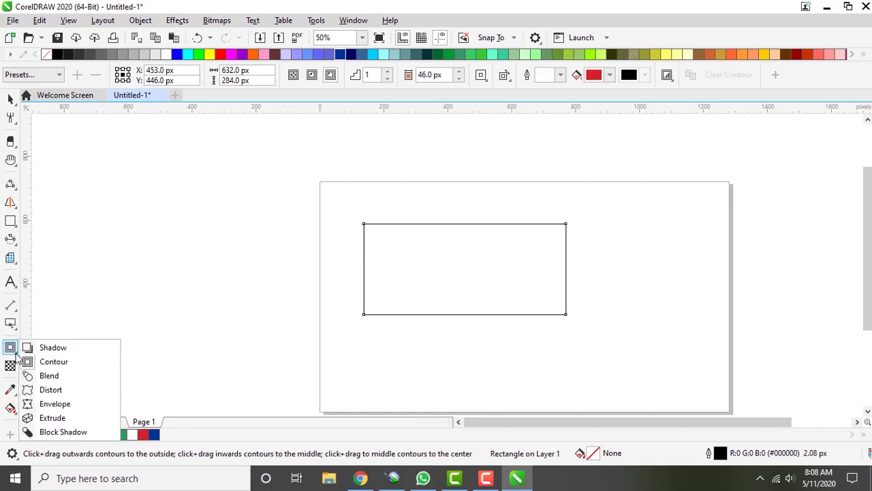
left_click(51, 379)
left_click_drag(868, 269, 868, 310)
left_click(12, 100)
left_click_drag(567, 237, 532, 208)
scroll(576, 250, "down", 1)
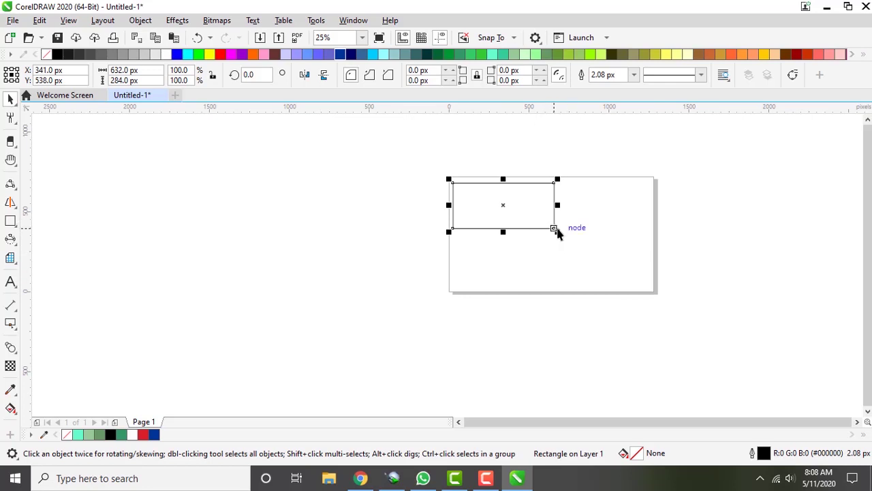
left_click_drag(556, 229, 590, 235)
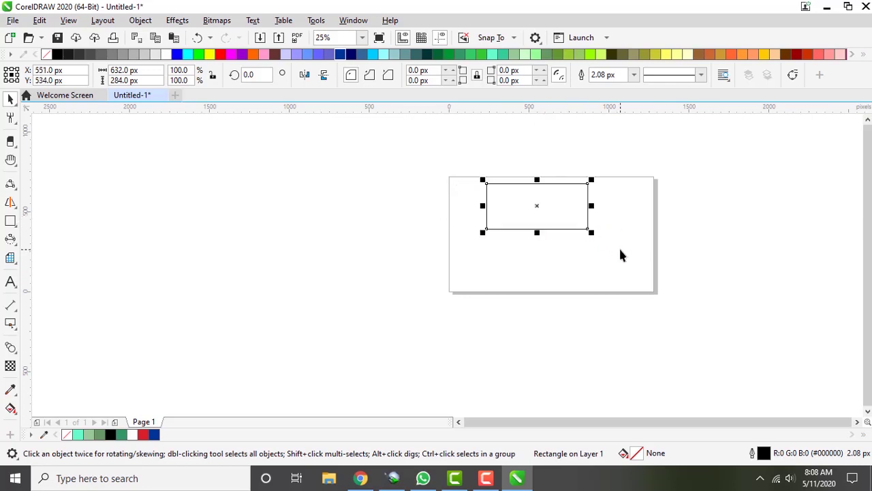
scroll(621, 253, "up", 1)
scroll(719, 242, "up", 2)
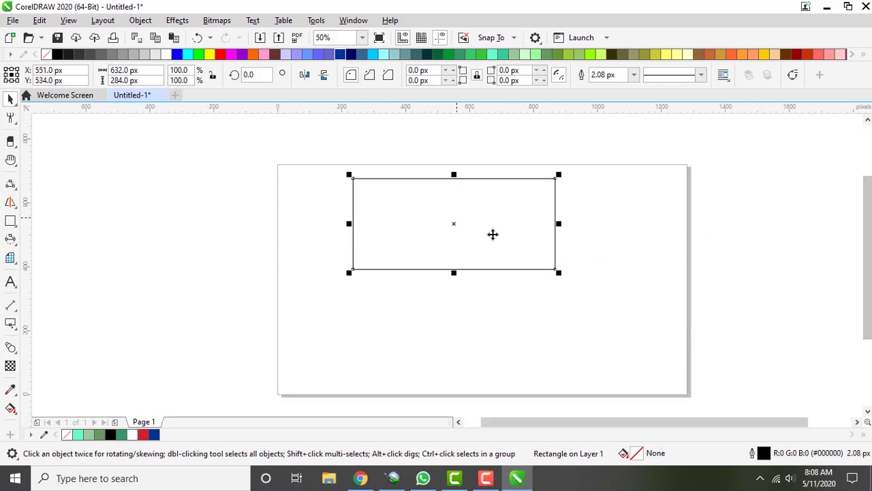
Shrink the rectangle to about 223 by 100 px and place an even smaller copy of it in the page's lower part
left_click_drag(555, 270, 524, 353)
left_click(555, 358)
left_click(538, 347)
left_click(544, 353)
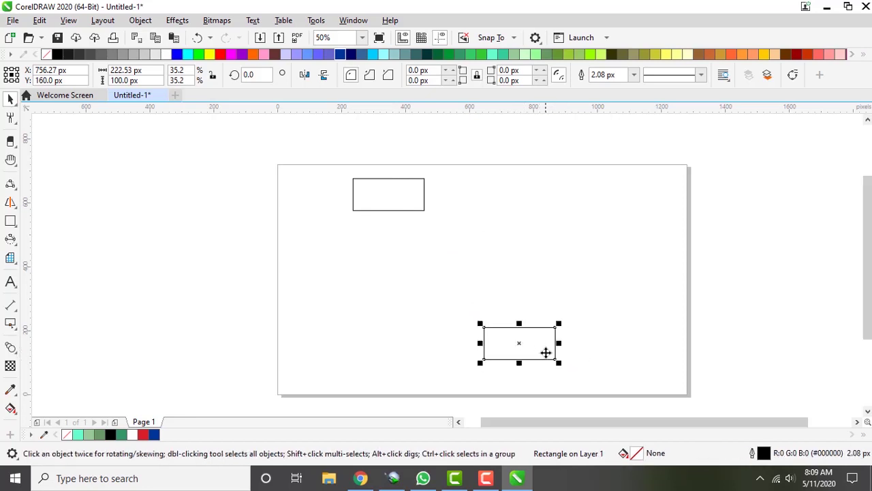
left_click_drag(558, 362, 519, 343)
Select both rectangles and blend from the larger upper one to the smaller lower one
left_click(534, 263)
left_click(398, 198)
left_click_drag(268, 127, 611, 402)
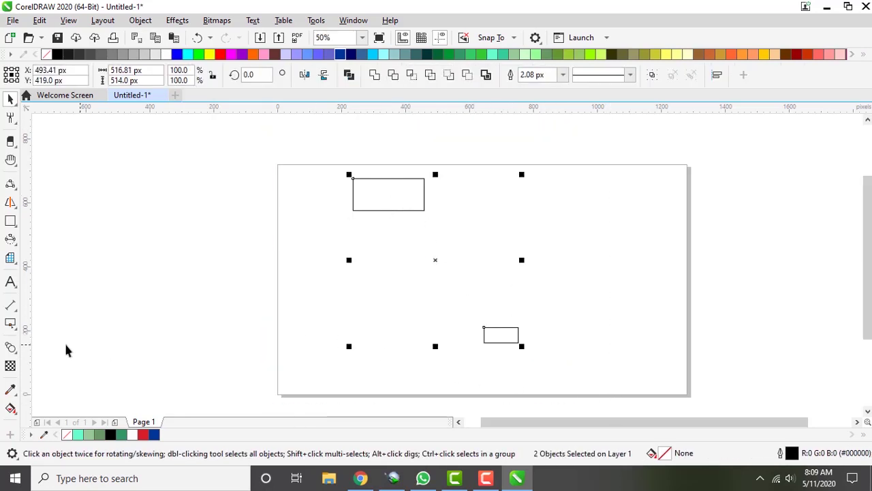
left_click(11, 347)
left_click_drag(387, 195, 517, 346)
Fill the blended rectangles with dark green from the colour palette
left_click(10, 99)
left_click(399, 201)
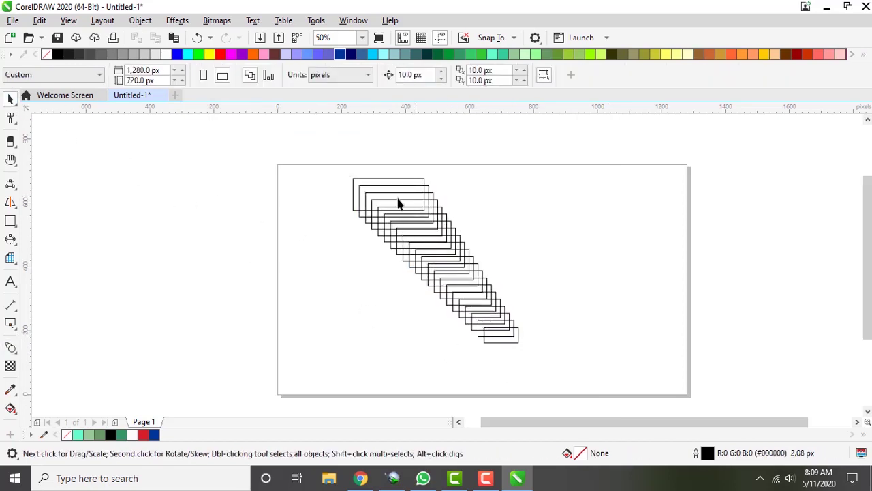
left_click(438, 54)
left_click(293, 153)
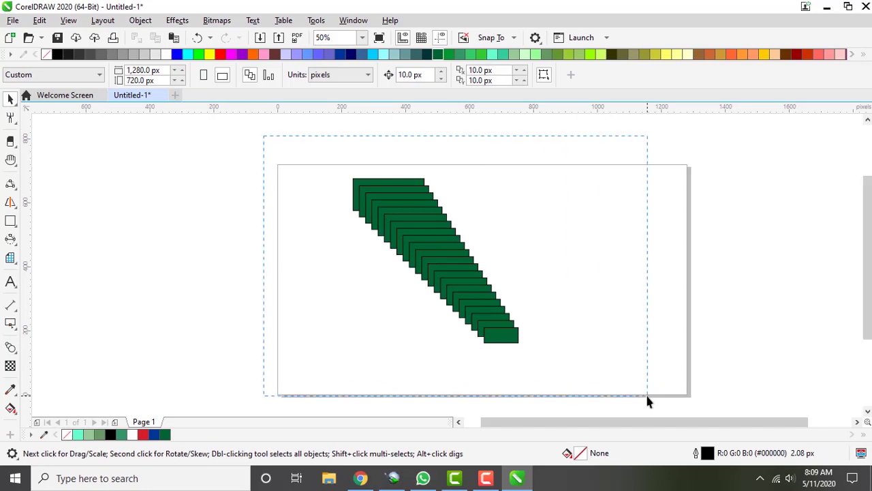
Delete the blended rectangles and draw a rectangle about 624 by 176 px on the empty page
left_click_drag(648, 402, 593, 391)
key("Delete")
left_click(10, 221)
left_click_drag(367, 206, 538, 268)
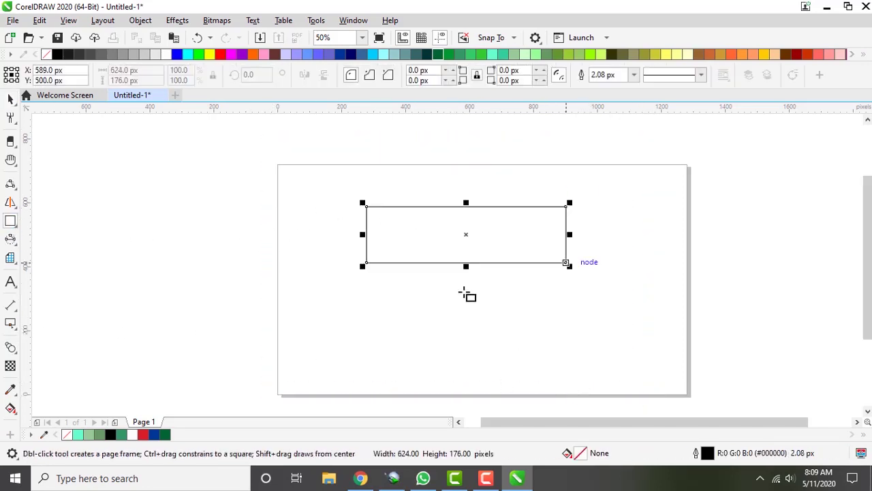
Apply a push and pull distortion with an amplitude of about -50 to the rectangle using the Distort tool
left_click(15, 354)
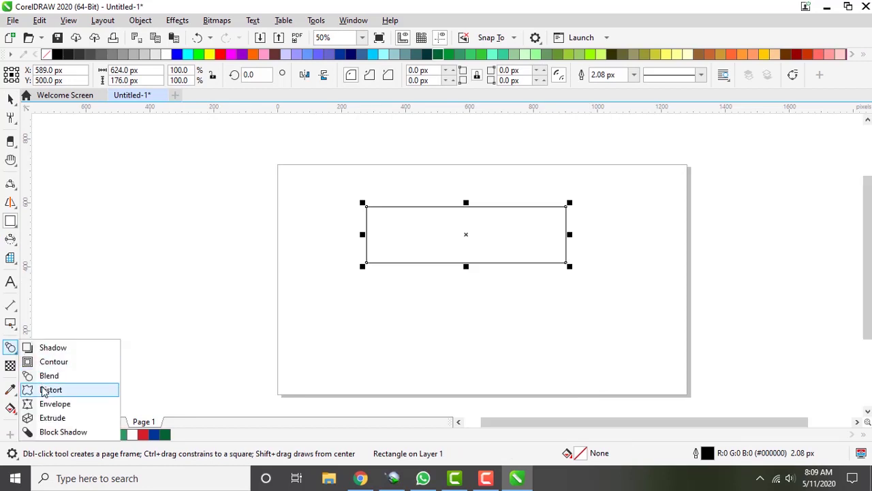
left_click(47, 390)
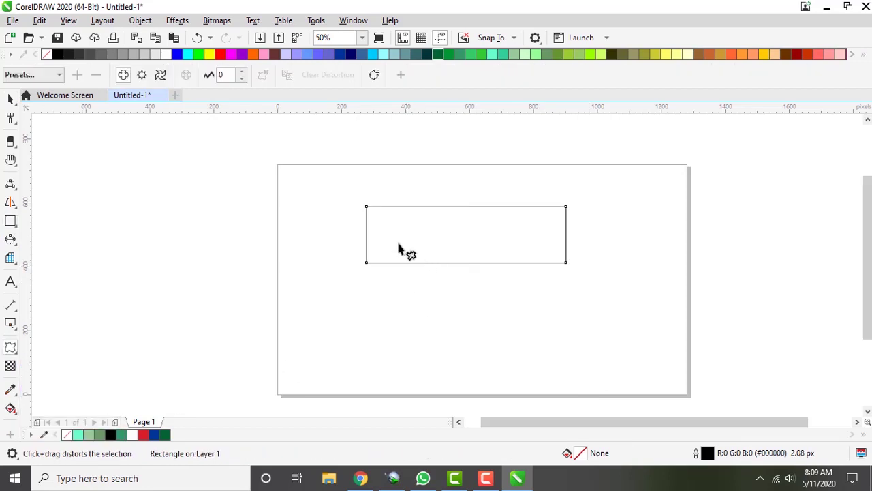
left_click_drag(456, 190, 381, 185)
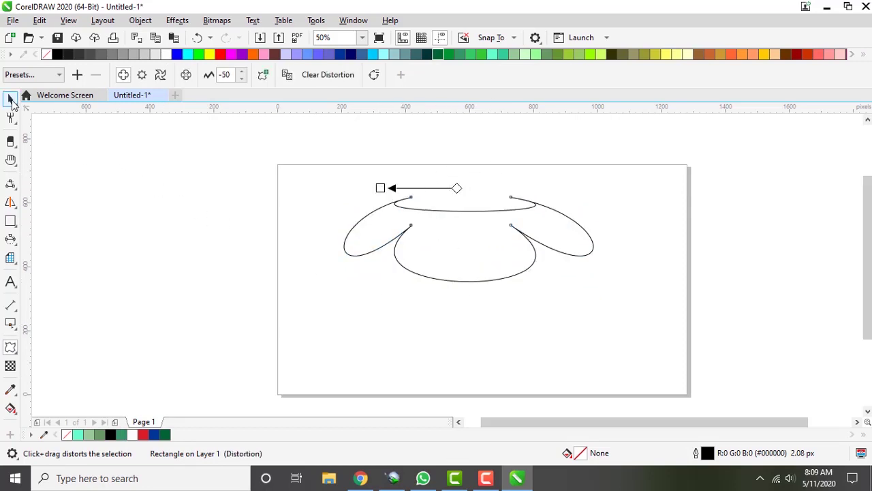
Select the distorted rectangle and delete it from the page
left_click(12, 100)
left_click(244, 203)
left_click(502, 235)
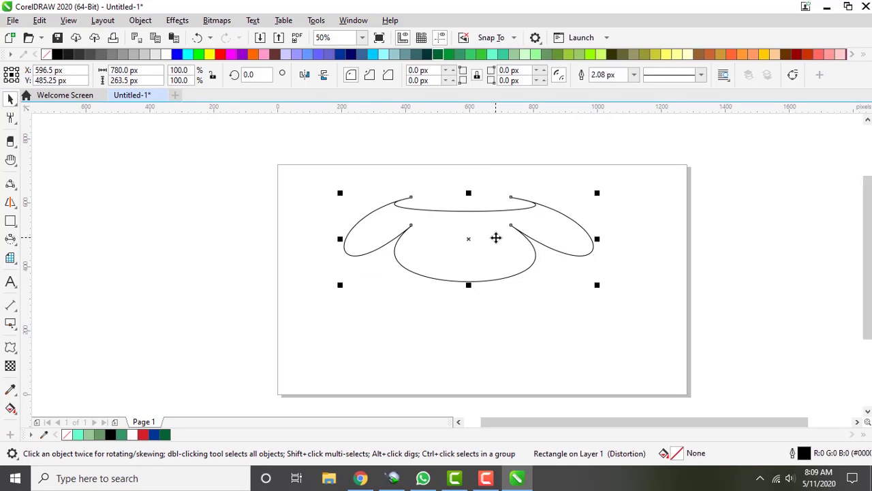
key("Delete")
Draw a ribbon banner about 792 by 196 px across the middle of the page from the common banner shapes
left_click(17, 354)
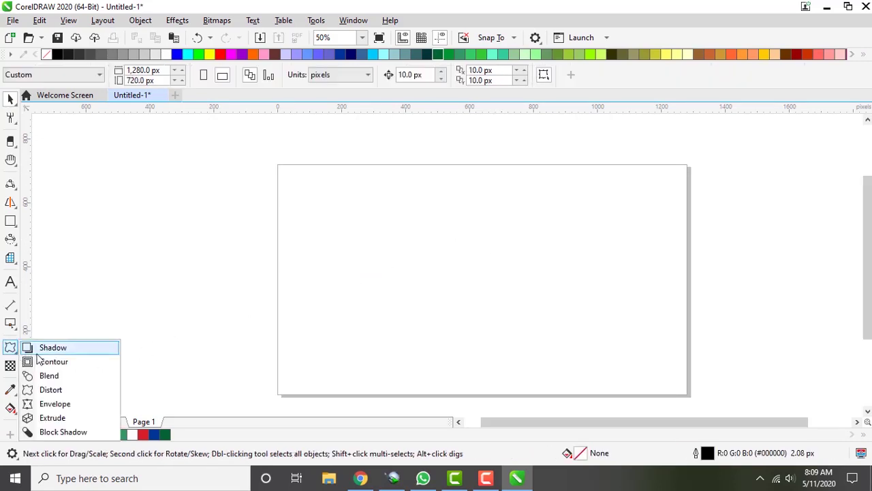
left_click(65, 405)
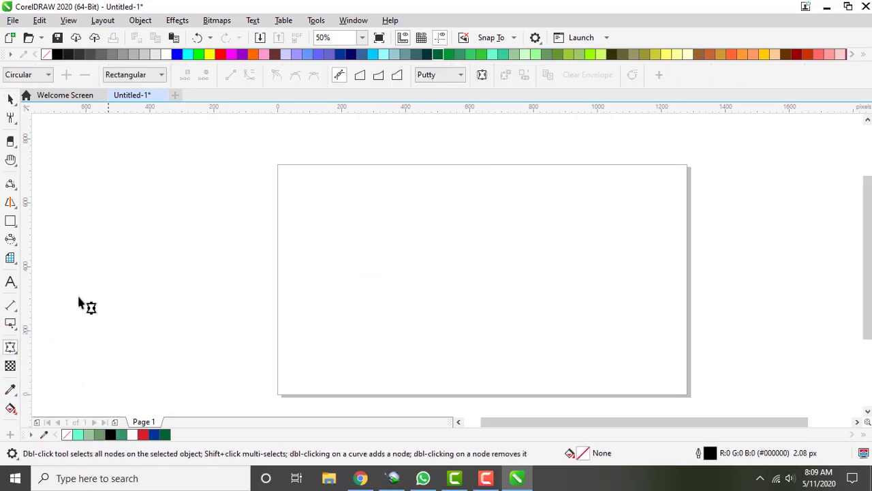
left_click(17, 266)
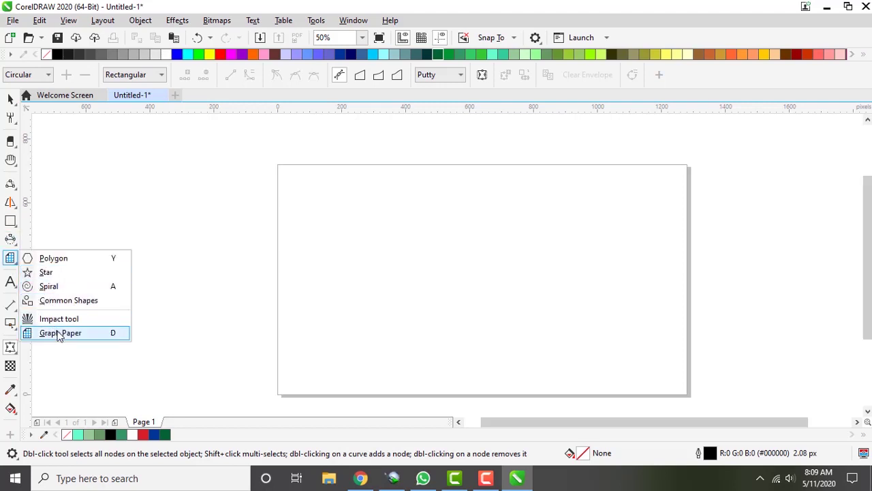
left_click(83, 302)
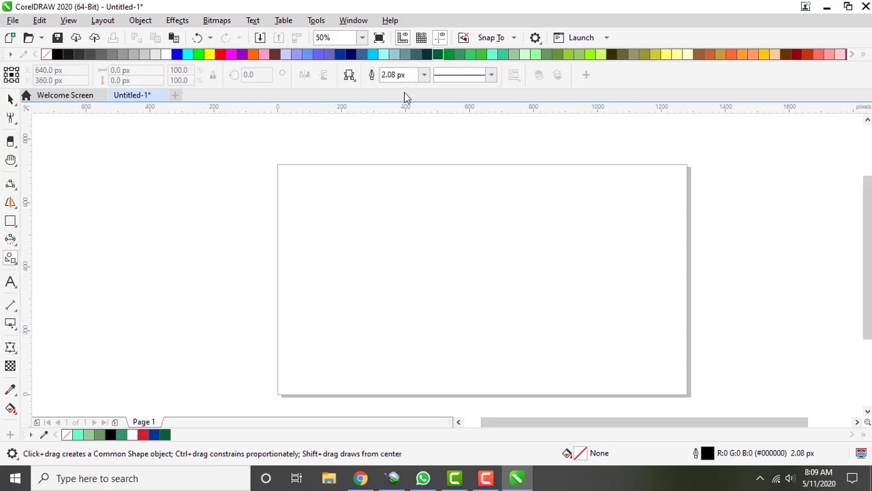
left_click(352, 77)
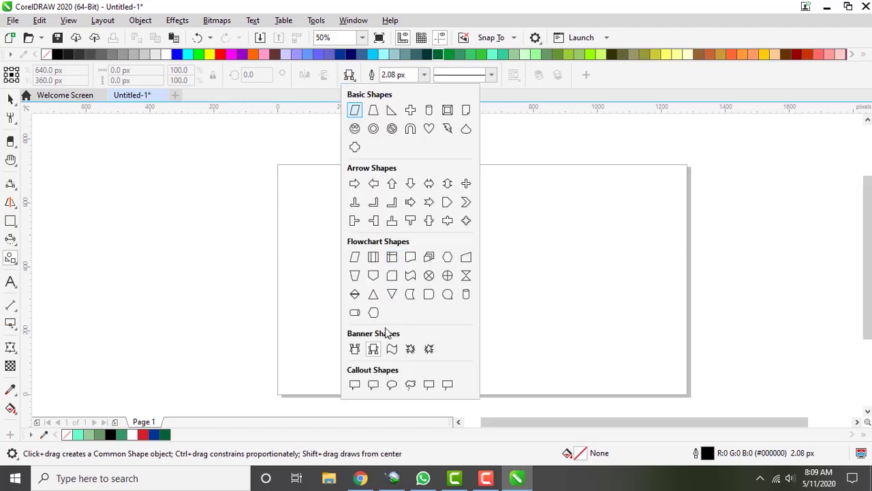
left_click(378, 350)
left_click_drag(357, 230, 611, 293)
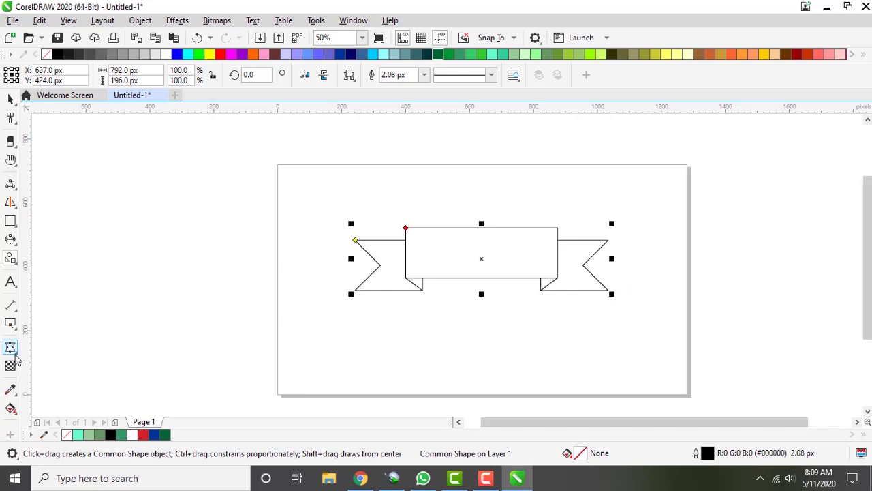
Bend the banner into an upward arch with the Envelope tool, raising its top and bottom middle nodes
left_click(14, 351)
left_click(38, 402)
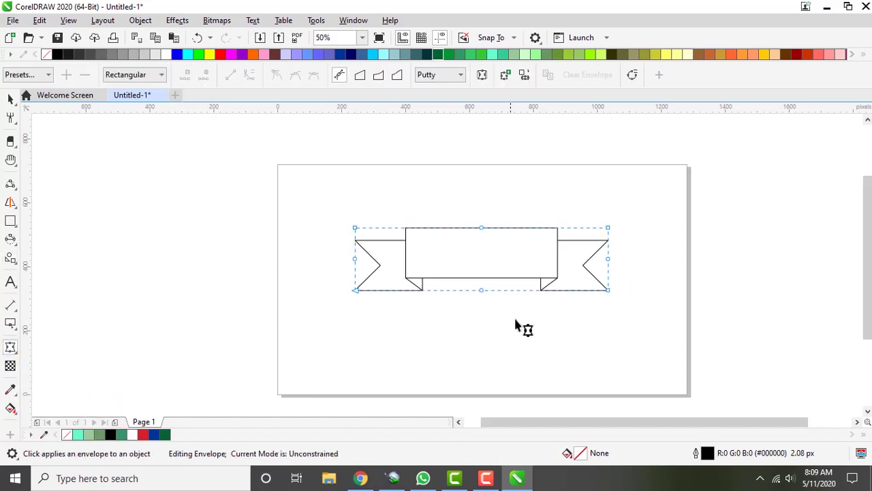
left_click_drag(481, 227, 482, 207)
left_click_drag(482, 290, 476, 266)
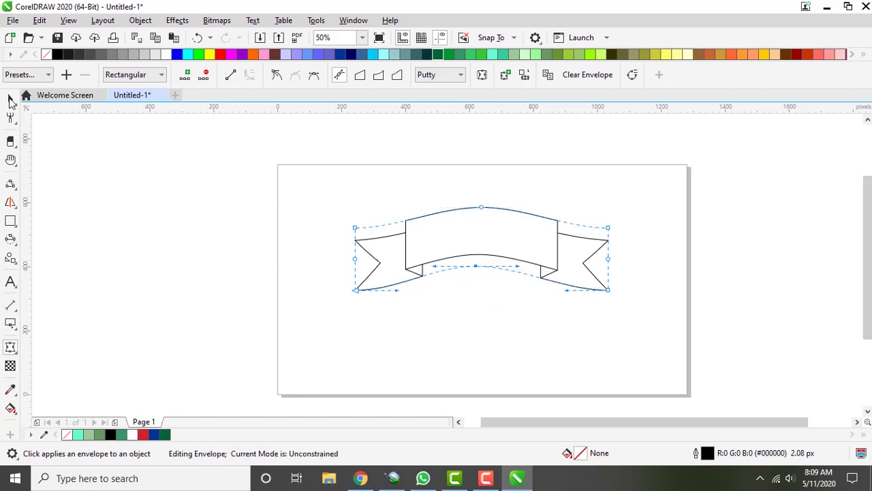
Select the arched banner and delete it from the page
left_click(11, 101)
left_click(240, 245)
left_click_drag(304, 181, 643, 315)
key("Delete")
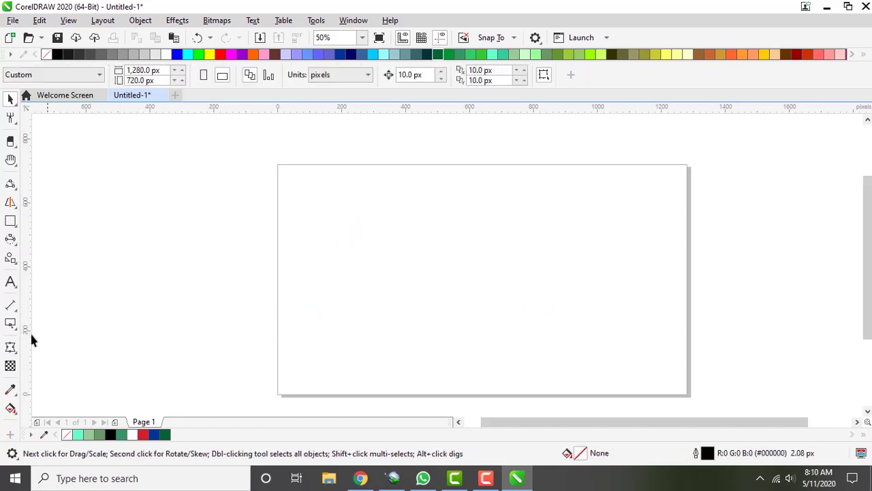
Draw a rectangle about 682 by 178 px in the upper part of the page for the Extrude tool
left_click(17, 357)
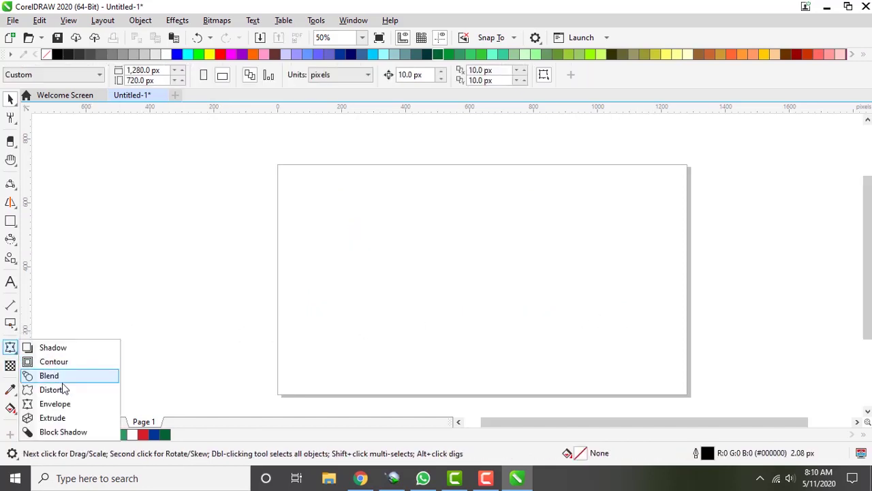
left_click(67, 417)
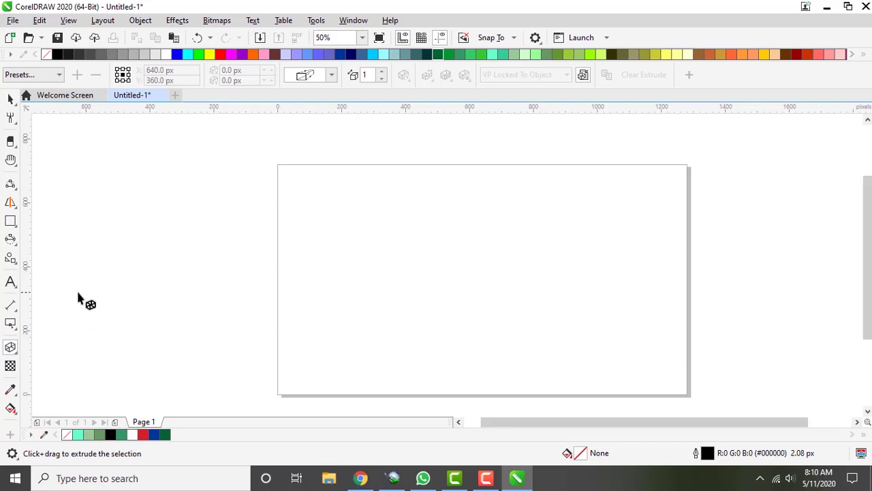
left_click(10, 221)
left_click_drag(362, 200, 582, 259)
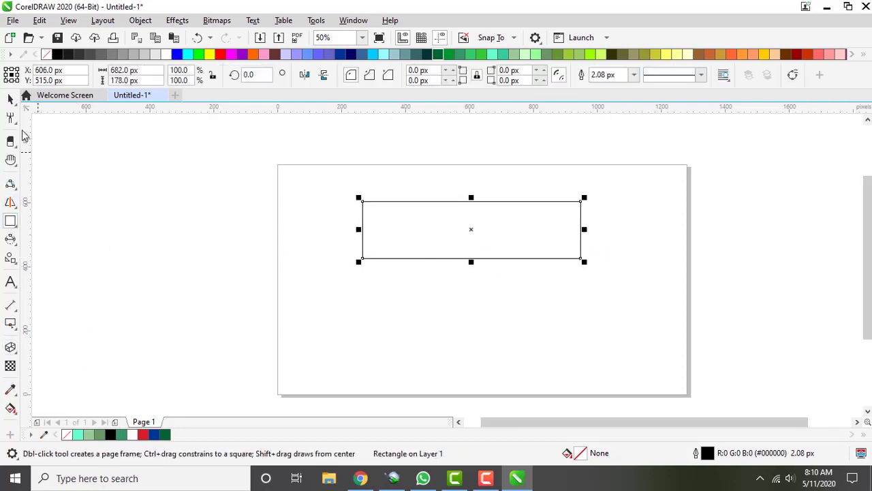
Extrude the rectangle toward the page's lower left and fill it with mint green (#66FFCC)
left_click(11, 347)
left_click_drag(476, 236, 385, 307)
left_click(11, 100)
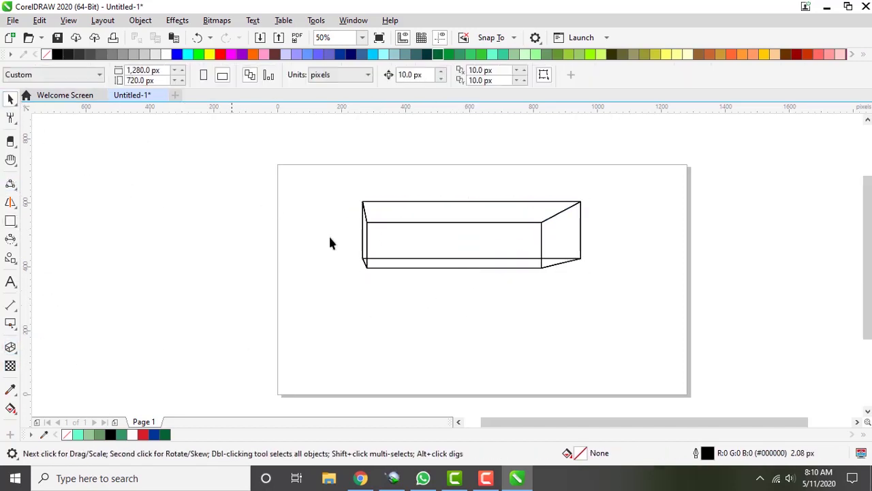
left_click(483, 258)
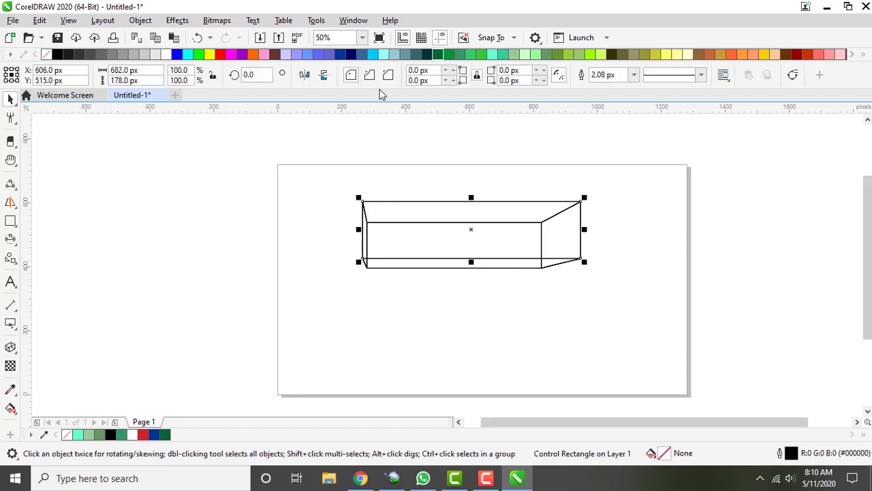
left_click(492, 54)
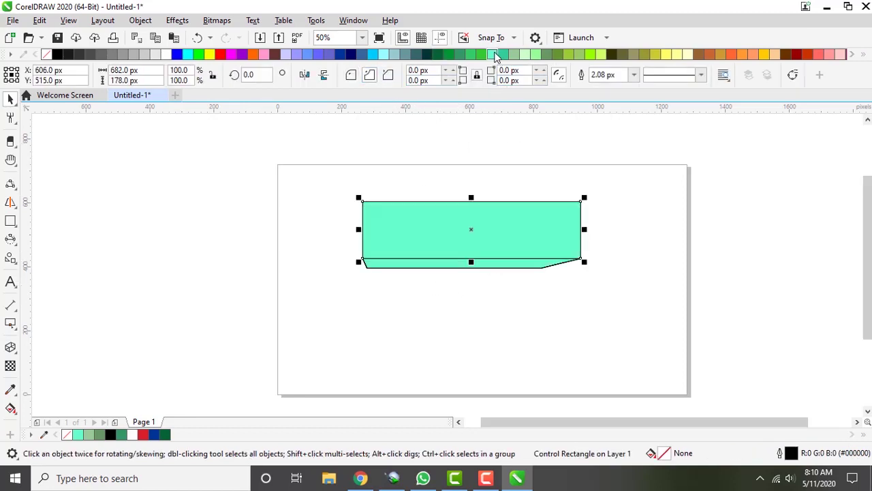
Try the round, chamfered and scalloped corner styles on the extruded rectangle
left_click(355, 80)
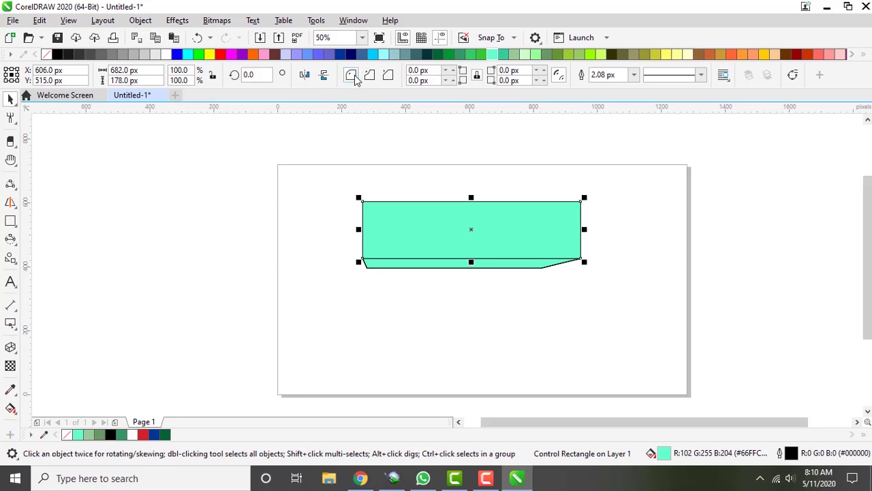
left_click(391, 78)
left_click(487, 242)
left_click(370, 77)
left_click(430, 132)
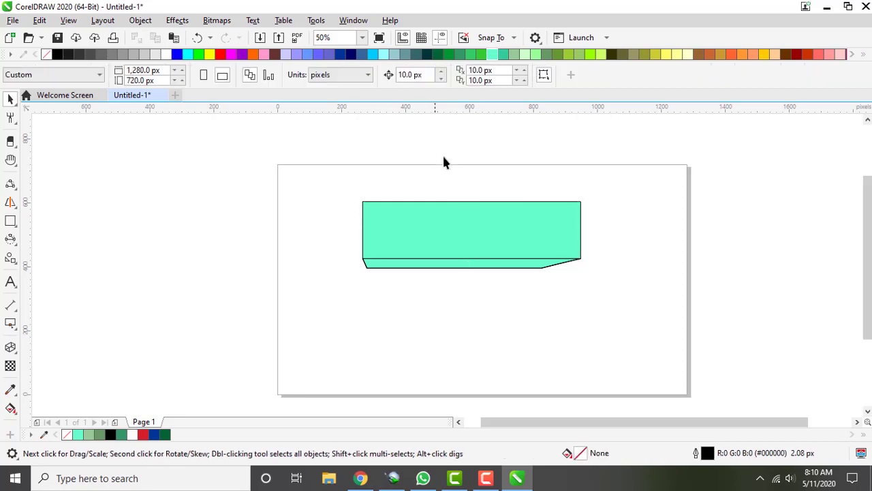
left_click(449, 235)
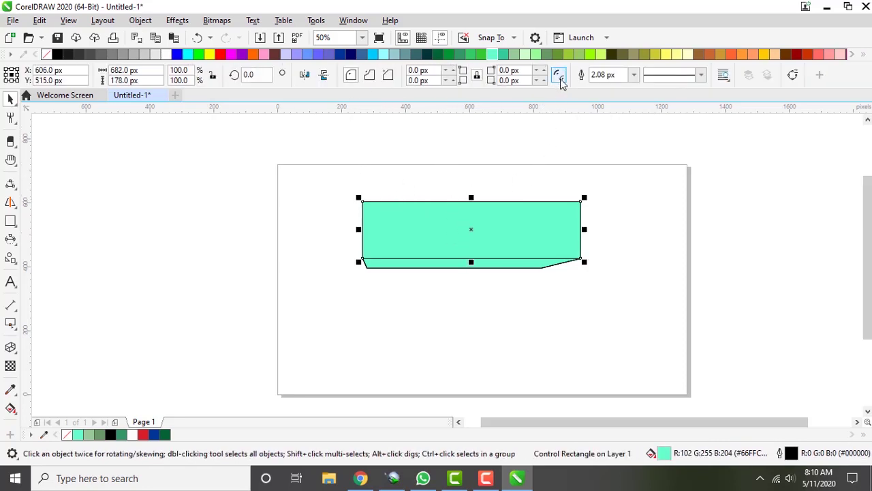
left_click(566, 157)
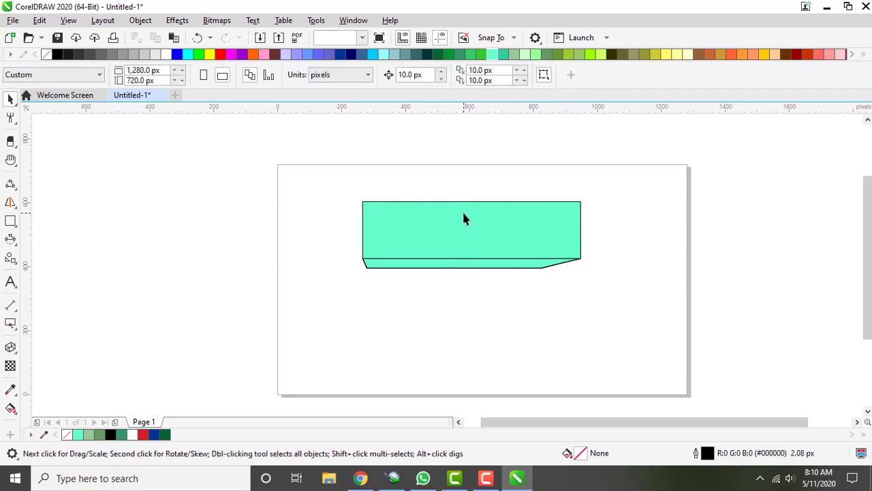
Delete the extruded rectangle and draw a new one about 772 by 160 px in the upper part of the page
left_click(463, 213)
key("Delete")
left_click(10, 220)
left_click_drag(337, 206, 584, 257)
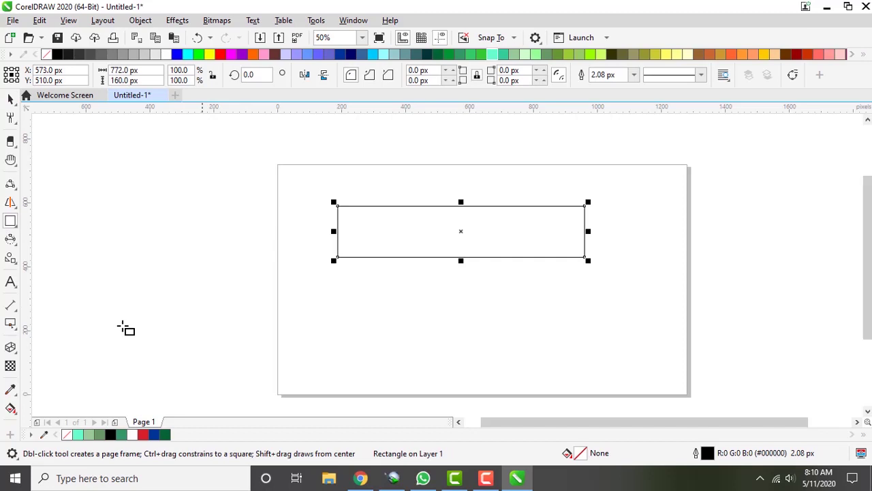
Fill the new rectangle with light green (#99FF99)
left_click(15, 351)
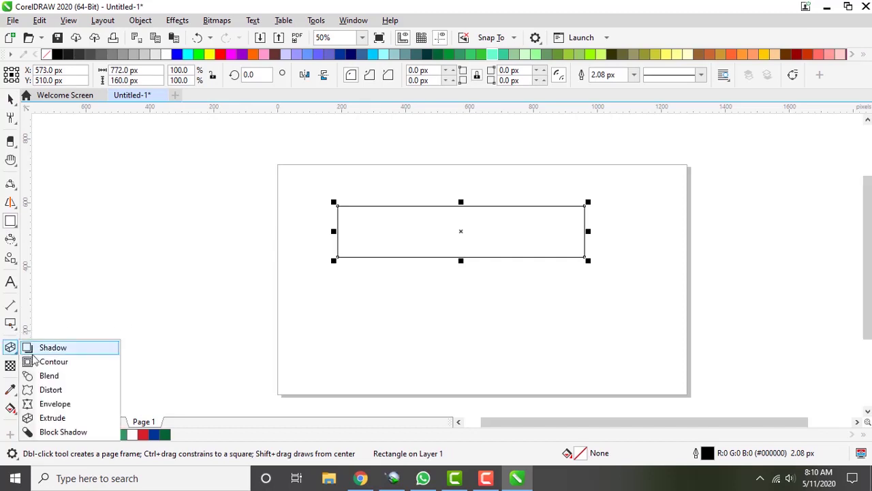
left_click(31, 416)
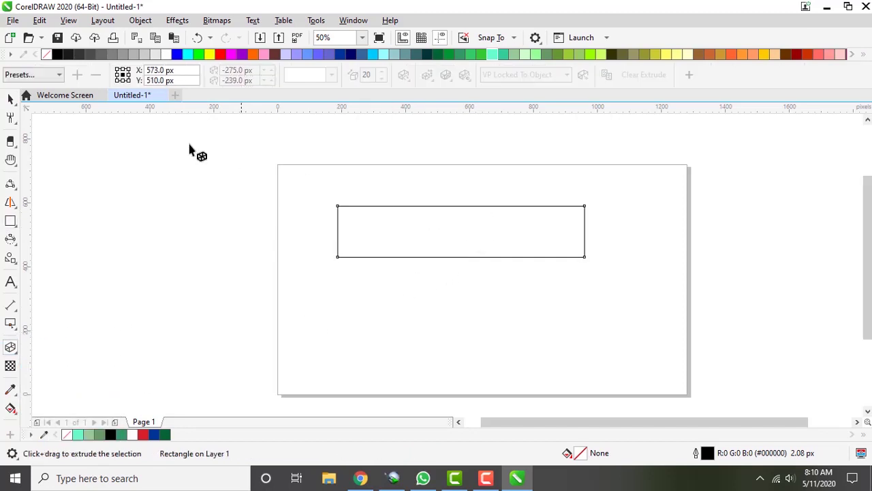
left_click(11, 100)
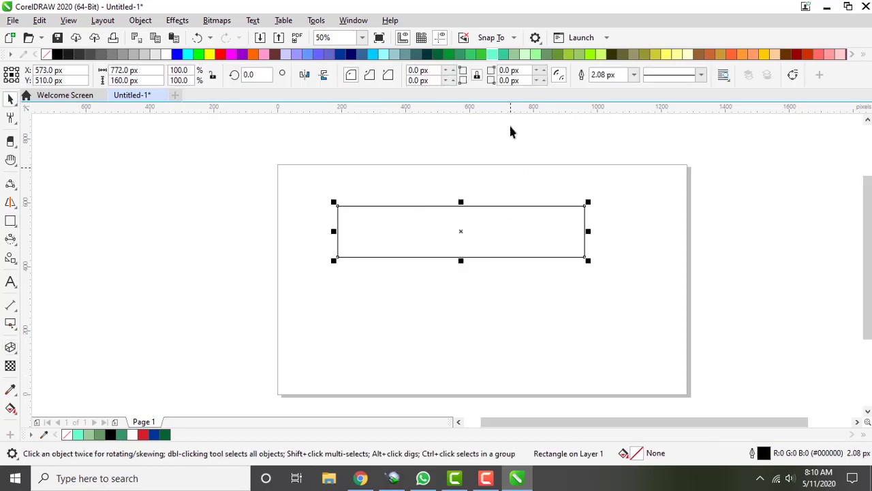
left_click(541, 56)
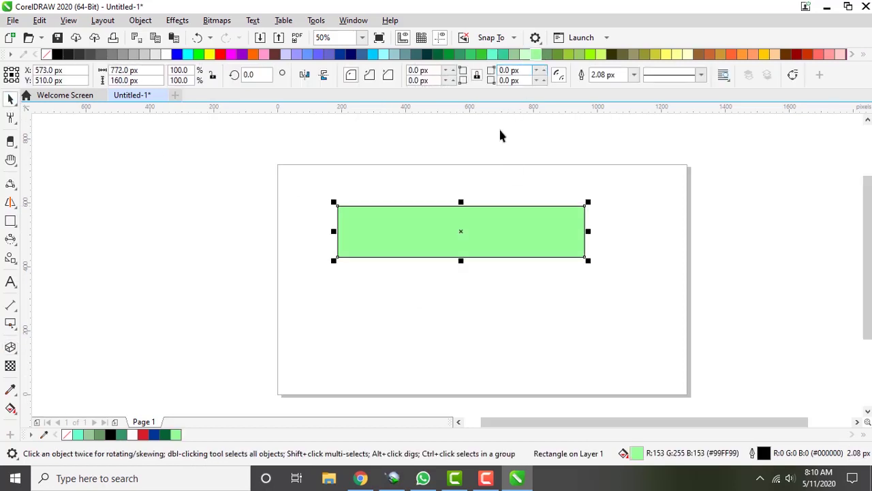
Extrude the green rectangle with its vanishing point at about -266, -232 px, and choose the extrusion type with a larger back face
left_click(10, 348)
left_click_drag(468, 253, 375, 306)
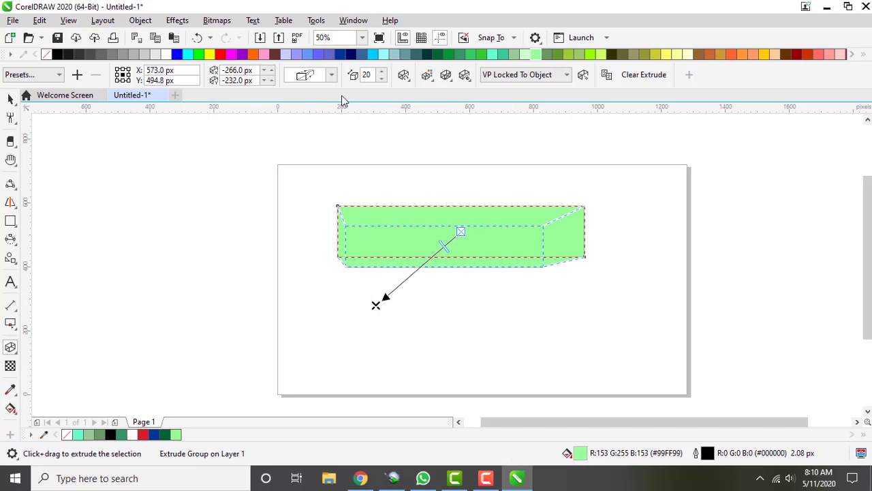
left_click(331, 75)
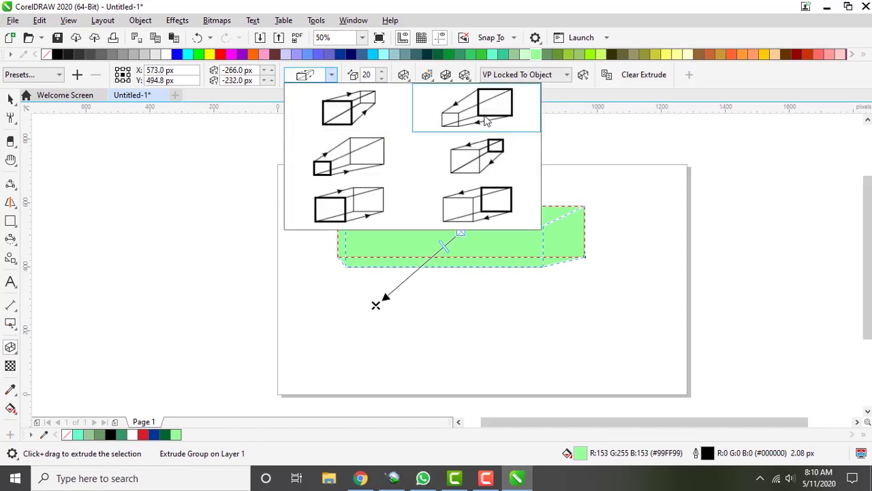
left_click(485, 121)
left_click(332, 75)
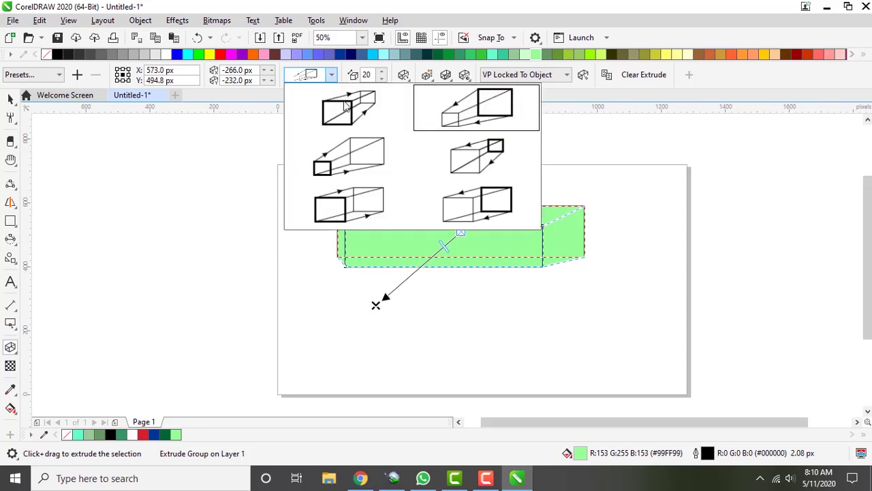
left_click(359, 165)
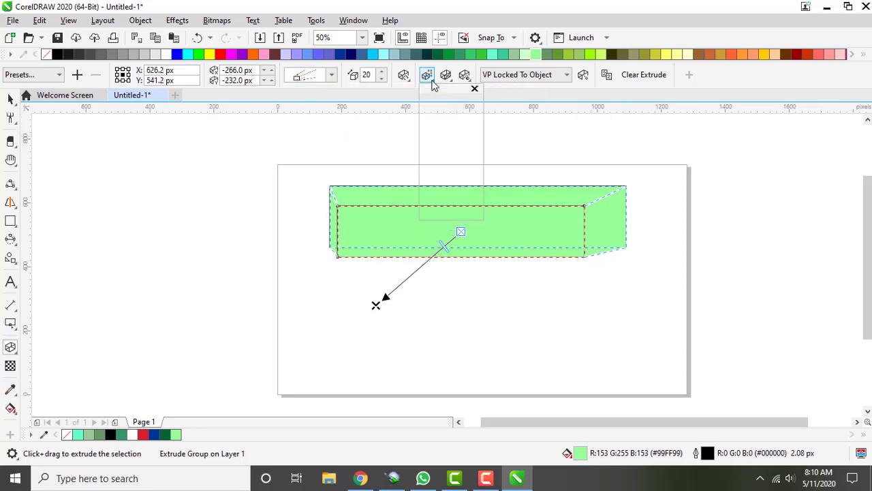
Give the extruded sides a solid crimson colour
left_click(431, 79)
left_click(451, 107)
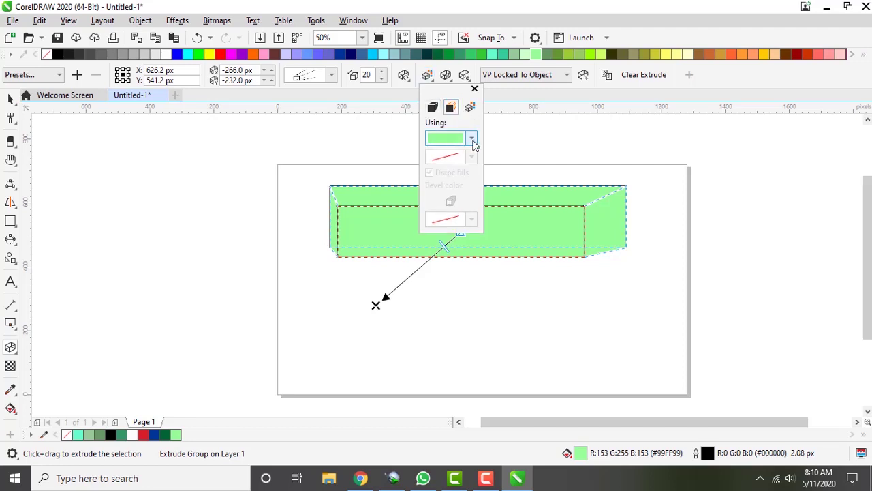
left_click(471, 140)
left_click(503, 213)
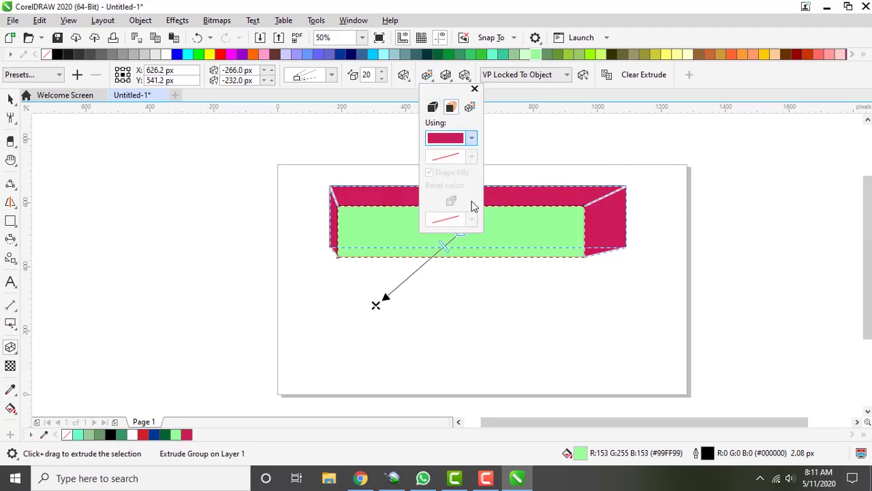
Shade the extruded sides from light green to dark grey, using the RGB colour model for the end colour
left_click(470, 108)
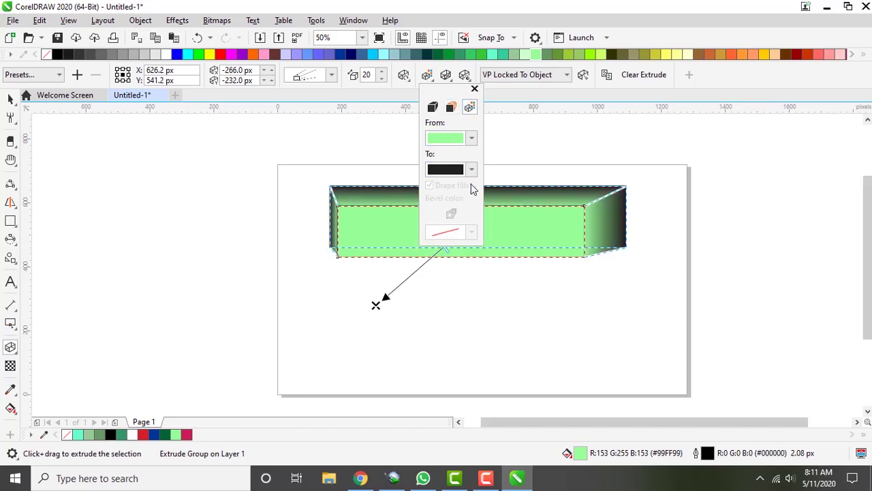
left_click(472, 171)
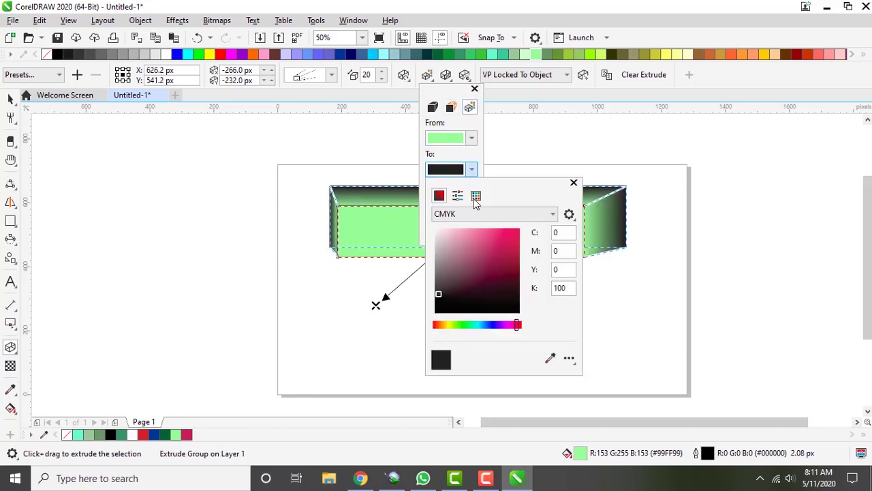
left_click(475, 325)
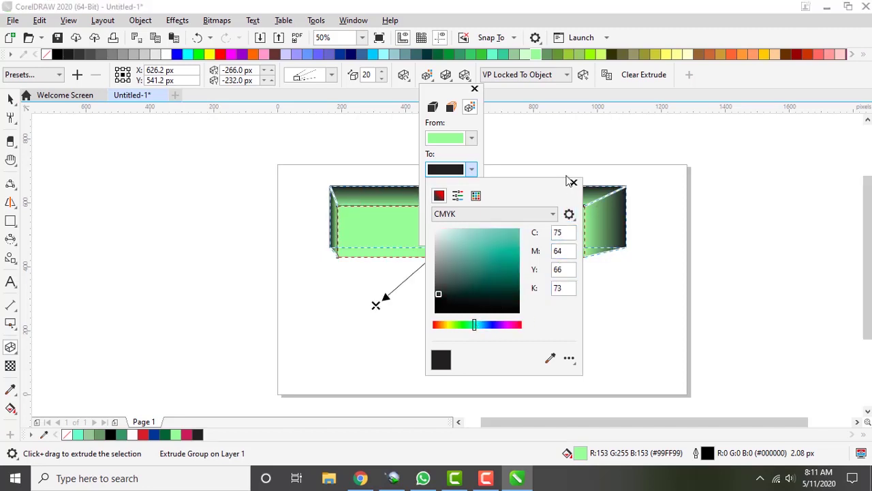
left_click(547, 217)
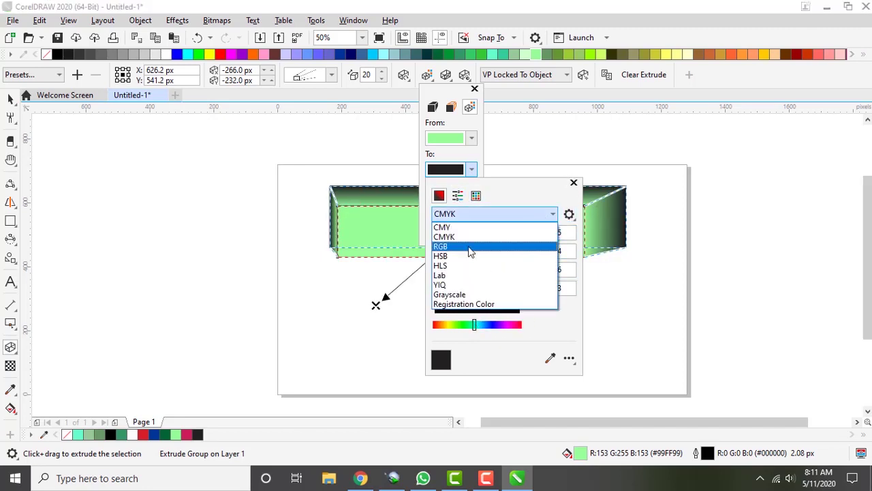
left_click(441, 247)
left_click(573, 183)
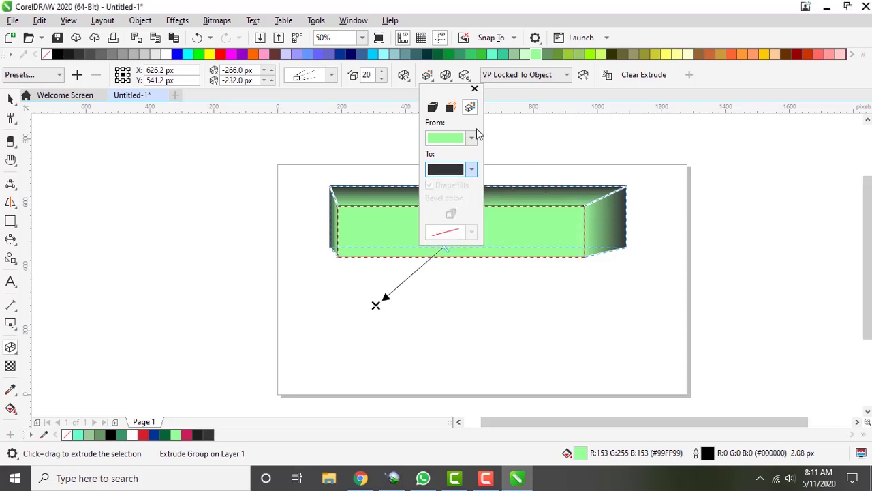
Finish the extrusion colouring and delete the extruded green rectangle from the page
left_click(475, 90)
left_click(11, 99)
left_click(118, 157)
left_click_drag(572, 293, 663, 299)
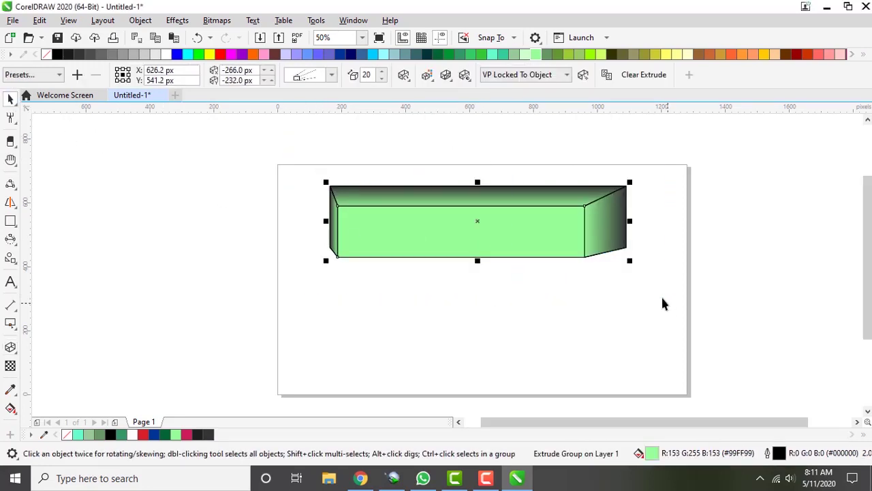
key("Delete")
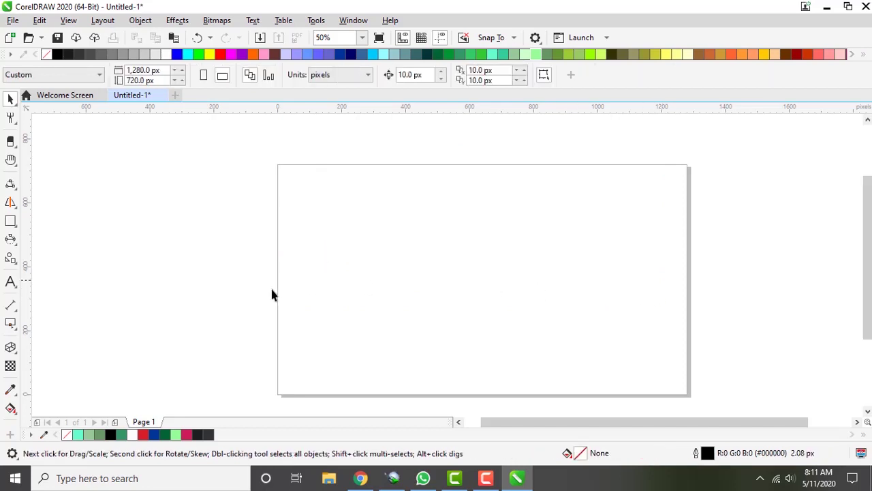
Draw an ellipse about 218 × 122 px in the page's upper left area and fill it with green (#33CC33)
left_click(16, 358)
left_click(58, 432)
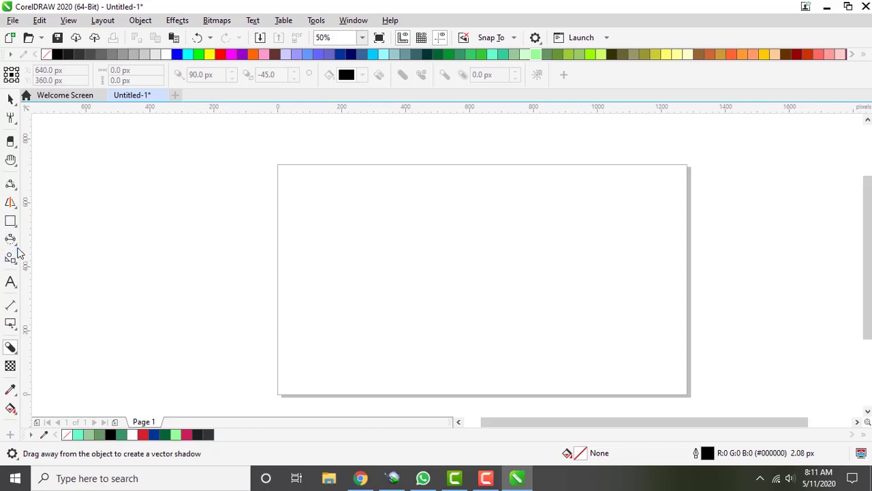
left_click(13, 227)
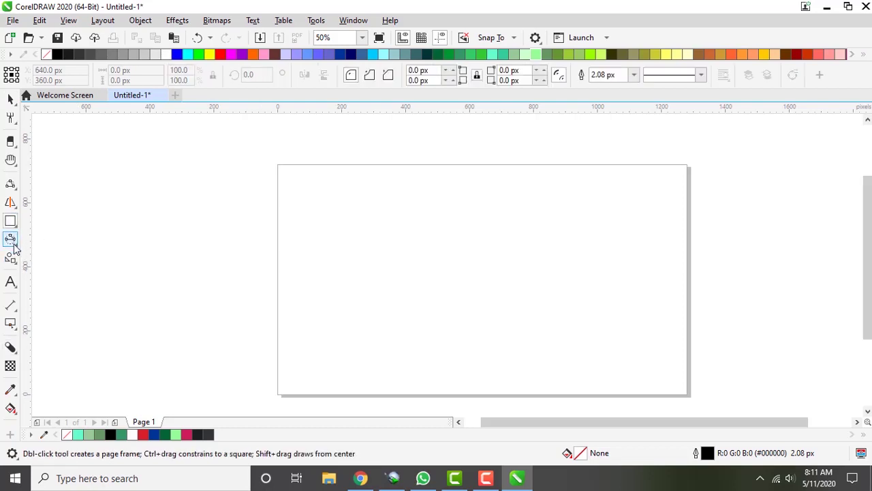
left_click(11, 238)
left_click(15, 243)
left_click(46, 240)
left_click_drag(331, 201, 409, 247)
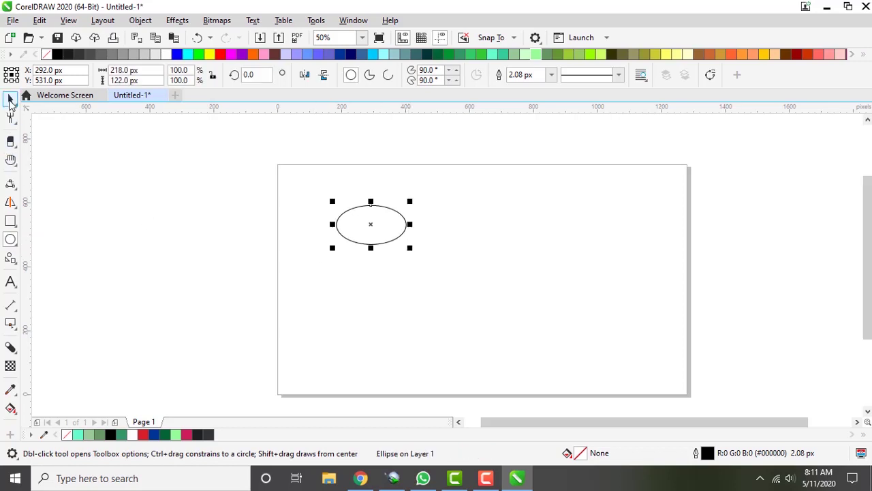
left_click(482, 54)
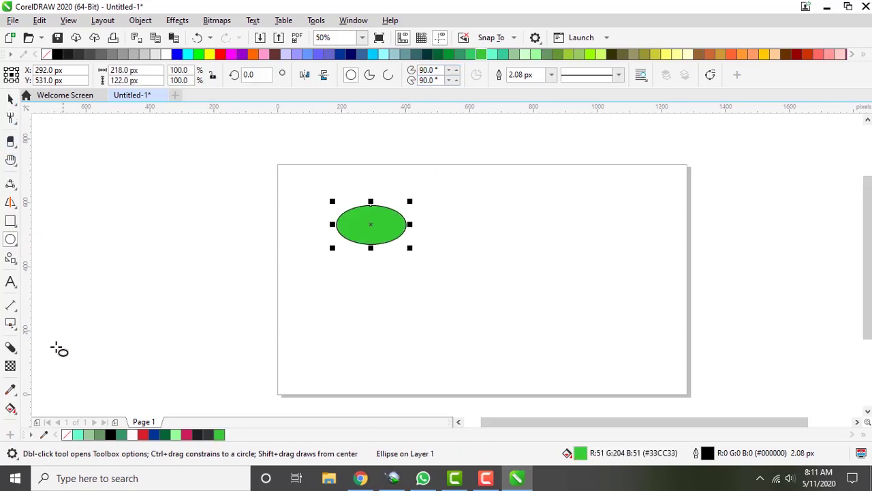
Cast a long black block shadow from the ellipse's centre toward the page's lower right
left_click(10, 347)
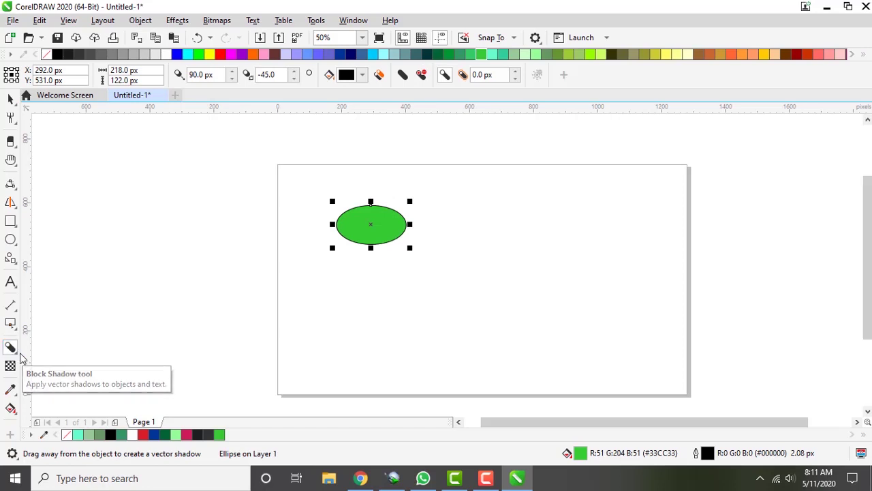
left_click_drag(371, 225, 584, 298)
left_click(10, 99)
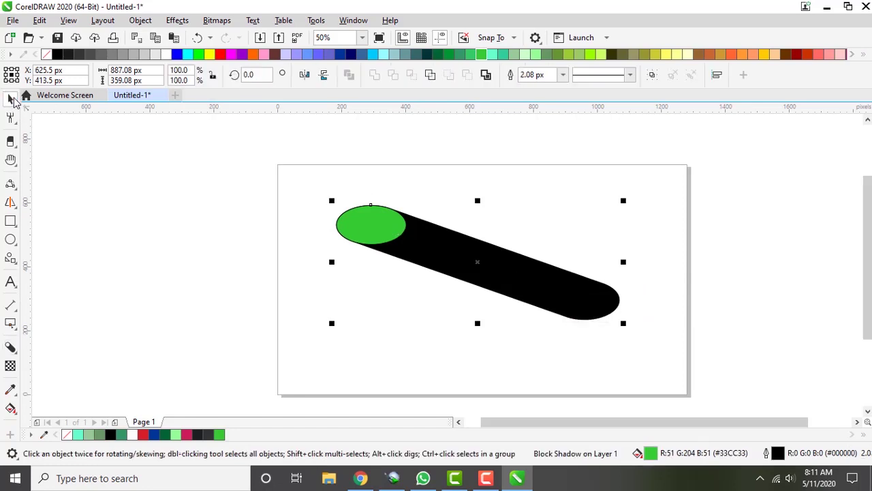
Remove the outline from the green ellipse that carries the block shadow
left_click(174, 178)
left_click(462, 268)
left_click(307, 182)
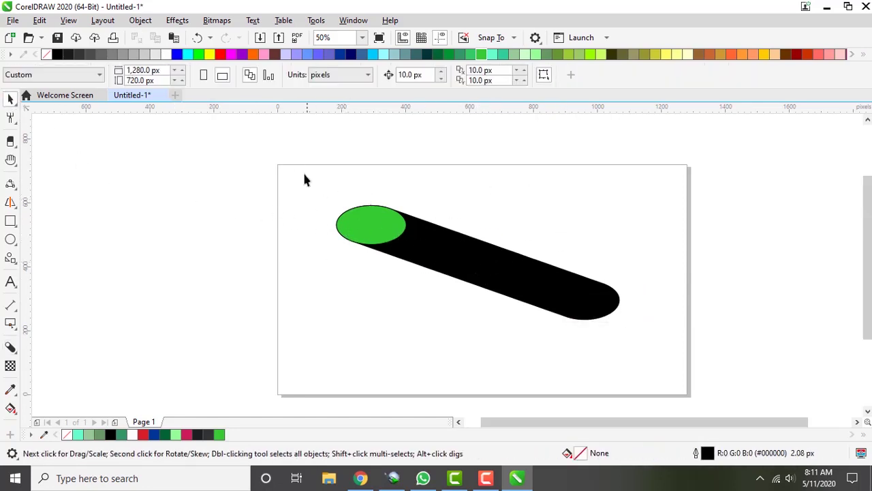
left_click_drag(420, 282, 420, 281)
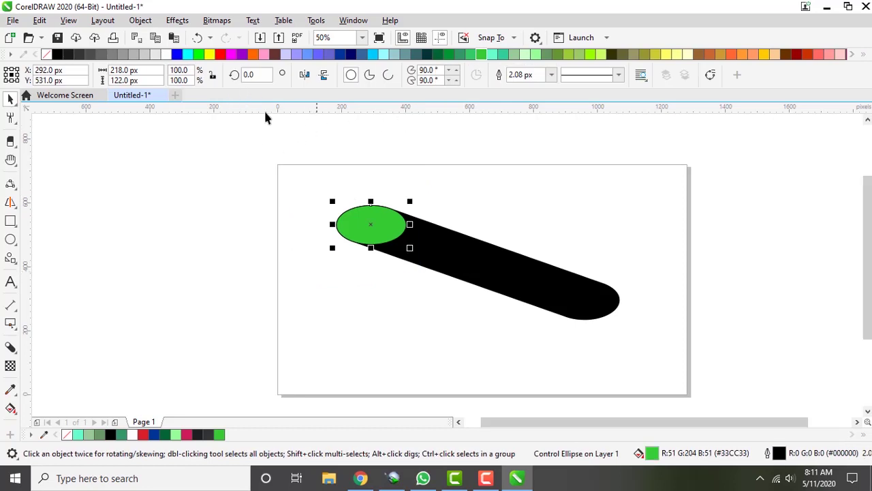
right_click(45, 54)
left_click(150, 177)
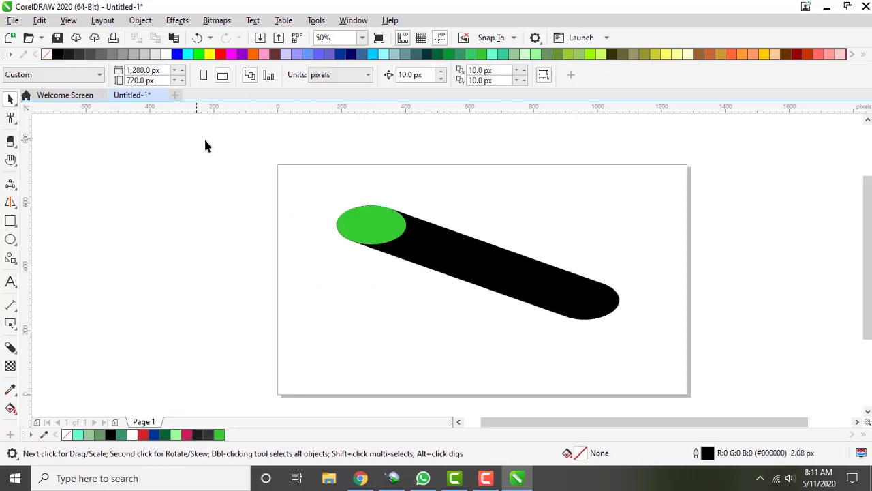
Try several outline colours on the green ellipse, from red through navy (#000066), and clear its outline again
left_click_drag(418, 263, 436, 273)
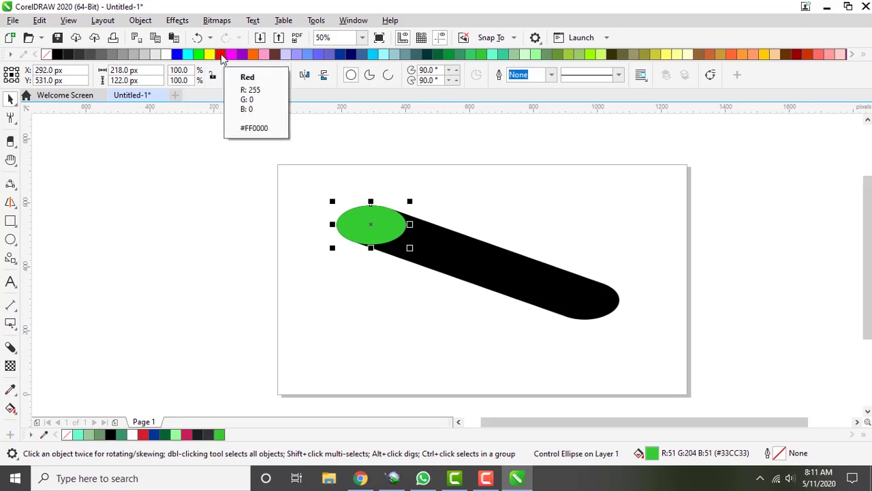
right_click(220, 54)
right_click(243, 56)
right_click(264, 56)
right_click(277, 56)
right_click(296, 55)
right_click(319, 56)
right_click(351, 55)
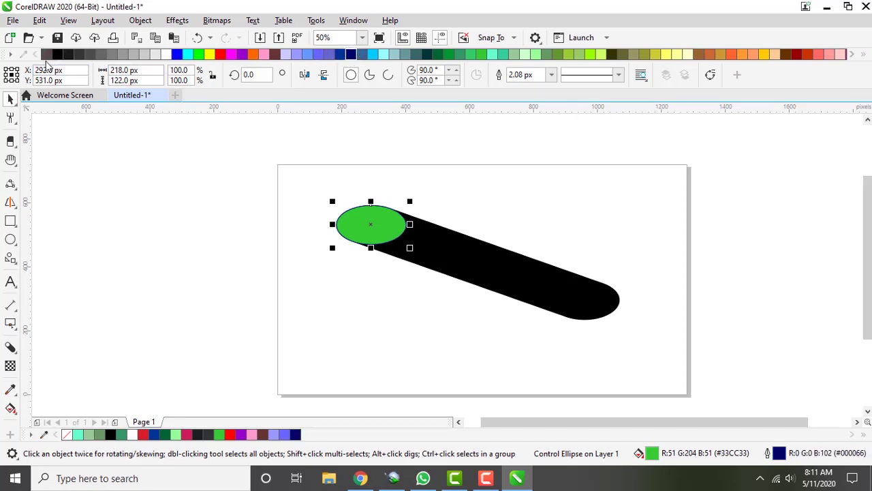
right_click(46, 59)
left_click(324, 220)
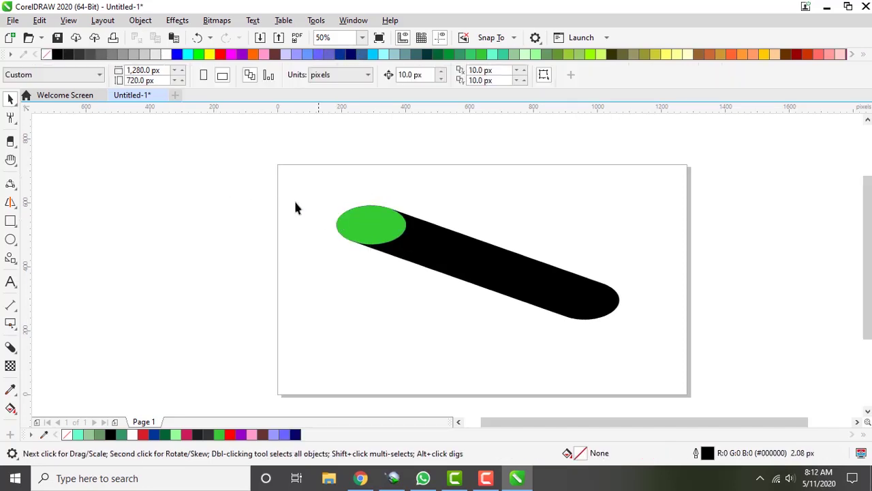
Select the ellipse together with its block shadow, shift the group toward the page's left edge and delete it
left_click(379, 236)
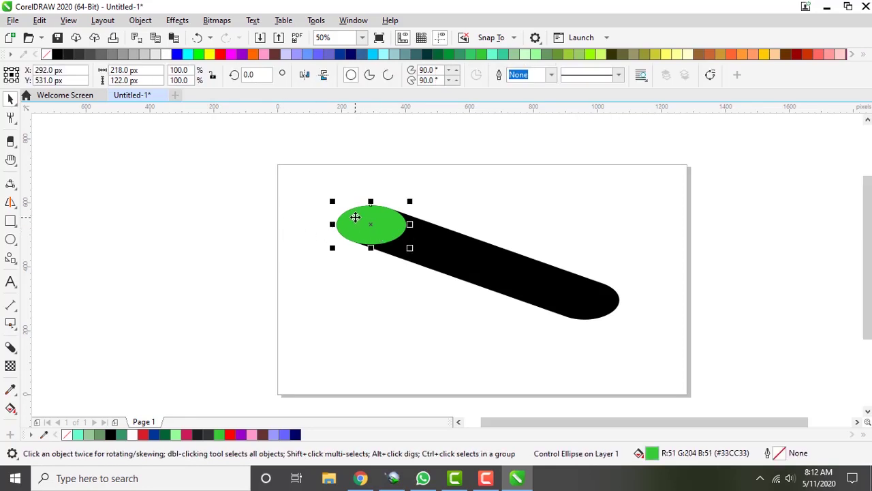
left_click(280, 167)
left_click(353, 220)
left_click_drag(263, 149, 701, 356)
left_click_drag(533, 293, 434, 295)
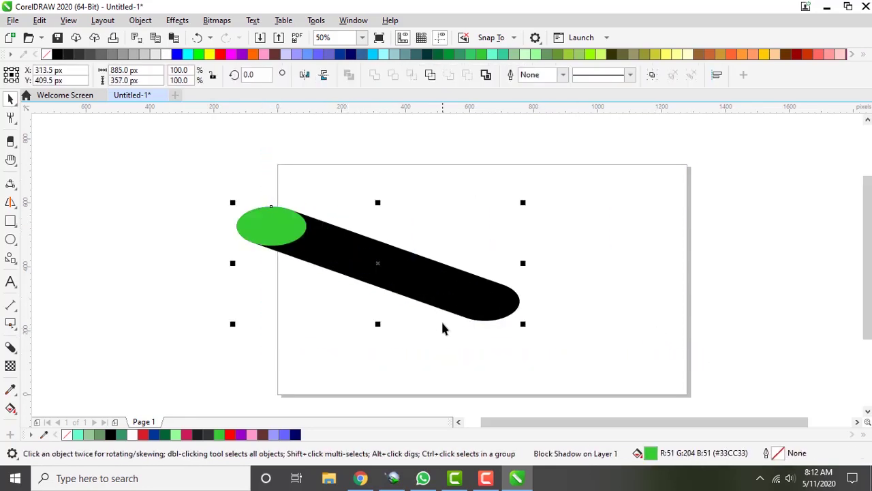
key("Delete")
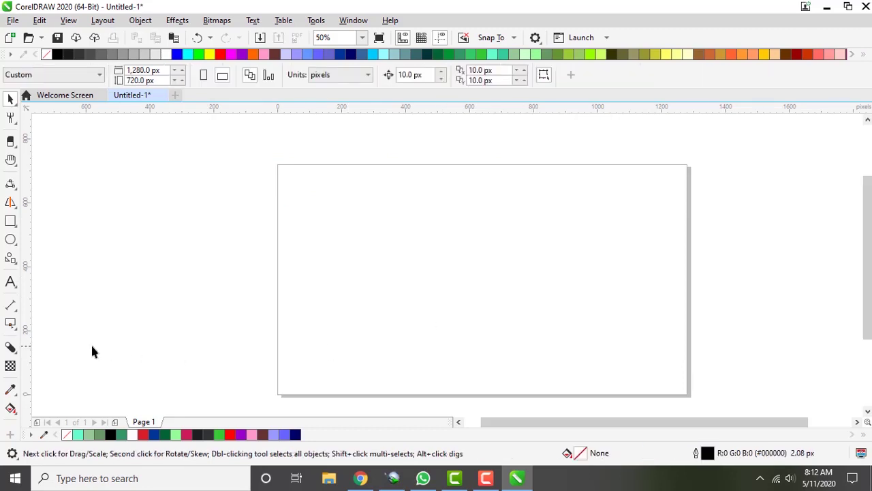
Draw a rectangle about 638 × 286 px on the page and fill it with teal green (#33CC99)
left_click(10, 221)
left_click_drag(372, 197, 576, 290)
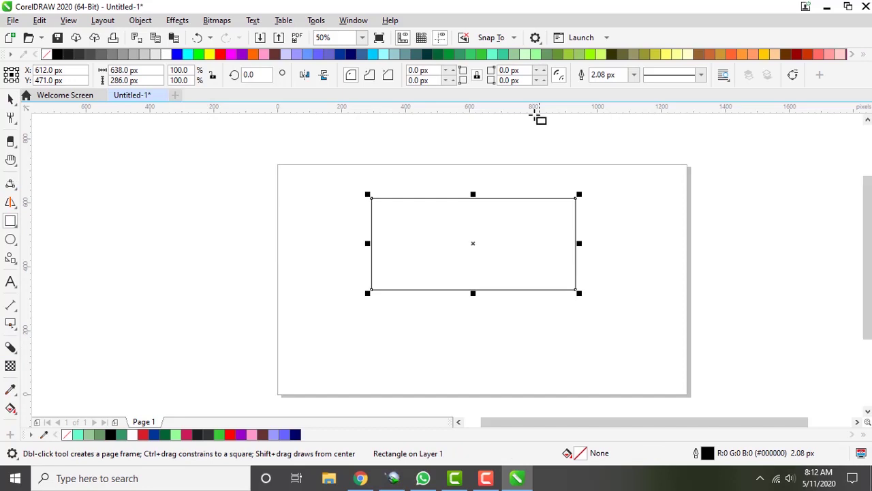
left_click(503, 54)
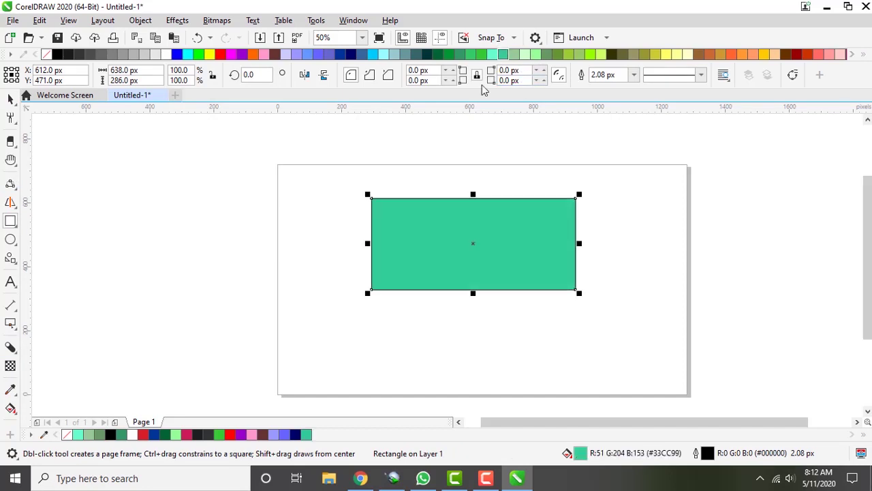
Apply a fountain transparency from the rectangle's centre past its lower left corner, adding a node with 38% transparency at the 39% position
left_click(10, 366)
left_click_drag(472, 232, 355, 314)
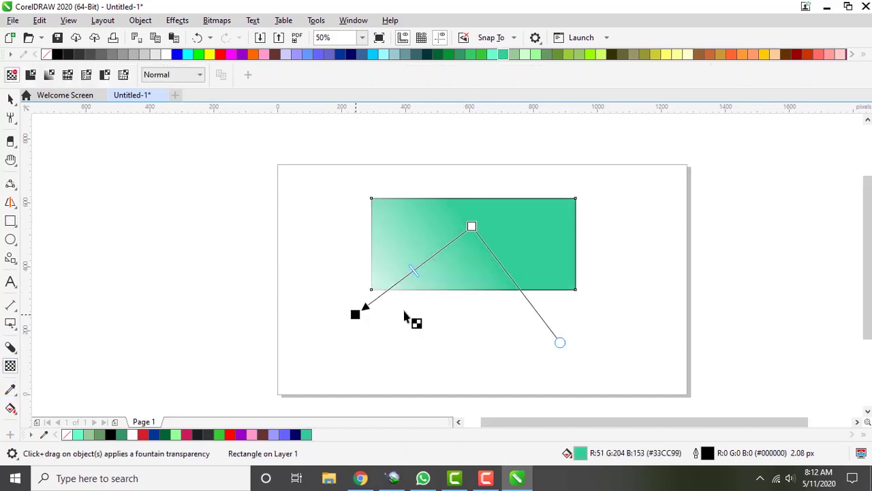
double_click(426, 261)
left_click(373, 55)
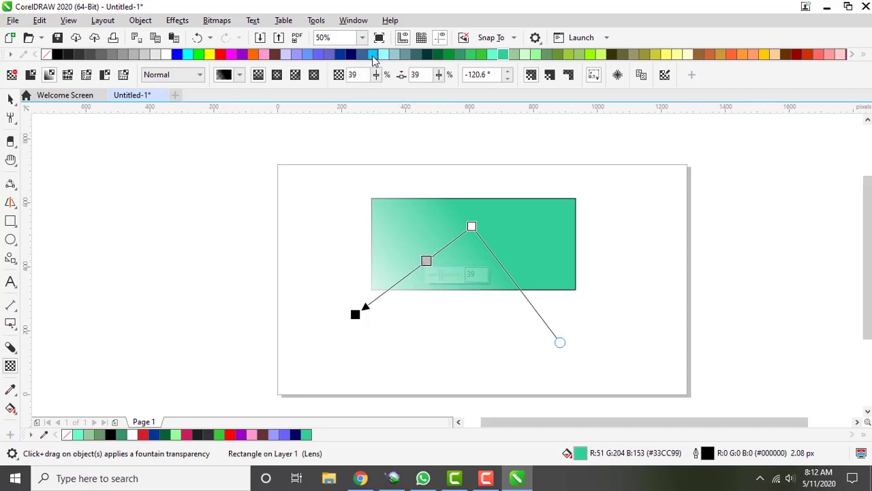
left_click(436, 274)
mouse_move(437, 282)
left_mouse_down()
mouse_move(461, 284)
mouse_move(442, 285)
left_mouse_up()
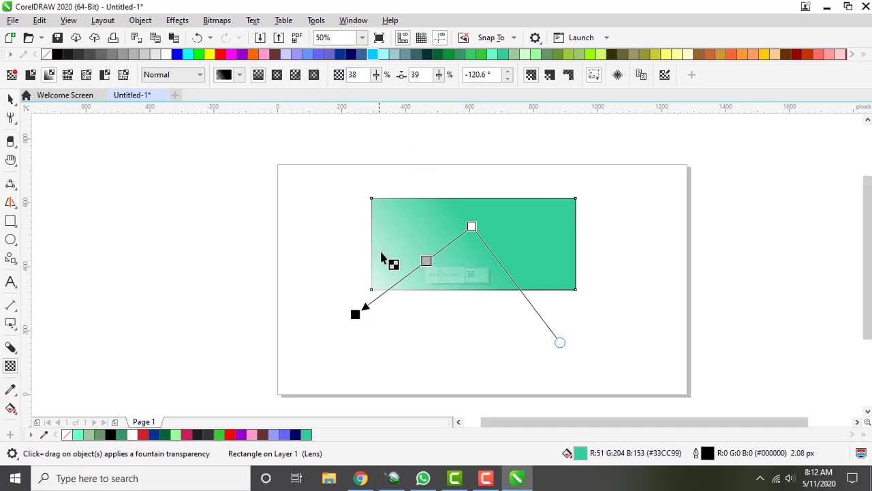
Add a second transparency node at the 54% position with 87% transparency, and move the first node to the 18% position
double_click(409, 273)
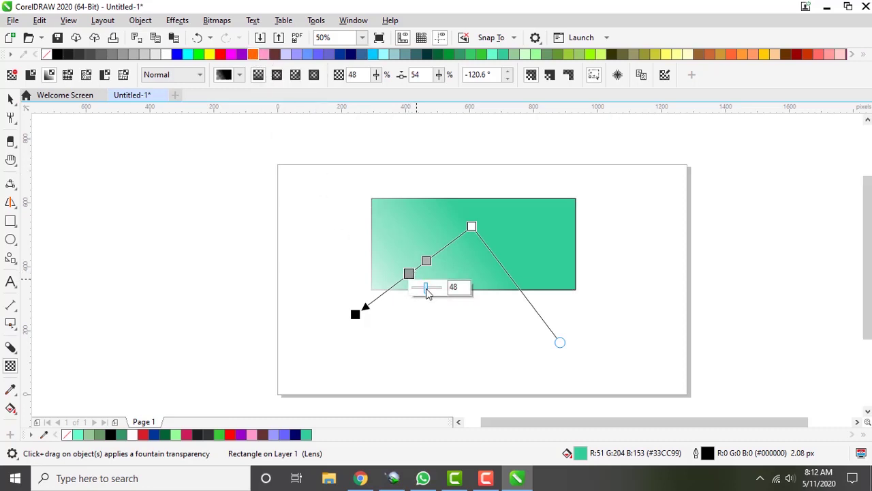
mouse_move(426, 291)
left_mouse_down()
mouse_move(415, 290)
mouse_move(440, 289)
left_mouse_up()
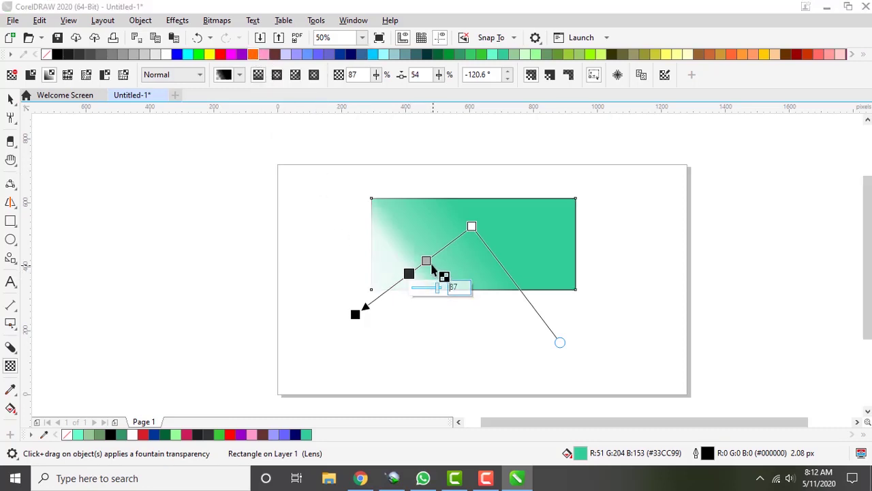
left_click_drag(429, 257, 451, 242)
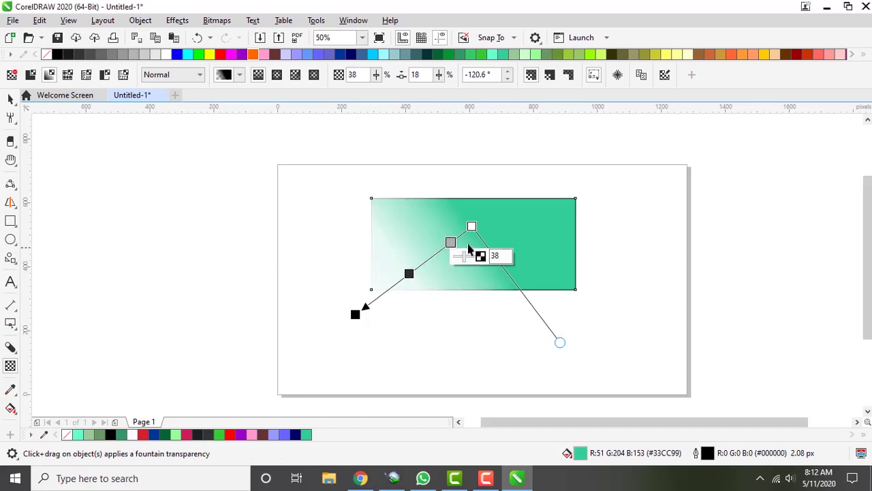
Delete the teal rectangle with the fountain transparency
left_click(11, 99)
left_click(271, 219)
left_click(493, 238)
key("Delete")
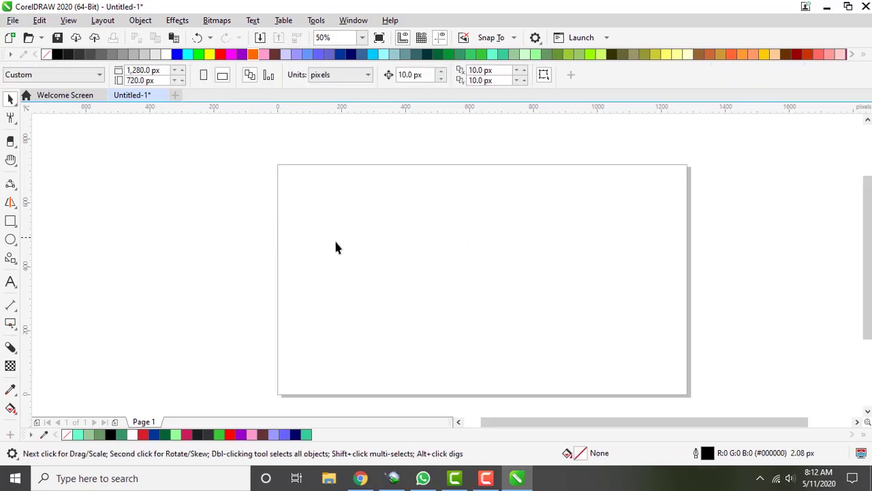
Draw three separate rectangles: two small ones across the upper page and a wider one, about 610 × 118 px, below them
left_click(17, 395)
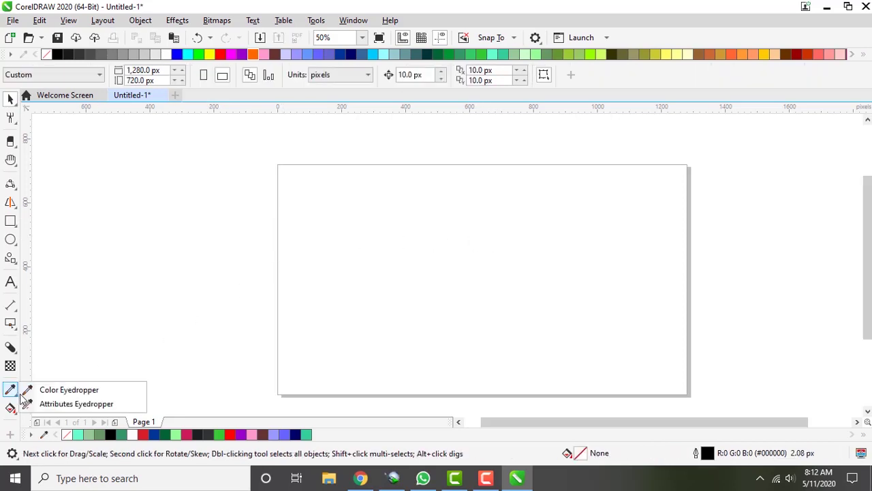
mouse_move(8, 224)
left_click(56, 221)
left_click_drag(335, 196, 428, 227)
left_click_drag(499, 184, 622, 219)
left_click_drag(378, 254, 573, 292)
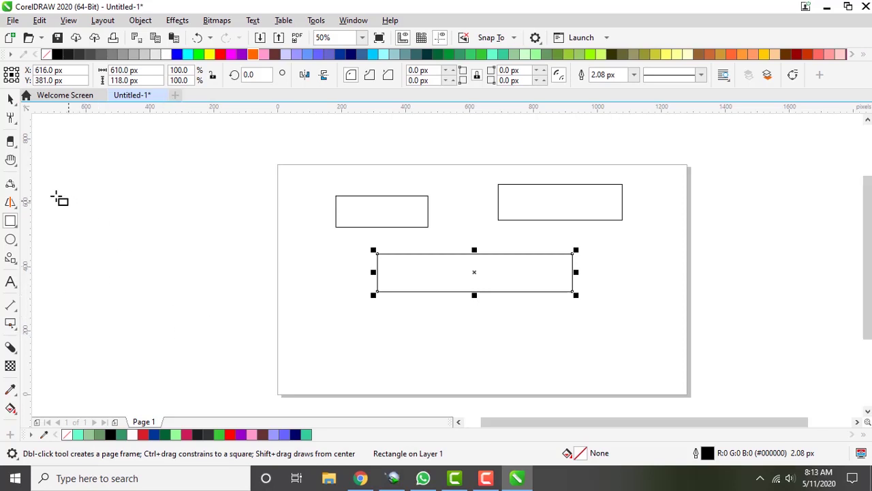
Fill the upper left rectangle with light cyan
left_click(11, 389)
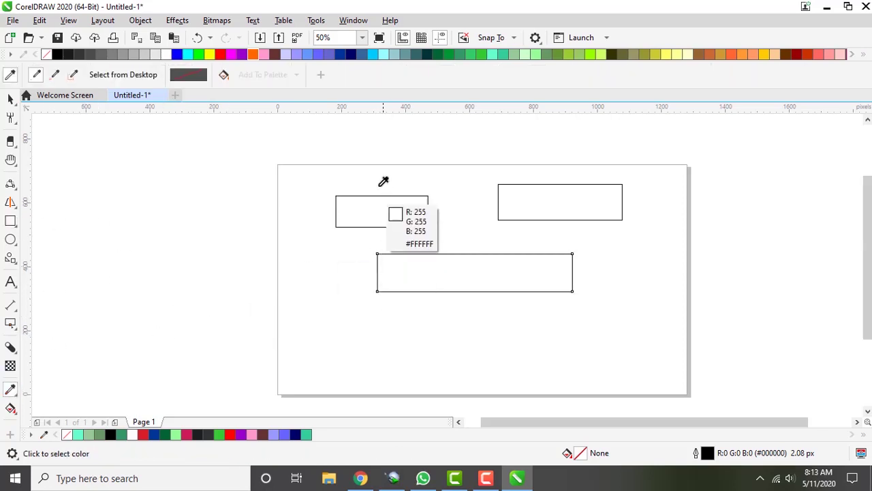
left_click(10, 99)
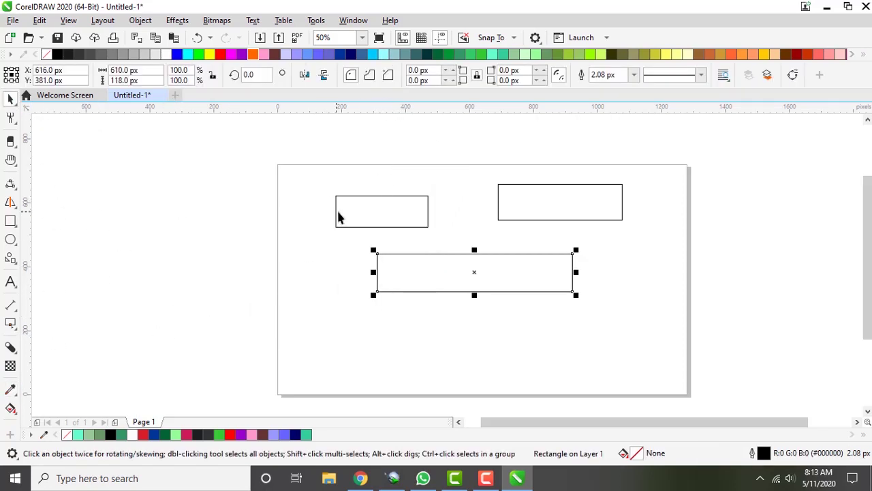
left_click(336, 214)
left_click(383, 56)
left_click(451, 181)
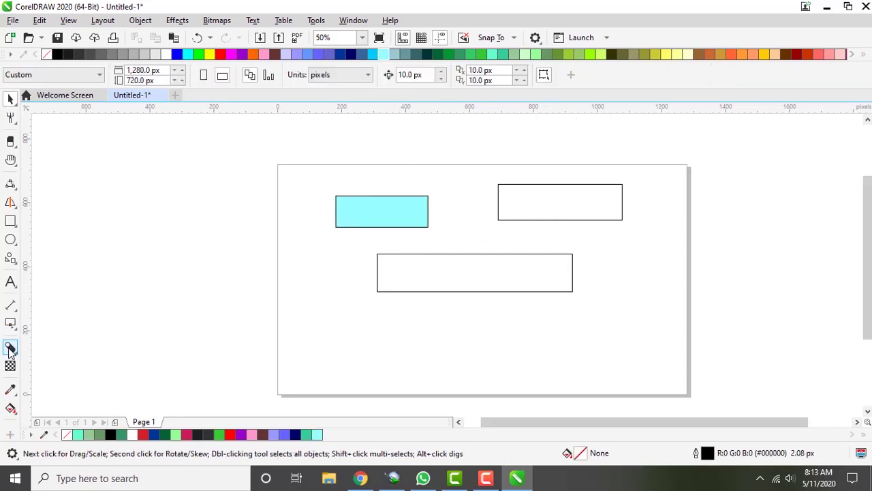
Sample the light cyan fill with the Color Eyedropper and apply it to the other two rectangles
left_click(11, 389)
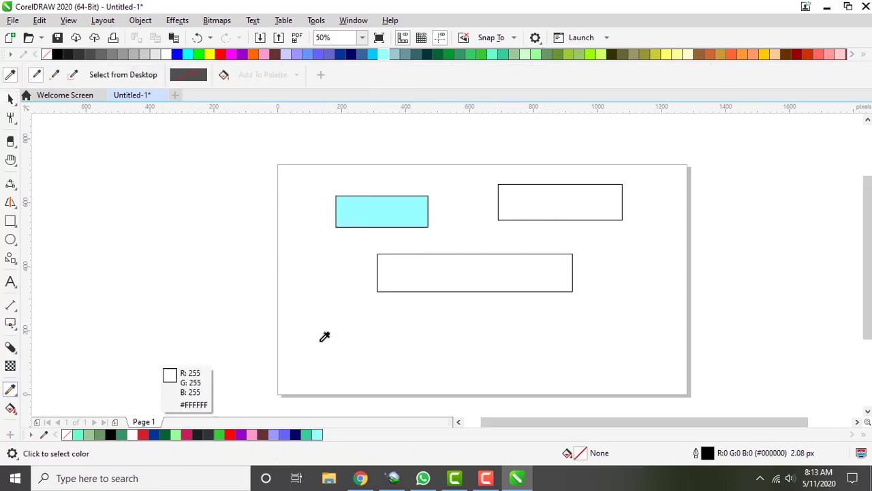
left_click(384, 211)
left_click(555, 203)
left_click(485, 281)
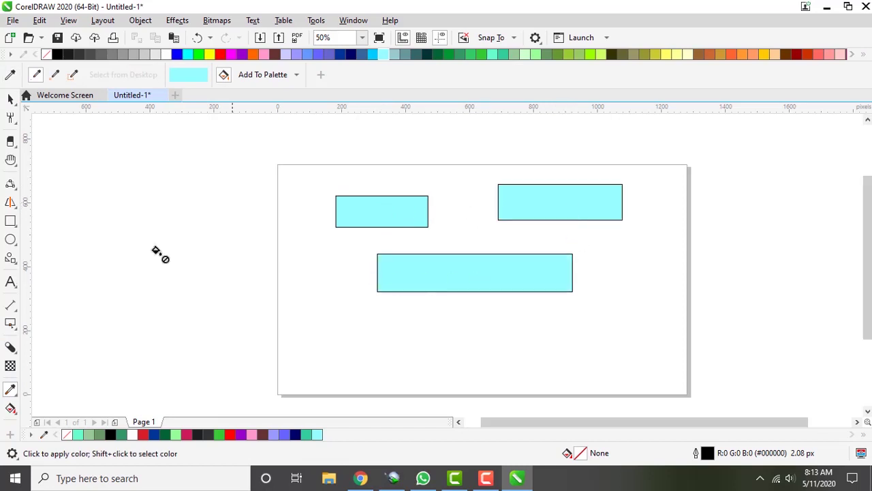
Select all three cyan rectangles and delete them
left_click(10, 99)
left_click_drag(220, 151, 649, 319)
key("Delete")
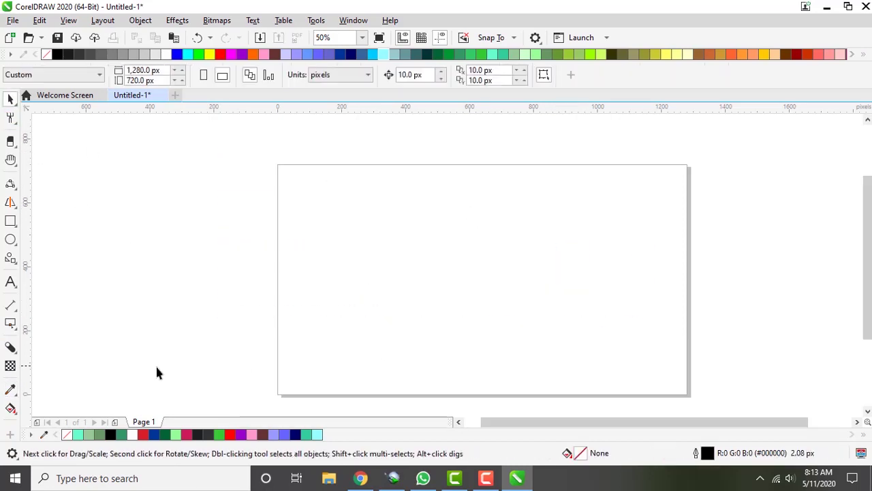
Draw two rectangles across the upper page and a third, about 412 × 256 px, placed clear below them
left_click(17, 395)
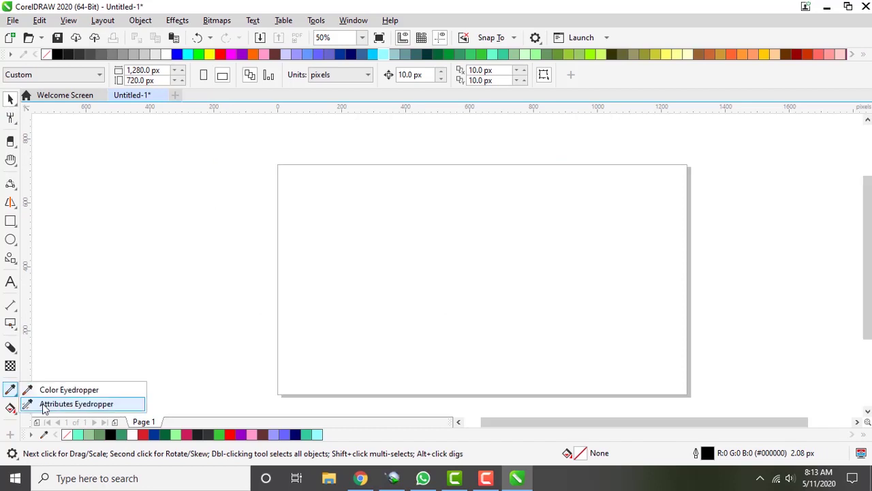
left_click(45, 408)
left_click(10, 221)
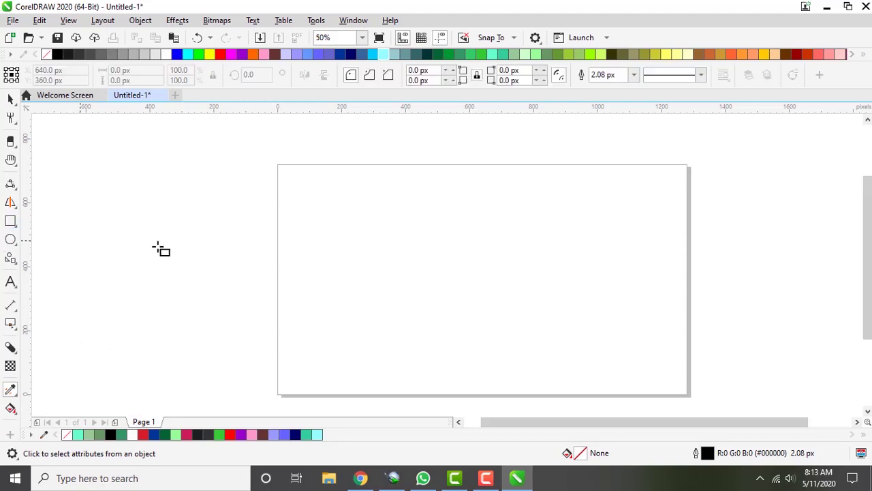
left_click_drag(305, 188, 427, 237)
left_click_drag(502, 185, 668, 248)
mouse_move(417, 249)
left_mouse_down()
mouse_move(473, 319)
mouse_move(549, 329)
left_mouse_up()
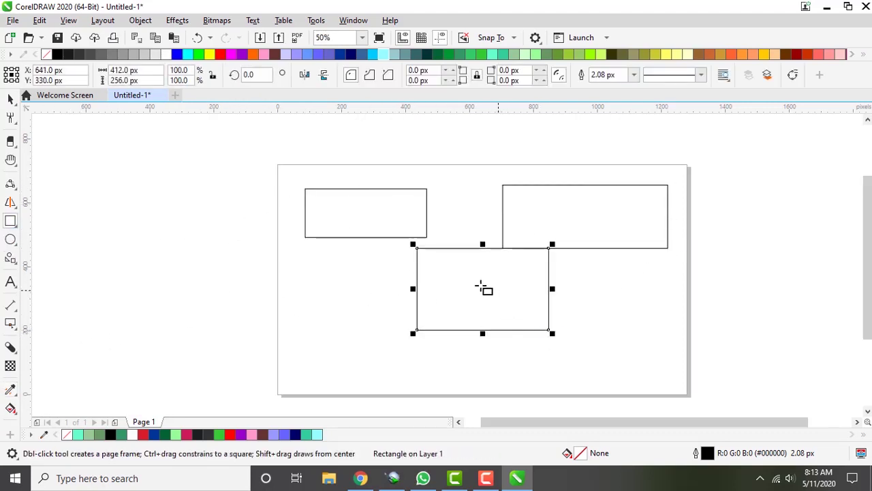
left_click(11, 99)
left_click_drag(478, 280, 467, 314)
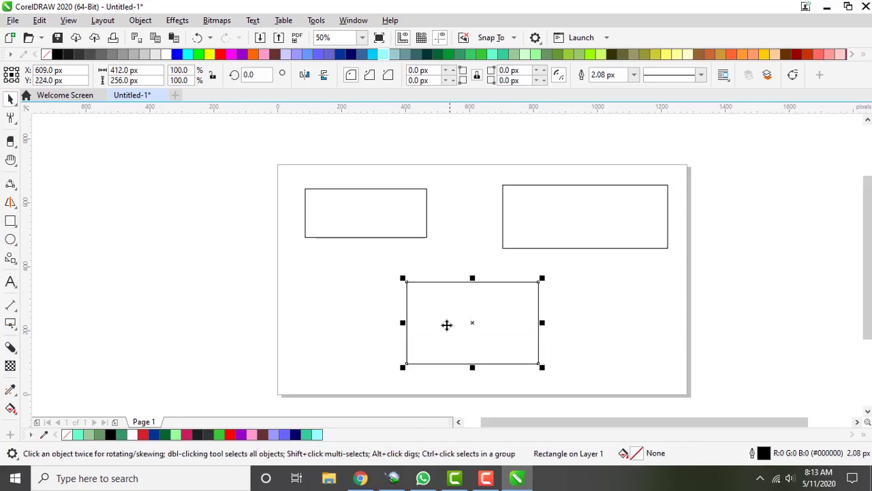
Fill the lower rectangle with red and copy its attributes to both upper rectangles with the Attributes Eyedropper
left_click(10, 389)
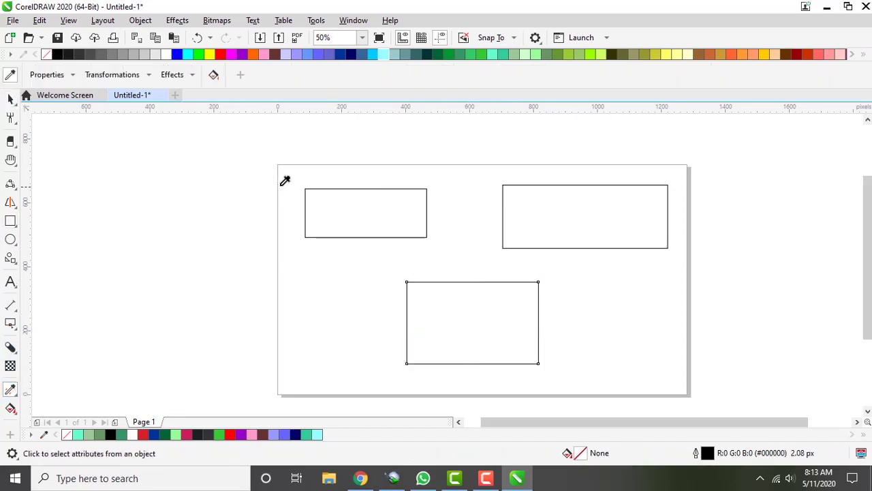
left_click(143, 435)
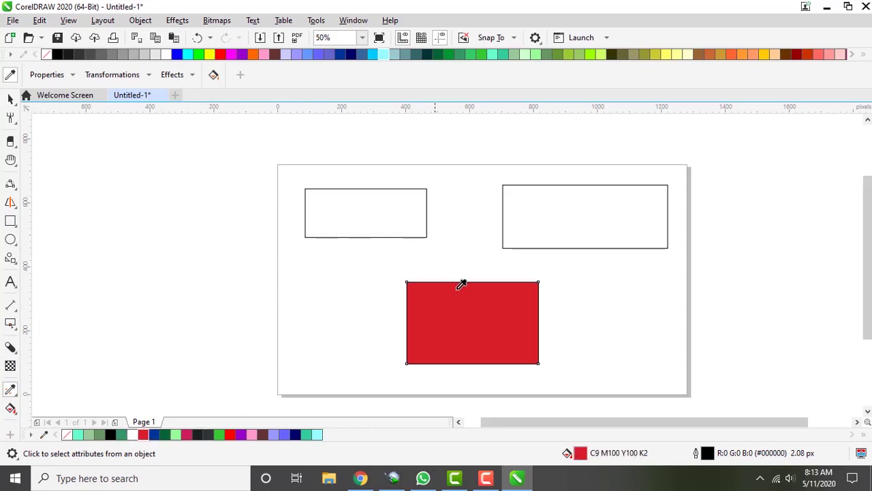
left_click(474, 304)
left_click(348, 212)
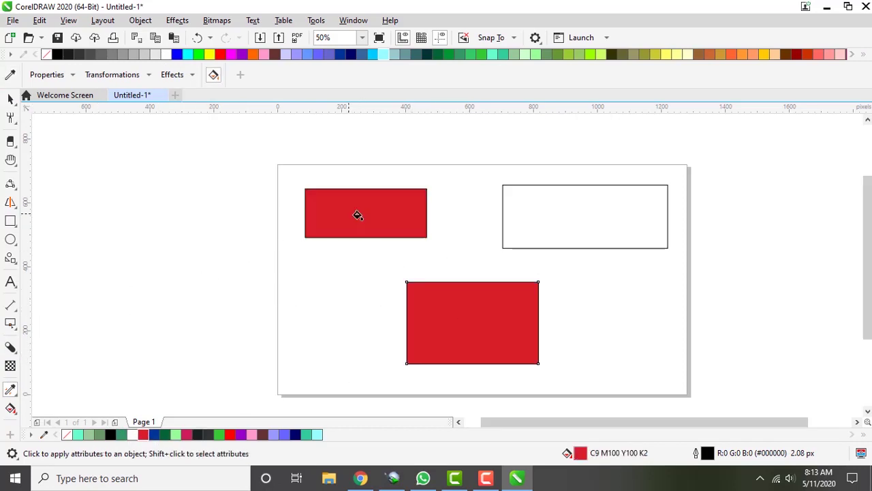
left_click(584, 210)
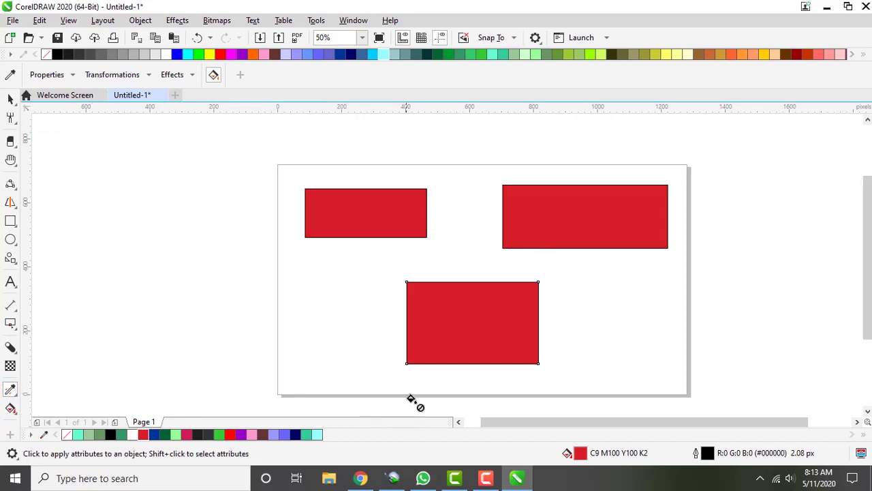
Sample the red fill of the lower rectangle with the Color Eyedropper
left_click(12, 98)
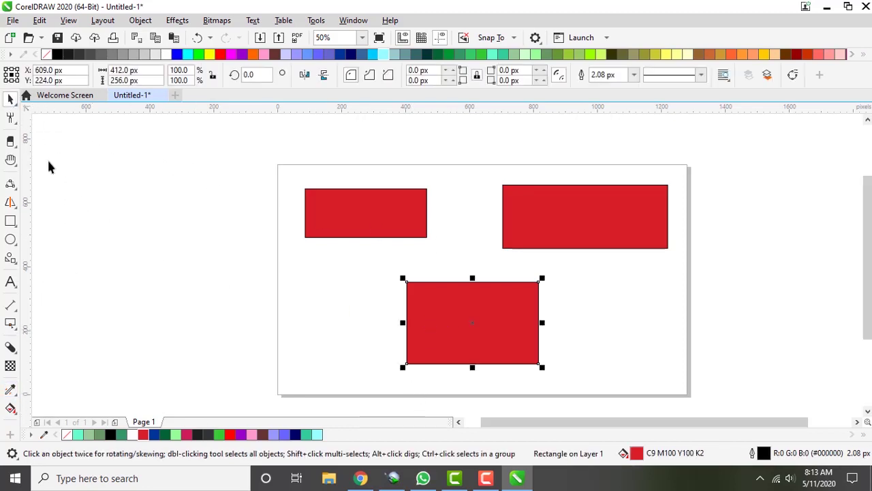
left_click(10, 389)
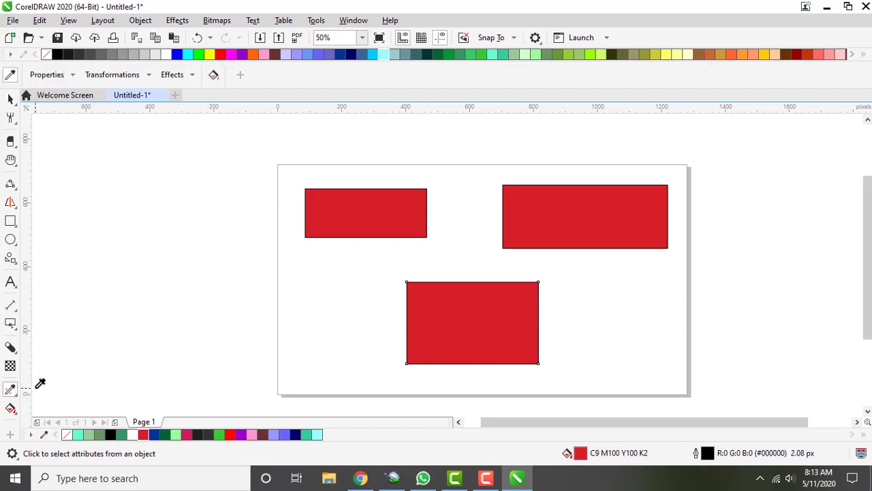
left_click(20, 398)
left_click(49, 394)
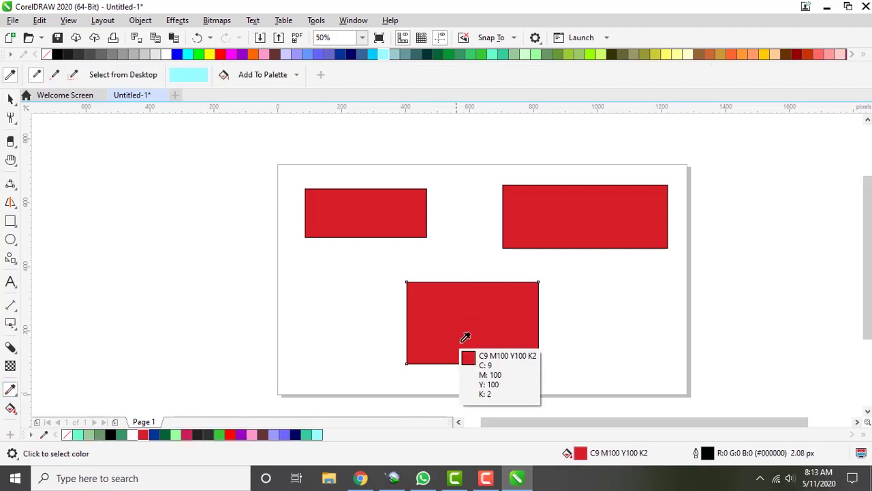
left_click(465, 332)
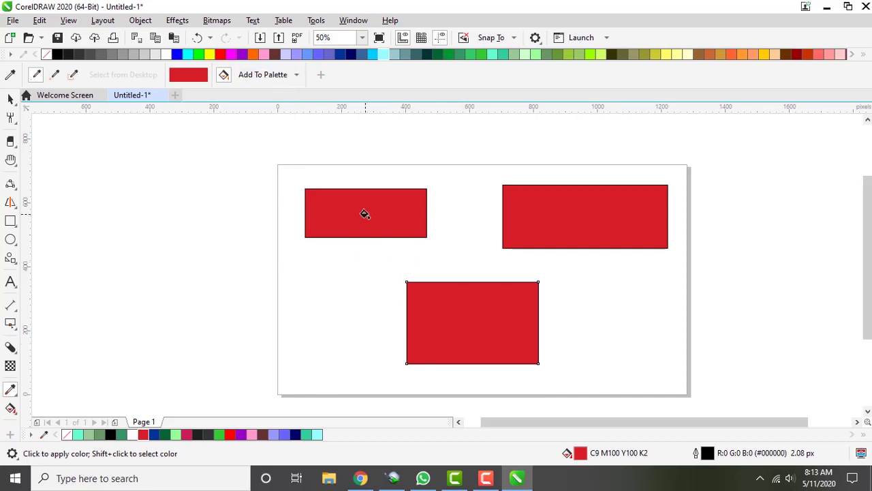
Remove the fill and outline from all three red rectangles and give them a black outline again
left_click(10, 99)
left_click_drag(225, 156, 682, 395)
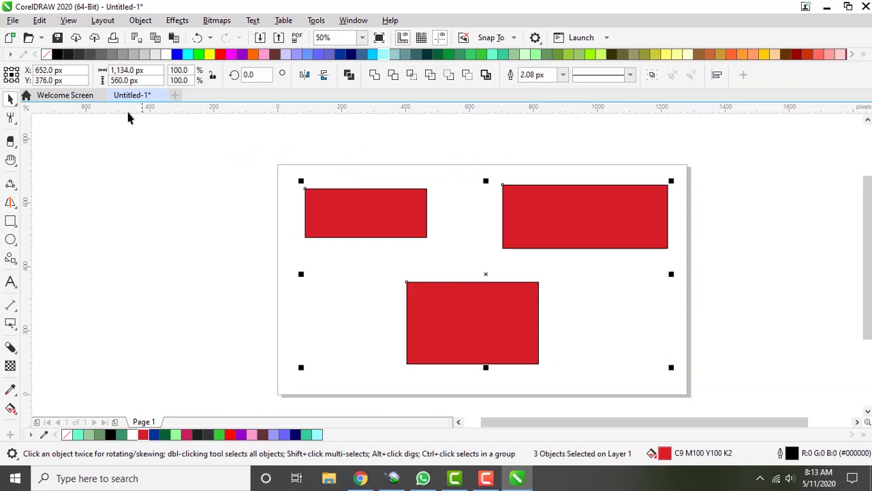
right_click(47, 55)
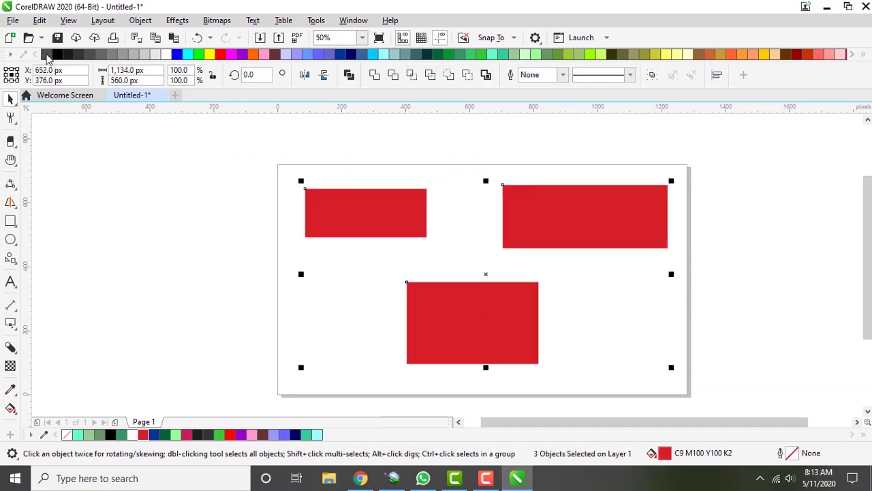
left_click(48, 54)
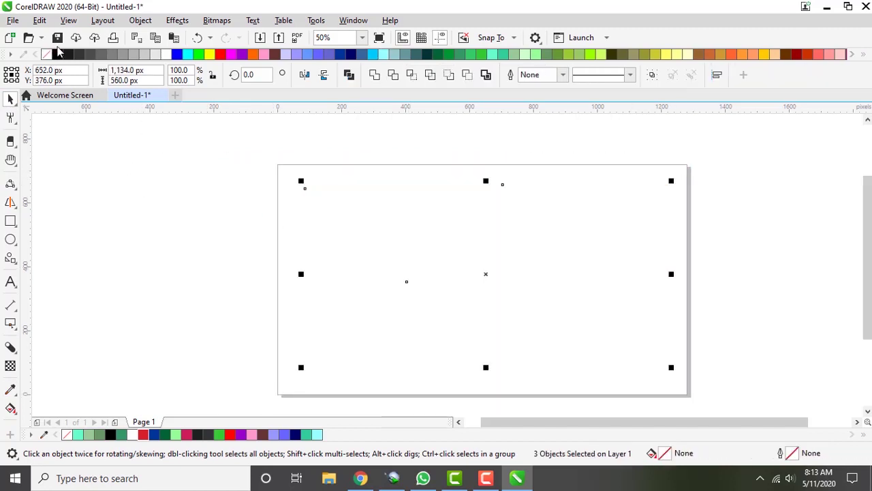
right_click(57, 55)
left_click(113, 373)
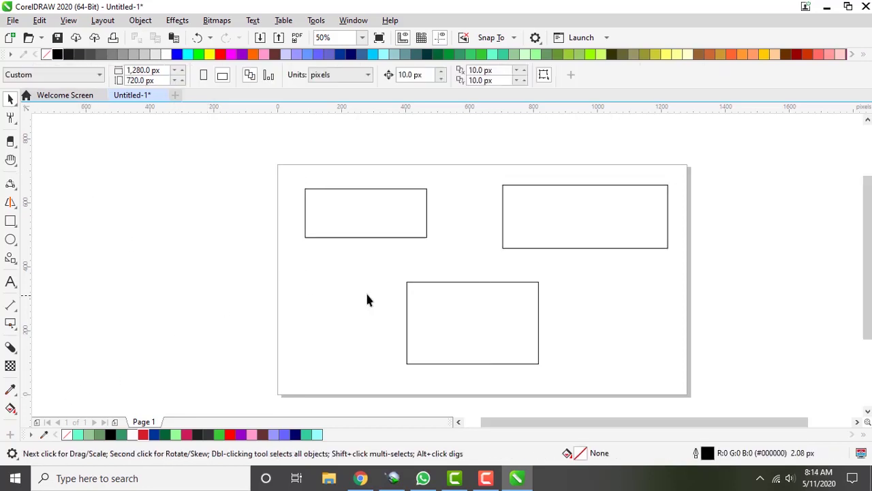
Fill the lower rectangle with Pink (#FF99CC)
left_click(467, 328)
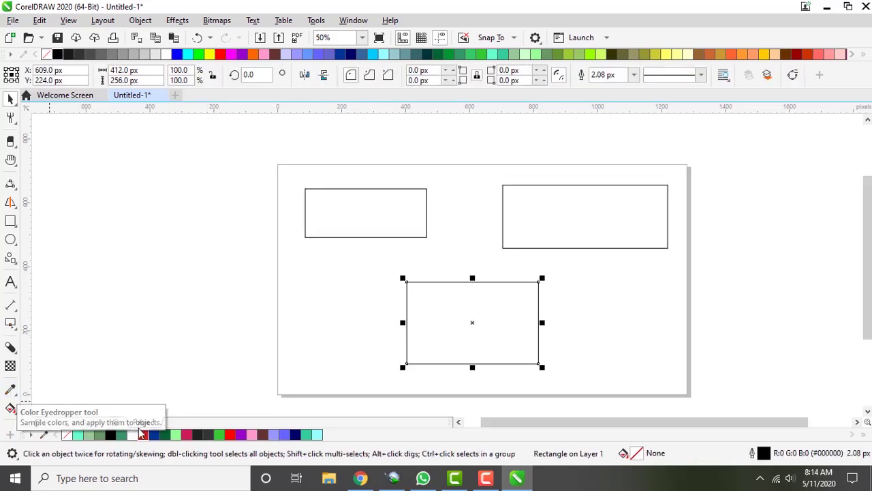
left_click(252, 434)
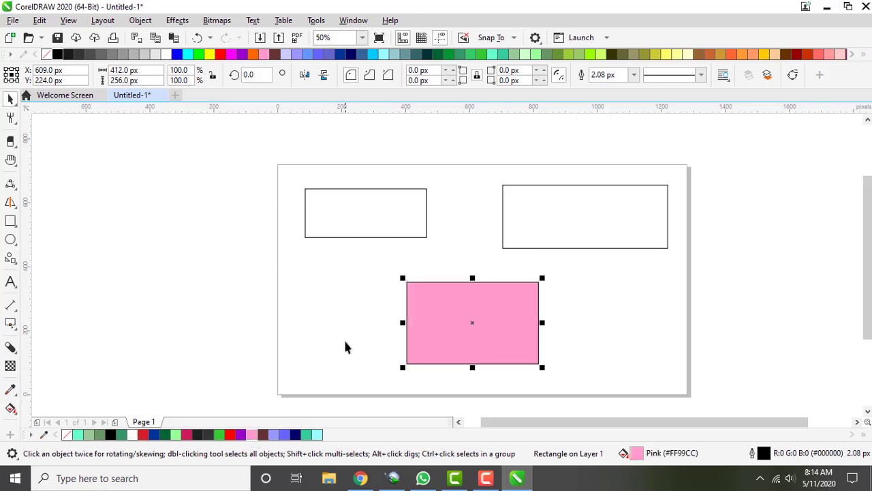
left_click(330, 312)
left_click(444, 305)
Sample the pink fill with the Color Eyedropper and apply it to the upper left rectangle
left_click(10, 389)
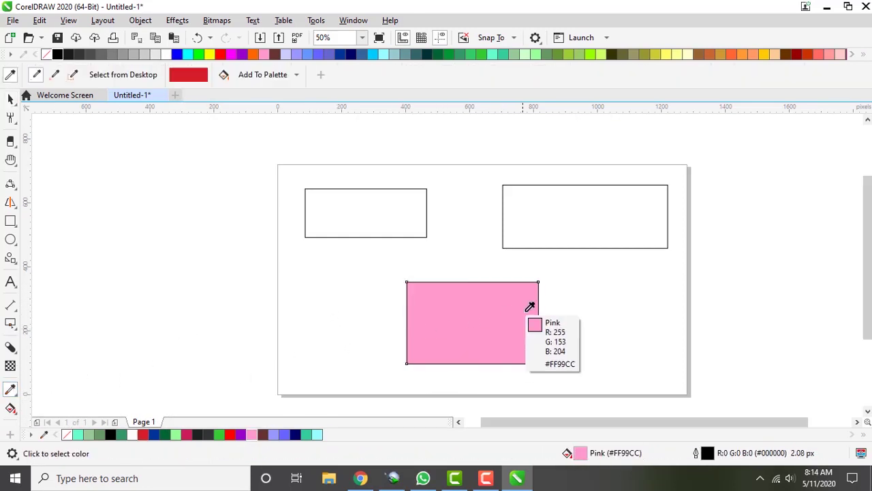
left_click(470, 308)
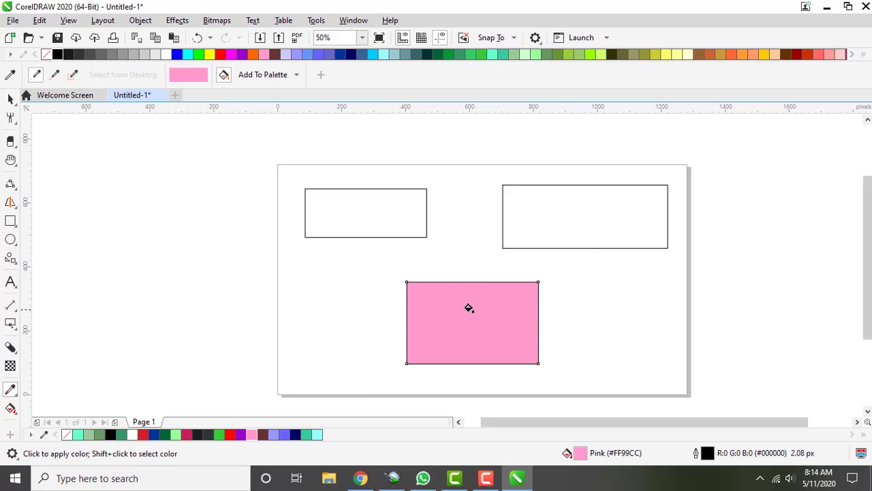
left_click(11, 391)
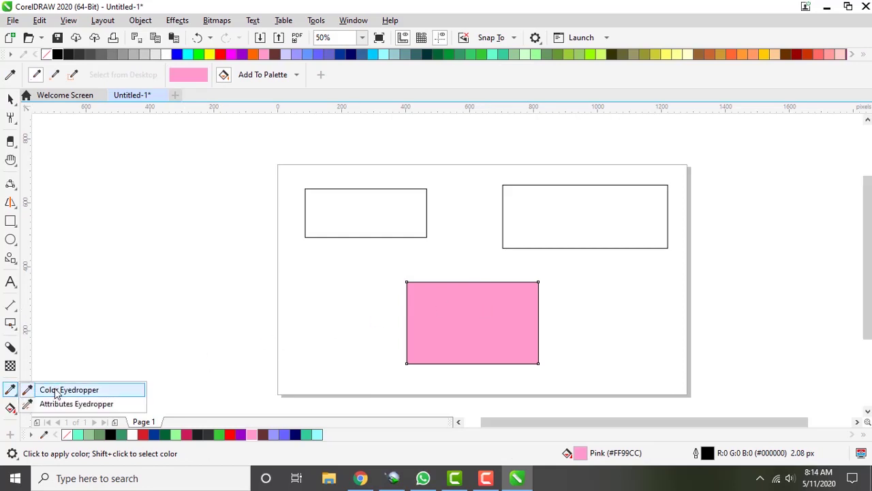
left_click(57, 391)
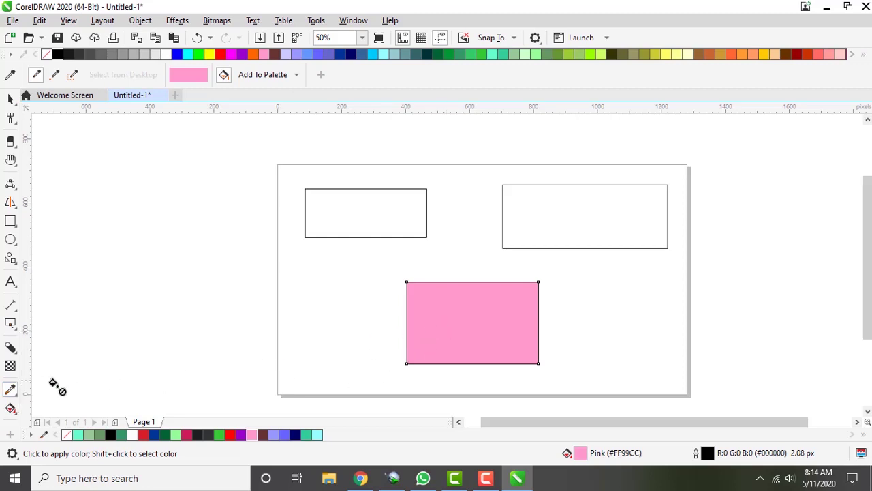
left_click(12, 367)
left_click(12, 392)
left_click(452, 329)
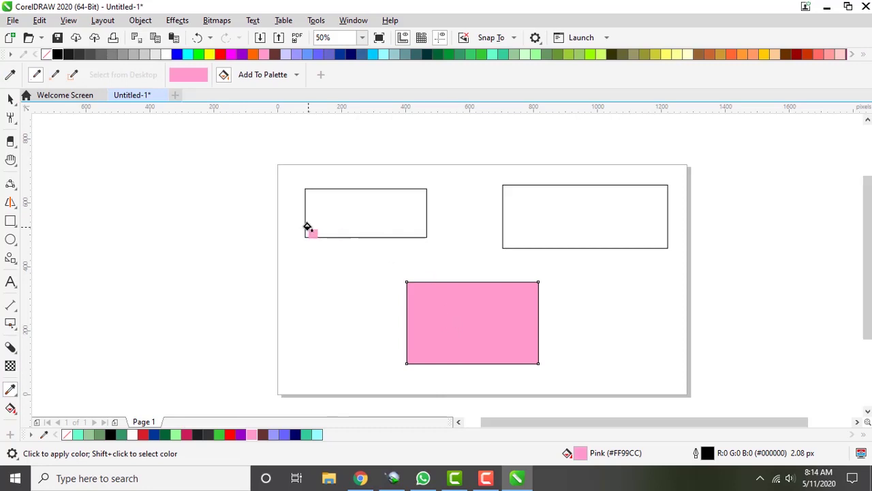
left_click(348, 207)
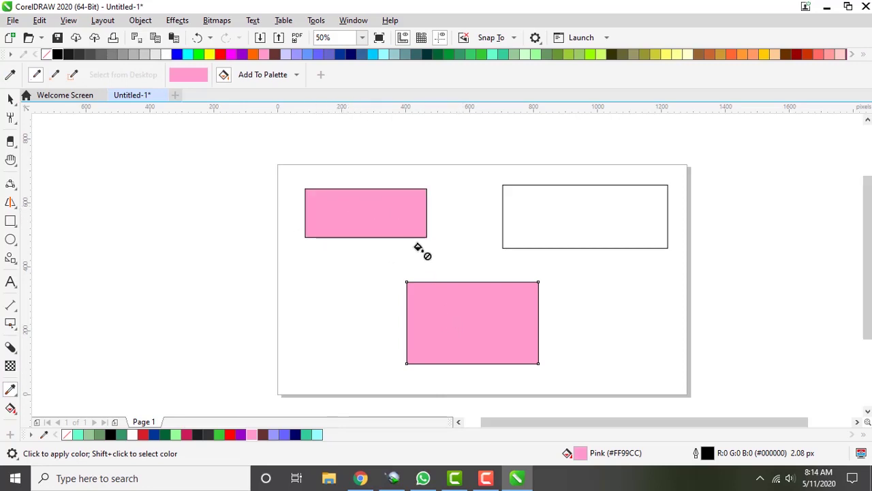
Remove the pink fill from the upper left rectangle and clear the selection
left_click(15, 105)
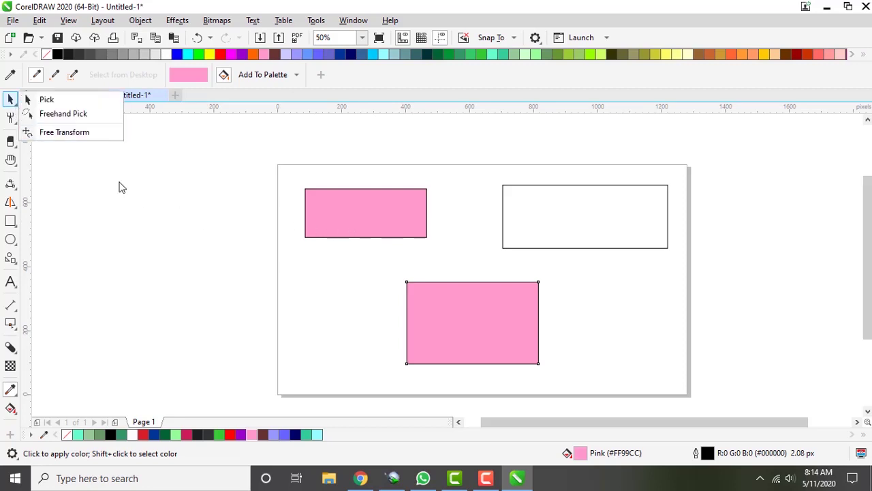
left_click(191, 223)
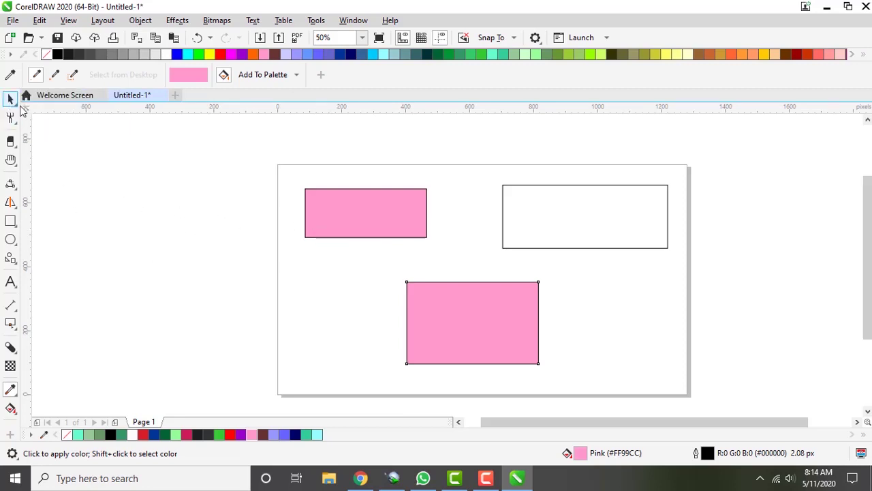
left_click(11, 98)
left_click(366, 225)
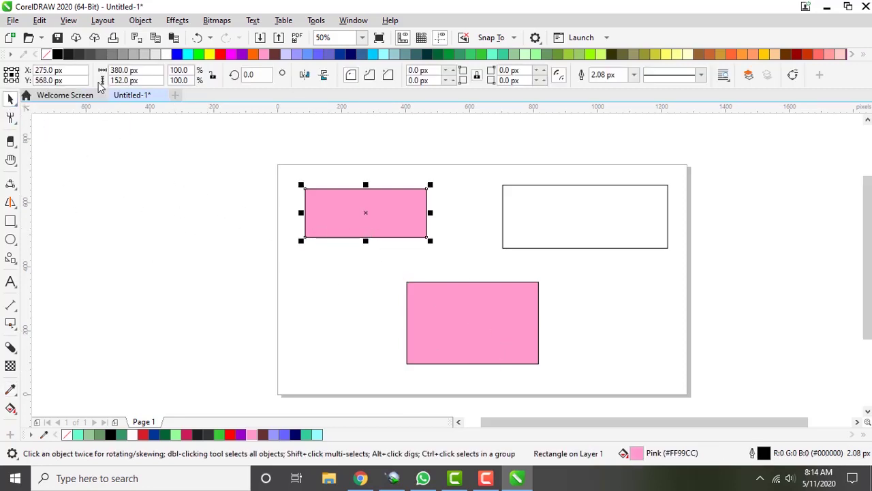
left_click(47, 55)
left_click(493, 346)
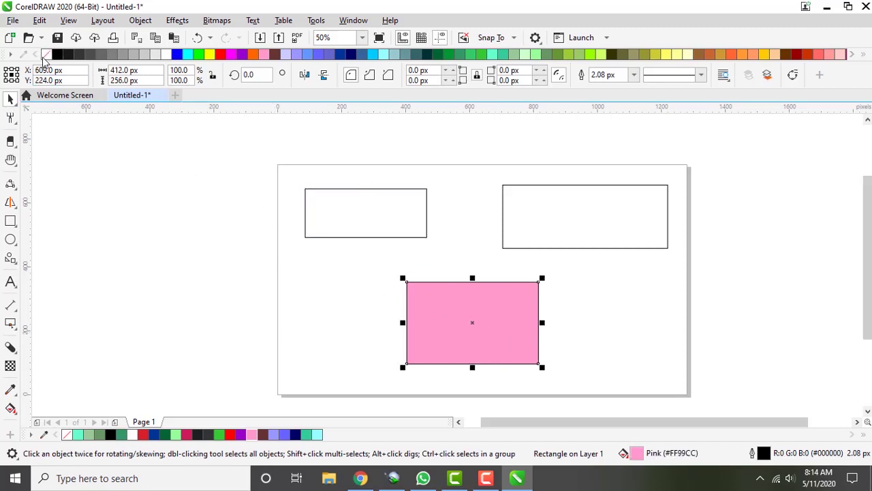
left_click(46, 364)
Sample the pink rectangle with the Attributes Eyedropper and apply its attributes to both upper rectangles
left_click(12, 391)
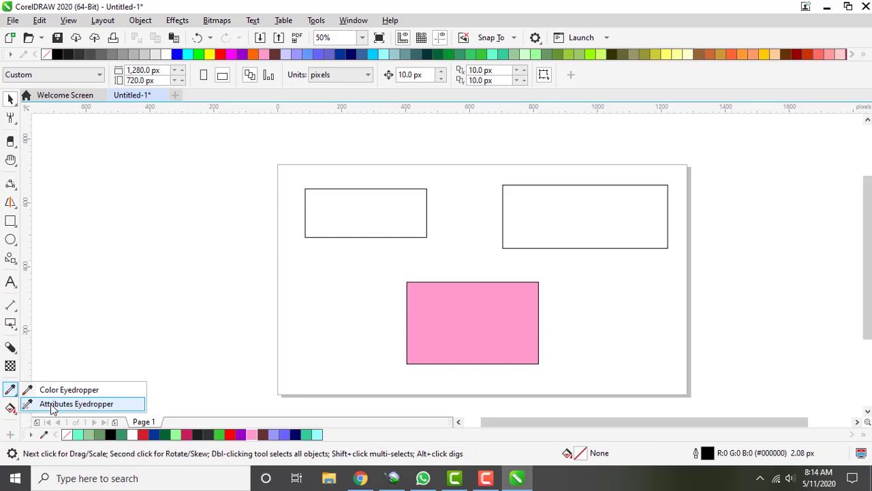
left_click(52, 404)
left_click(471, 313)
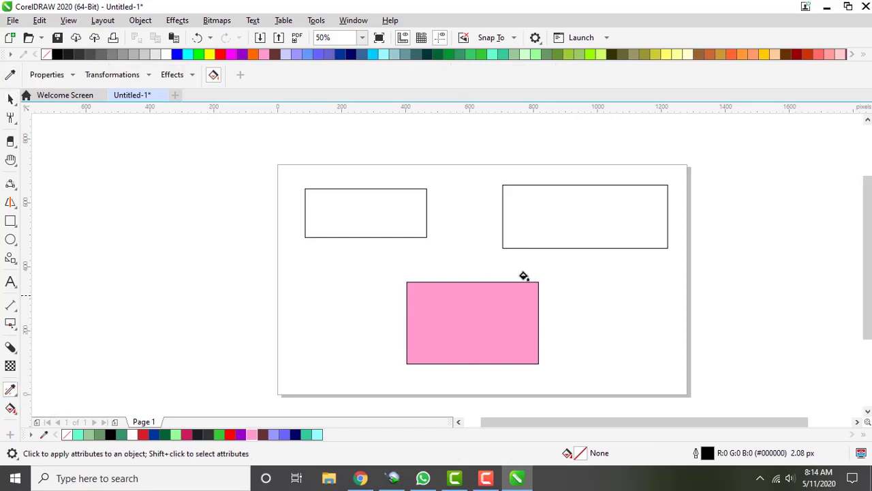
left_click(566, 212)
left_click(355, 216)
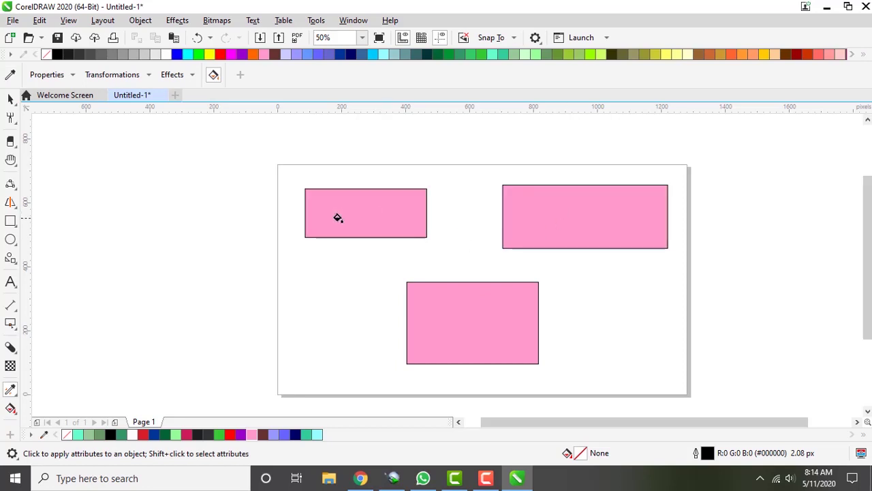
Select all three pink rectangles and delete them
left_click(10, 99)
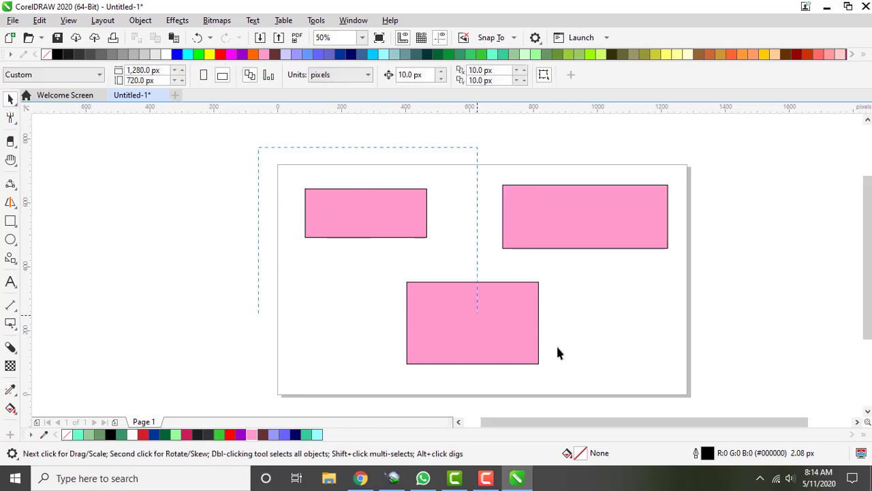
left_click_drag(694, 388, 694, 388)
key("Delete")
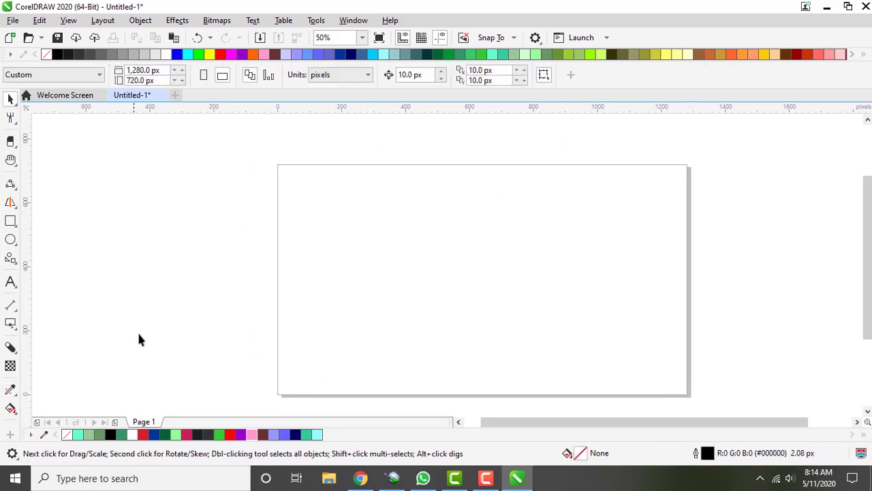
Draw a rectangle about 512 × 262 px in the page's upper middle and fill it Dark Brown with Interactive Fill
left_click(16, 412)
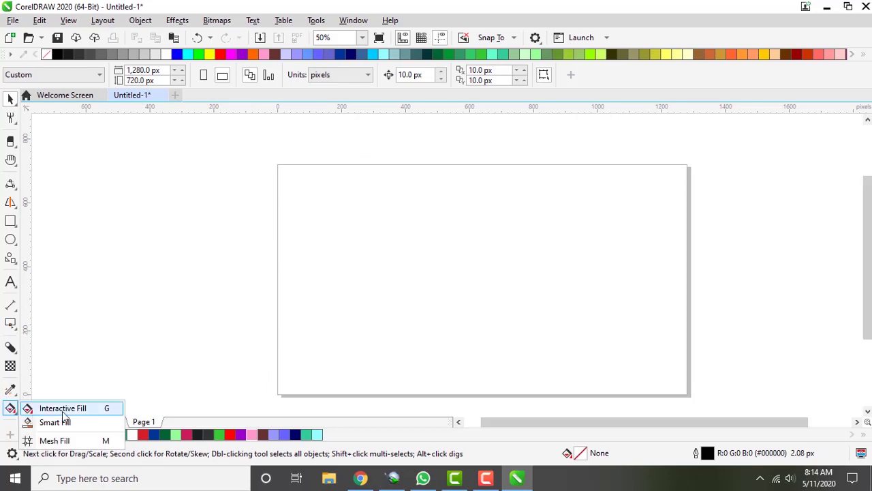
left_click(15, 227)
left_click(51, 221)
left_click_drag(415, 200, 580, 284)
left_click(10, 409)
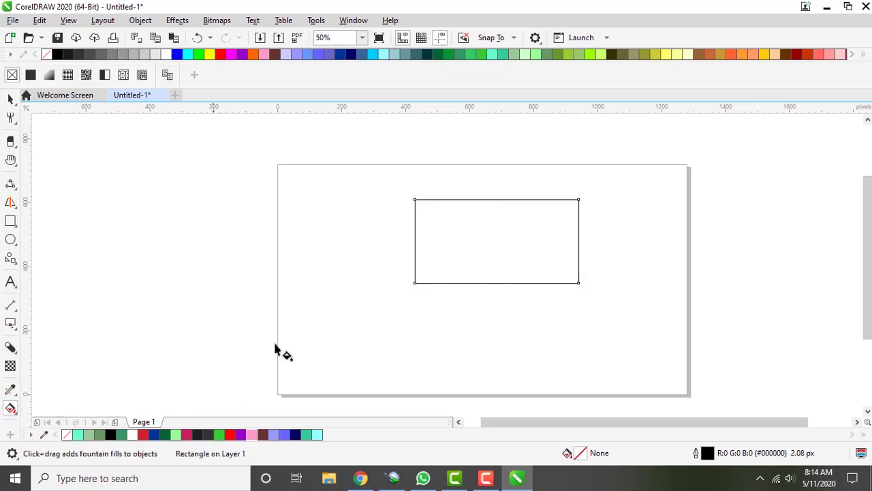
left_click(263, 434)
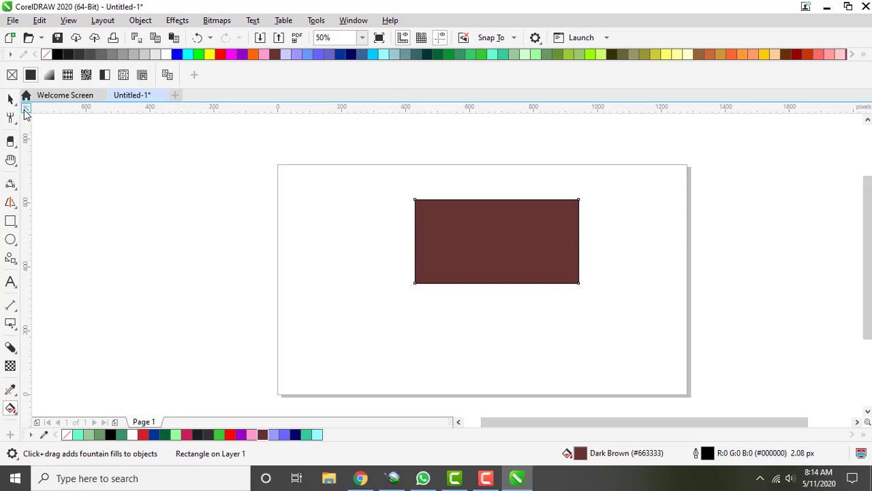
Change the brown rectangle's fill to a fountain fill and move its start point just outside the lower left corner
left_click(49, 75)
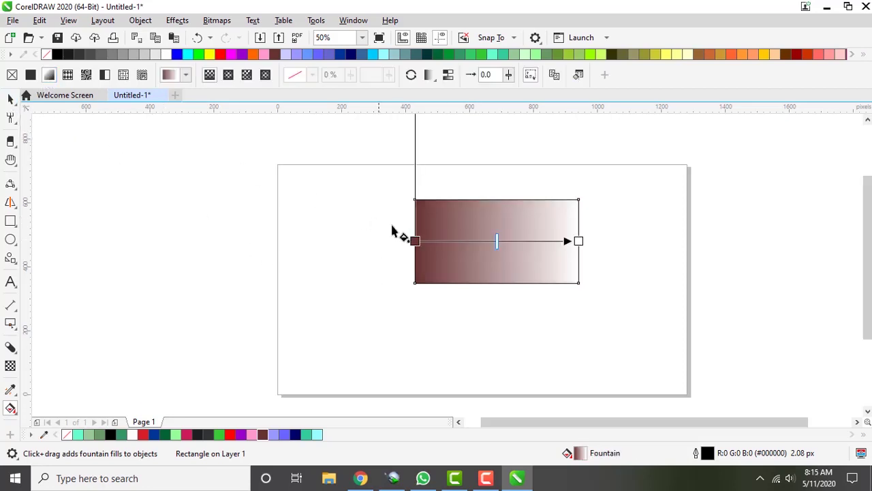
left_click_drag(415, 240, 405, 301)
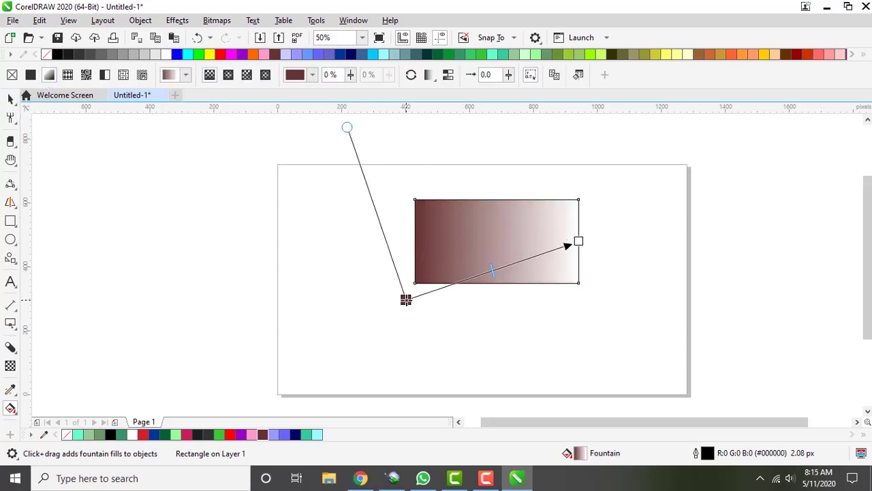
left_click(492, 271)
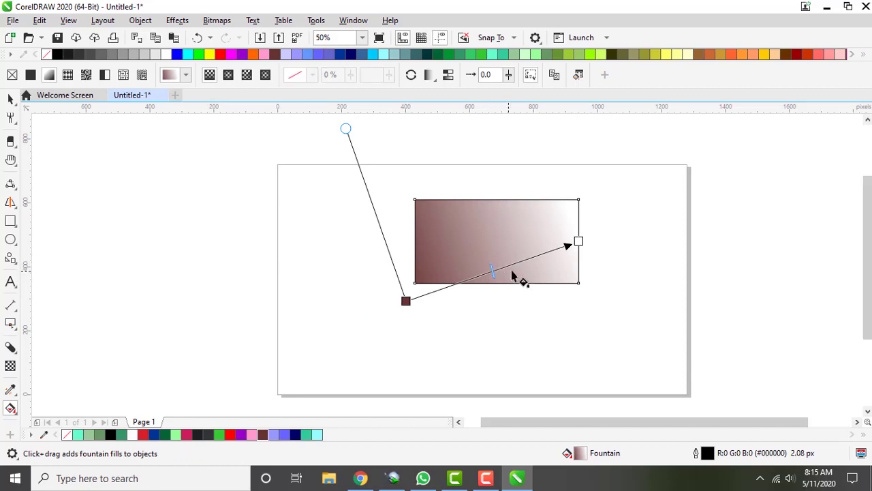
Add two colour nodes to the fountain fill, a dark teal one at 70% and a red one at 40%
double_click(514, 264)
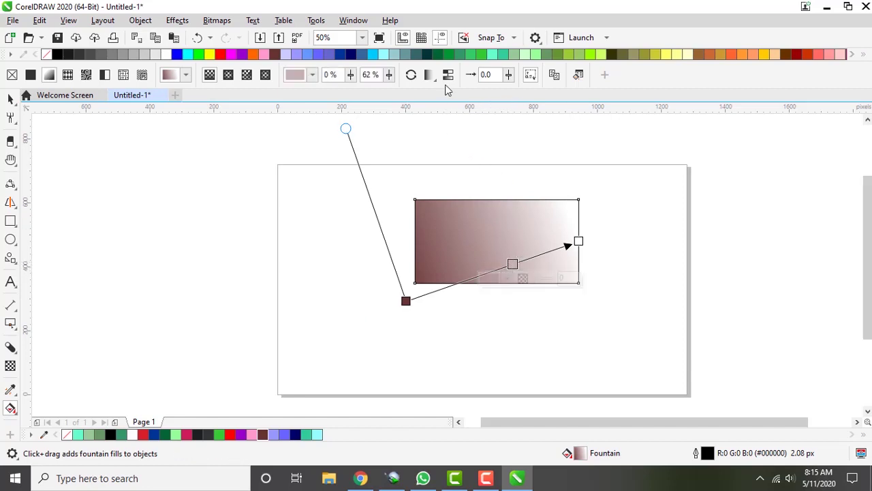
left_click(427, 55)
mouse_move(512, 264)
left_mouse_down()
mouse_move(537, 255)
mouse_move(527, 260)
left_mouse_up()
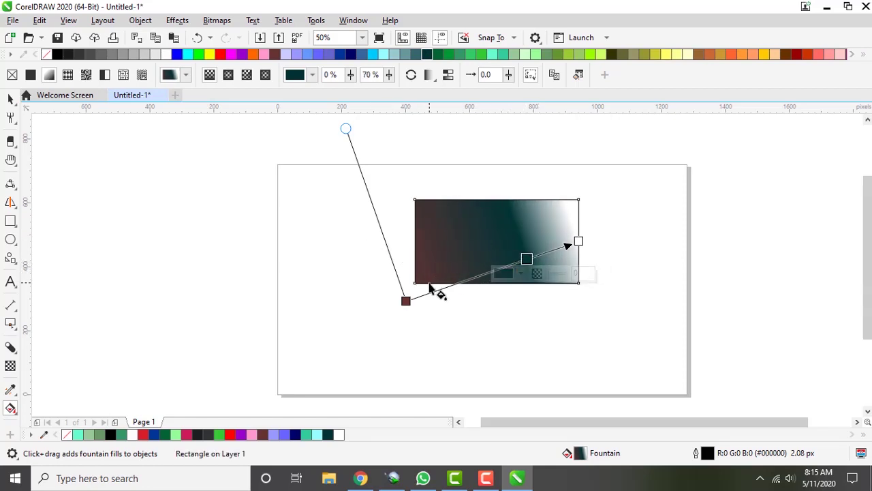
double_click(475, 277)
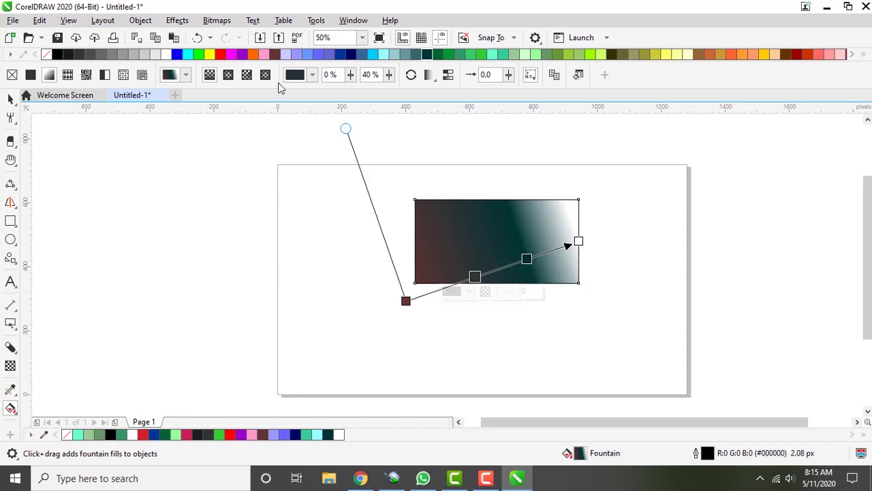
left_click(221, 55)
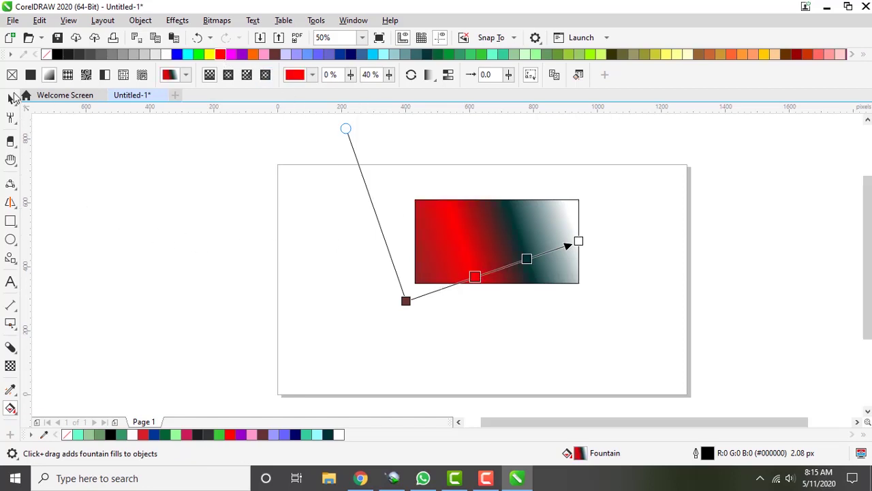
Select the gradient-filled rectangle and delete it from the page
left_click(10, 99)
left_click(512, 259)
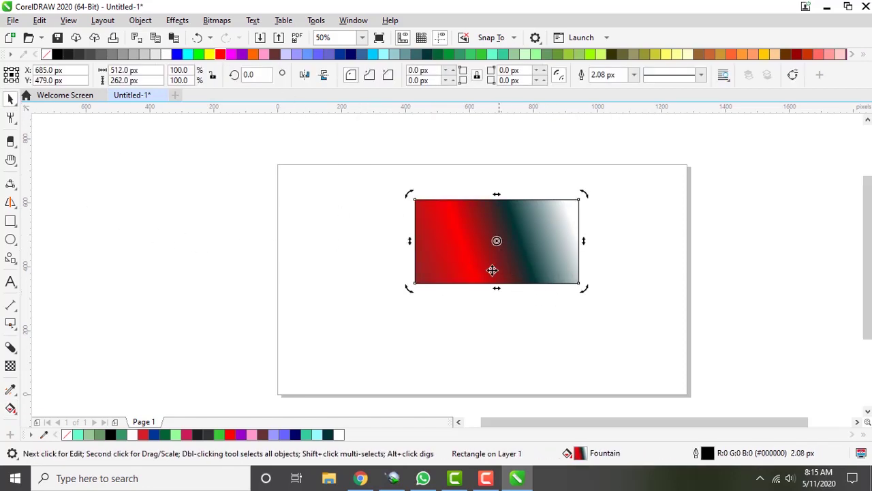
left_click(278, 263)
left_click(479, 249)
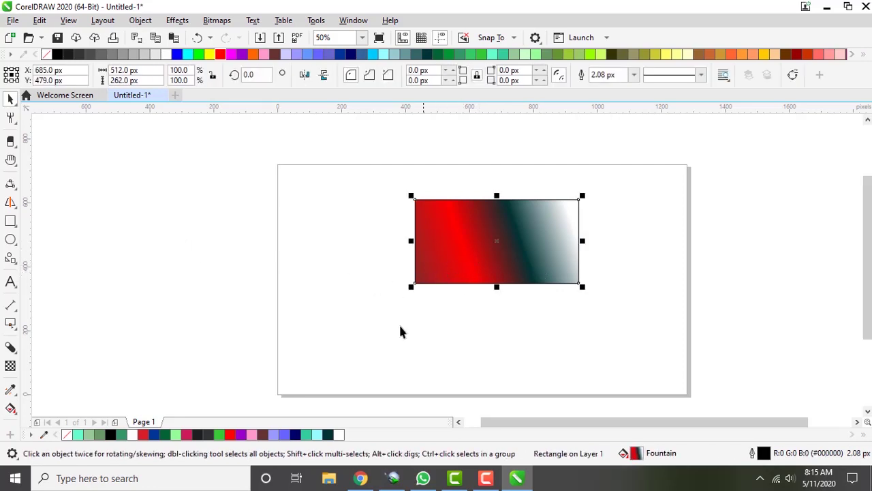
left_click_drag(362, 165, 692, 331)
key("Delete")
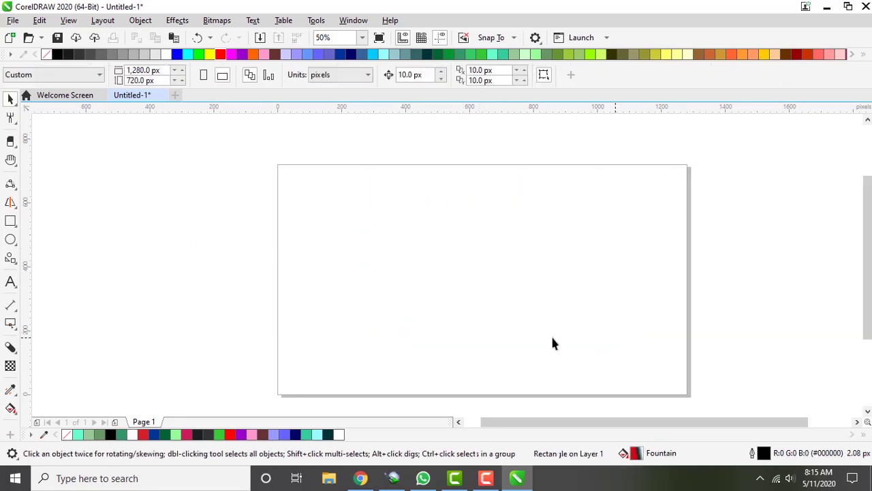
Draw a 710 × 302 px rectangle mid-page and fill it with Smart Fill in blue-gray C40 M20 Y0 K40
left_click(11, 409)
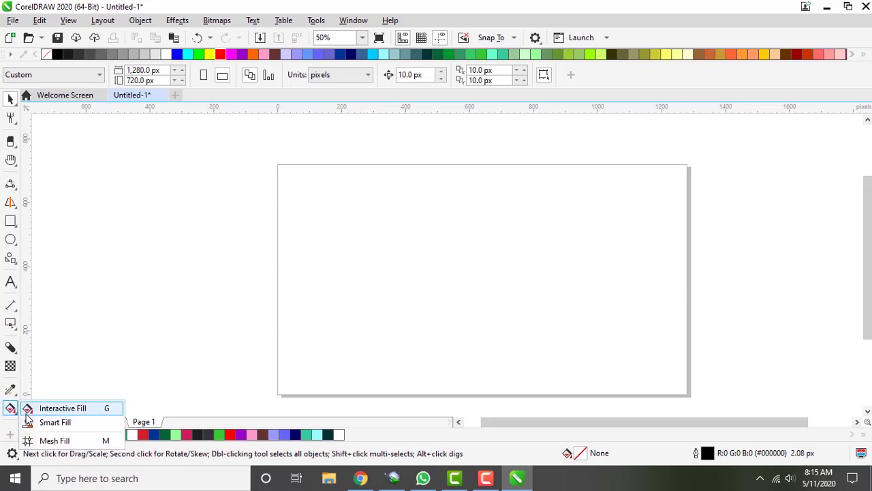
left_click(49, 420)
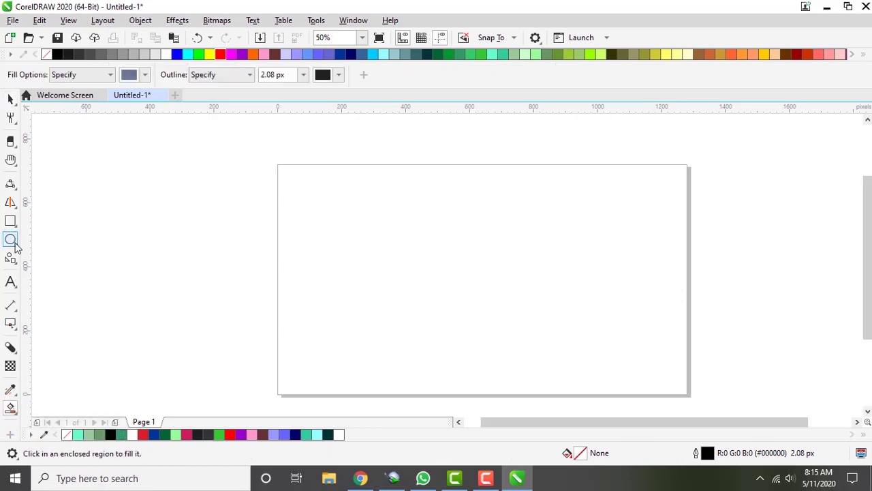
left_click(10, 220)
mouse_move(367, 214)
left_mouse_down()
mouse_move(483, 297)
mouse_move(594, 311)
left_mouse_up()
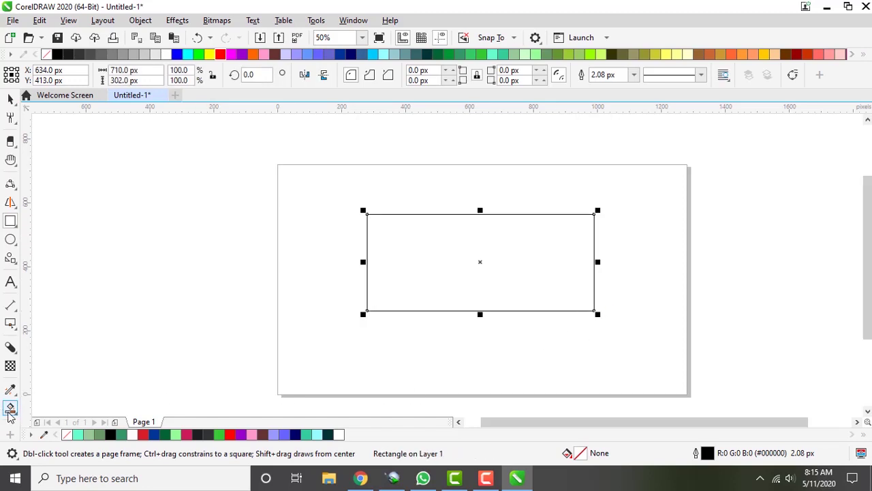
left_click(10, 407)
left_click(480, 255)
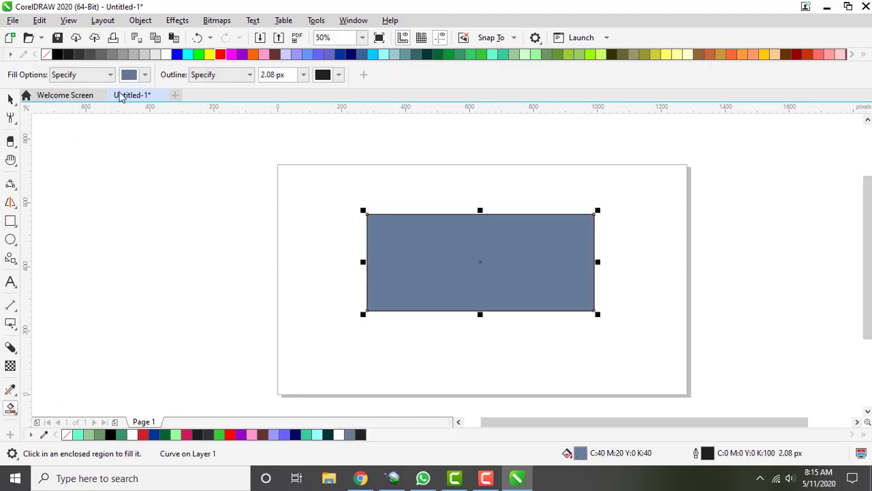
Switch the Smart Fill fill option to Use Default and back to Specify
left_click(110, 75)
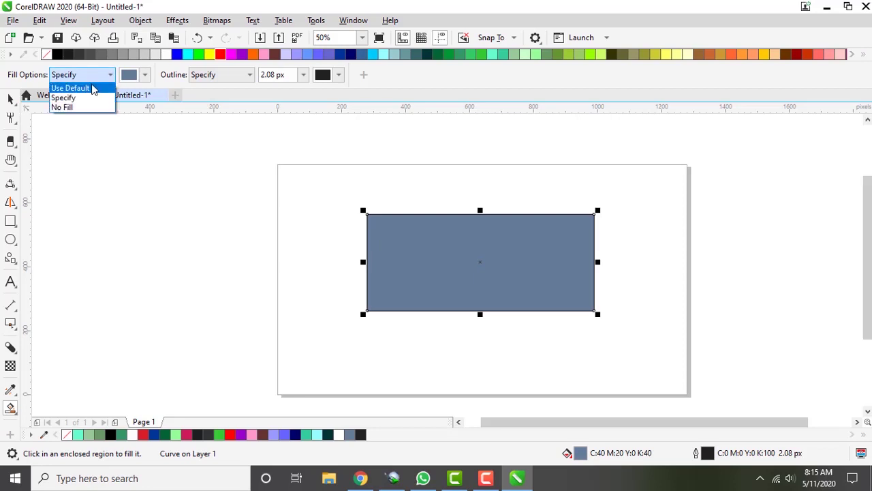
left_click(92, 88)
left_click(109, 76)
left_click(75, 97)
Set the Smart Fill colour to near-black C75 M68 Y65 K90 and fill the blue-gray rectangle with it
left_click(144, 75)
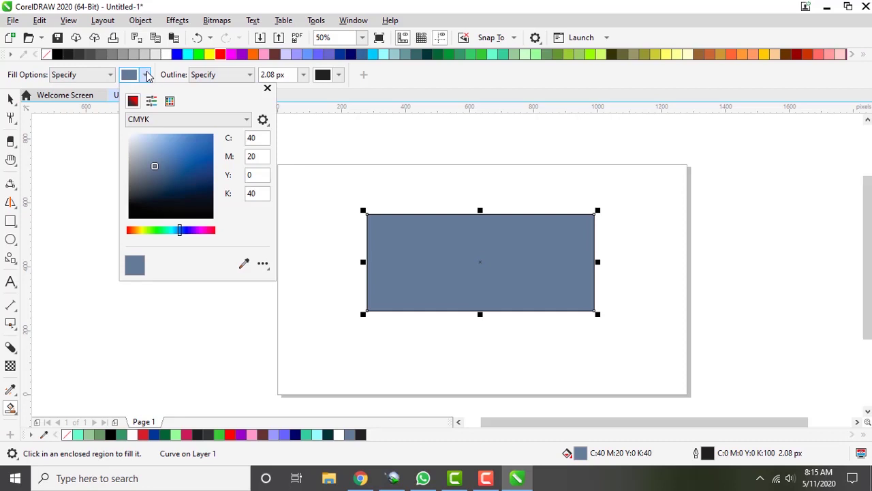
left_click(181, 193)
left_click(179, 201)
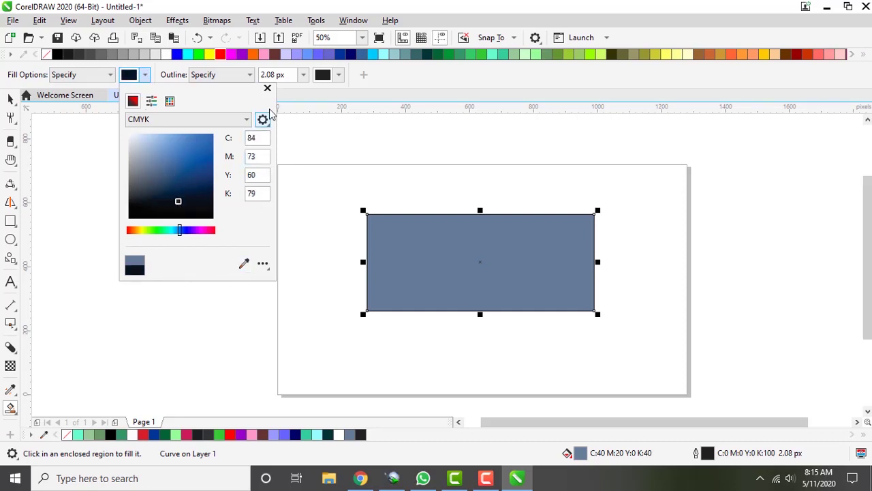
left_click(243, 263)
left_click(160, 213)
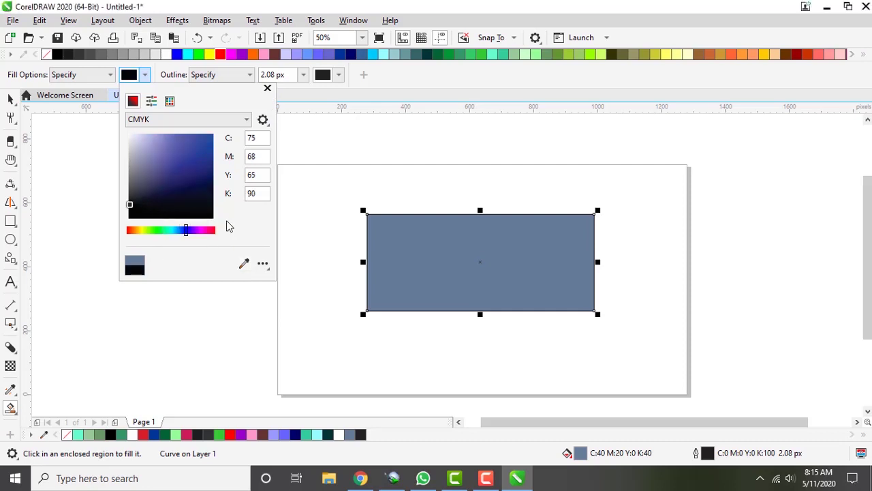
left_click(421, 255)
left_click(417, 260)
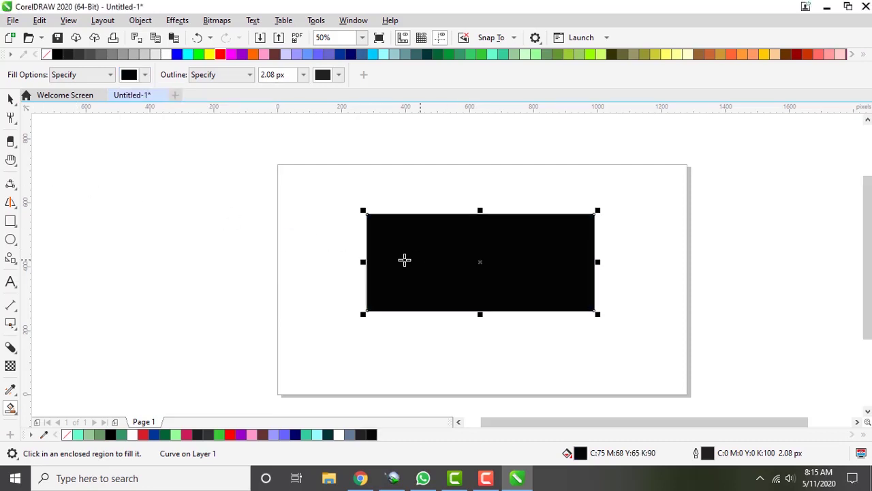
Delete the black-filled rectangle and clear all remaining objects from the page
left_click(10, 99)
left_click(280, 221)
left_click_drag(551, 280, 540, 305)
key("Delete")
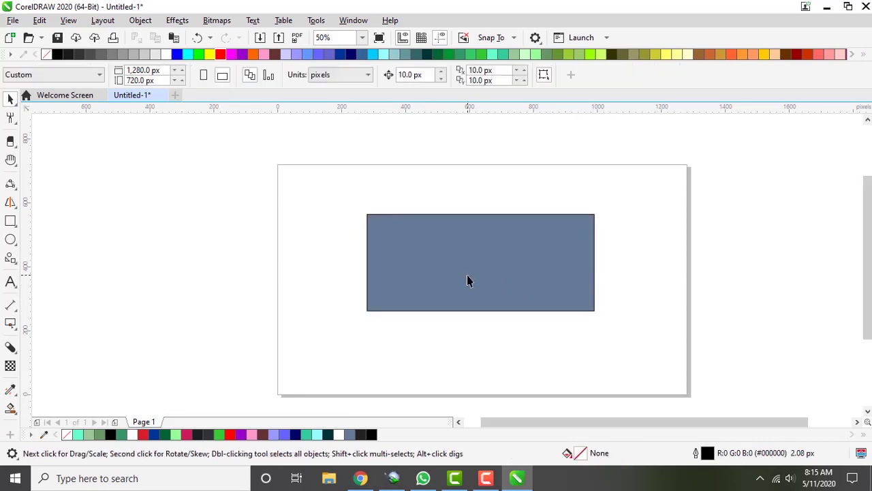
key("ctrl+a")
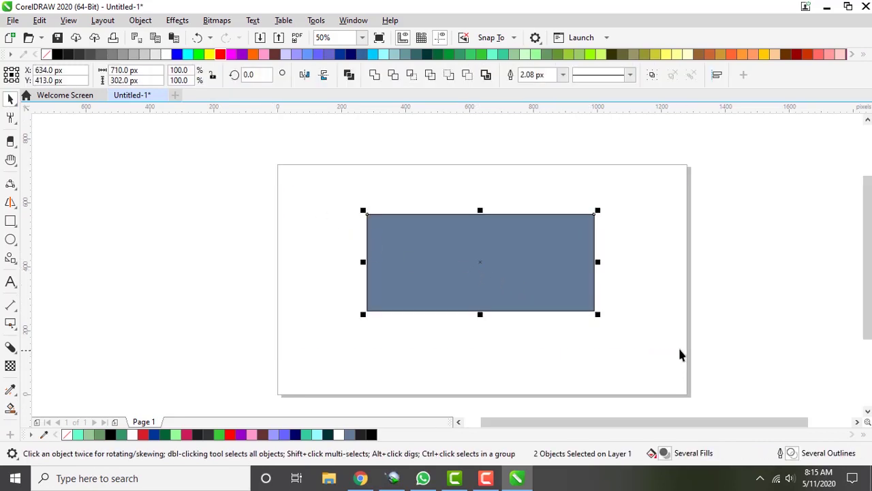
key("Delete")
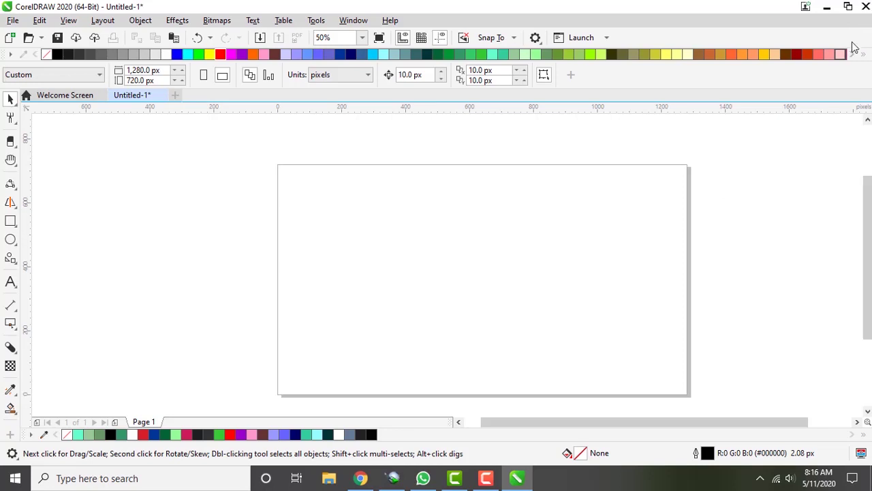
left_click_drag(870, 218, 869, 167)
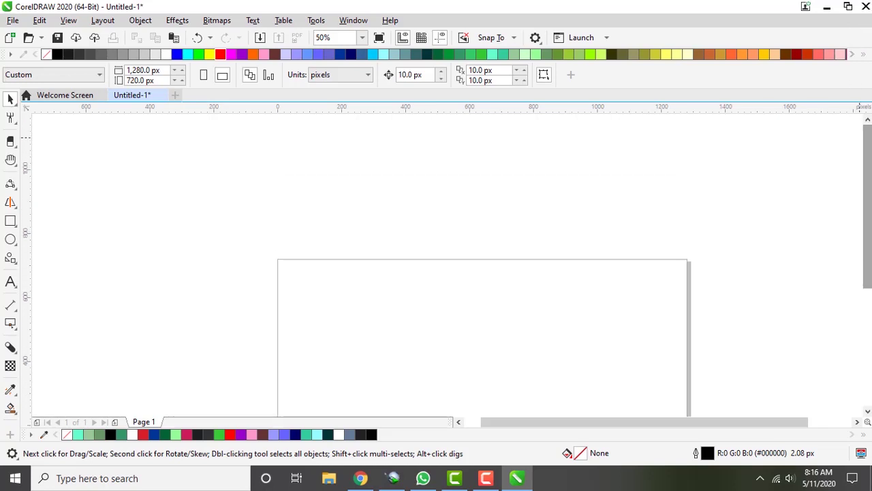